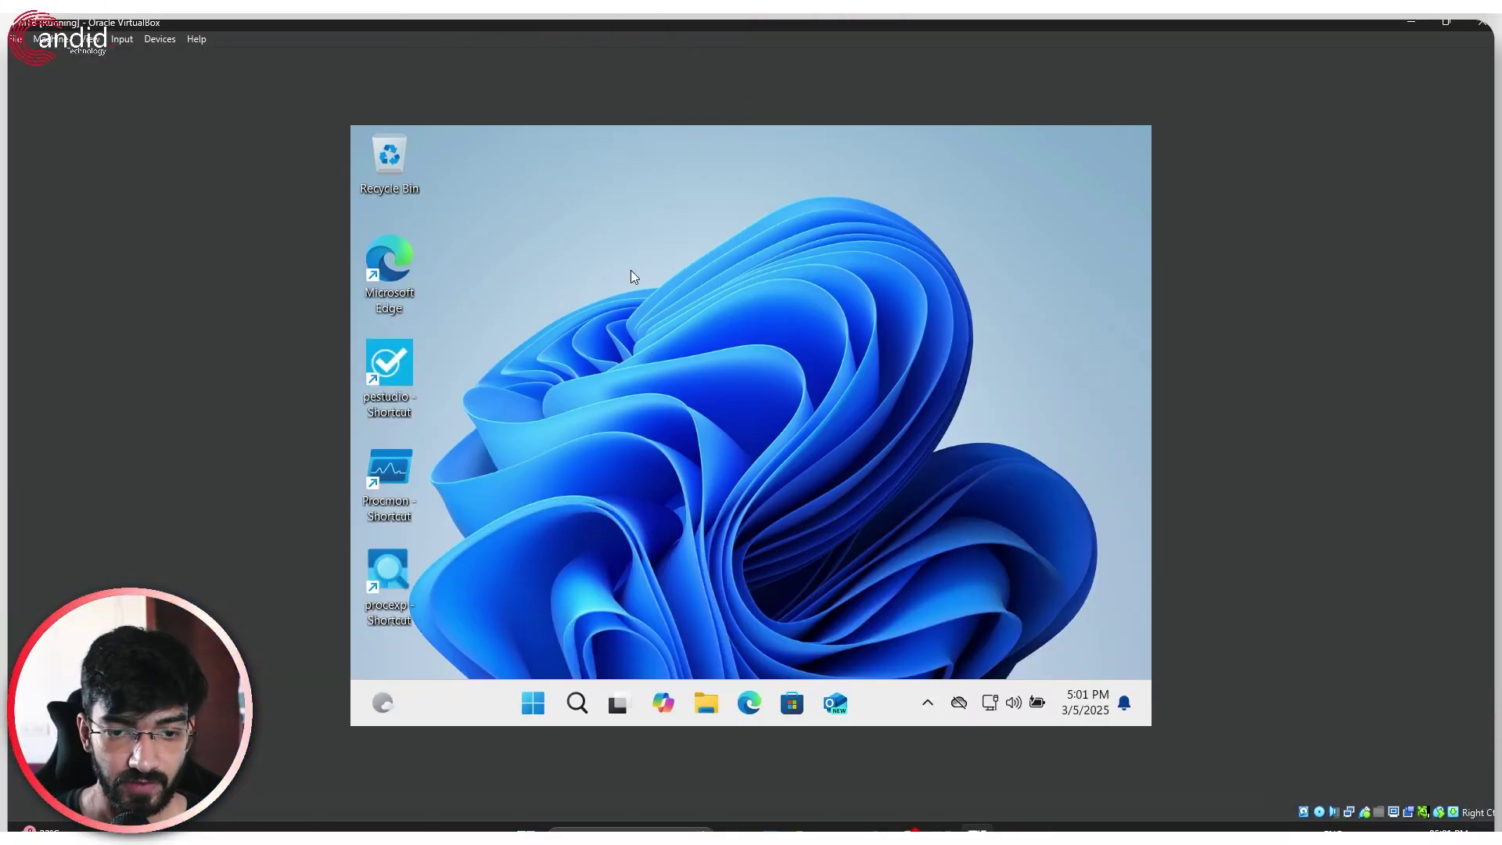
# - Start the Windows 11 VM and wait for its desktop with the pestudio, Procmon and procexp shortcuts
pyautogui.moveTo(547, 262); pyautogui.dragTo(1005, 619)
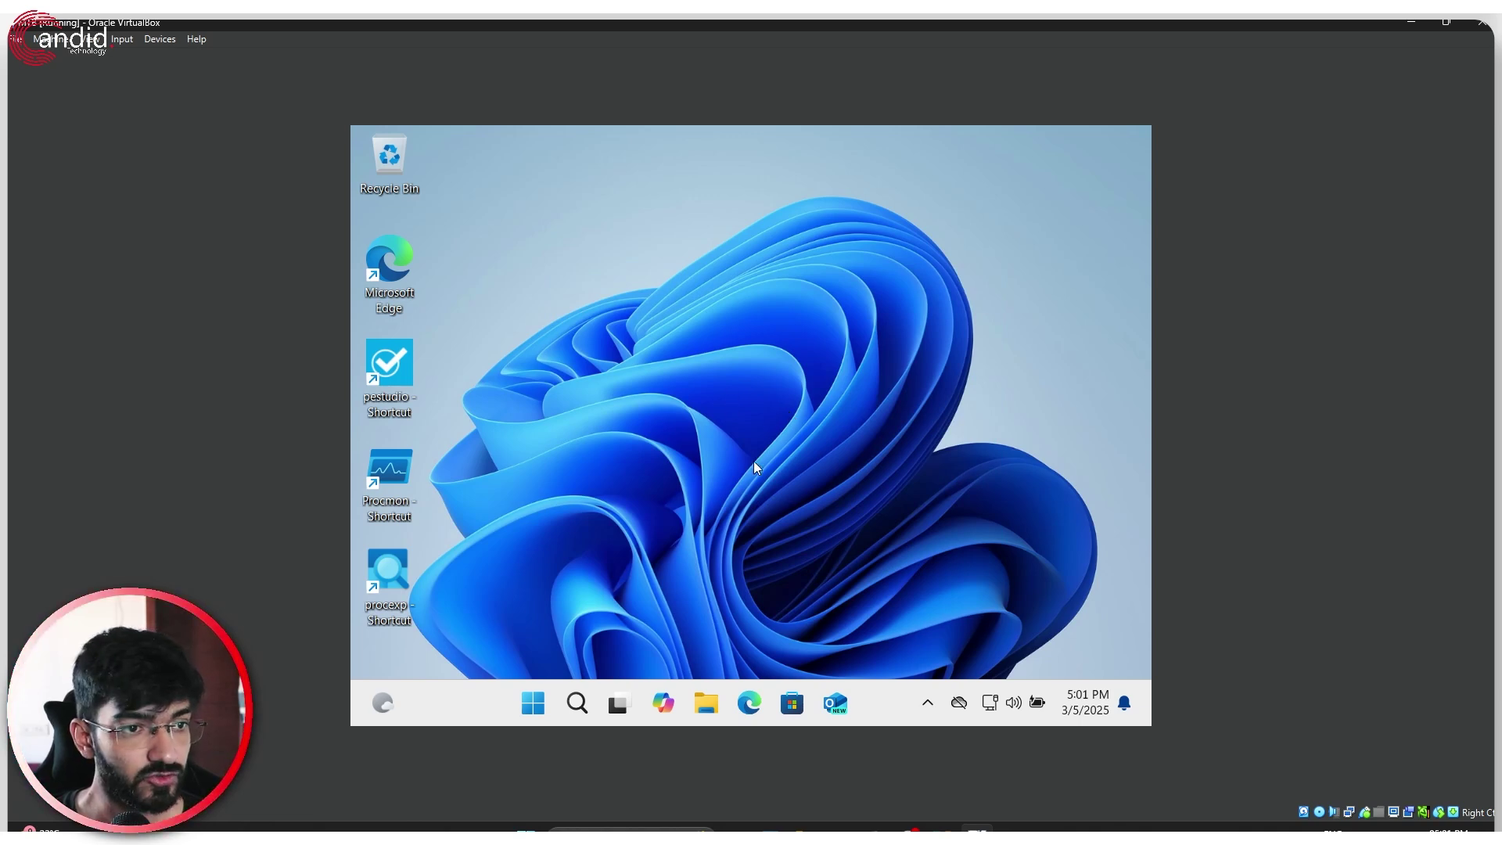
# - In the VM's Network settings, set the adapter's Attached to 'Not attached' and apply
pyautogui.click(48, 39)
pyautogui.click(81, 76)
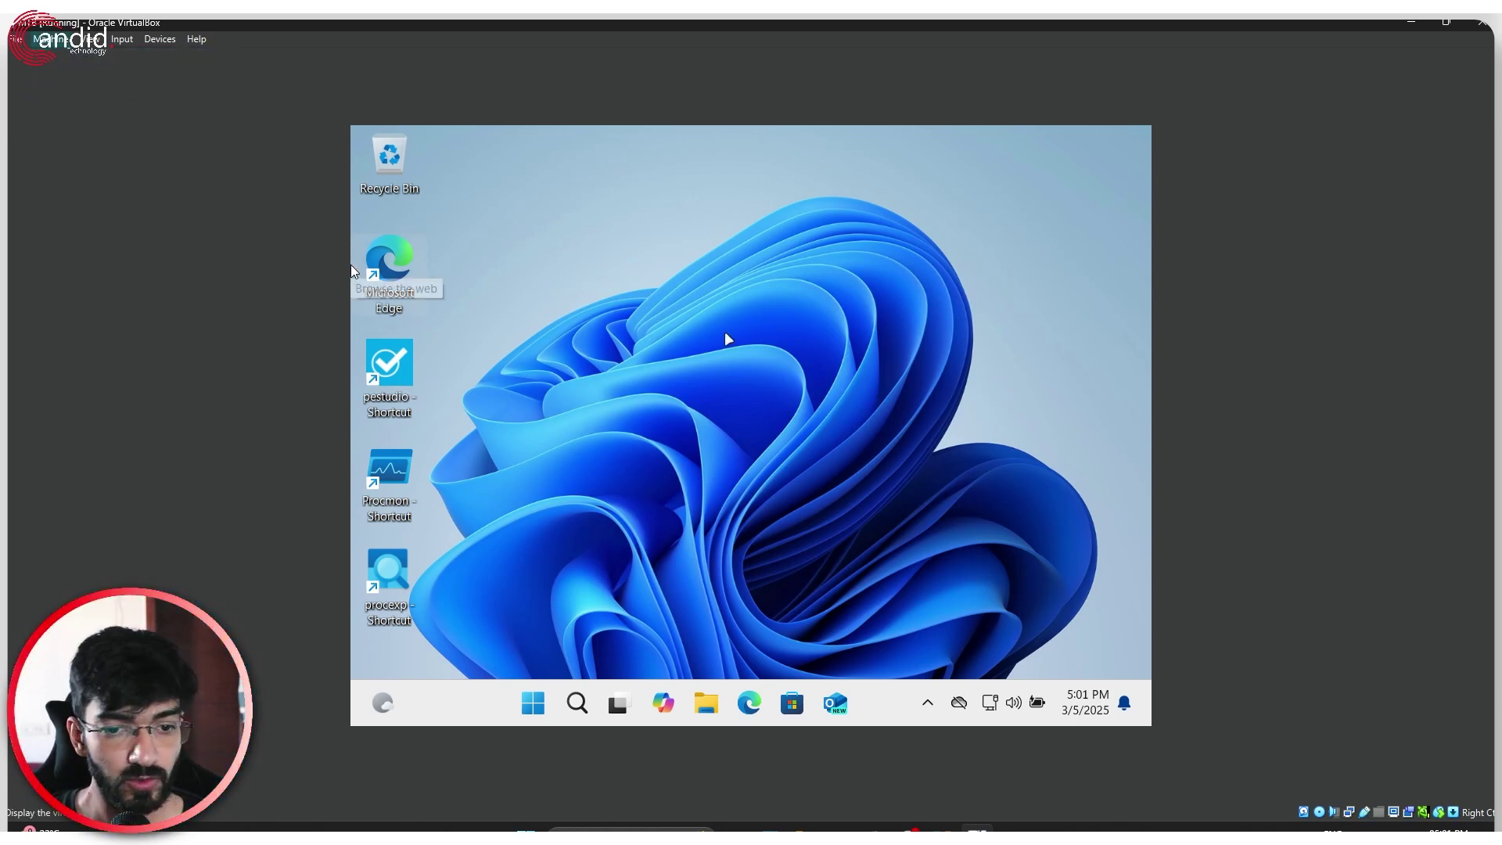
pyautogui.click(510, 443)
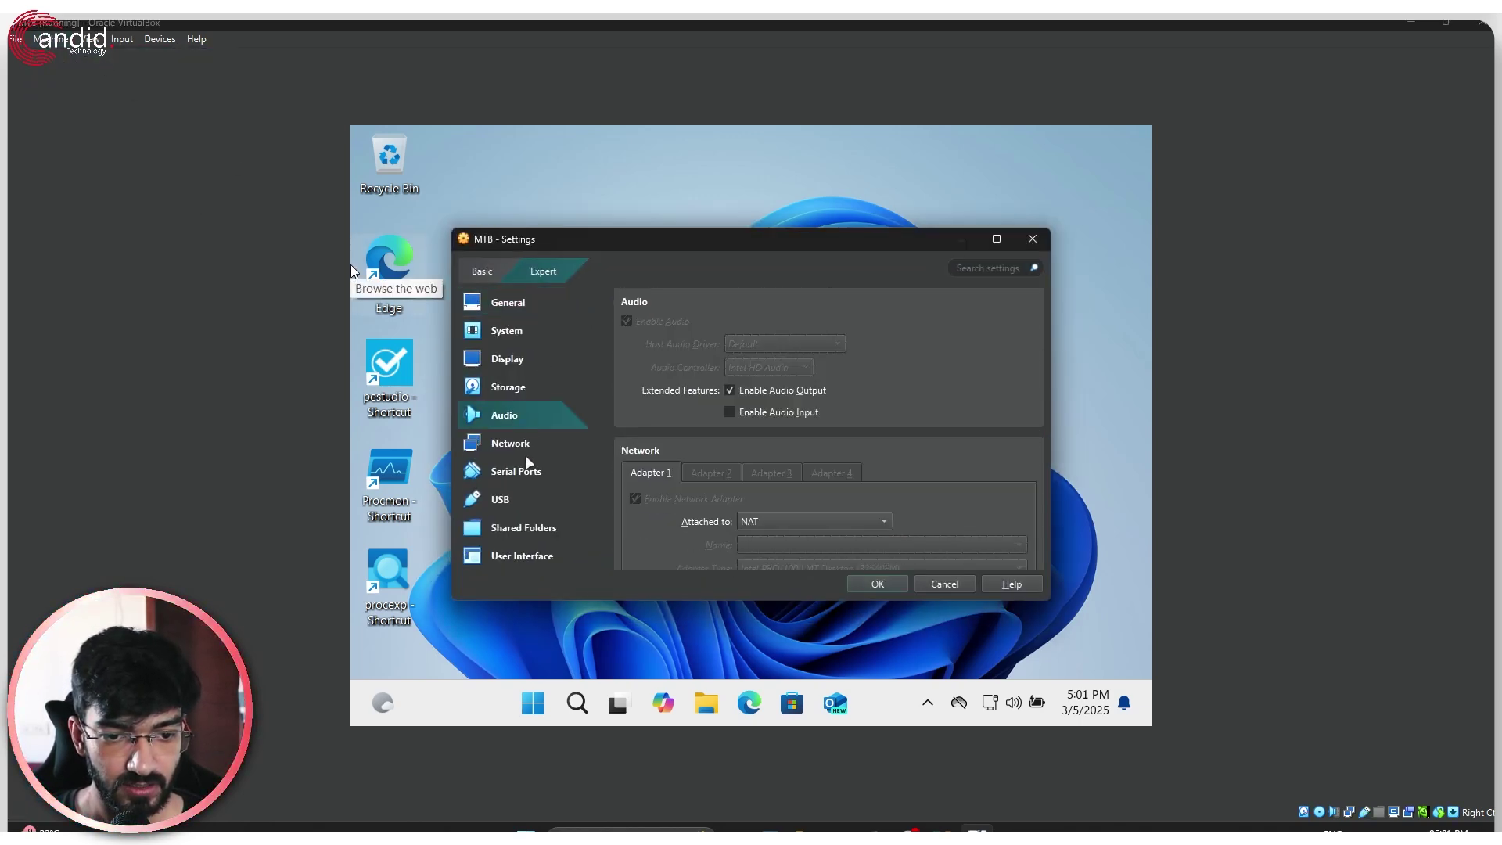
pyautogui.click(828, 373)
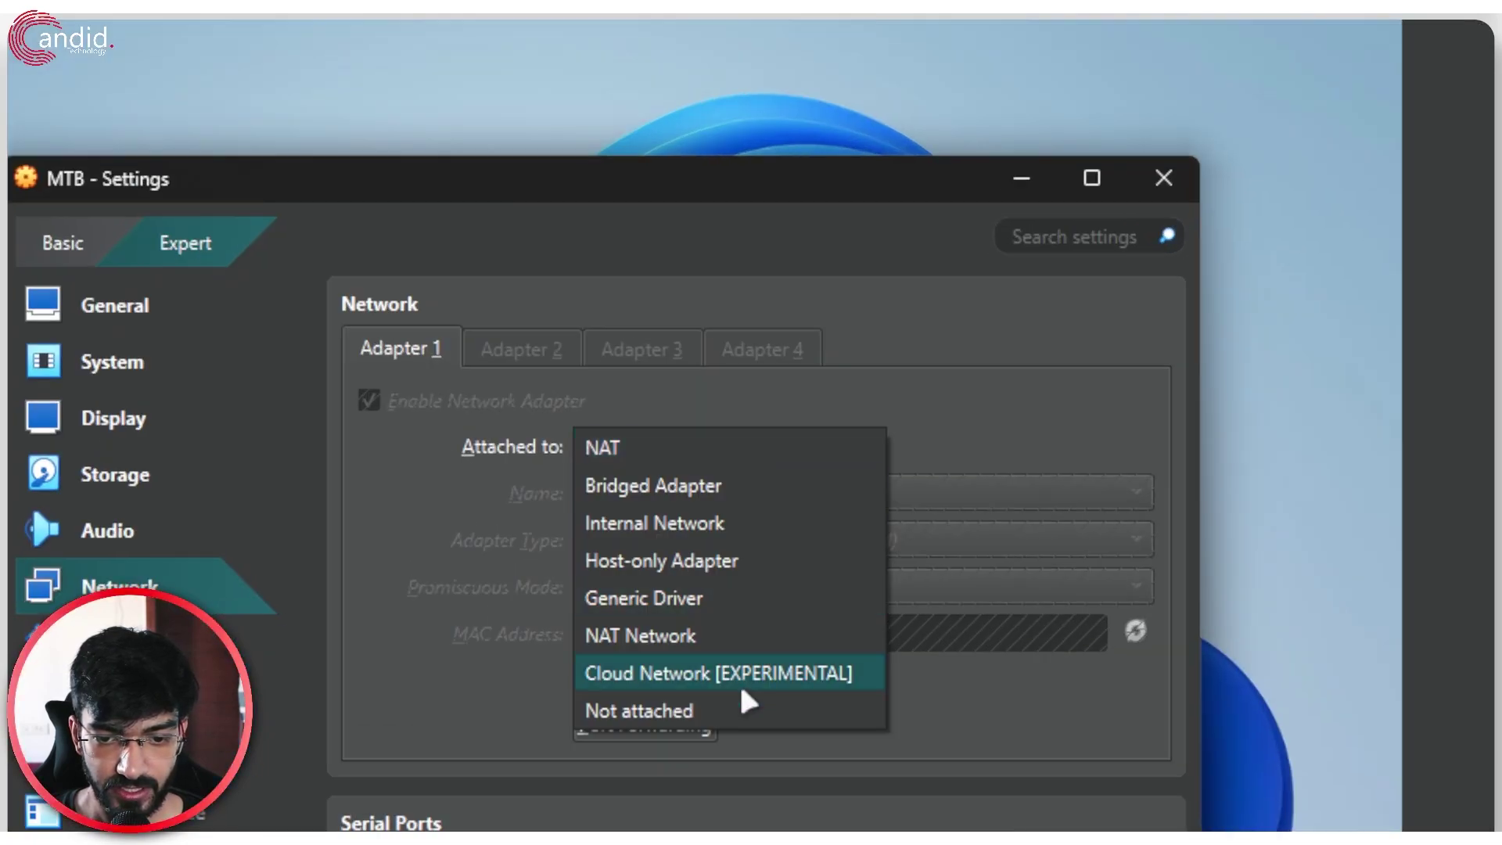
pyautogui.click(819, 502)
pyautogui.click(491, 449)
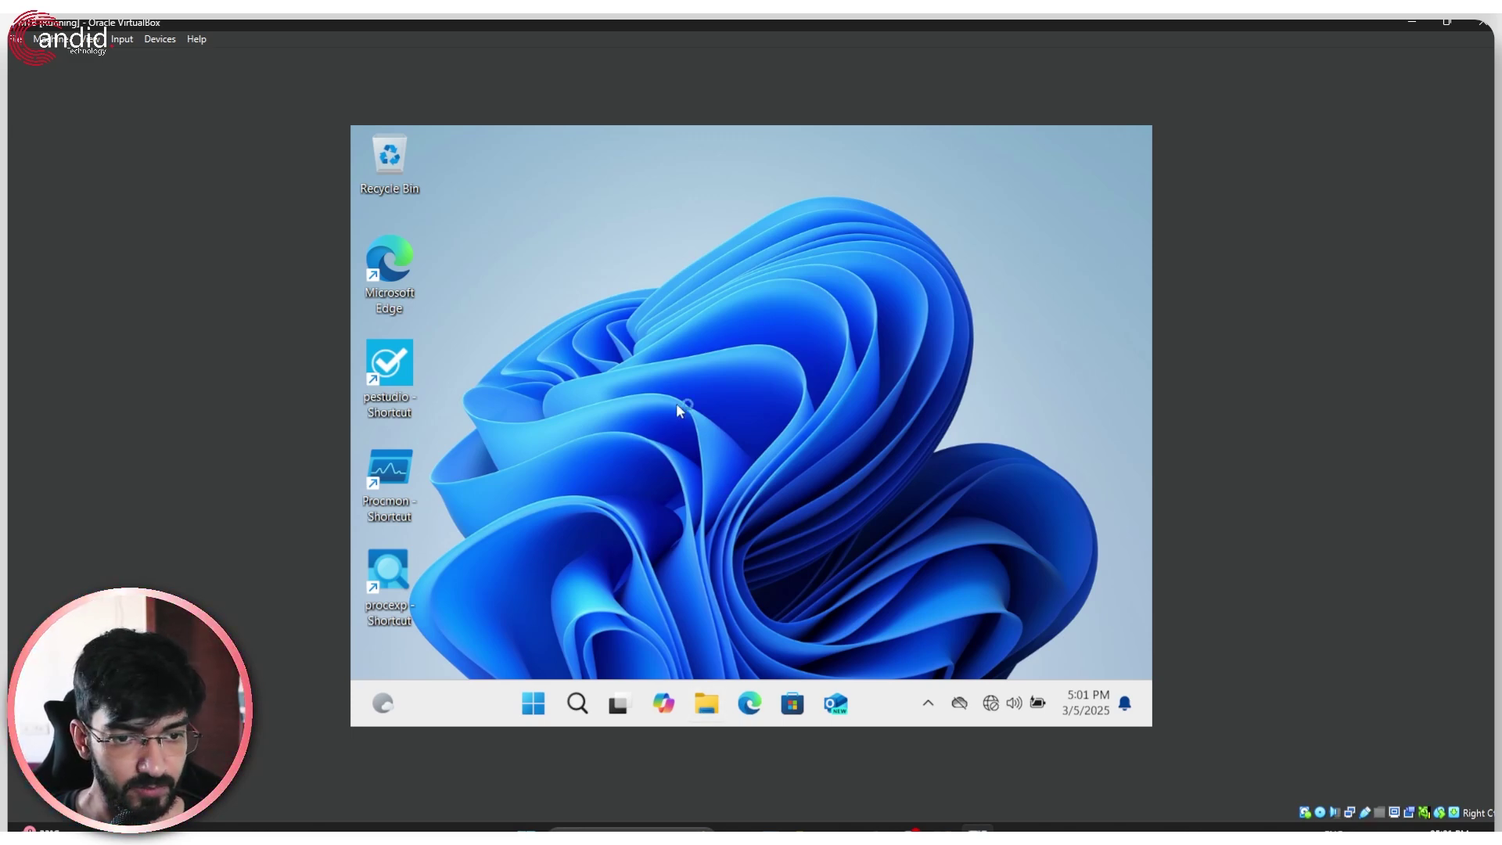
# - Open File Explorer and browse to vboxuser > theZoo > malware > Binaries
pyautogui.press('super+e')
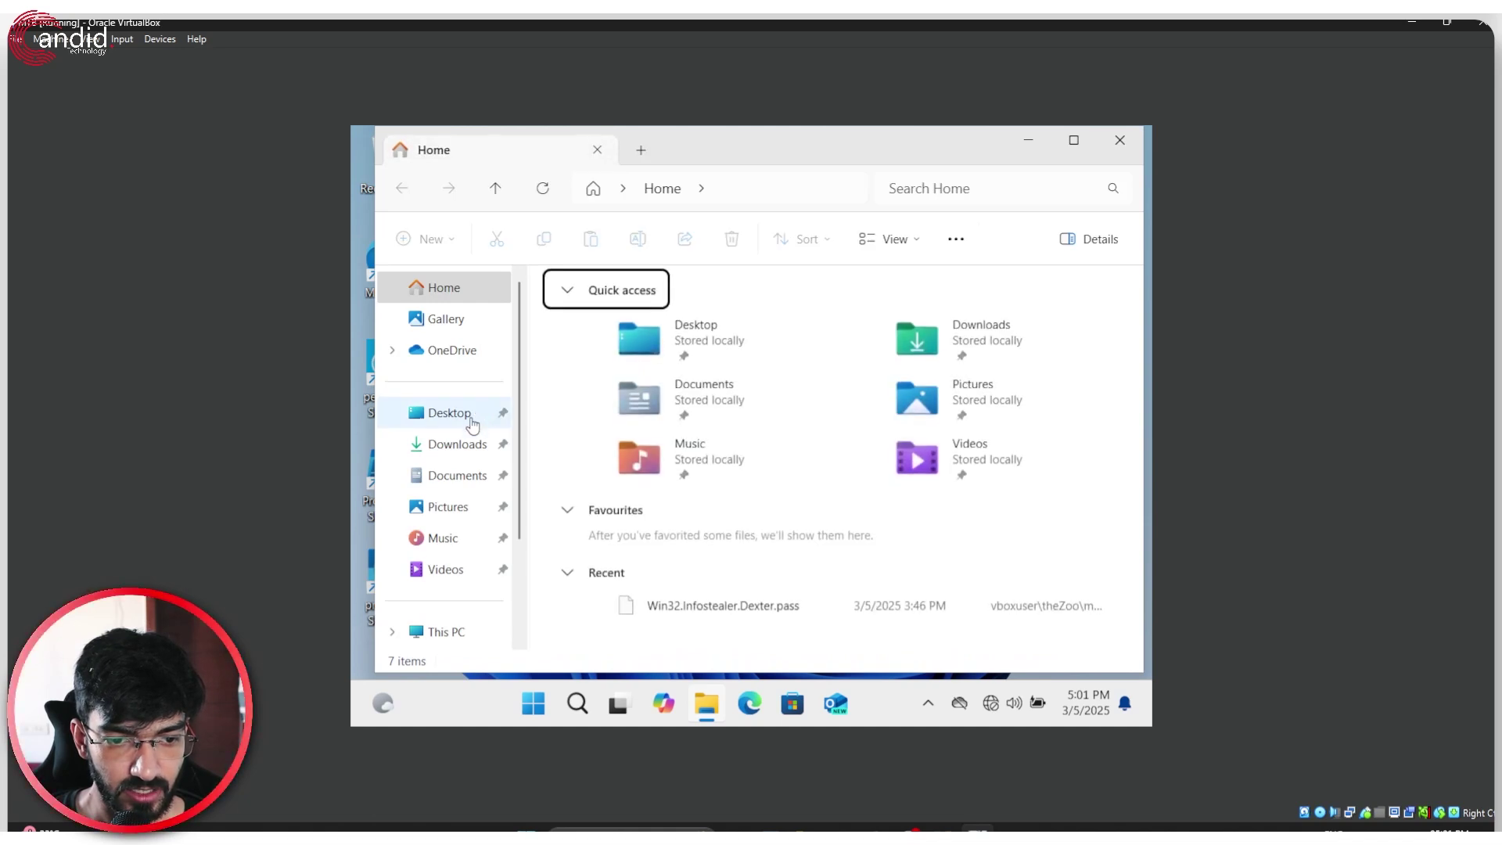
pyautogui.click(471, 511)
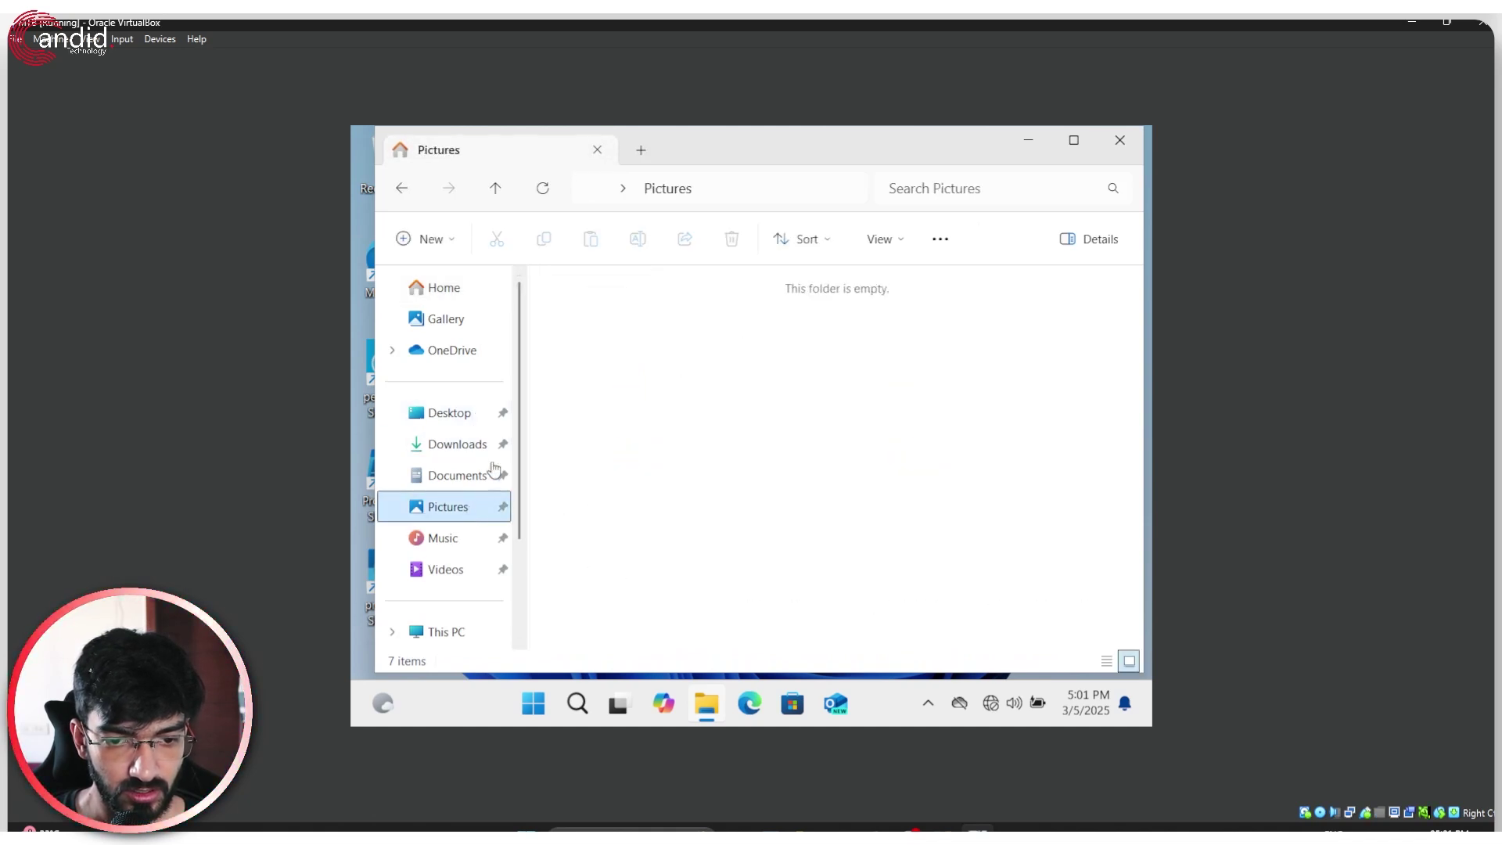
pyautogui.click(496, 188)
pyautogui.doubleClick(822, 370)
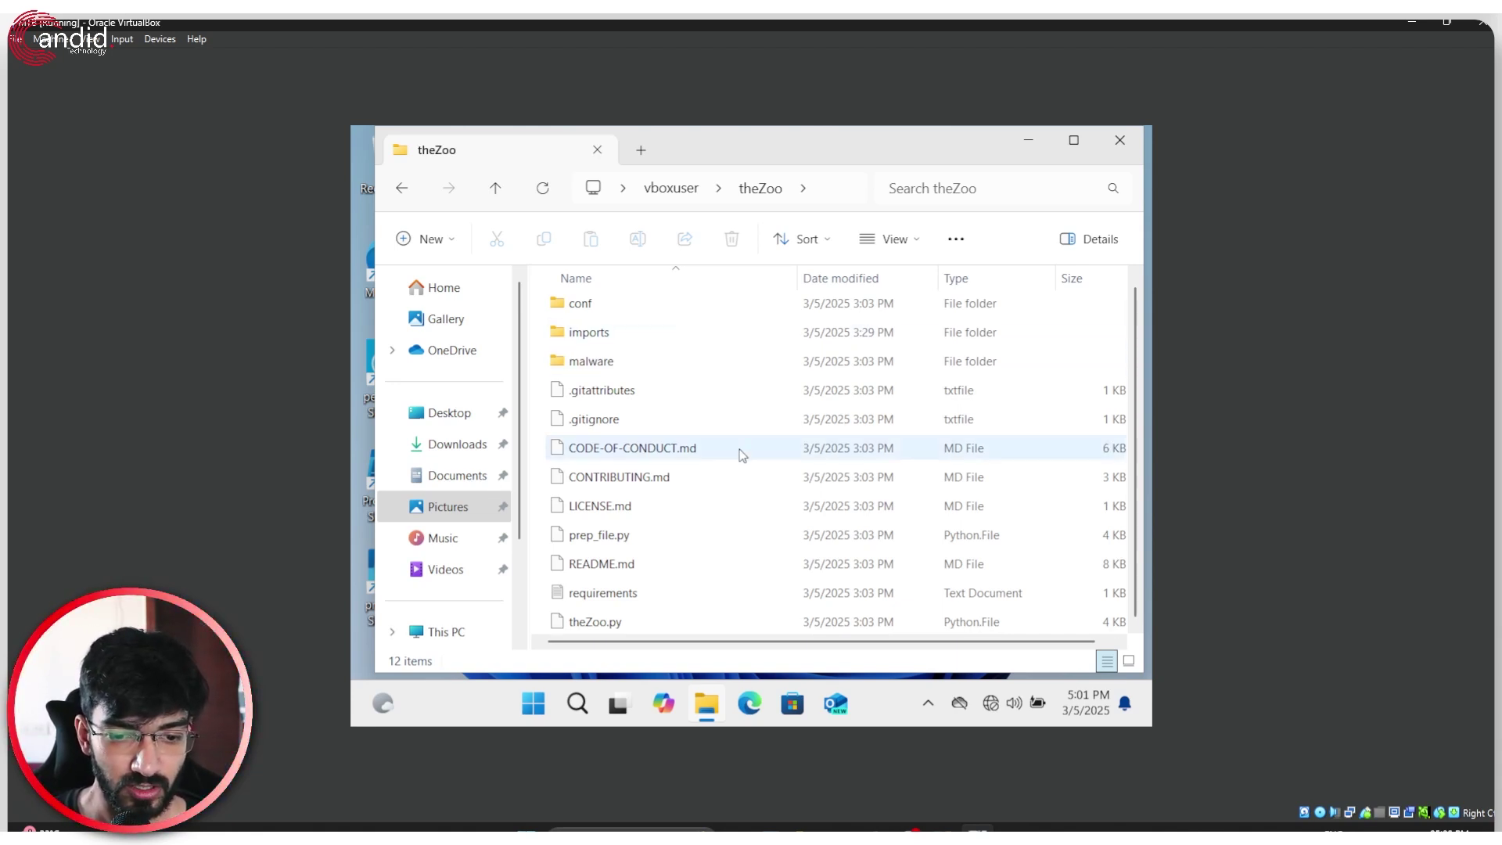
pyautogui.doubleClick(621, 365)
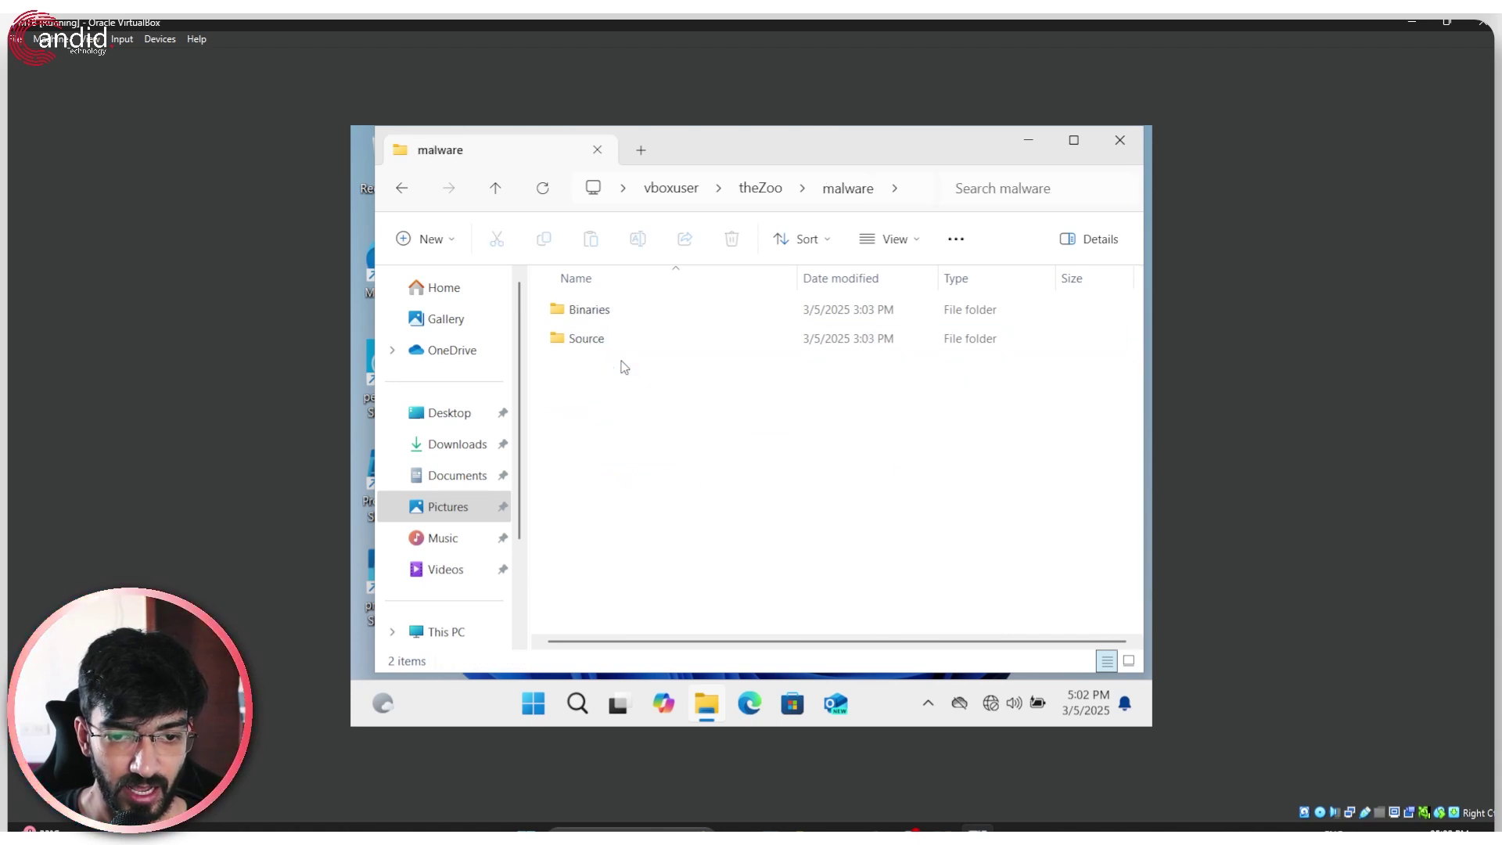
pyautogui.doubleClick(665, 320)
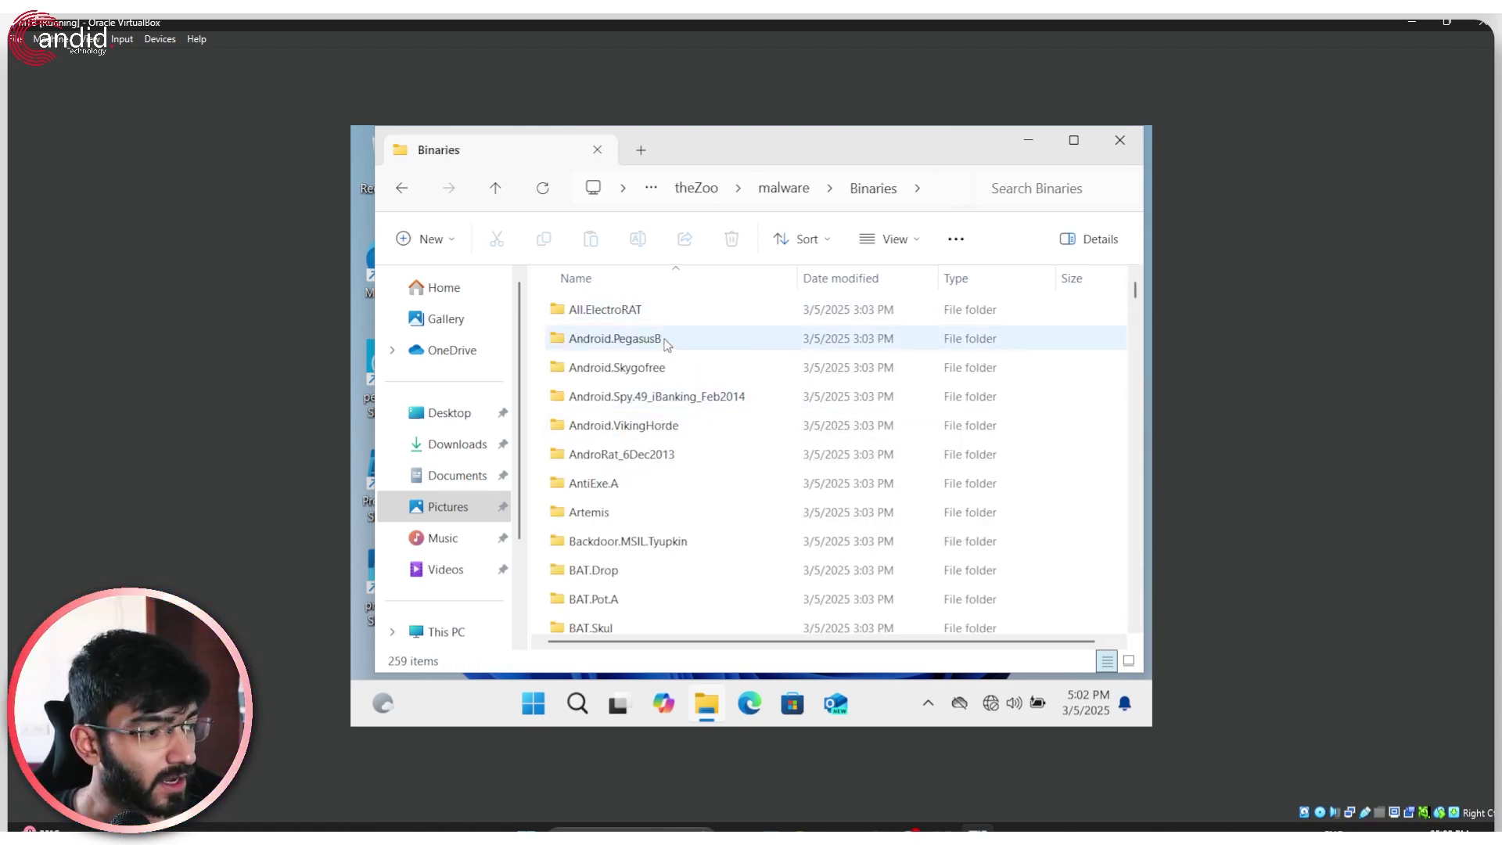
# - Scroll down the Binaries list and open the Win32.Infostealer.Dexter folder
pyautogui.scroll(-2, 666, 345)
pyautogui.scroll(-20, 666, 345)
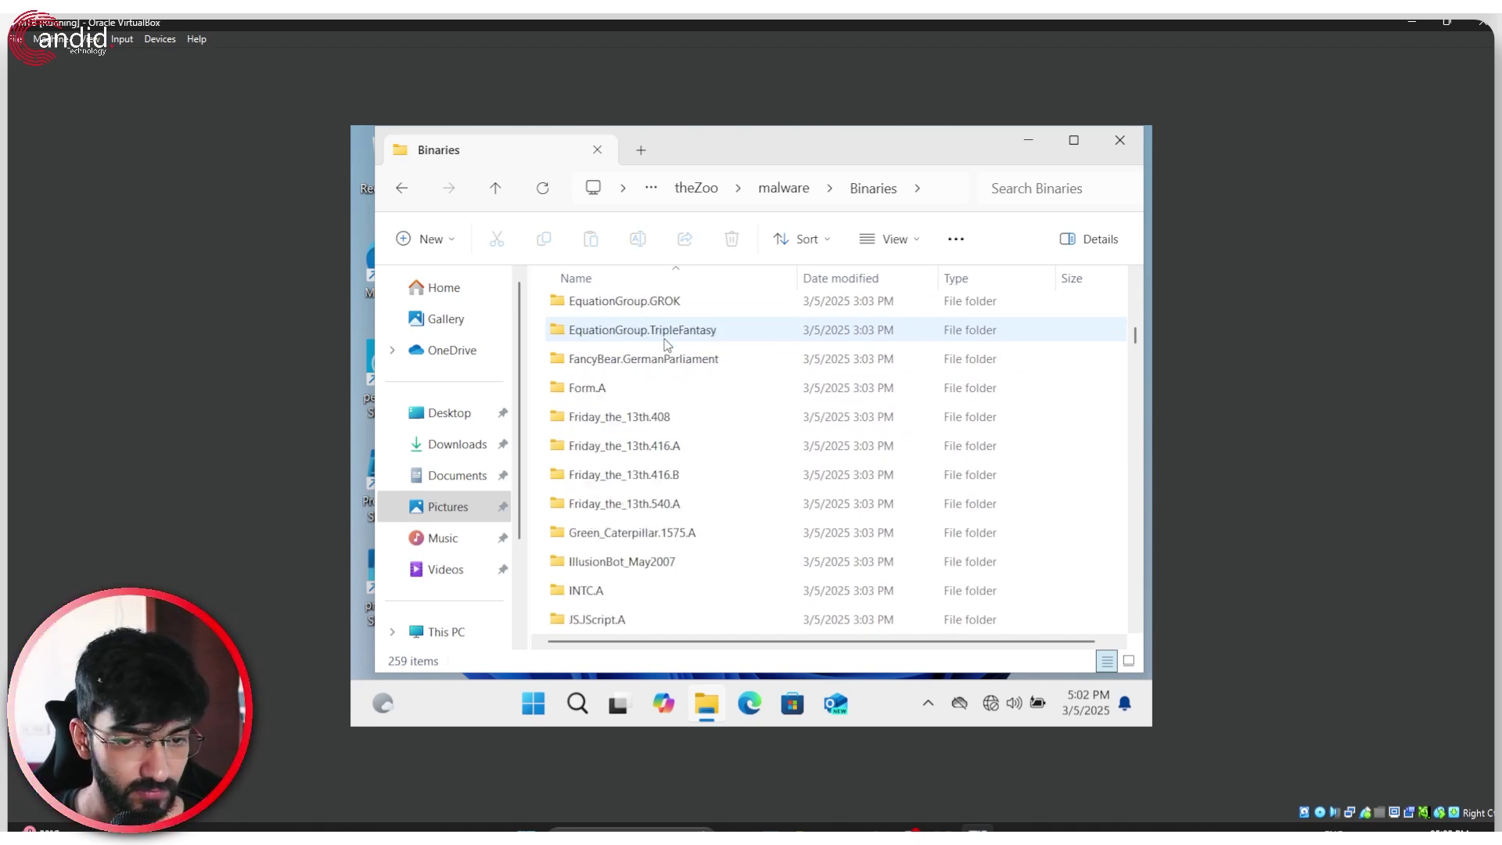
pyautogui.scroll(3, 668, 345)
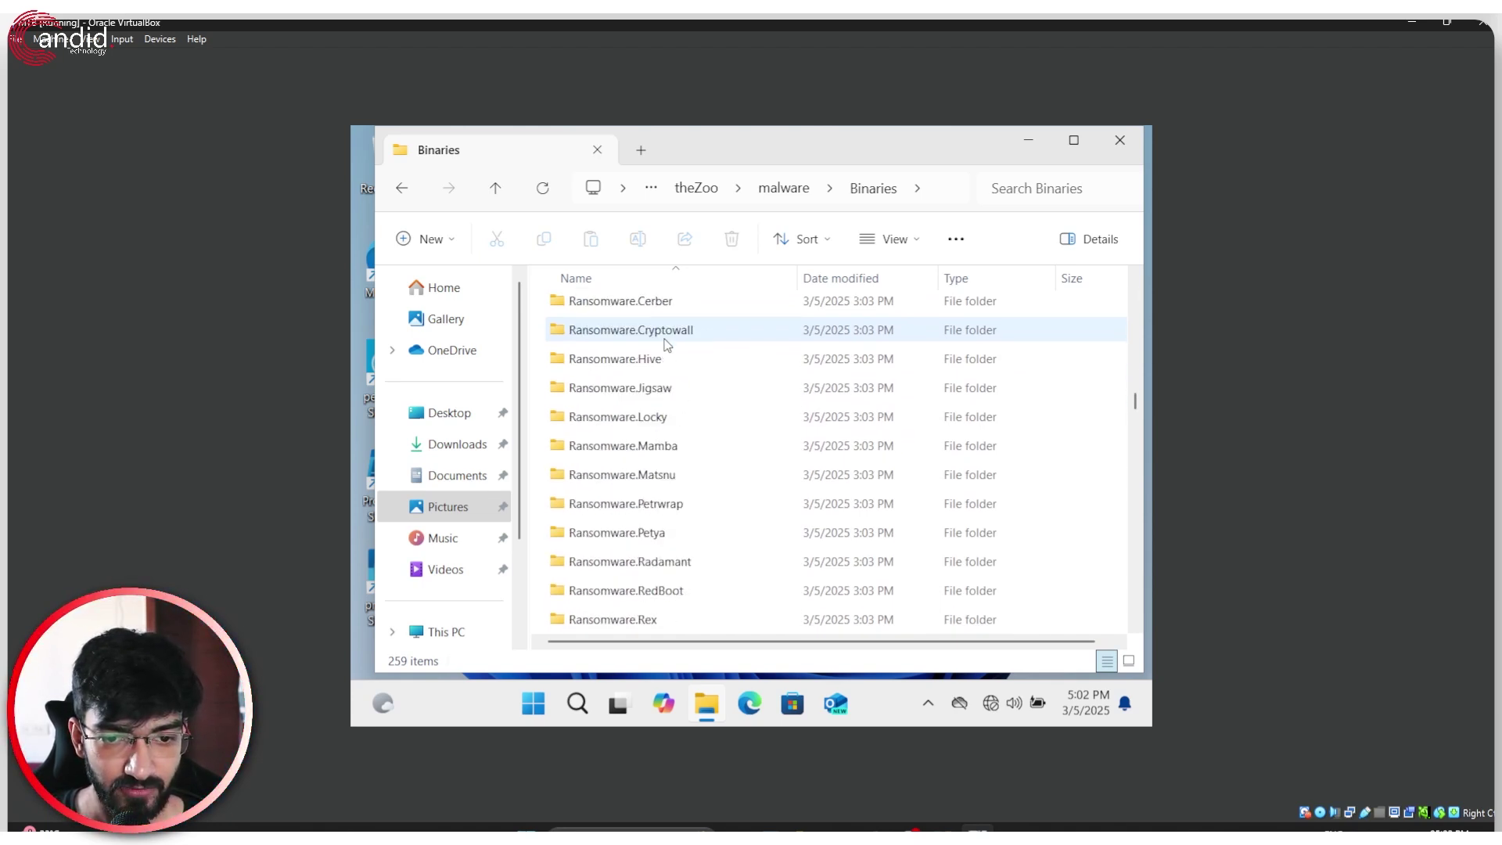
pyautogui.scroll(-10, 666, 344)
pyautogui.scroll(-14, 666, 344)
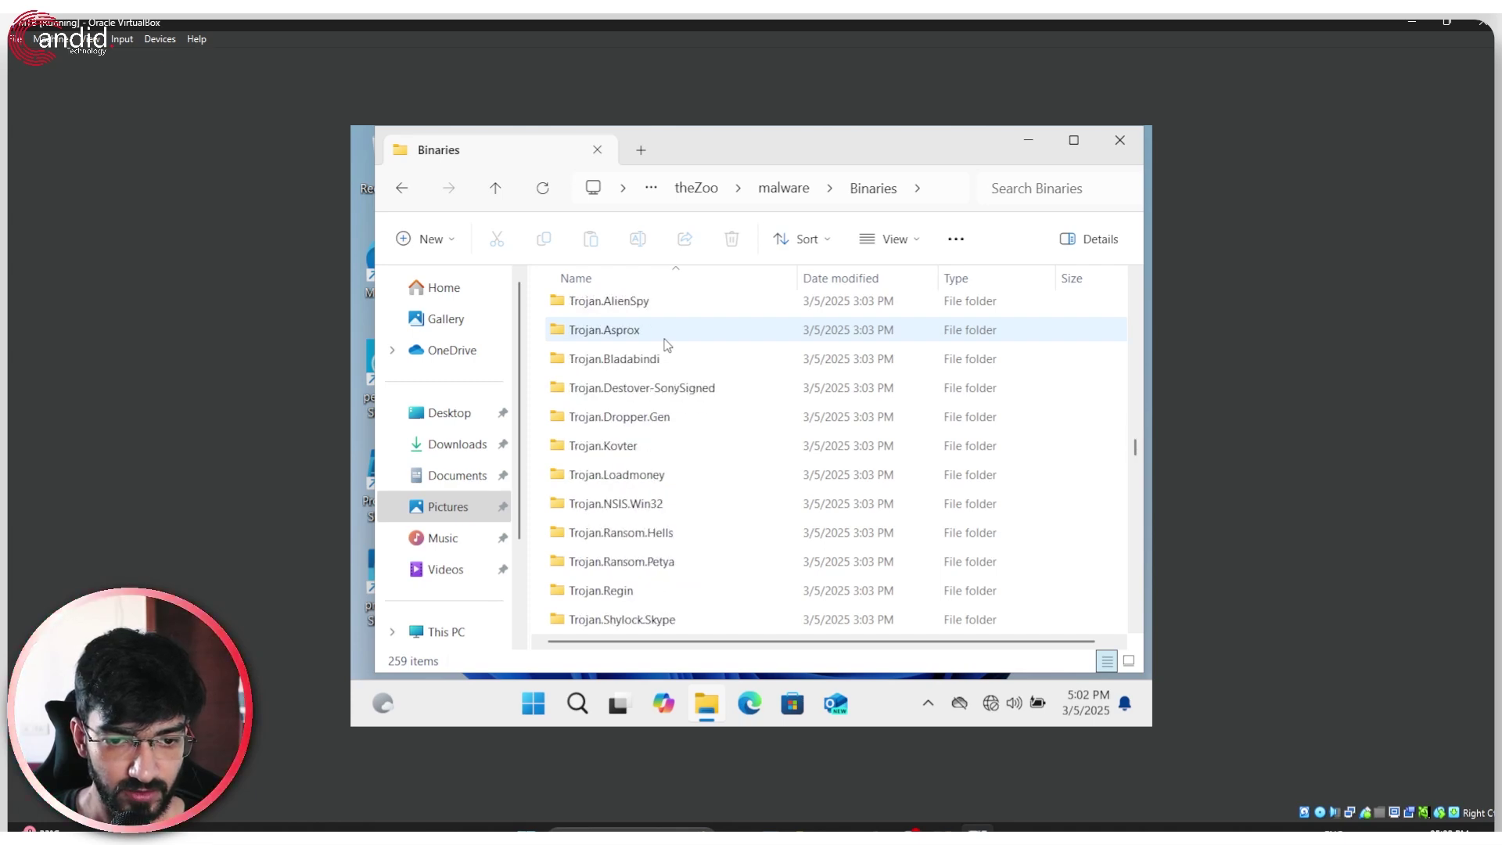
pyautogui.scroll(-4, 666, 345)
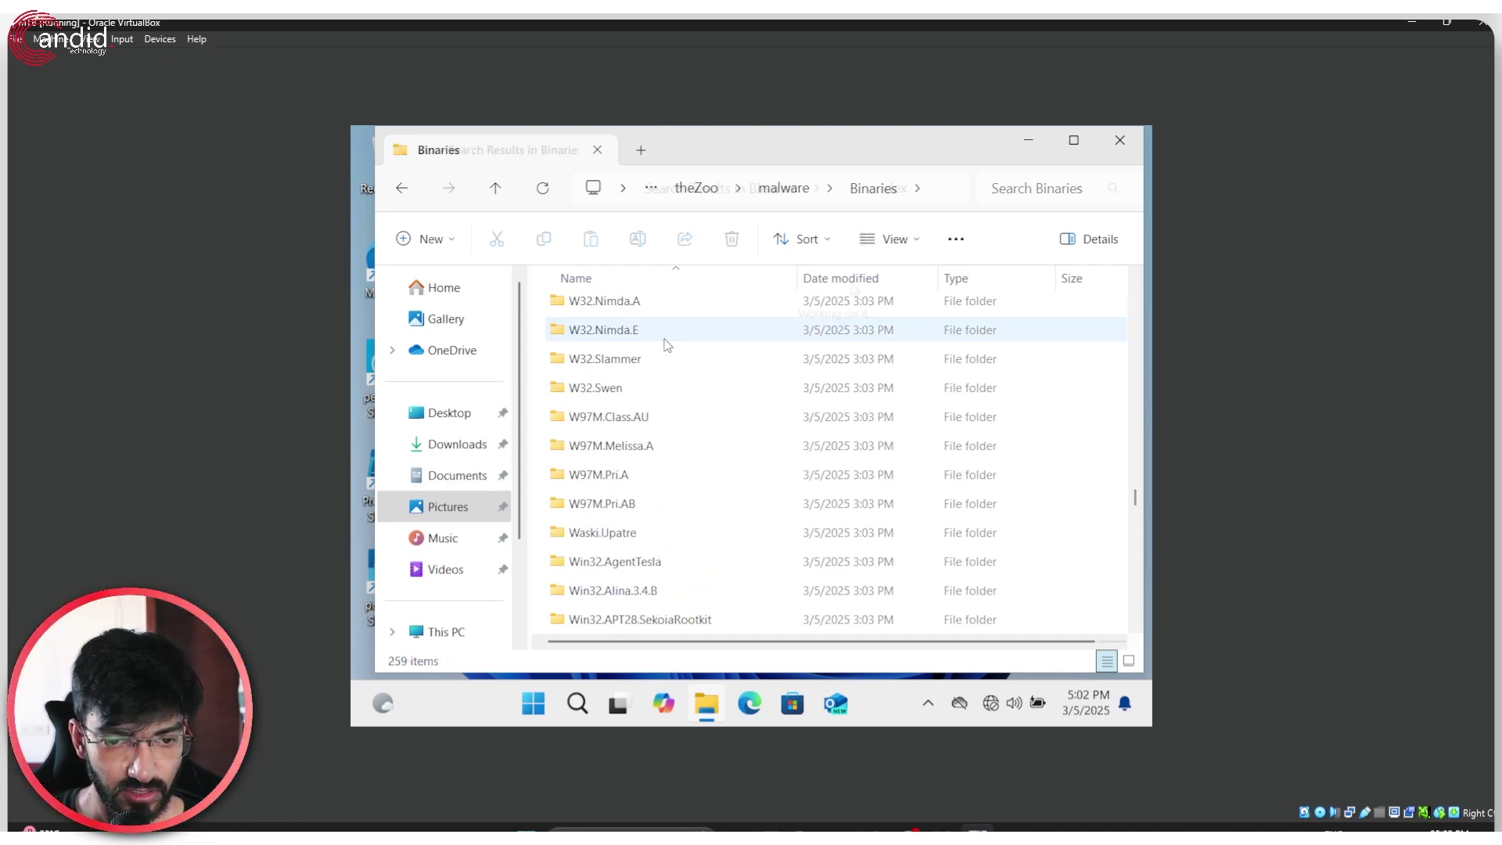
pyautogui.doubleClick(664, 342)
# - Select, then deselect, the Dexter zip, and show the hidden background app icons
pyautogui.click(638, 403)
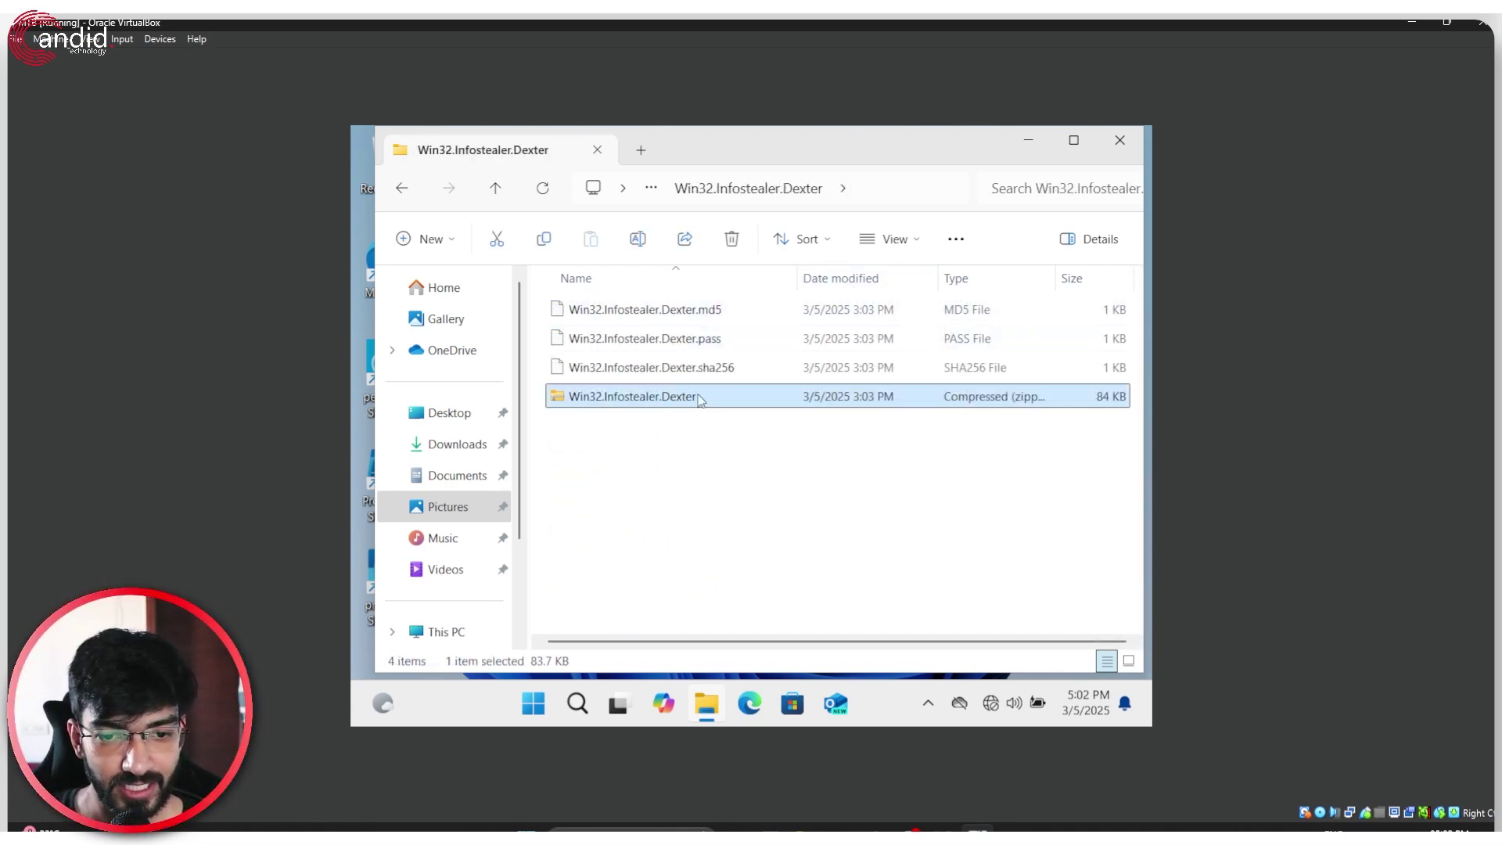
pyautogui.click(708, 448)
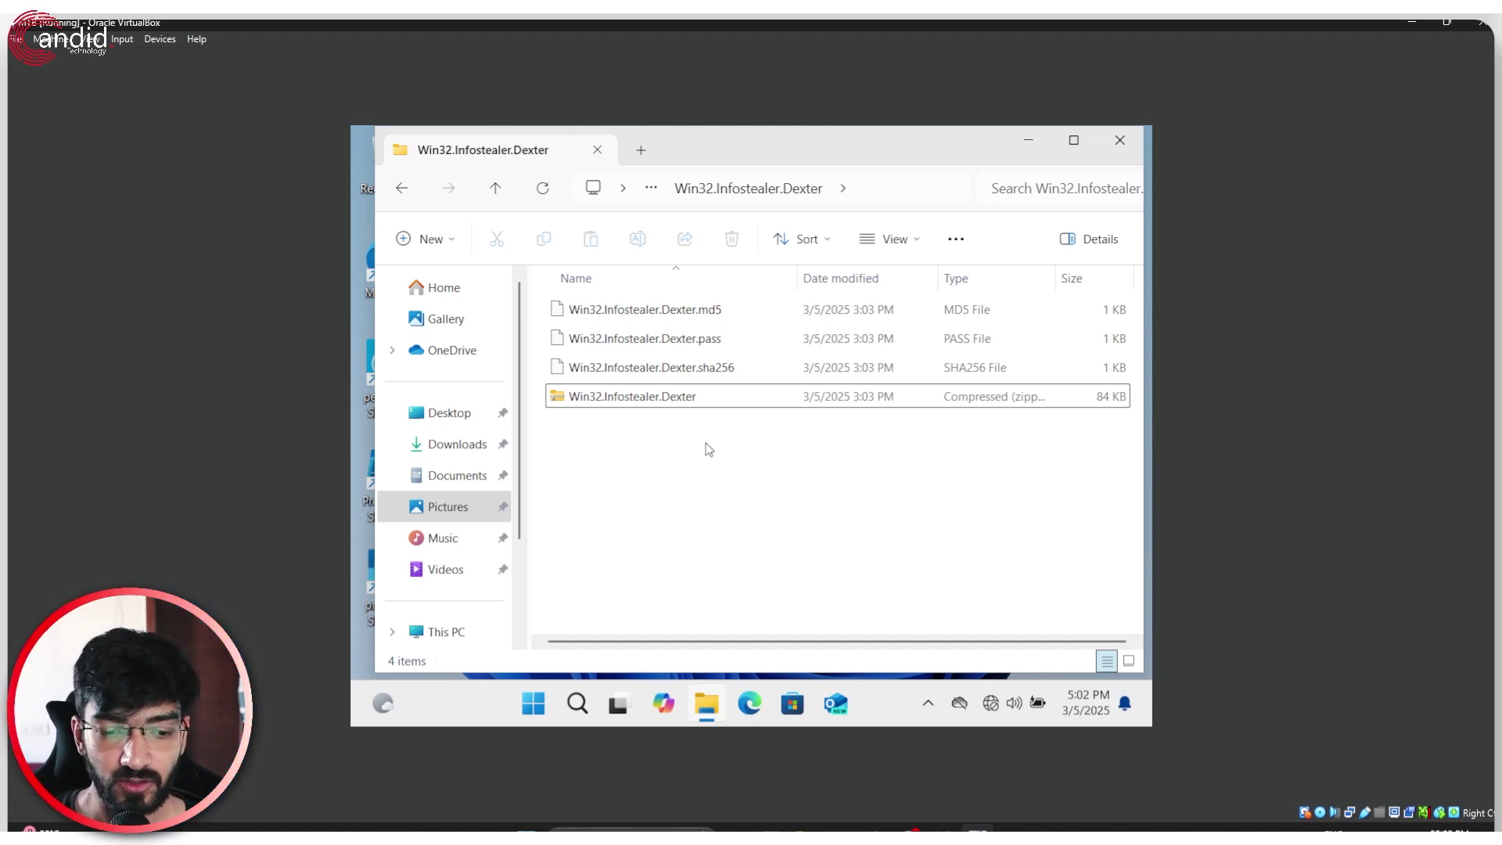
pyautogui.click(935, 718)
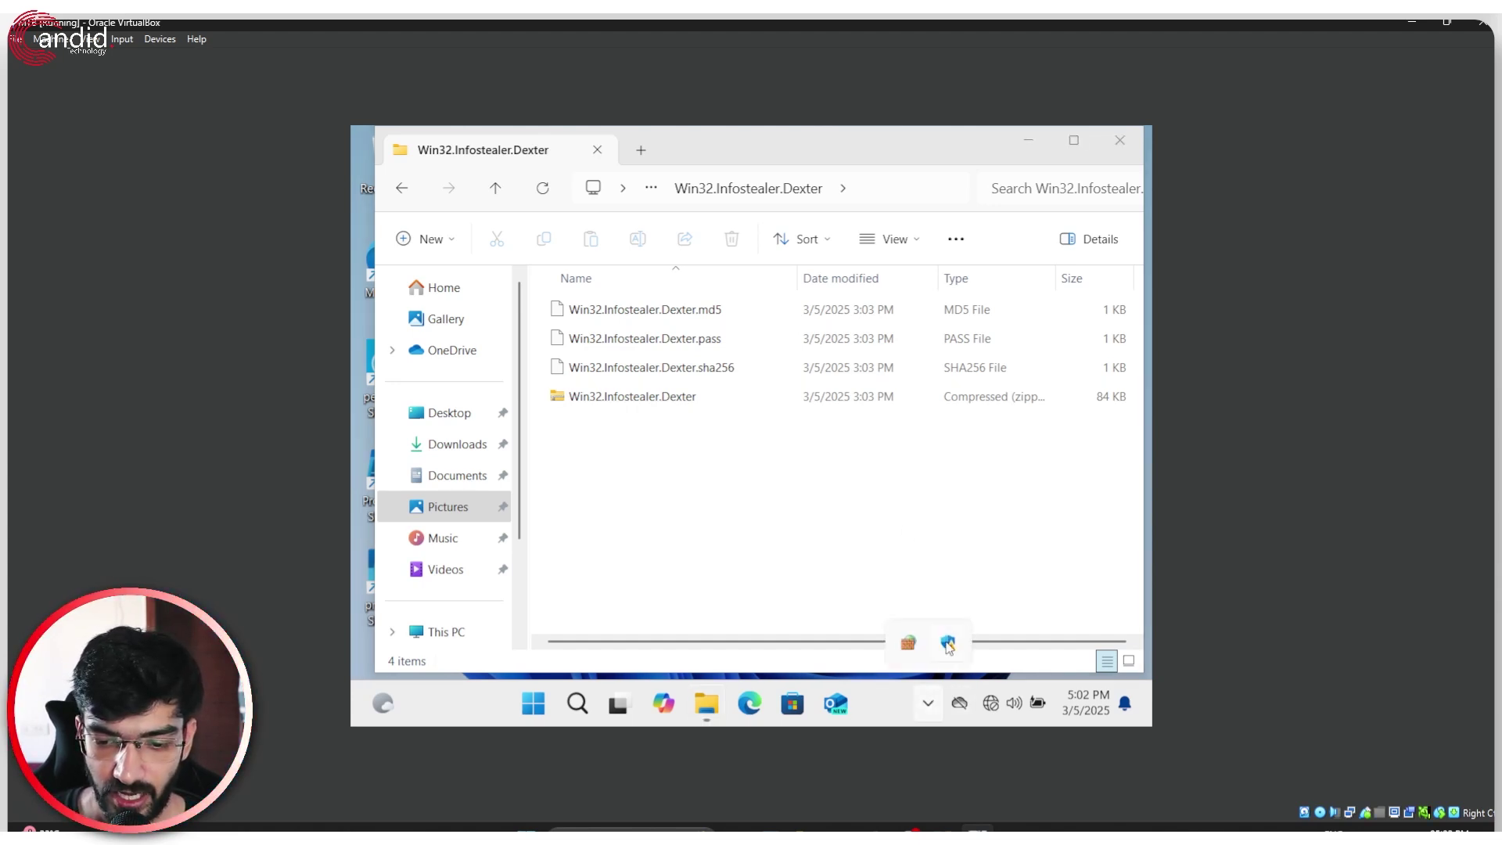
pyautogui.click(948, 644)
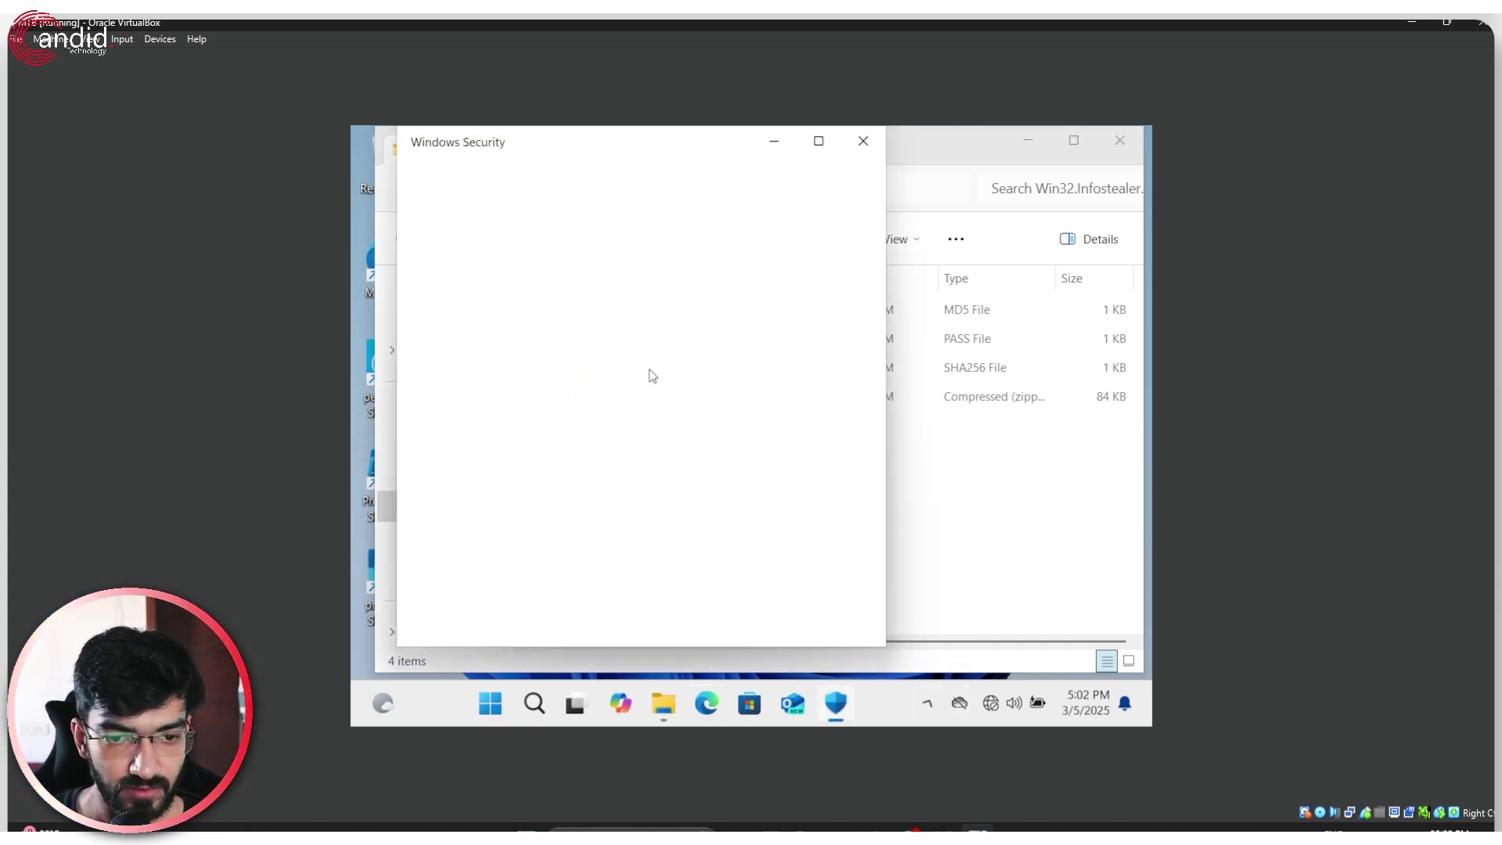
pyautogui.scroll(-5, 615, 460)
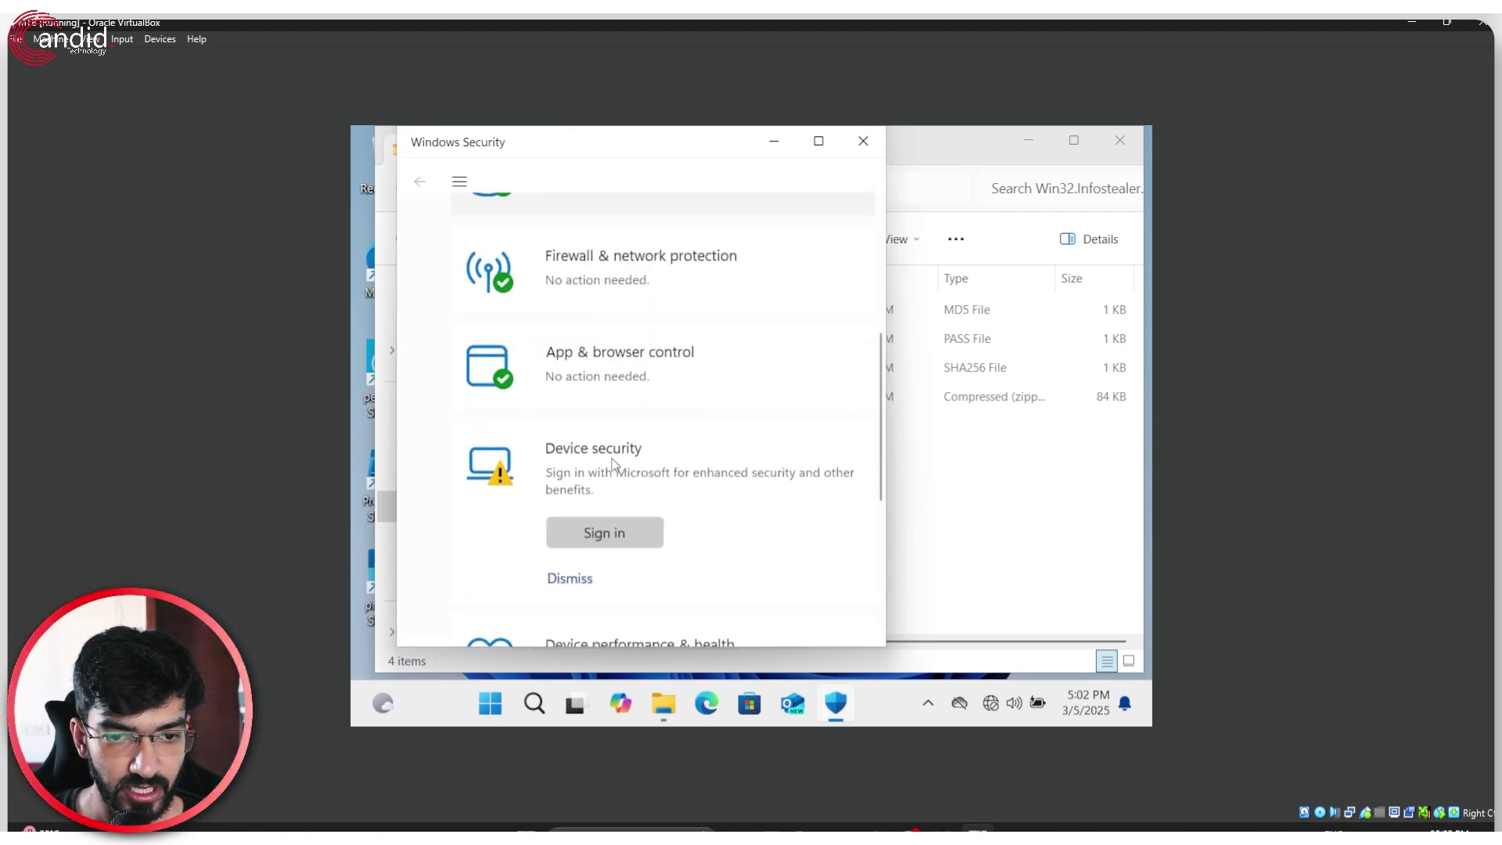
pyautogui.scroll(-2, 615, 464)
pyautogui.scroll(2, 621, 459)
pyautogui.scroll(5, 717, 469)
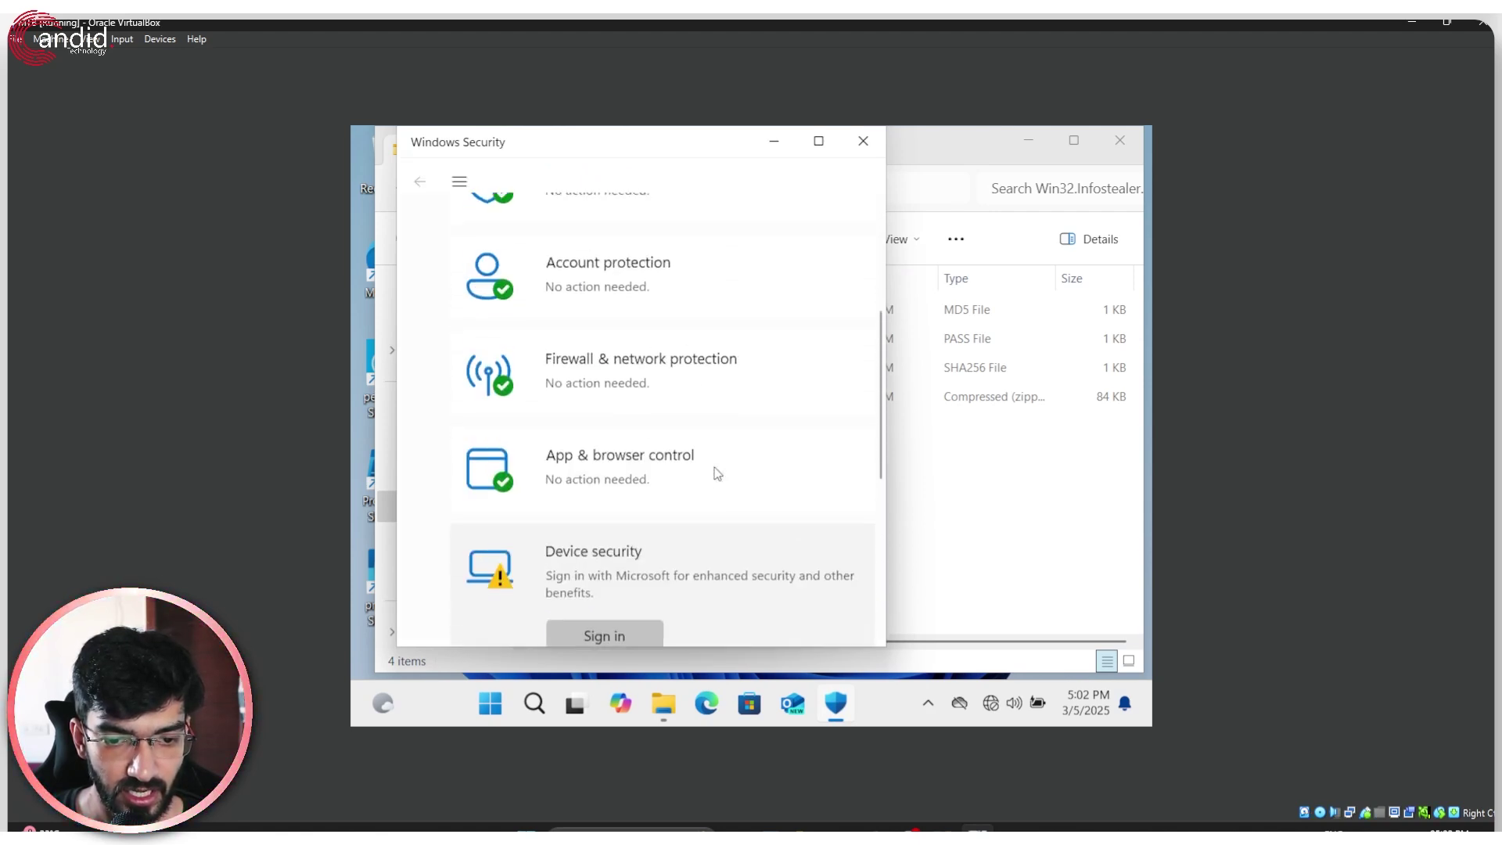
pyautogui.scroll(-5, 626, 462)
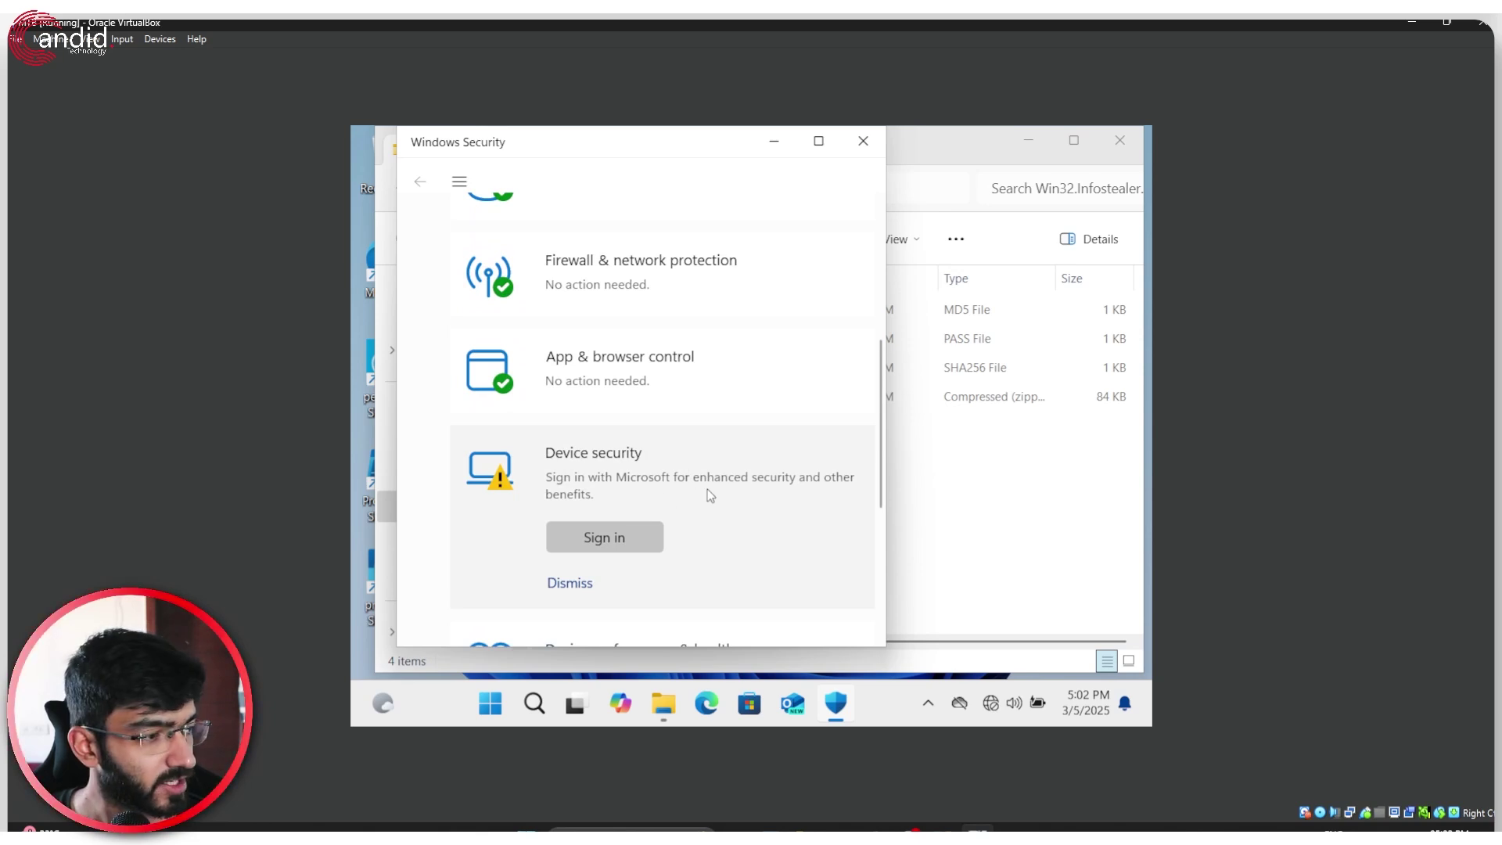
pyautogui.scroll(5, 707, 490)
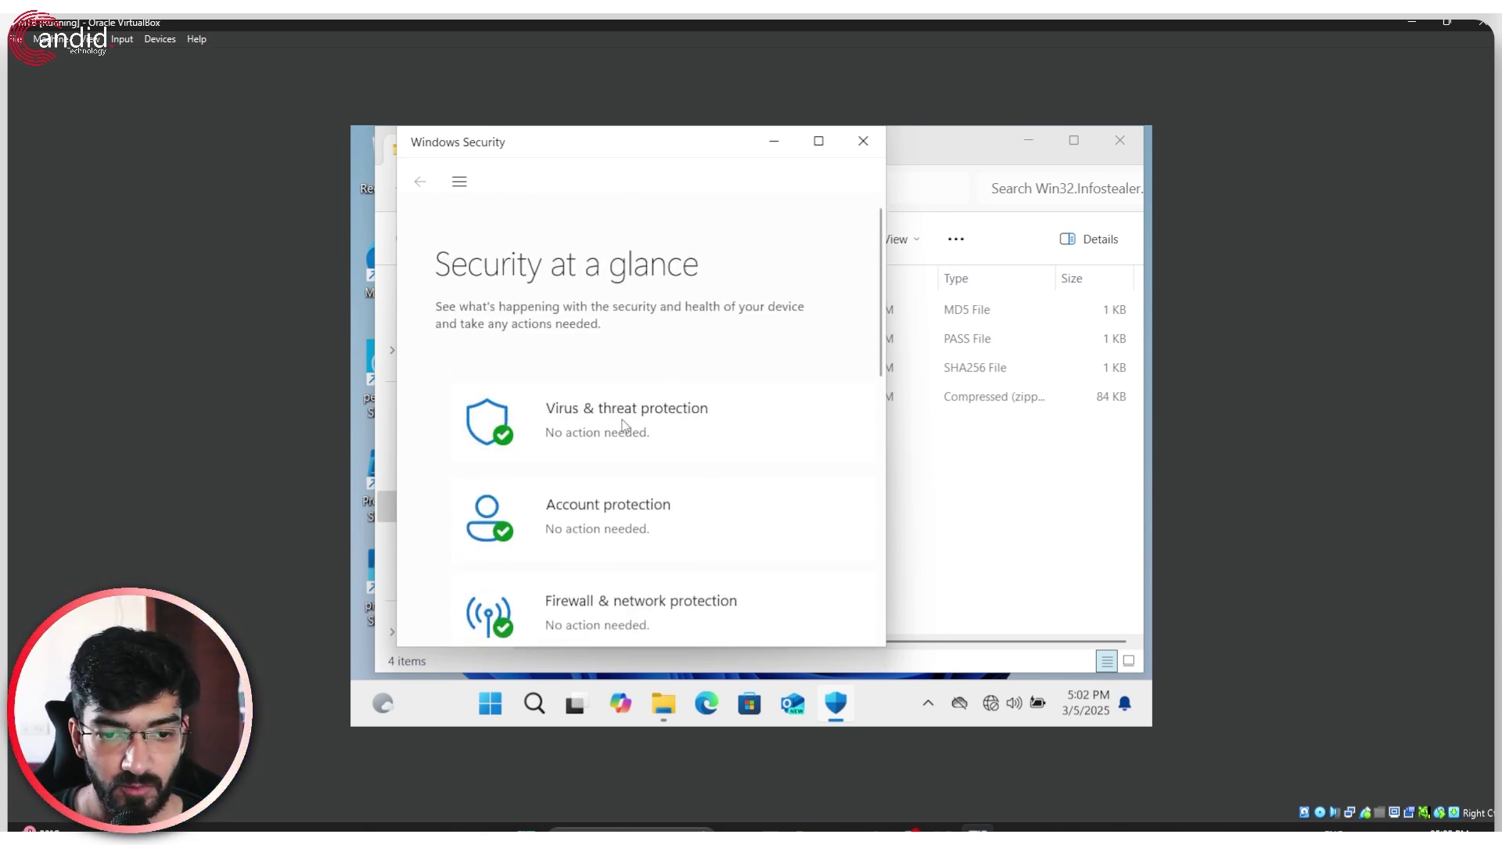
pyautogui.scroll(-2, 624, 425)
pyautogui.scroll(2, 674, 493)
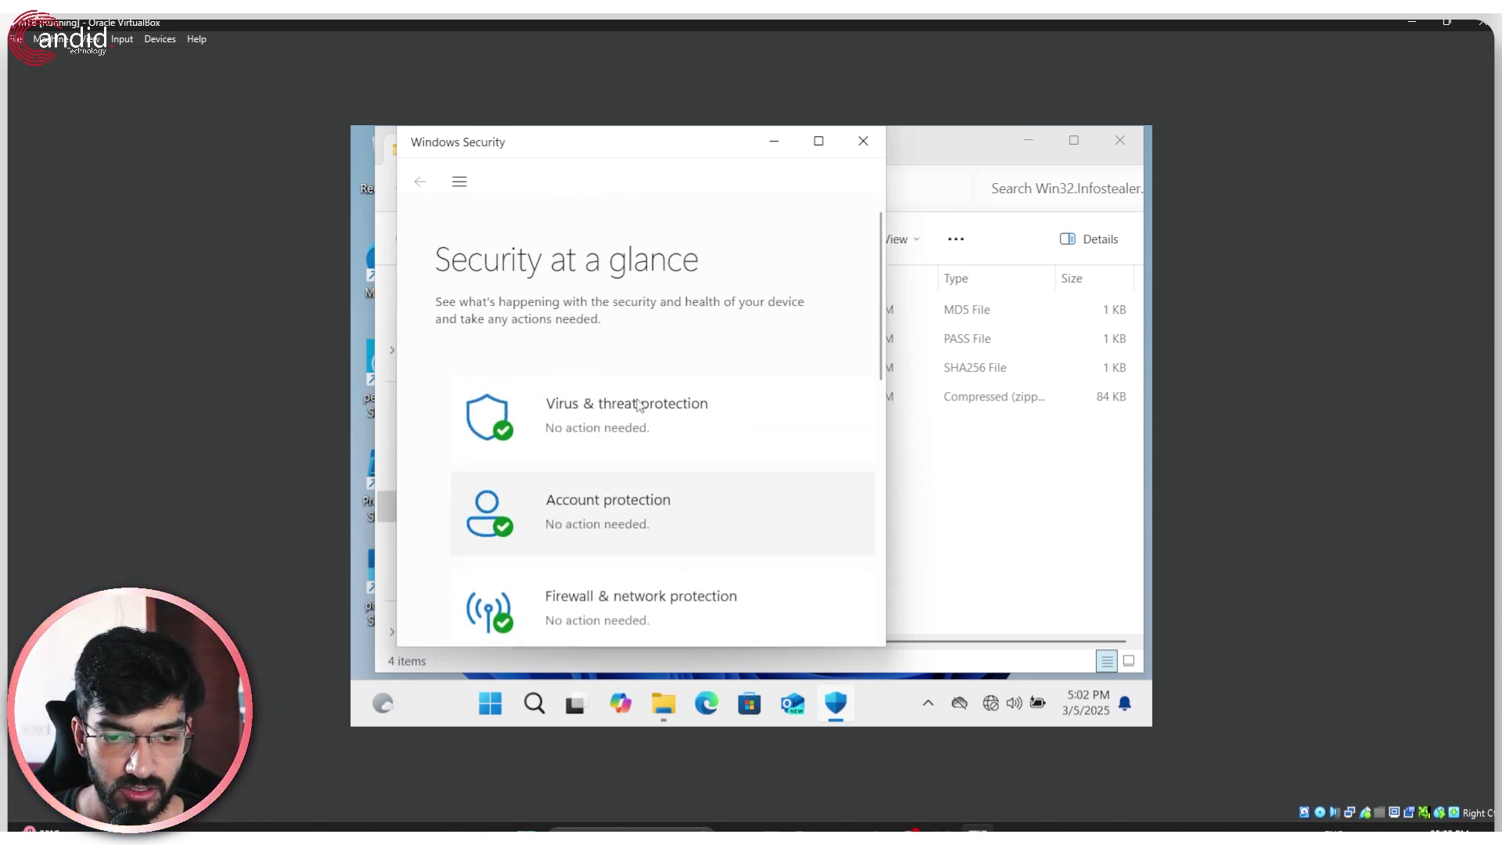
pyautogui.click(864, 142)
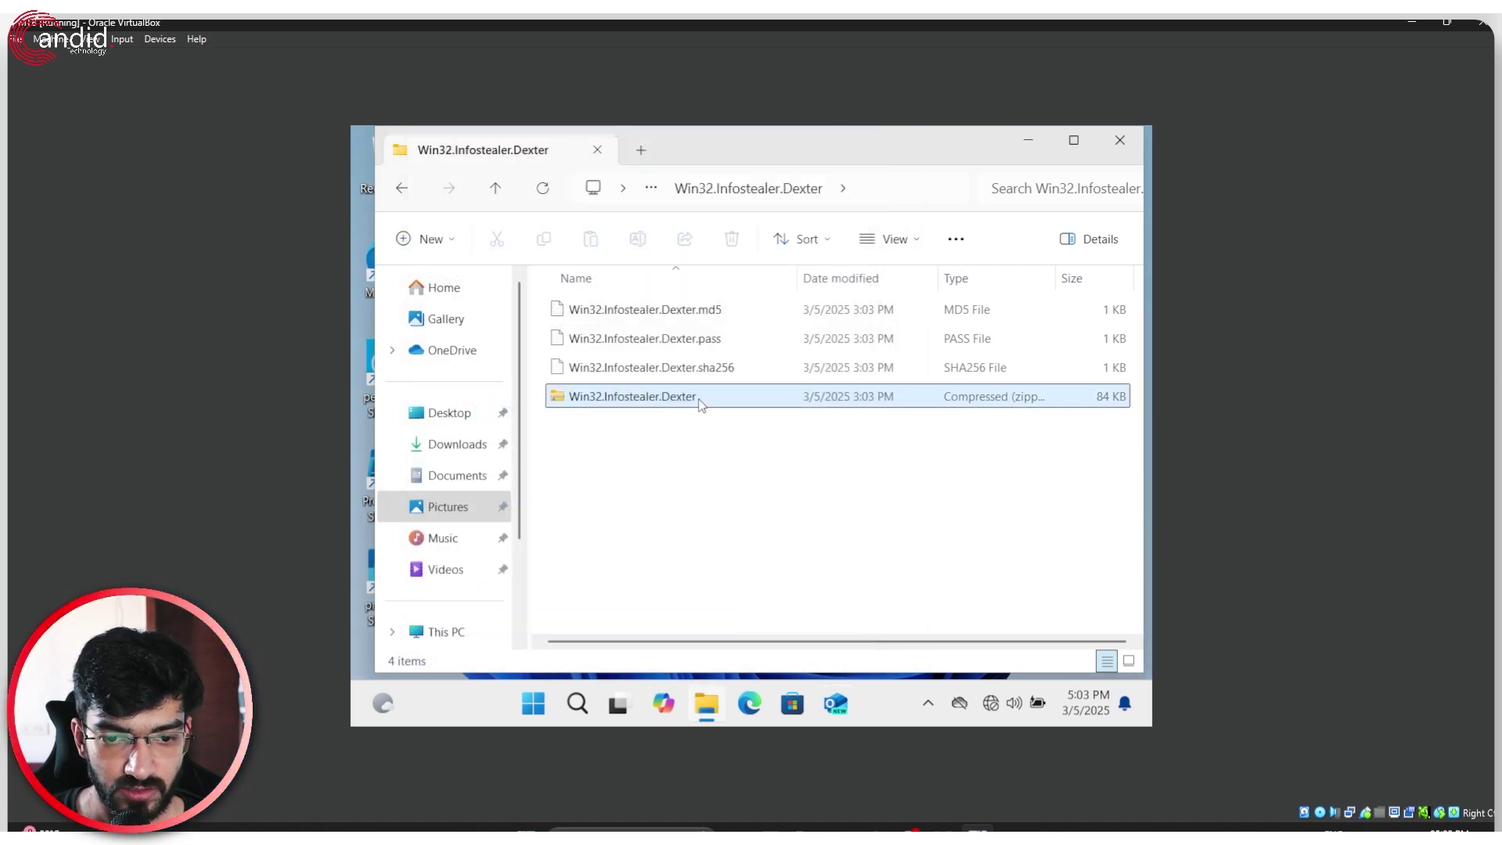
# - Extract the Dexter zip into its suggested folder with the archive password, then open the threats-found alert
pyautogui.click(701, 401)
pyautogui.rightClick(702, 403)
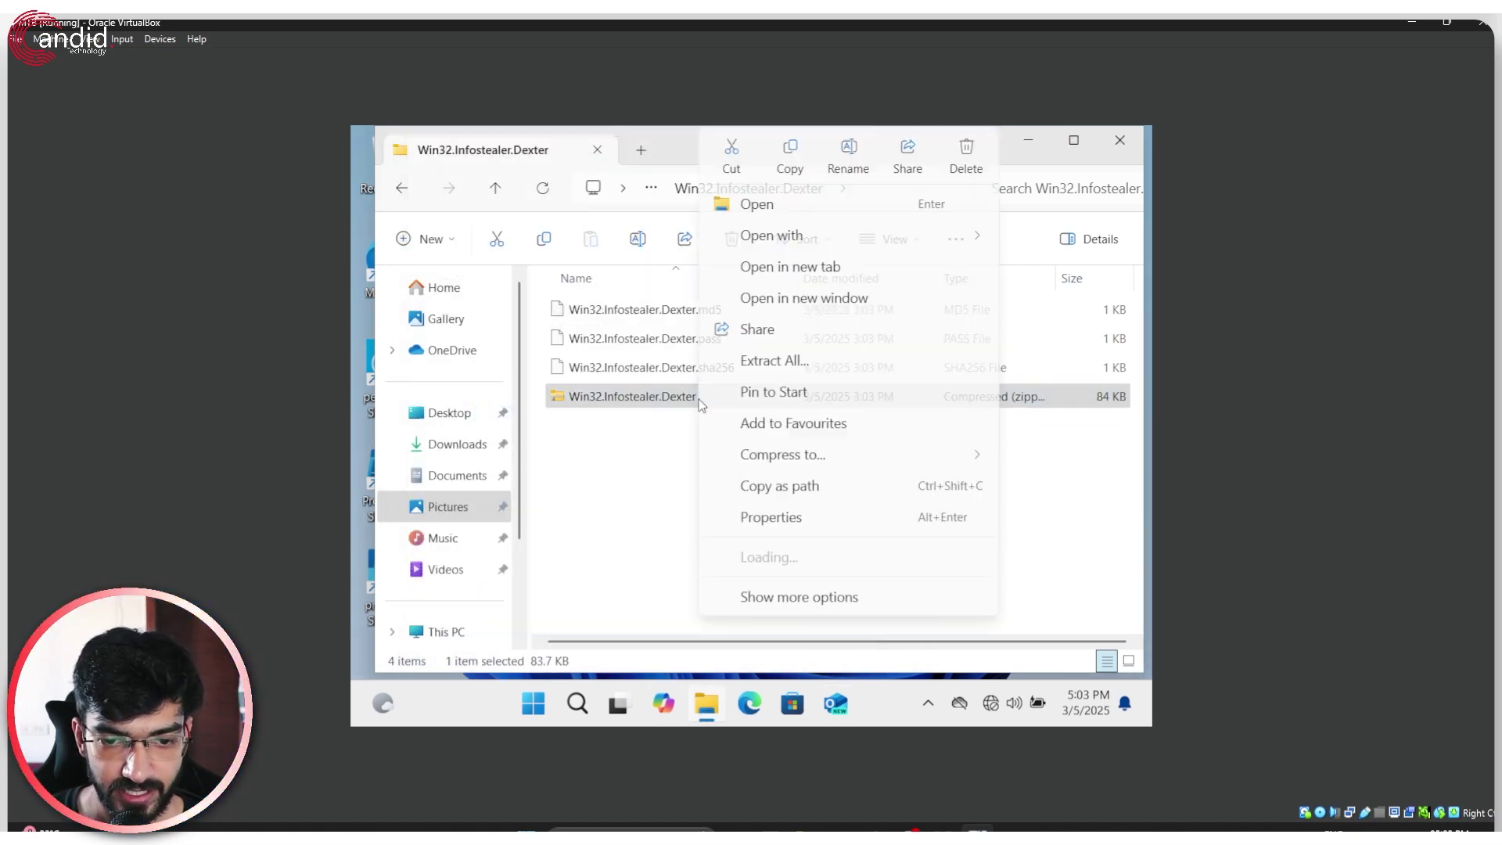
pyautogui.click(815, 360)
pyautogui.click(911, 610)
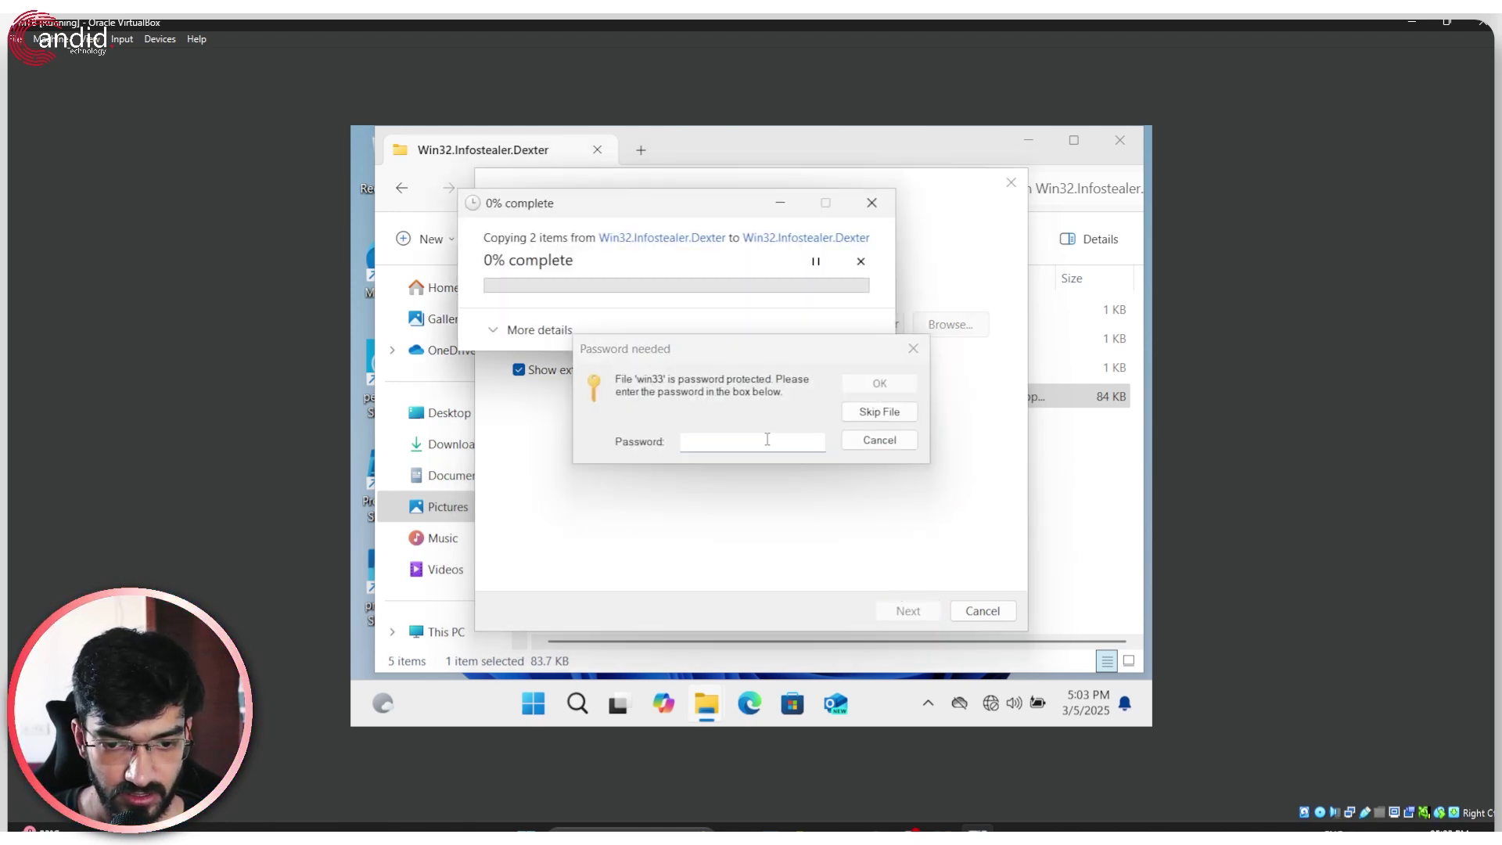
pyautogui.click(767, 440)
pyautogui.press('Return')
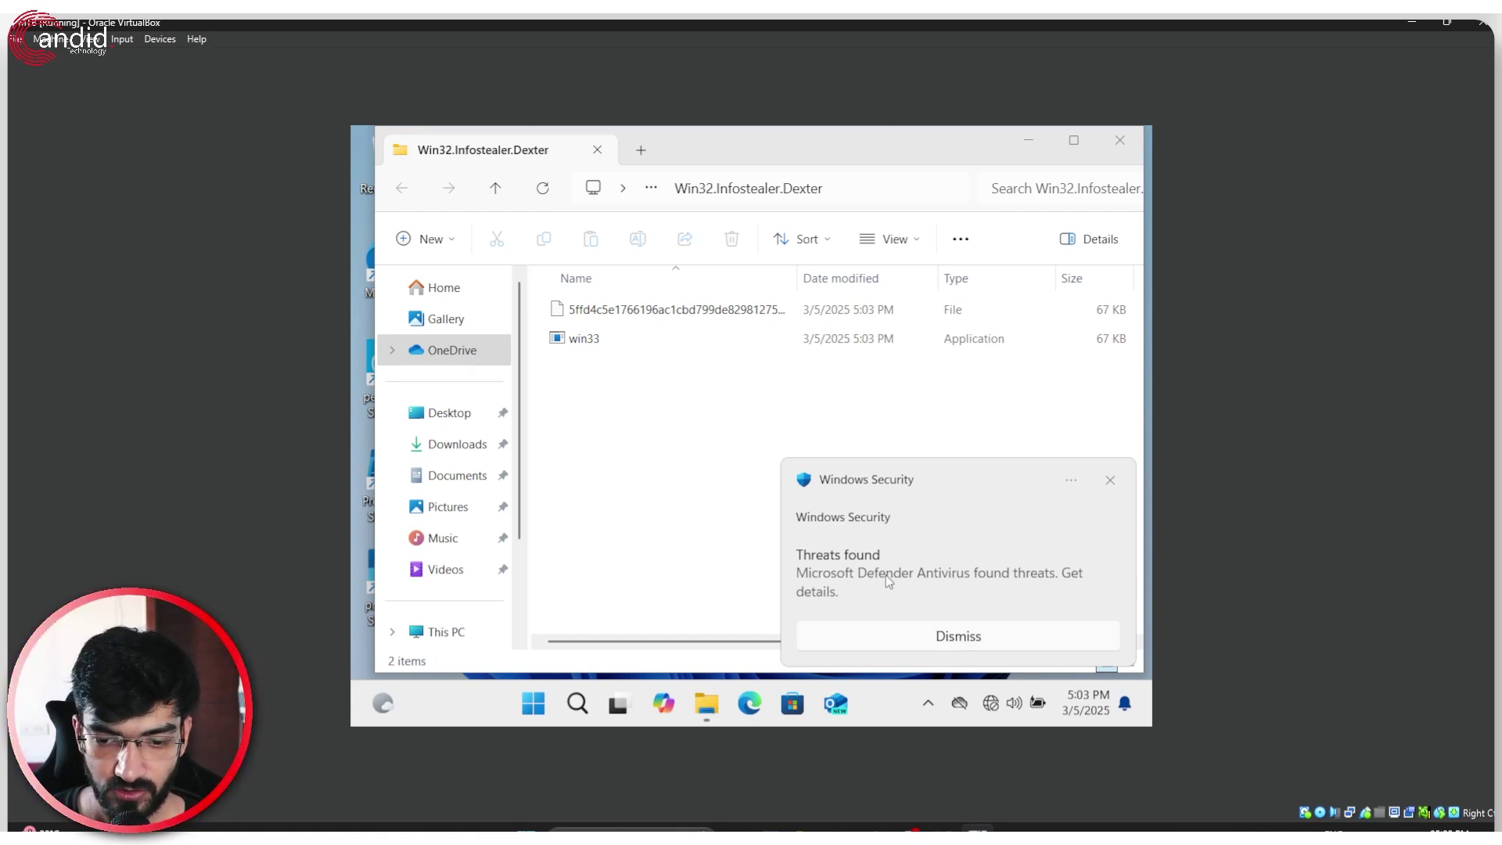
pyautogui.moveTo(886, 575); pyautogui.dragTo(951, 540)
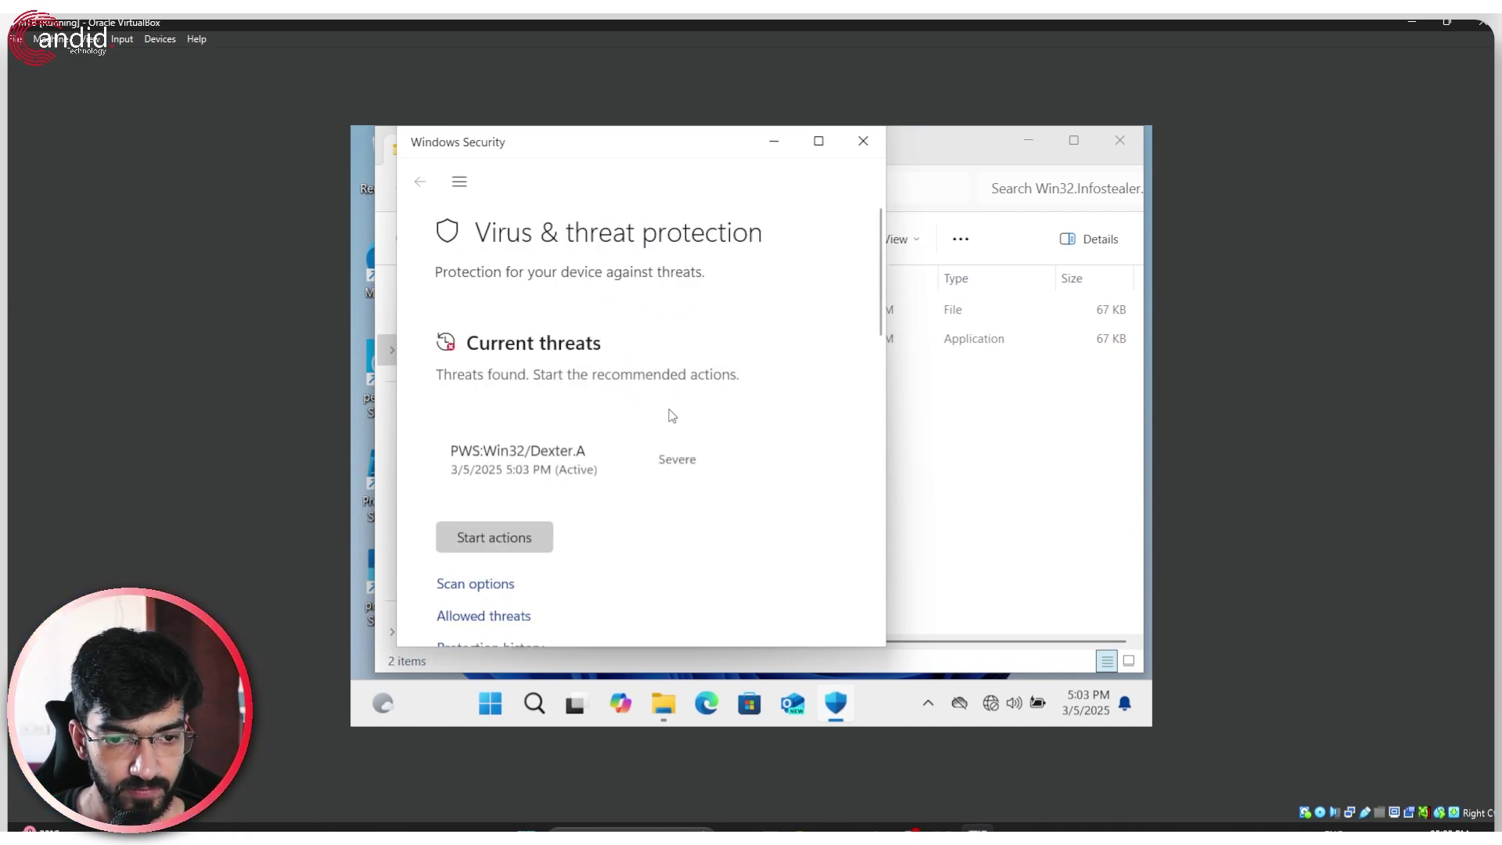
# - Review the PWS:Win32/Dexter.A threat's options, then return to Security at a glance
pyautogui.click(722, 460)
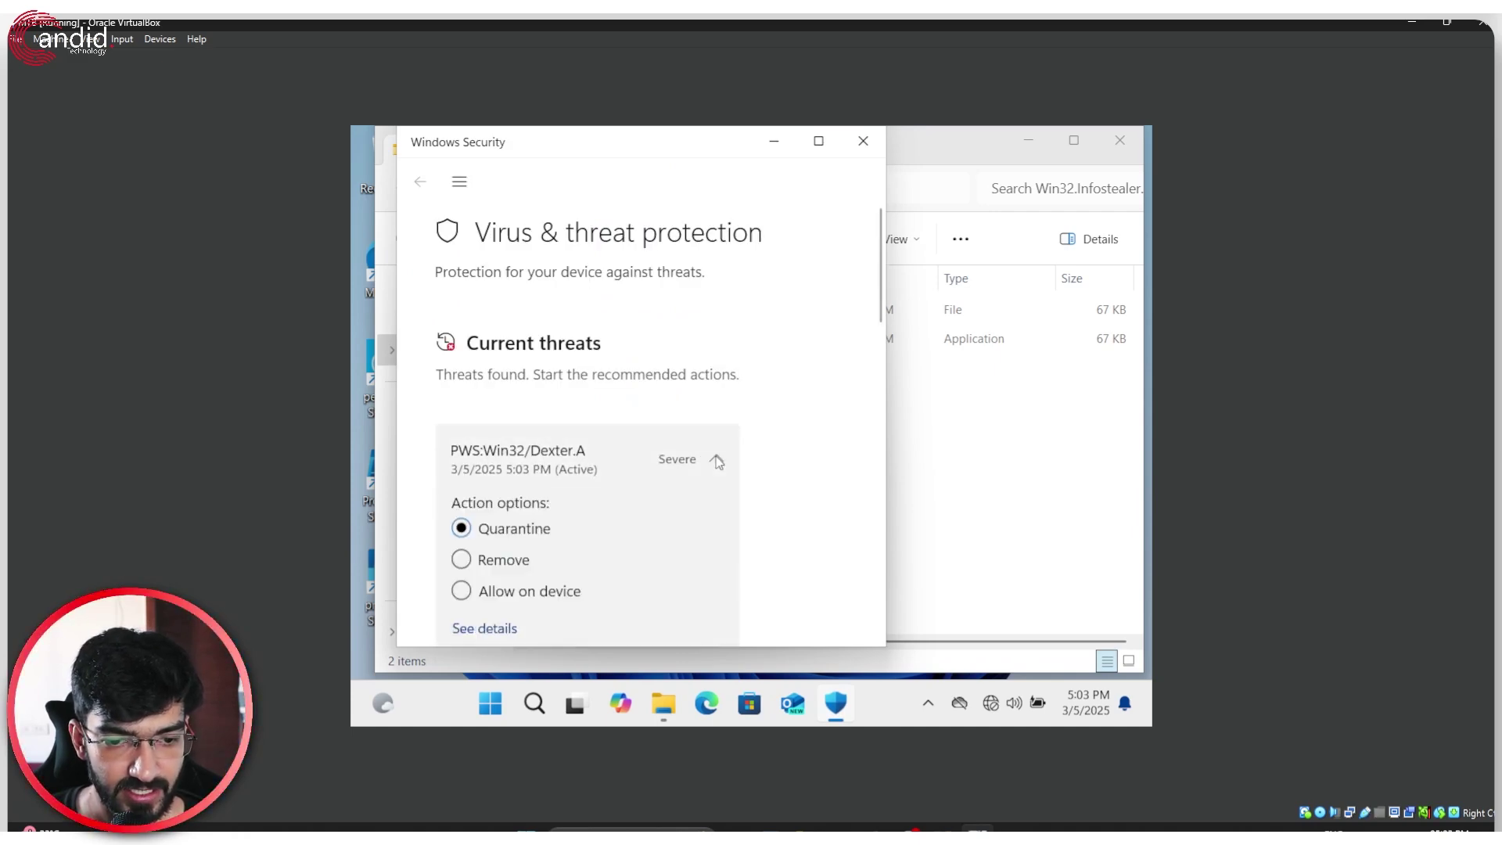
pyautogui.scroll(-2, 603, 469)
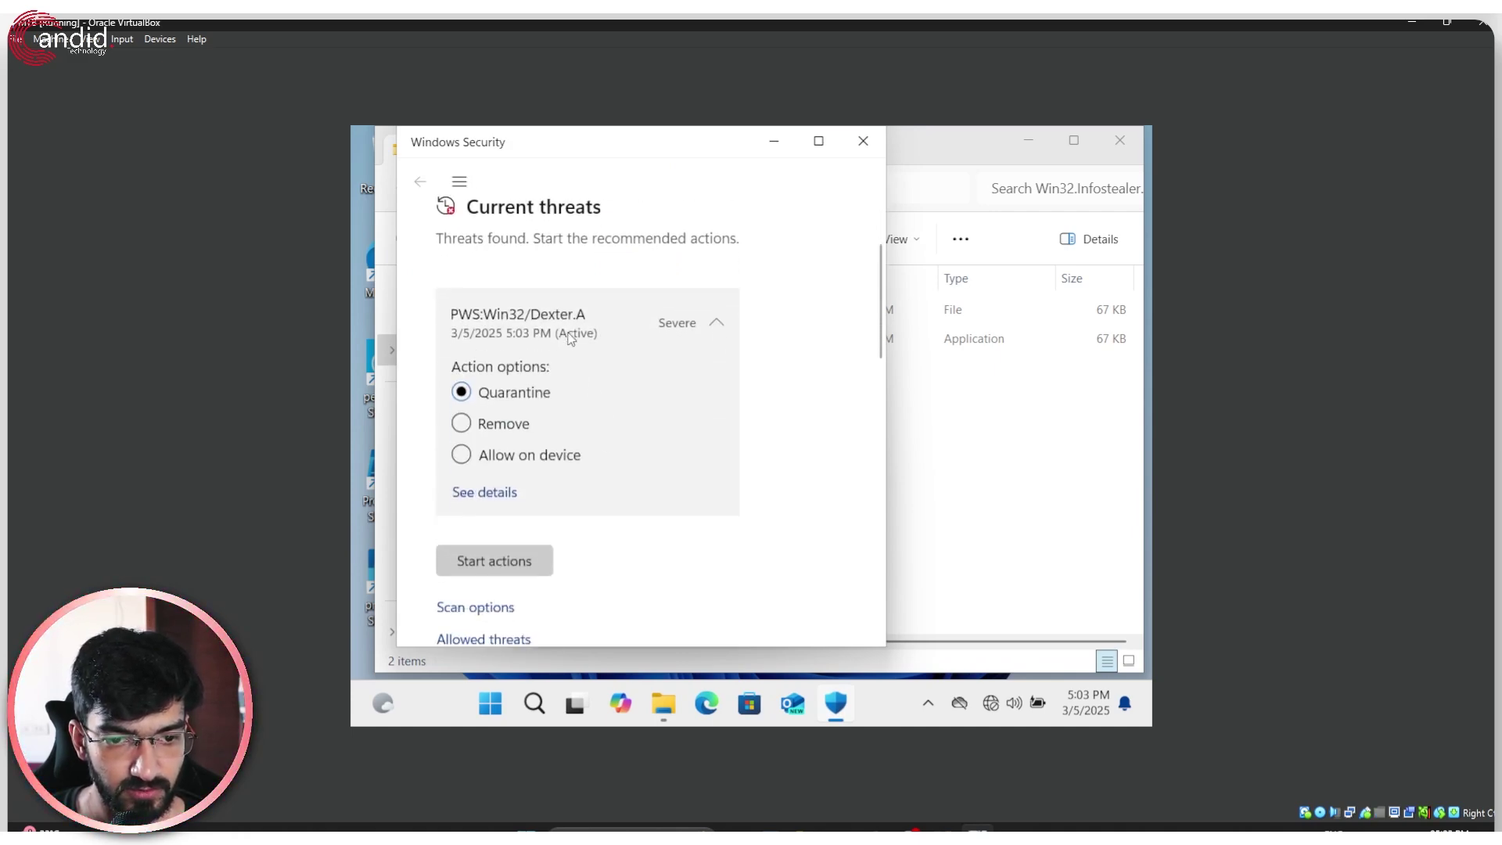
pyautogui.moveTo(666, 169); pyautogui.dragTo(956, 186)
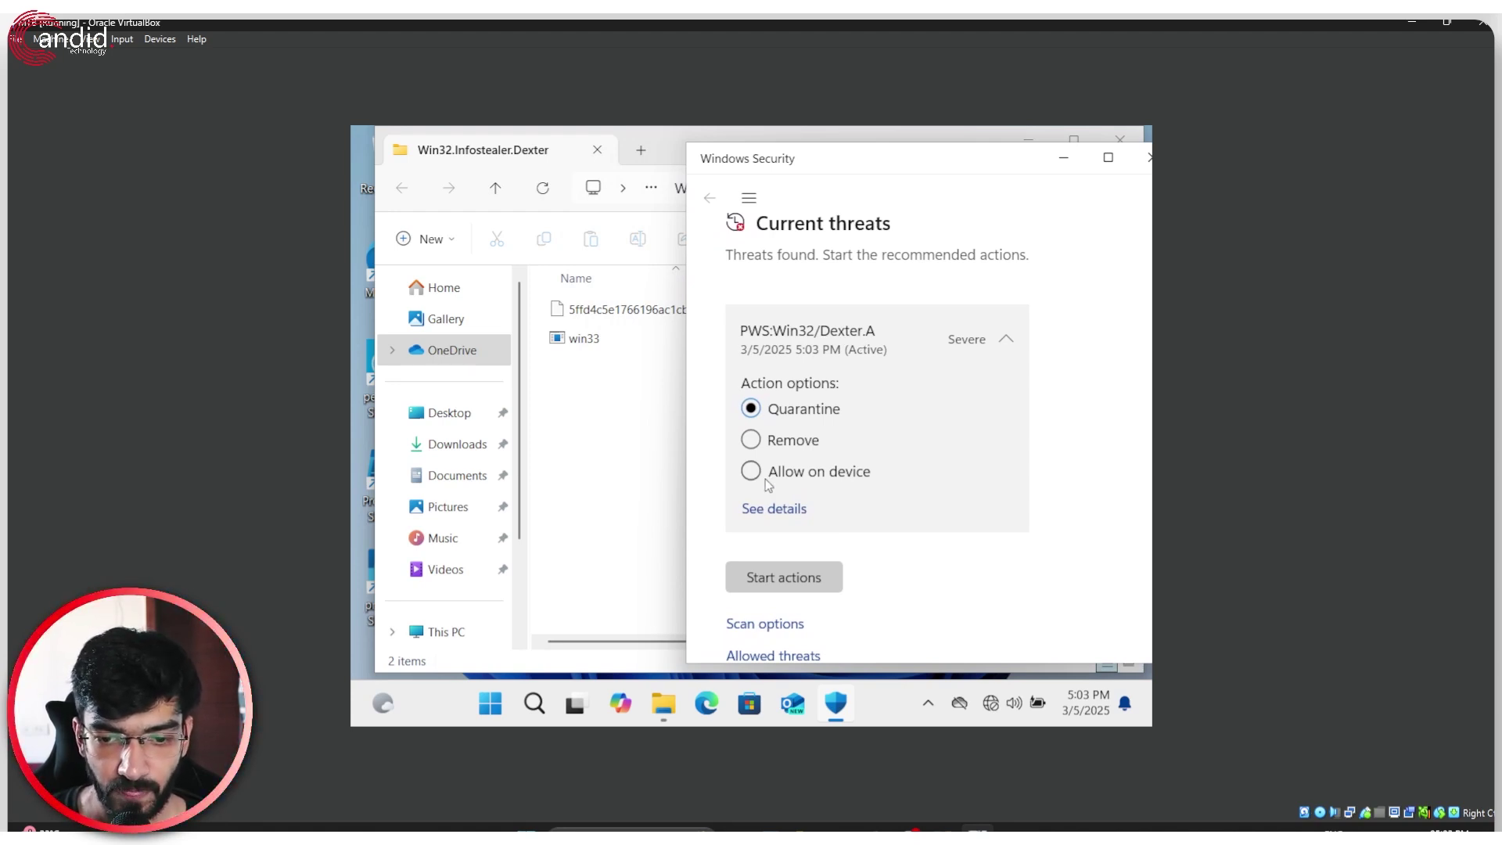
pyautogui.click(749, 198)
pyautogui.click(753, 234)
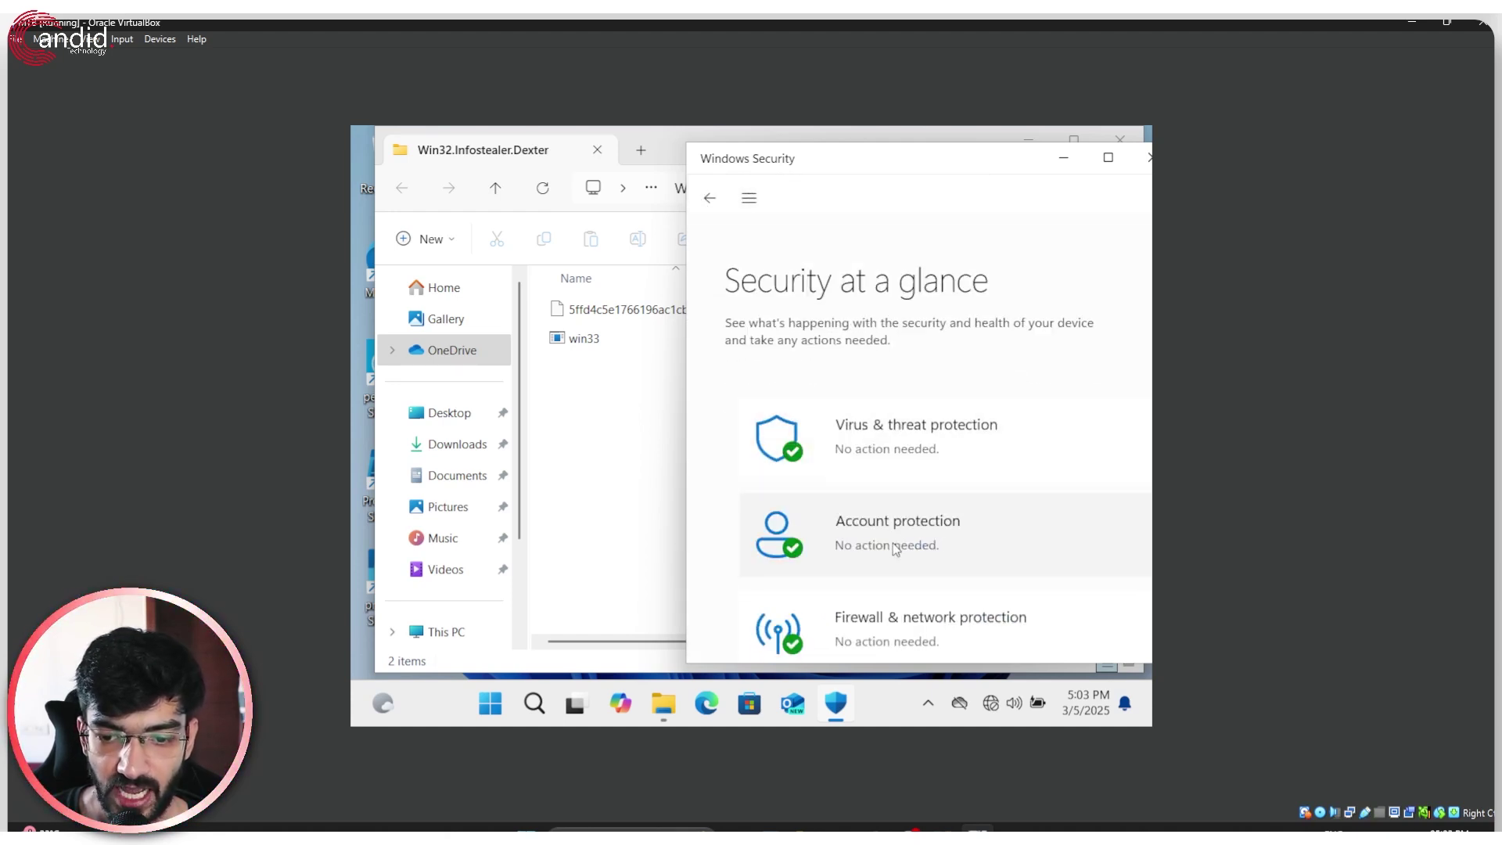
# - Turn Real-time protection off under Virus & threat protection settings, then close Windows Security
pyautogui.click(899, 458)
pyautogui.scroll(-5, 899, 462)
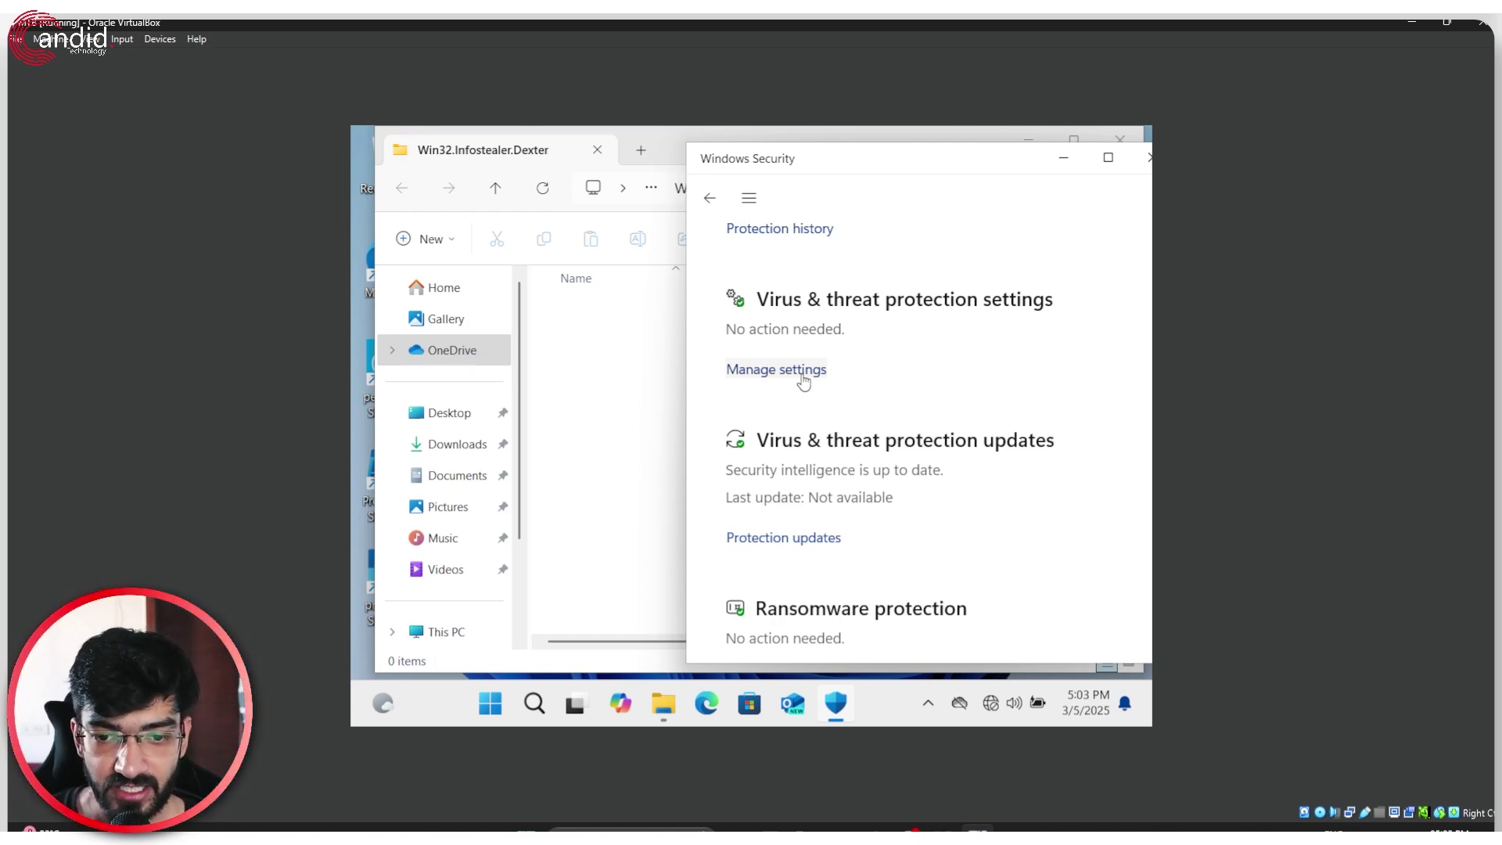
pyautogui.scroll(-1, 808, 367)
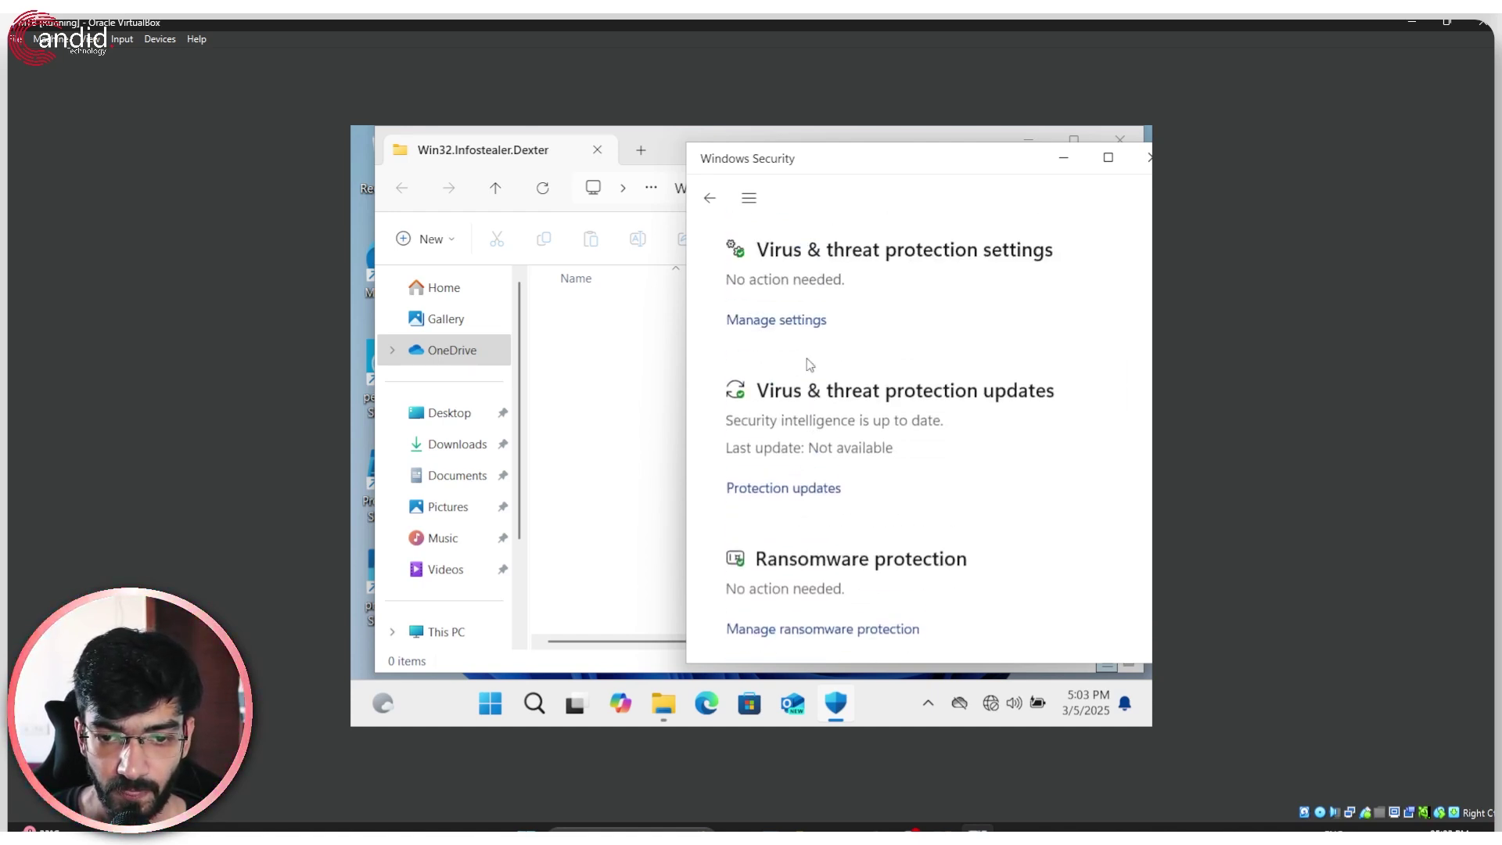
pyautogui.scroll(1, 806, 358)
pyautogui.click(806, 371)
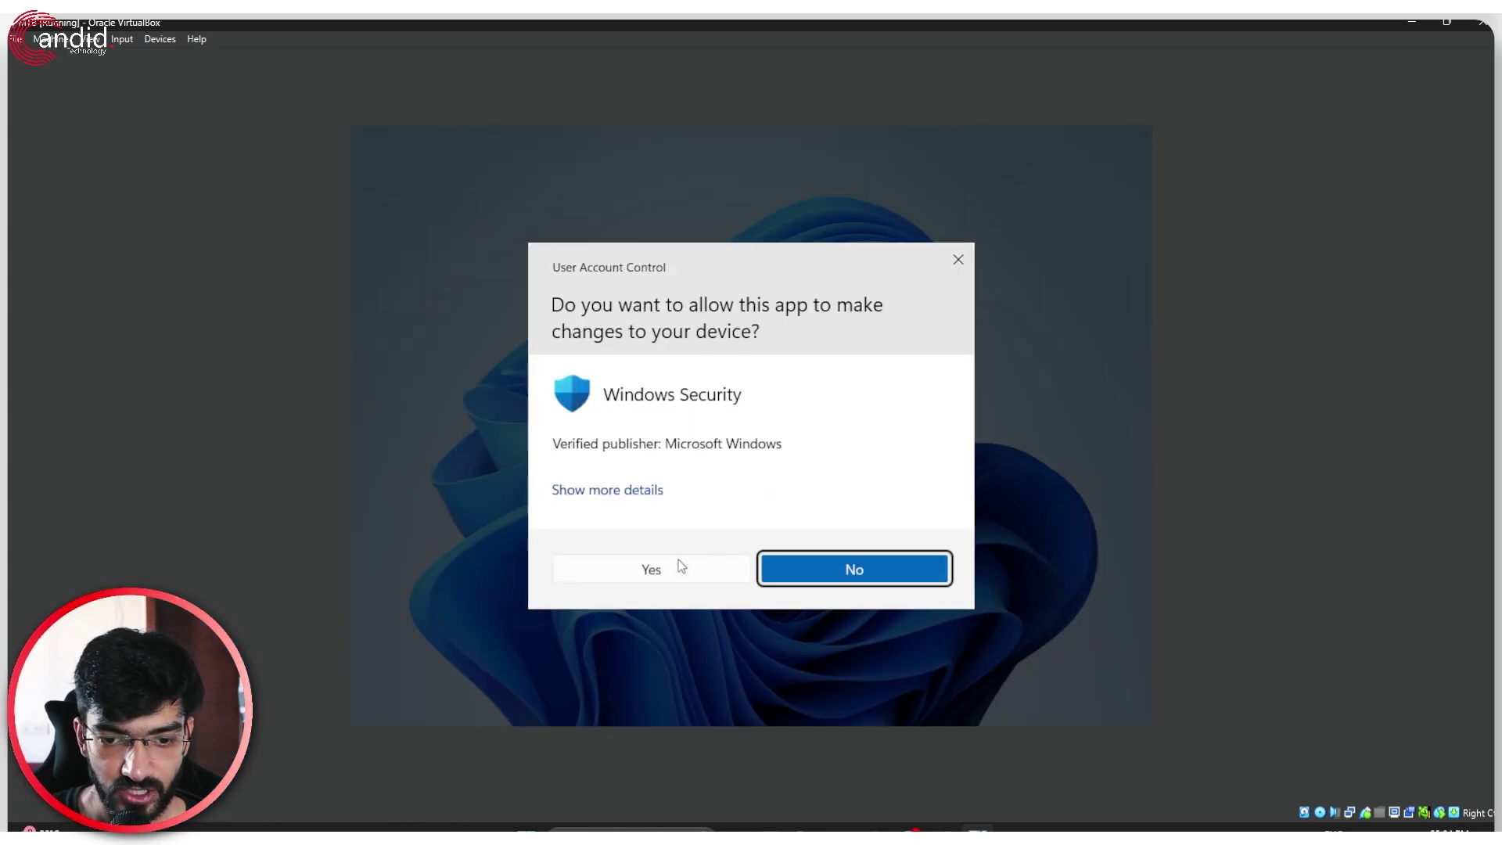
pyautogui.click(677, 563)
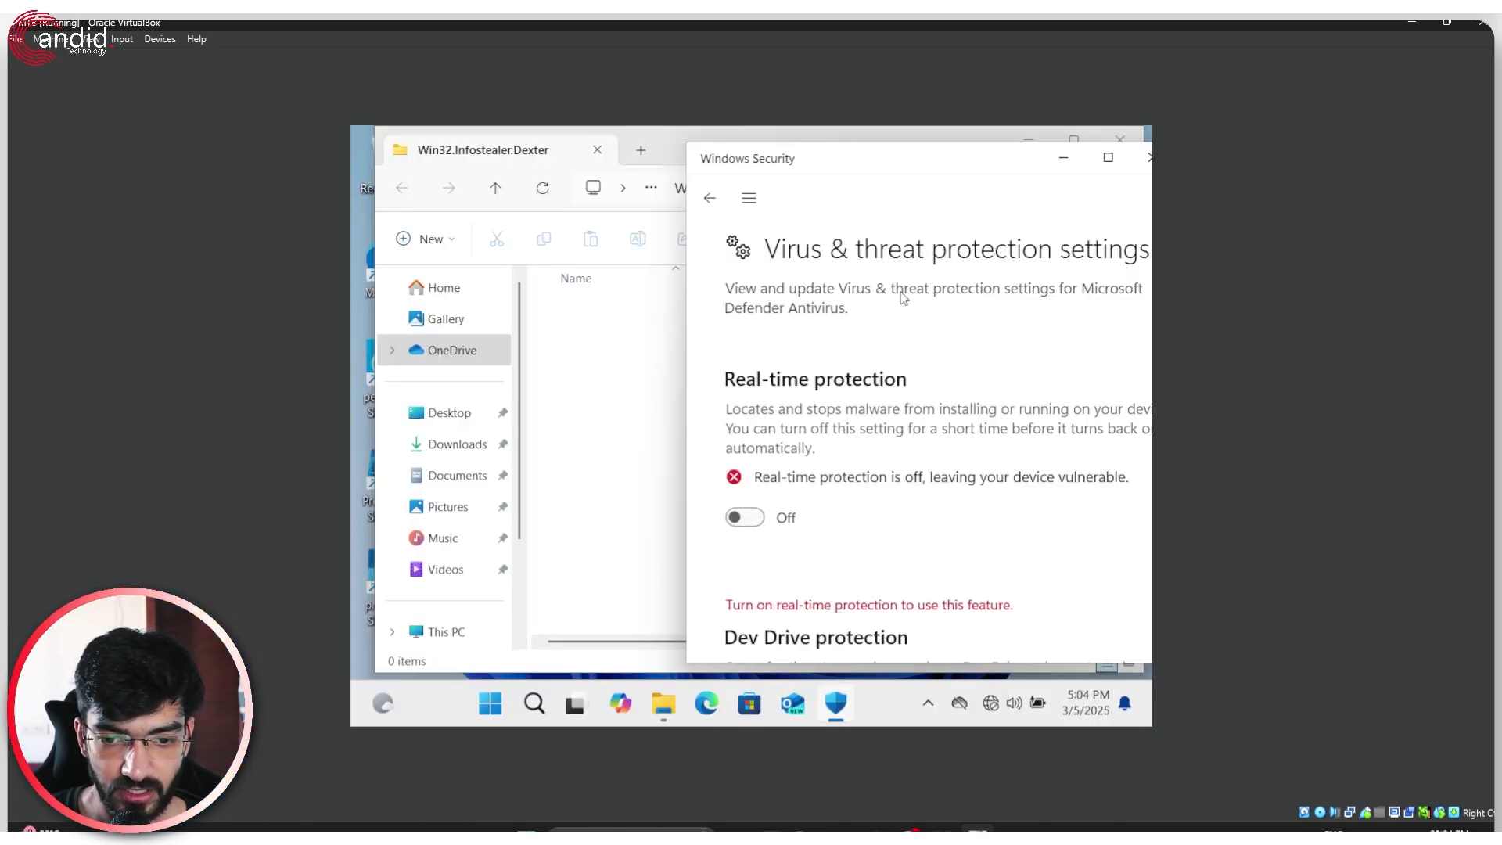
pyautogui.moveTo(966, 176); pyautogui.dragTo(807, 200)
pyautogui.click(984, 181)
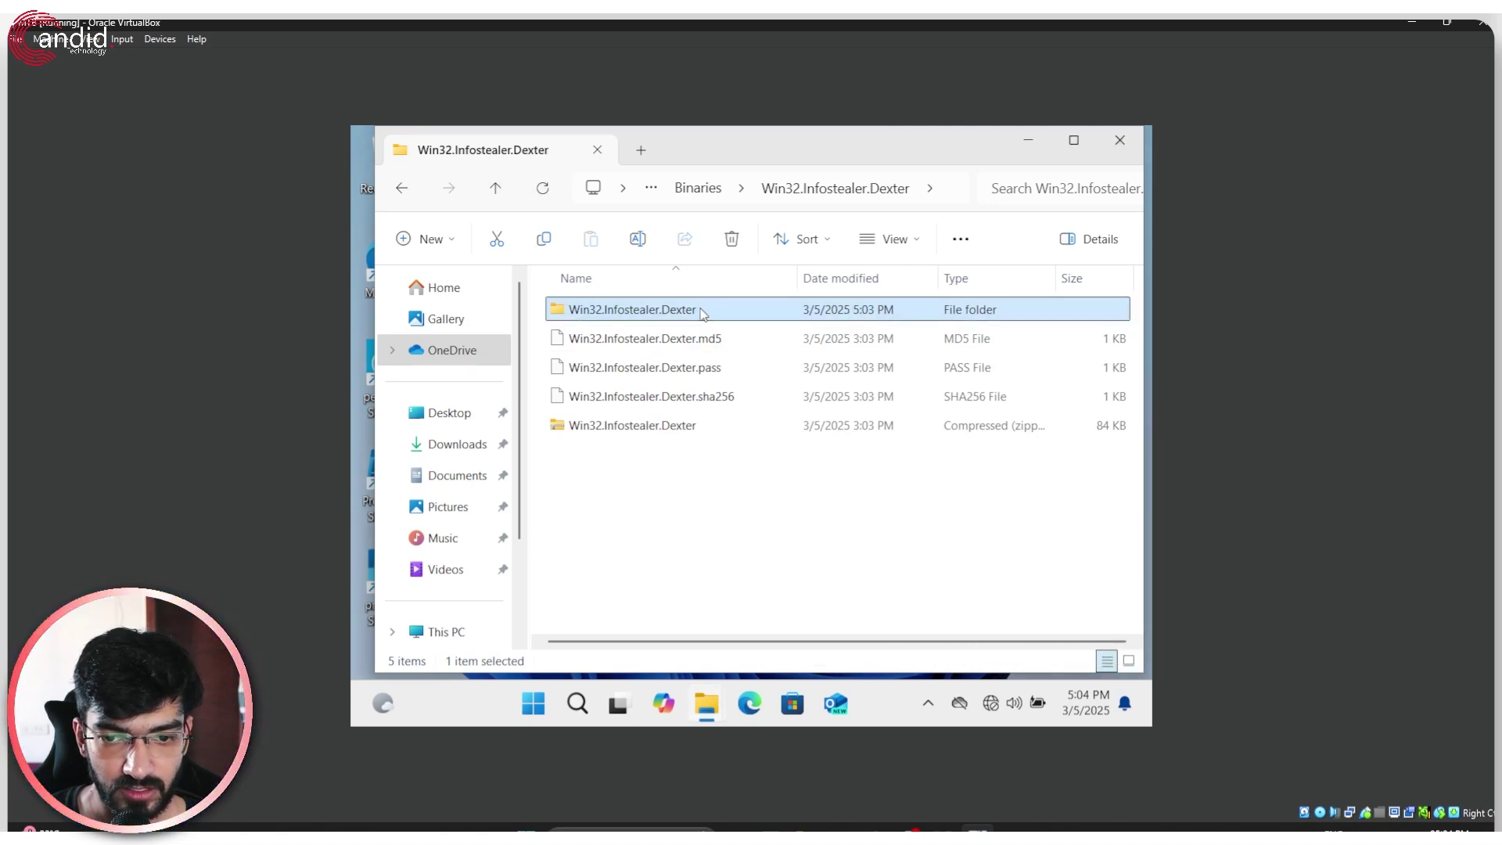
# - Permanently delete the old extracted Win32.Infostealer.Dexter folder with Shift+Delete
pyautogui.click(702, 311)
pyautogui.press('Escape')
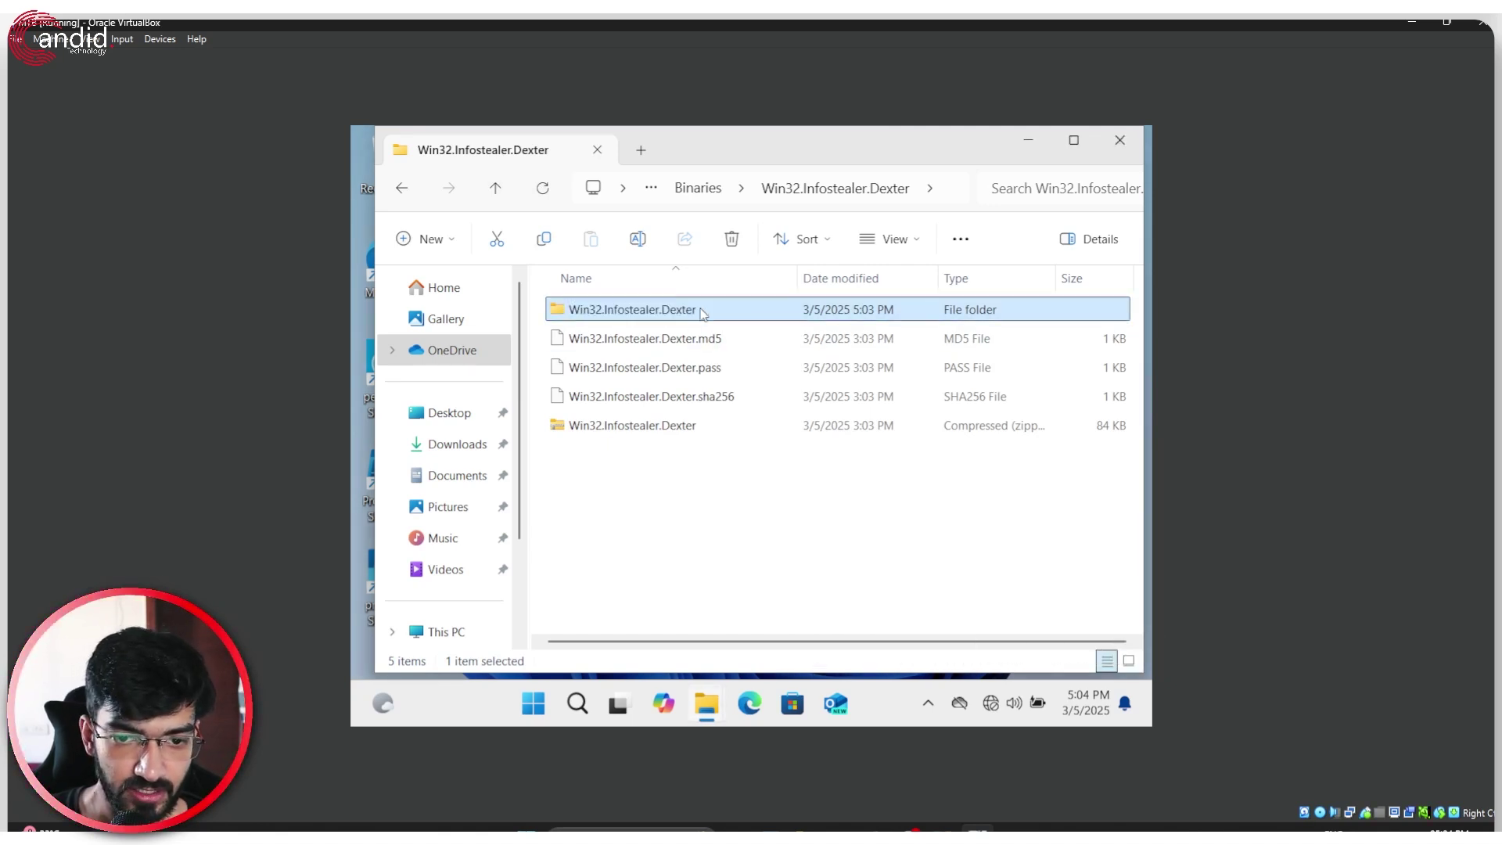
pyautogui.click(755, 313)
pyautogui.press('BackSpace')
pyautogui.press('Escape')
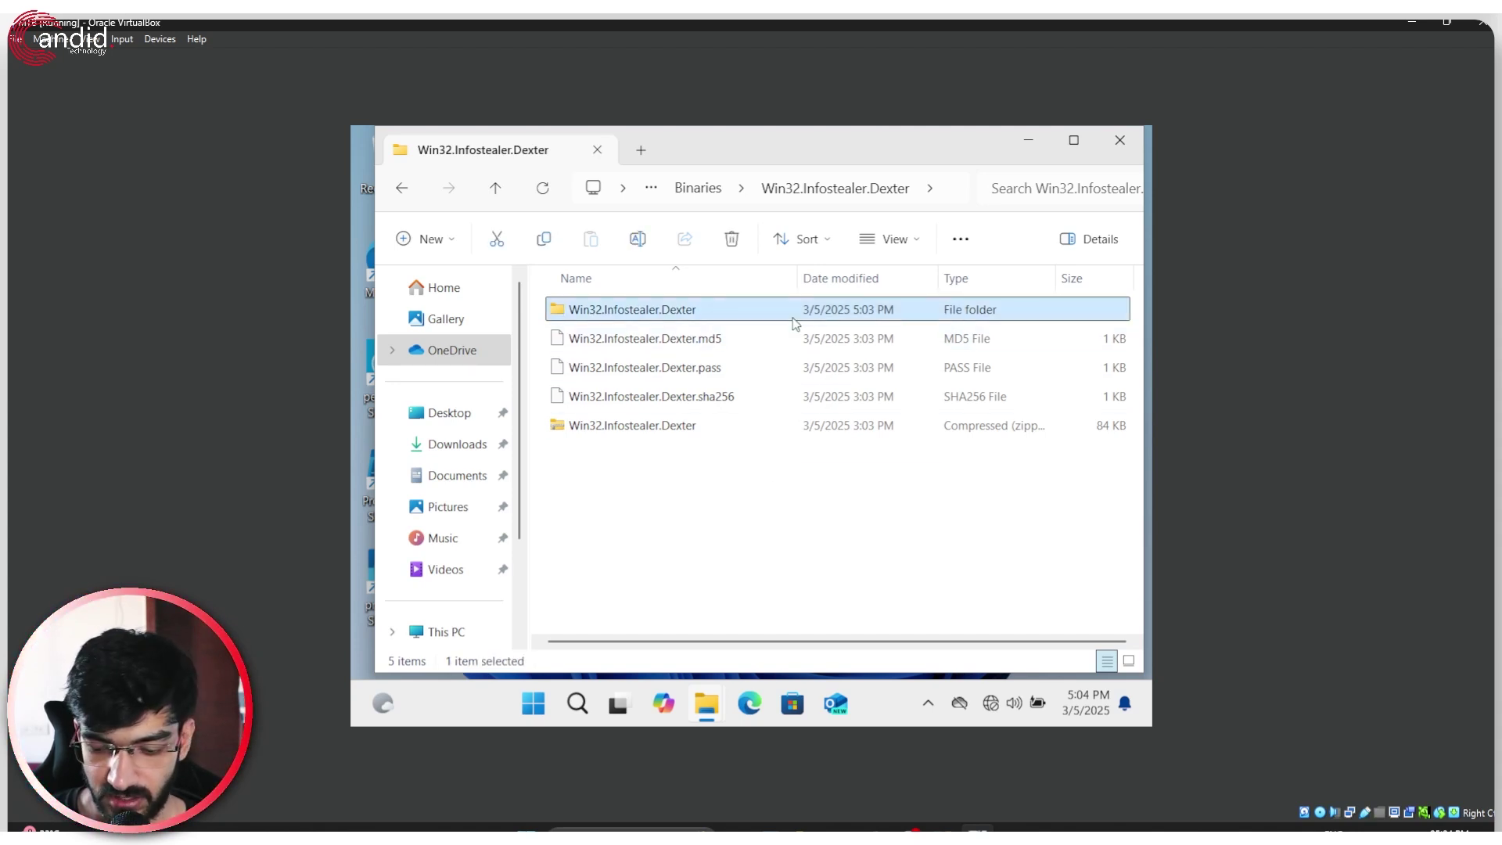
pyautogui.hotkey('shift', 'Delete')
pyautogui.press('Return')
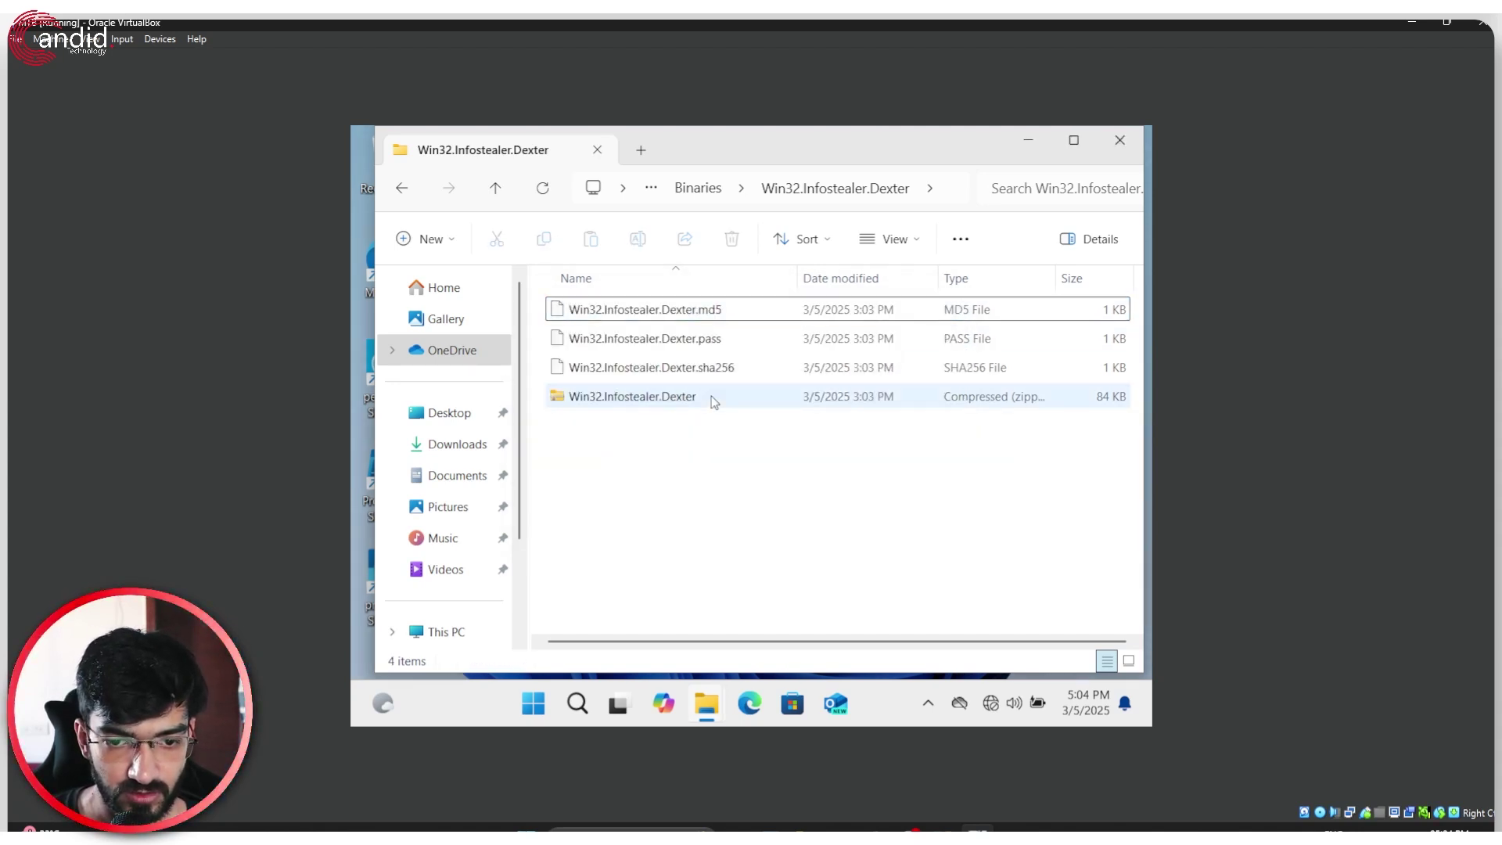
# - Re-extract the Dexter zip, clear all notifications, and minimise Explorer to the desktop
pyautogui.rightClick(714, 399)
pyautogui.click(826, 354)
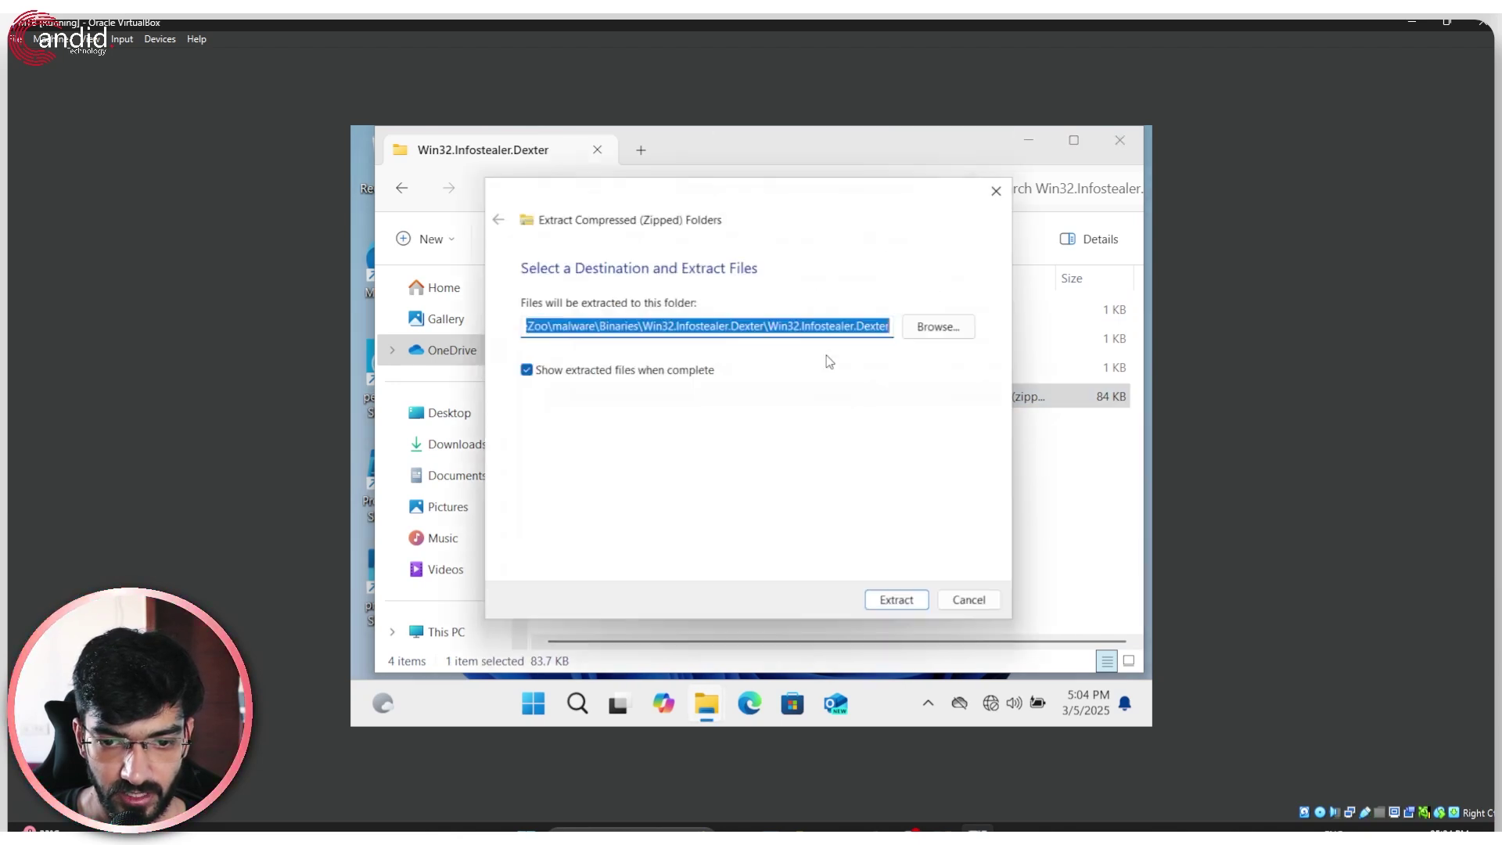
pyautogui.click(888, 608)
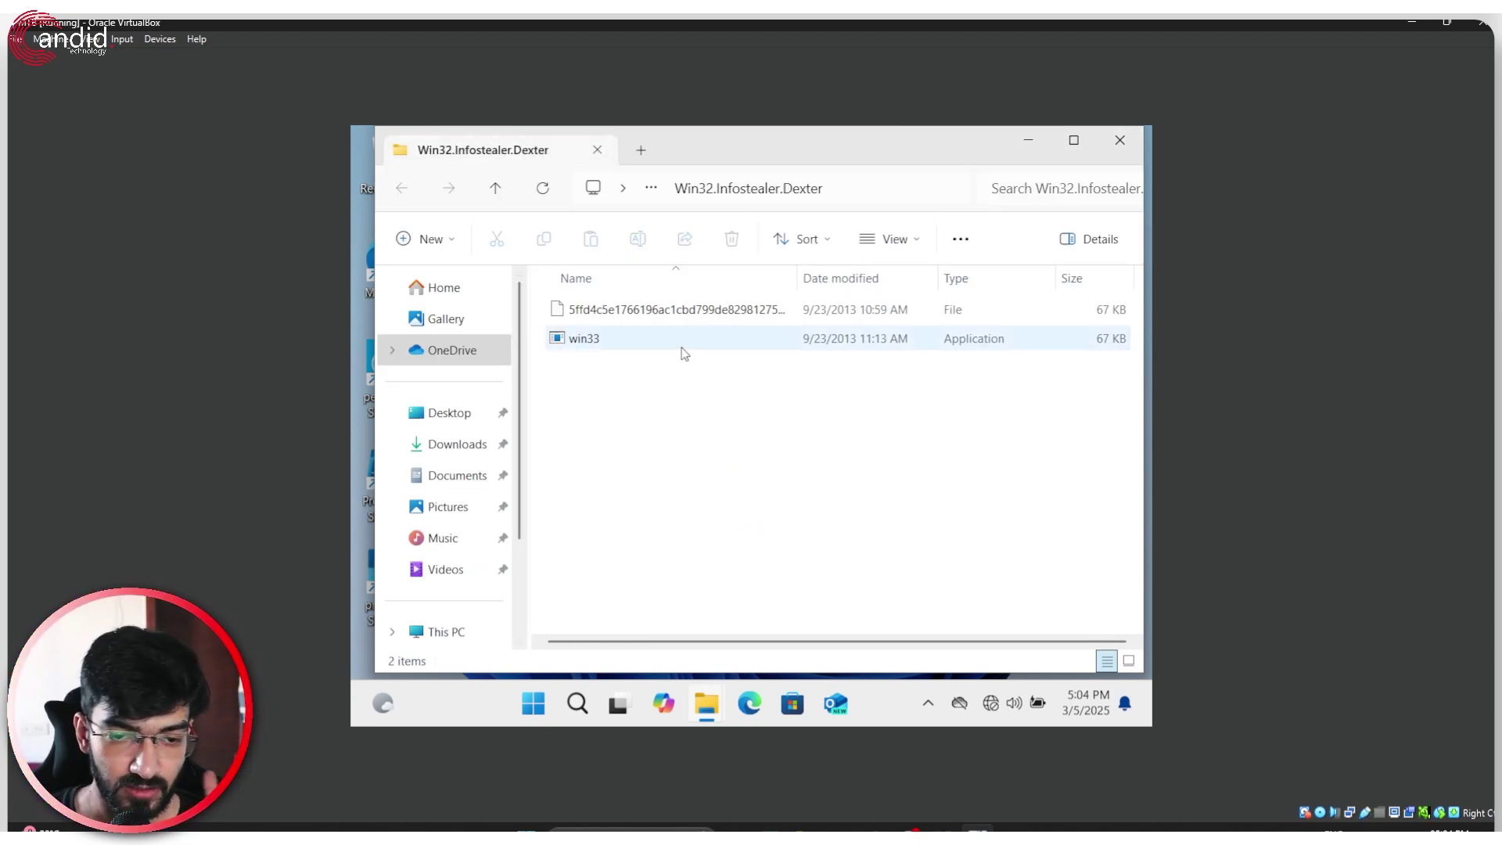
pyautogui.click(1086, 712)
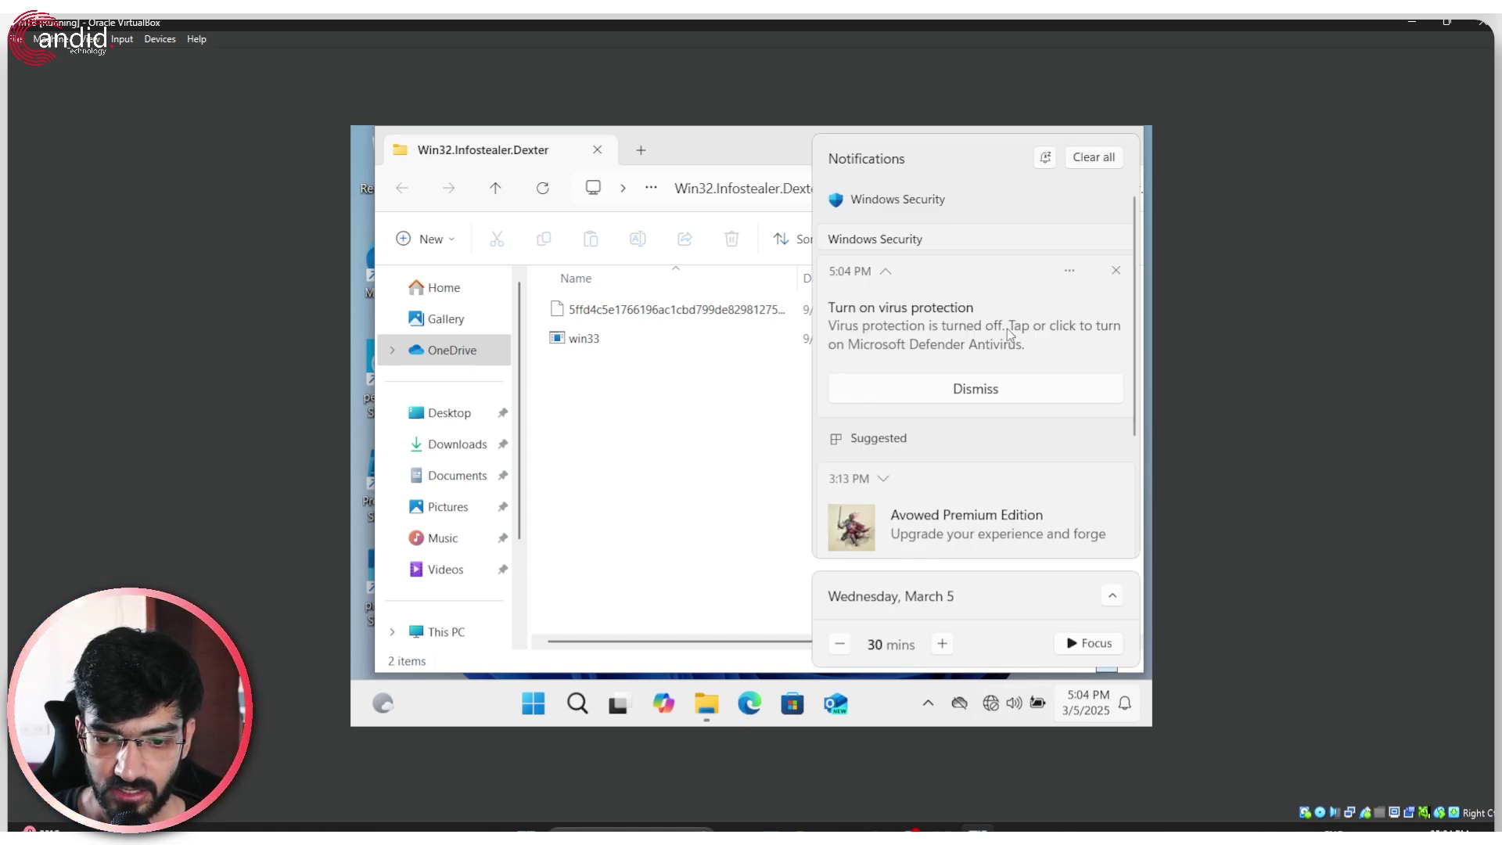
pyautogui.click(1078, 158)
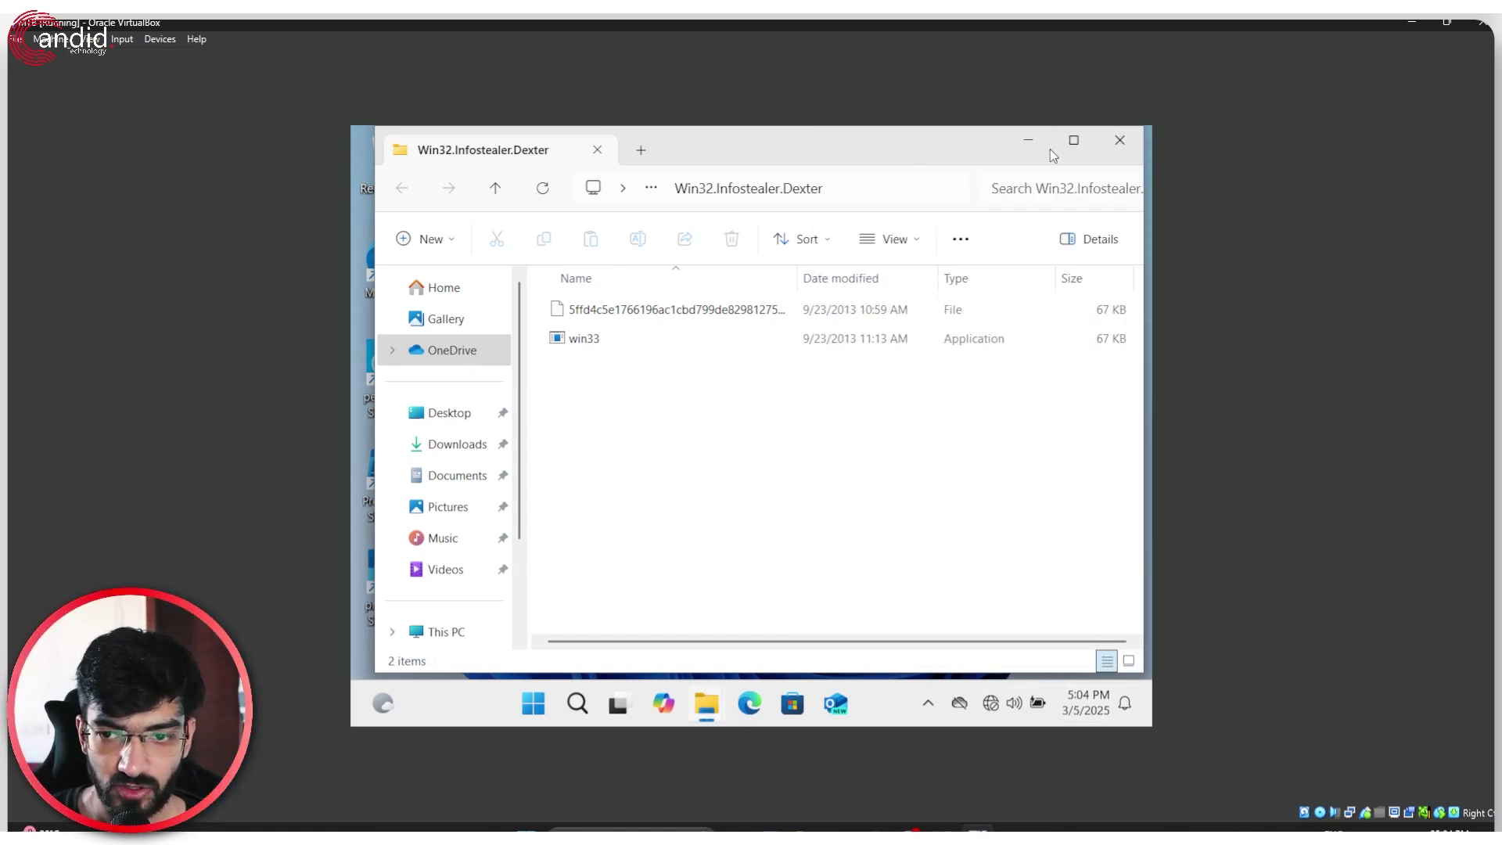
pyautogui.click(1058, 144)
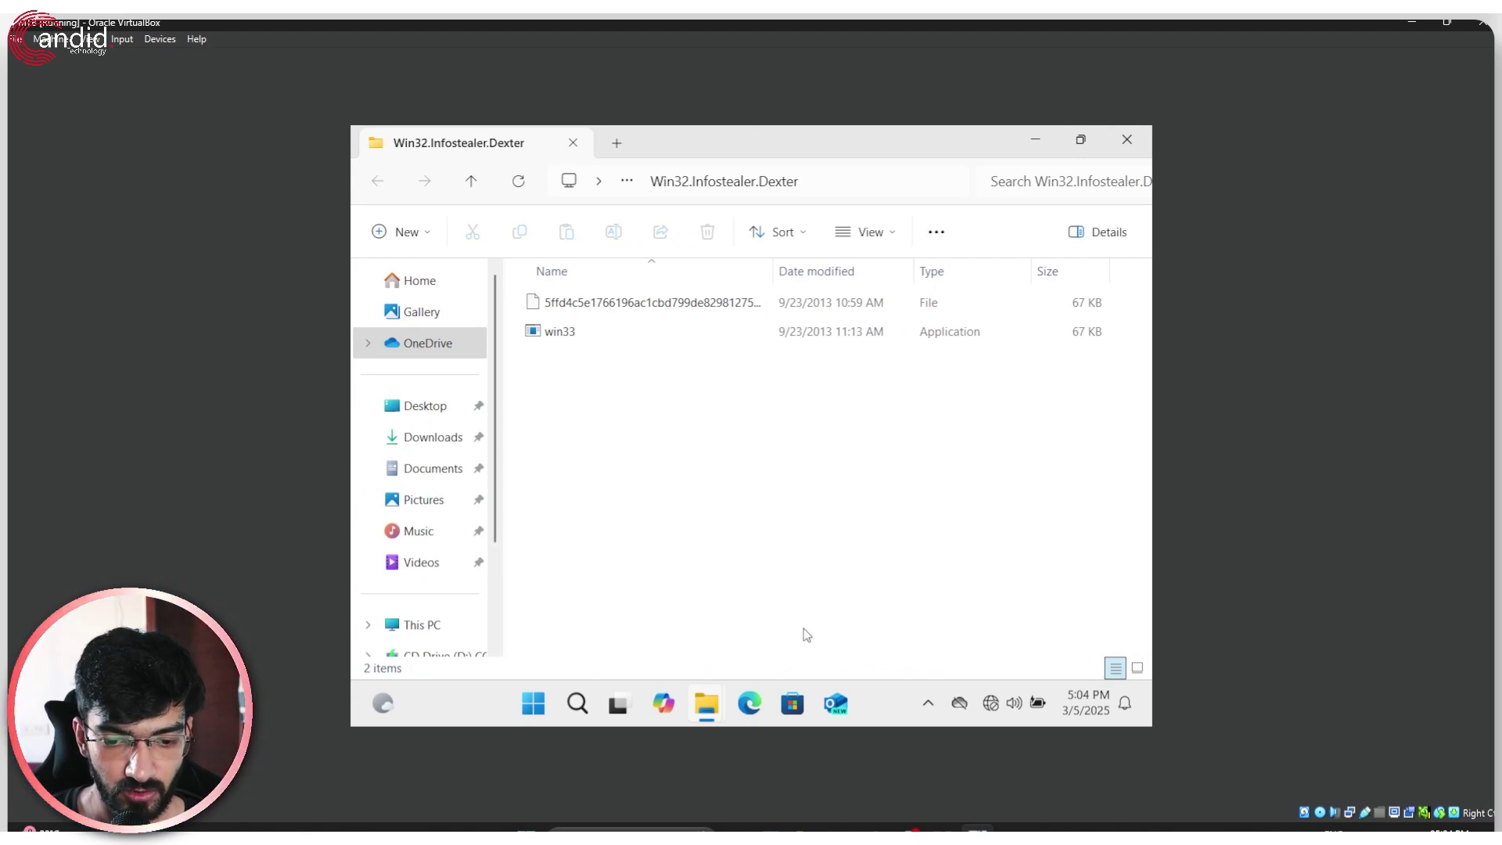
pyautogui.press('super+d')
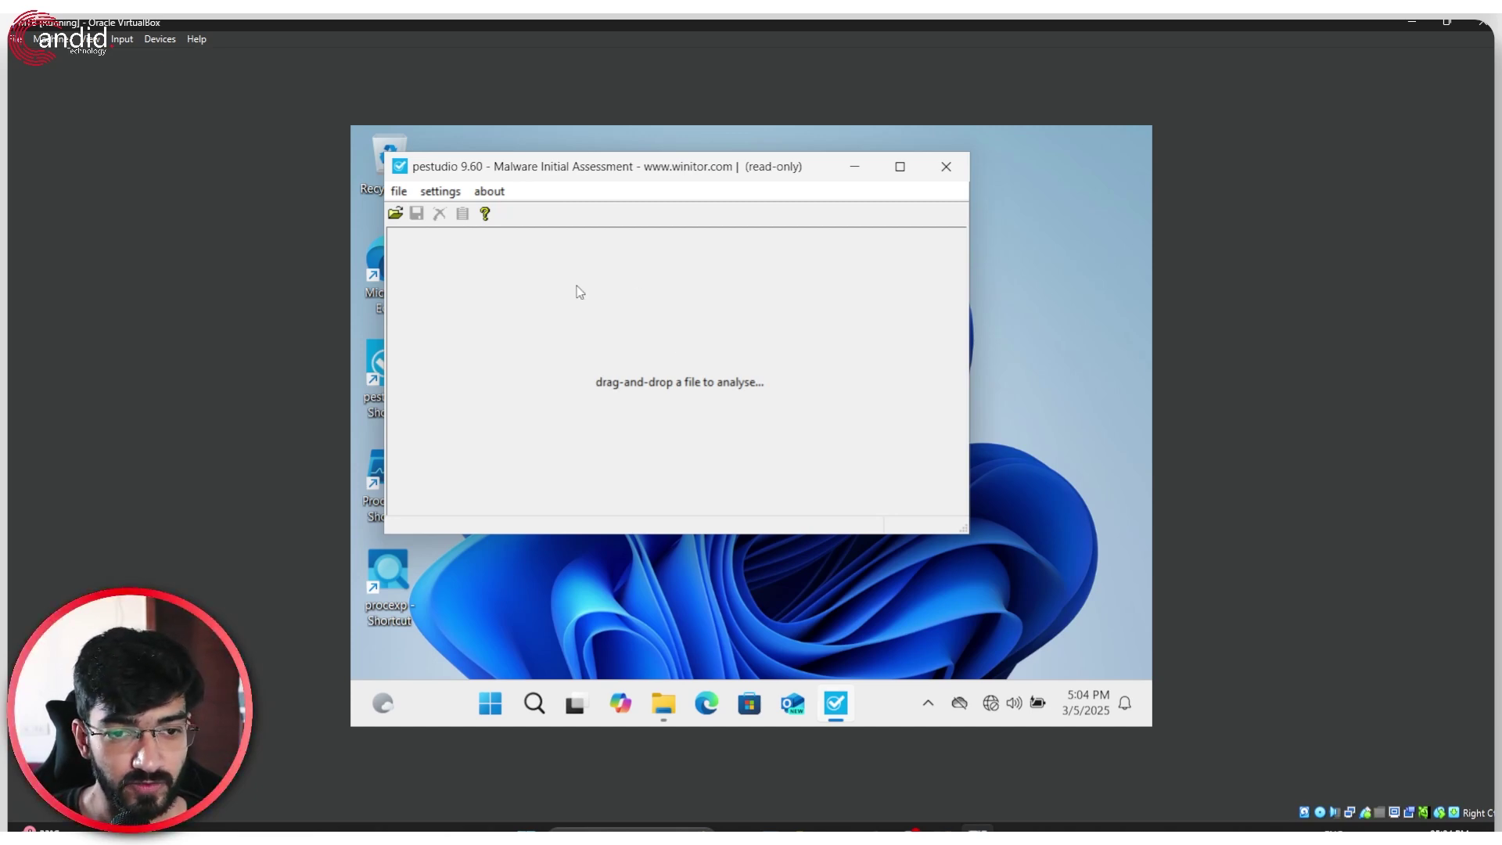
# - Close the two extra File Explorer windows, keeping the Dexter folder window beside pestudio
pyautogui.moveTo(677, 173)
pyautogui.mouseDown()
pyautogui.moveTo(679, 205)
pyautogui.moveTo(681, 192)
pyautogui.mouseUp()
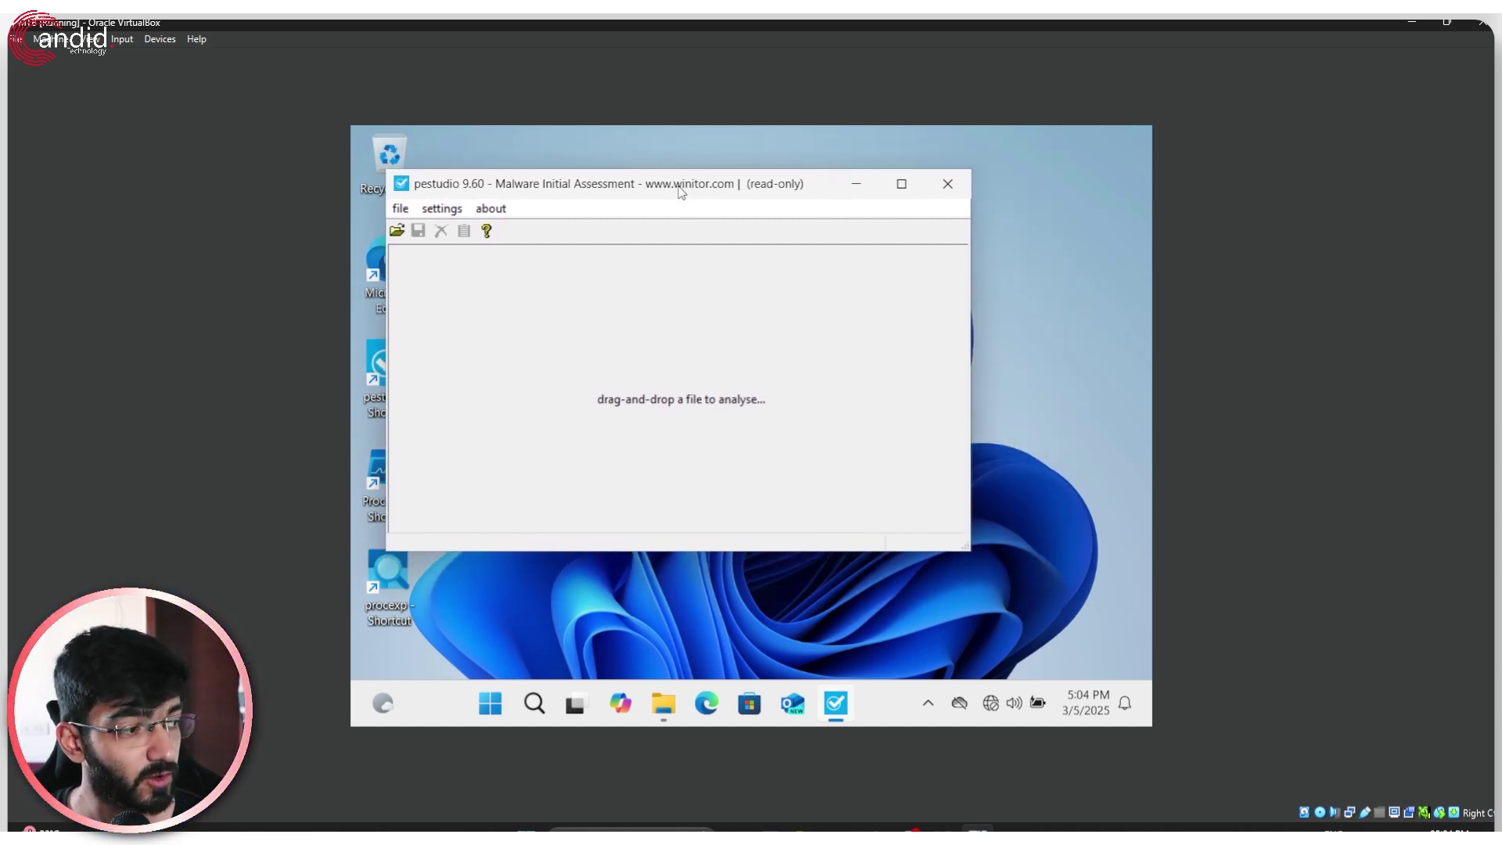
pyautogui.click(664, 702)
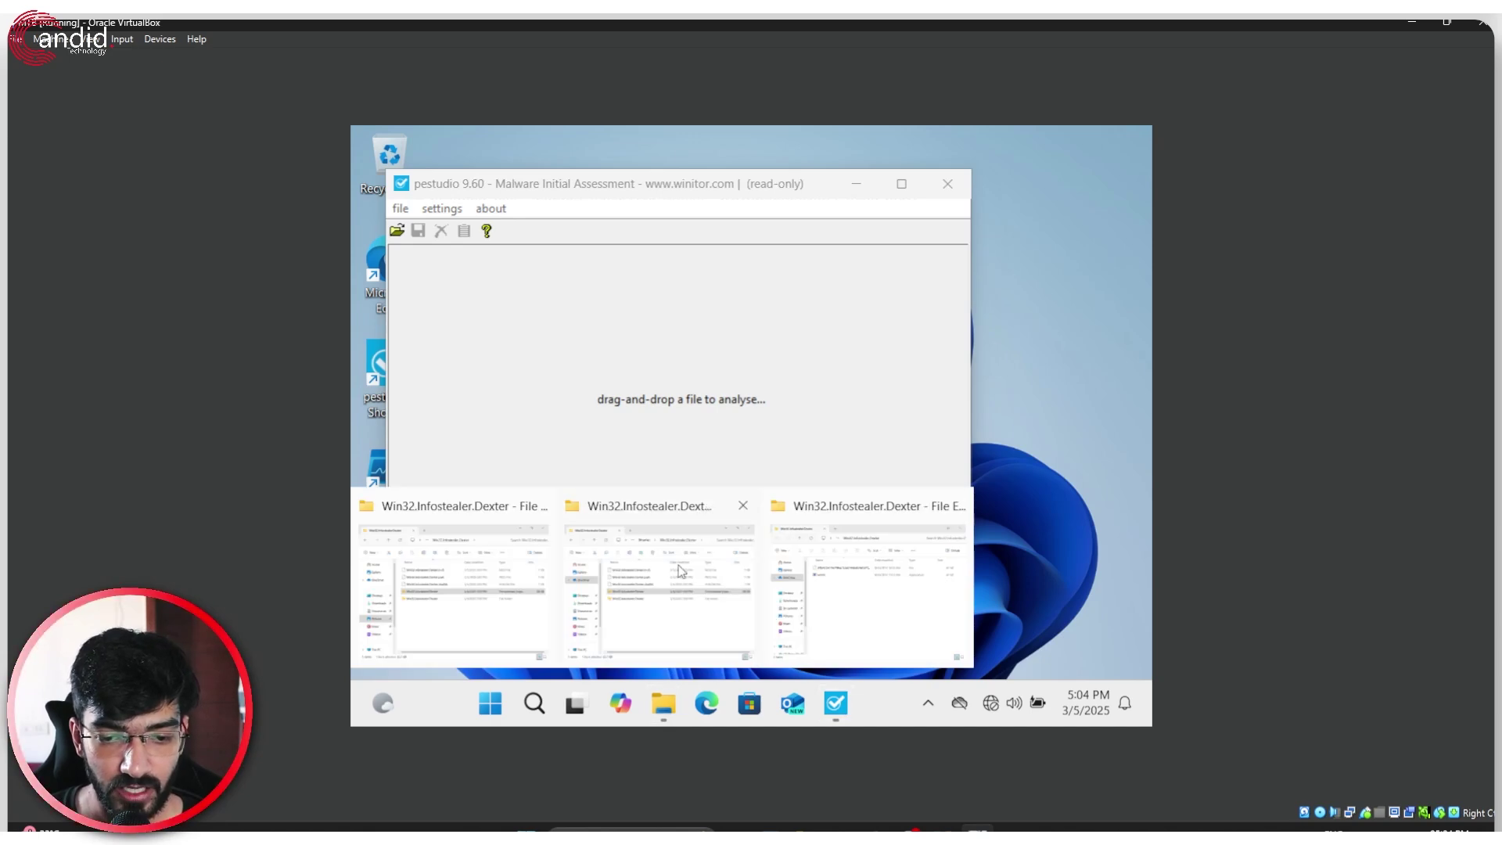
pyautogui.click(537, 506)
pyautogui.click(637, 504)
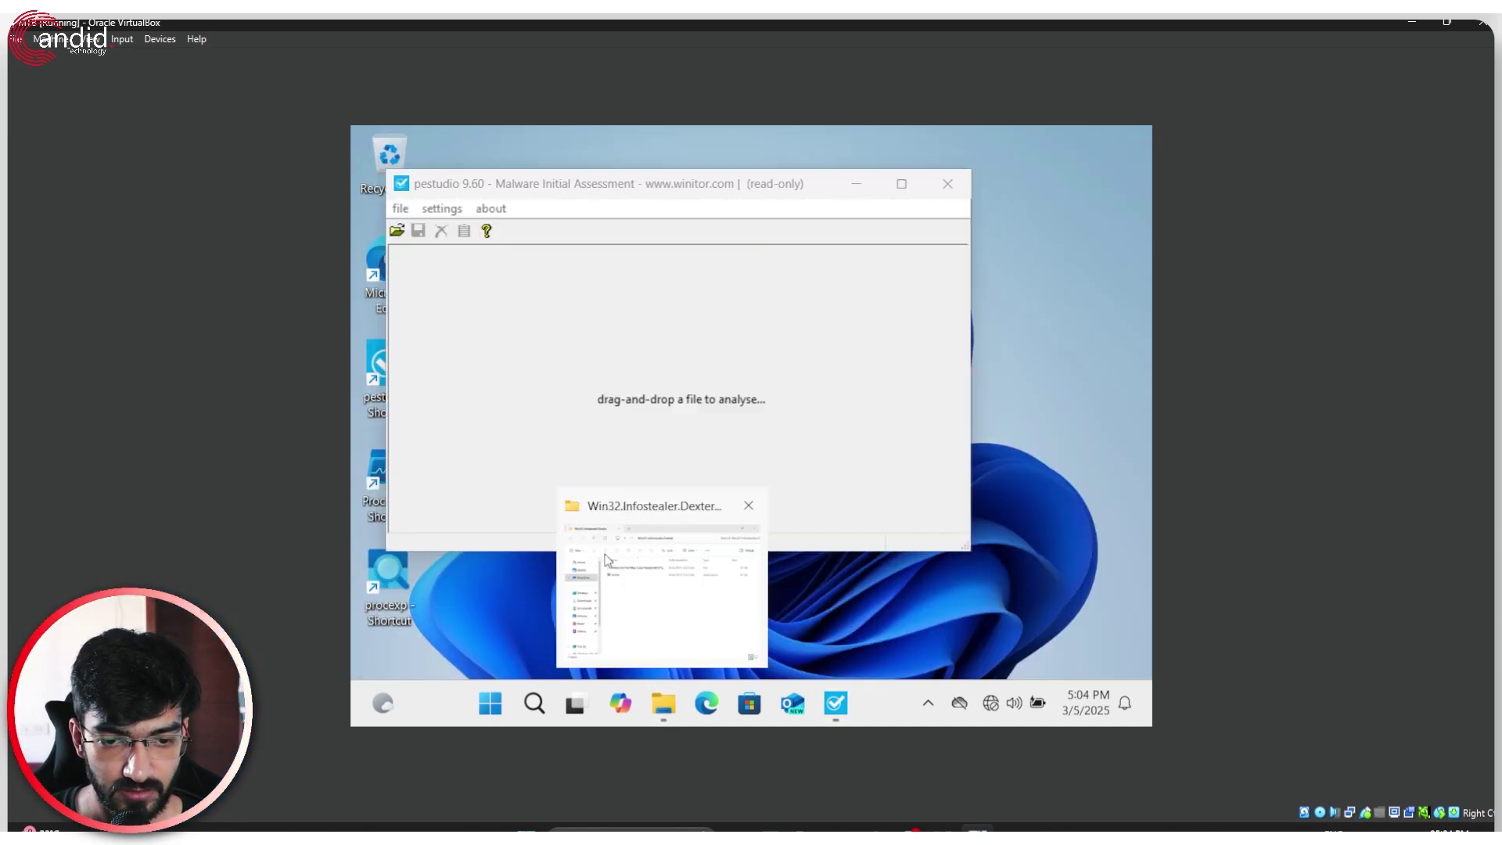
pyautogui.click(663, 702)
pyautogui.moveTo(798, 144); pyautogui.dragTo(806, 426)
# - Drag win33 into pestudio for analysis, minimise Explorer, and widen the pestudio window
pyautogui.moveTo(568, 610); pyautogui.dragTo(689, 324)
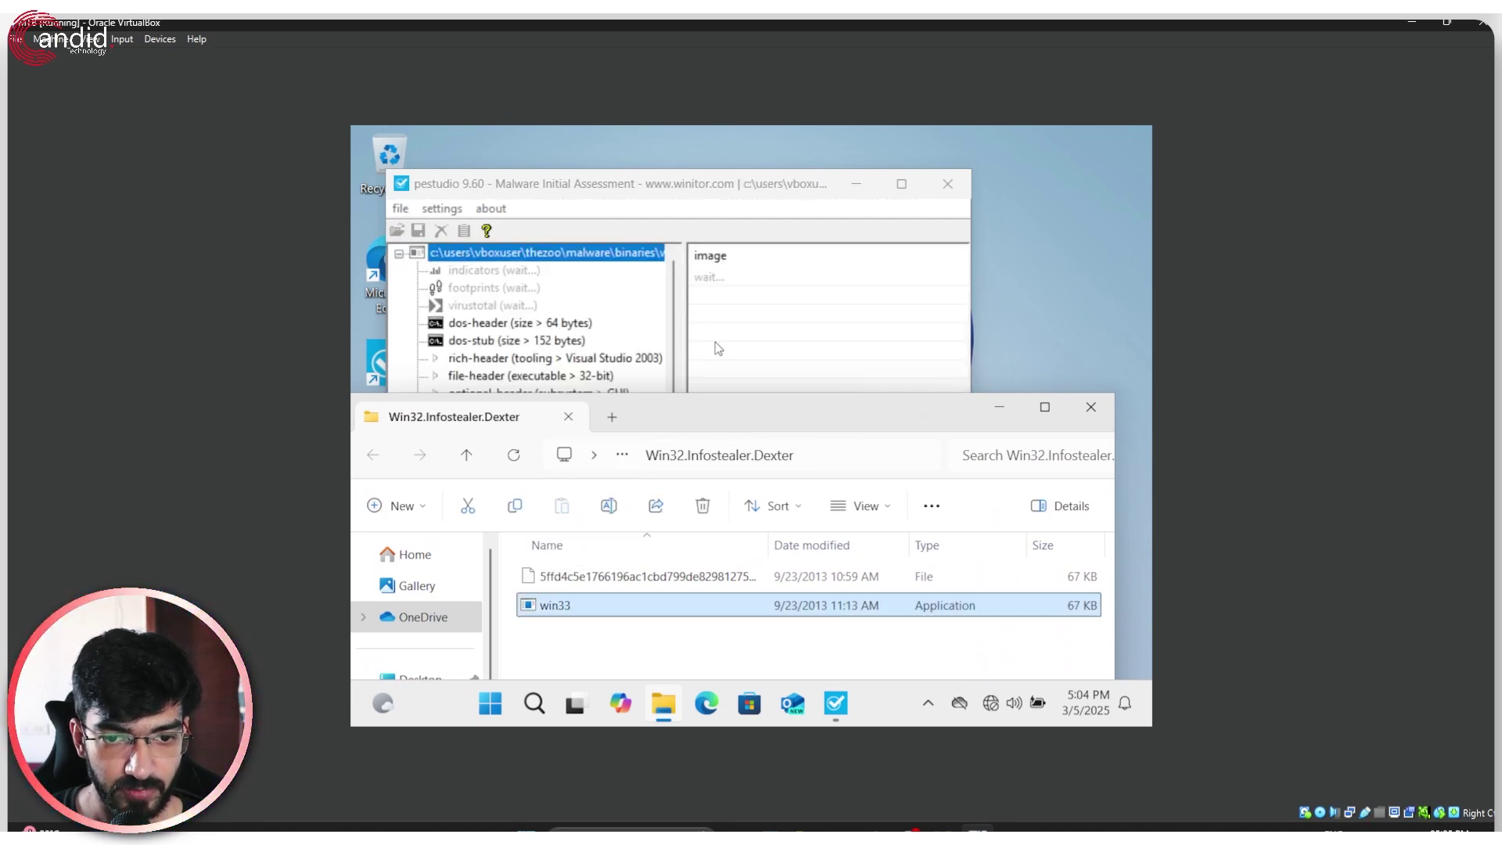
pyautogui.click(1008, 410)
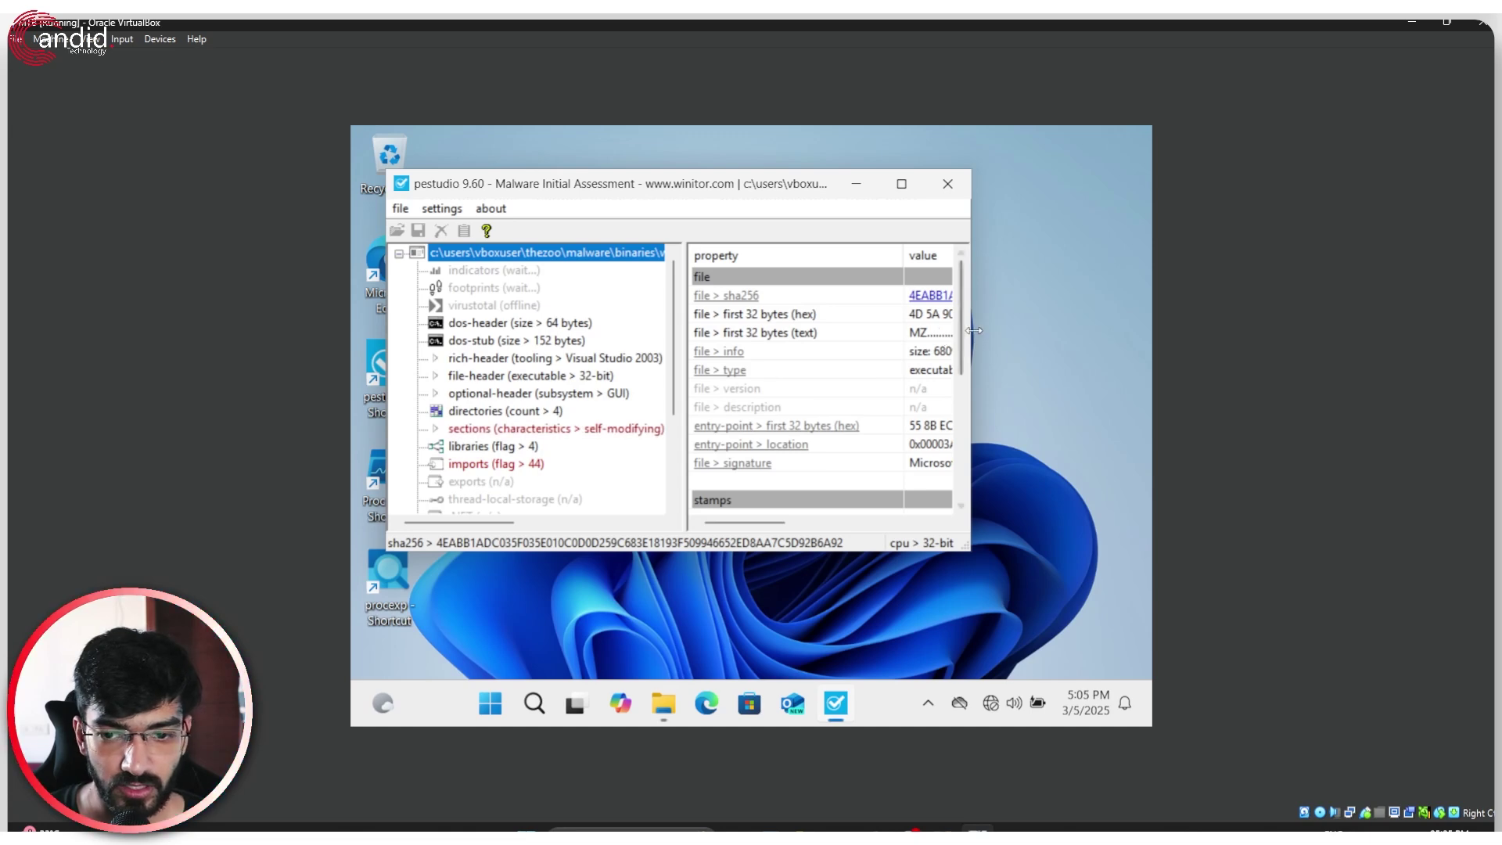
pyautogui.moveTo(971, 333); pyautogui.dragTo(1134, 329)
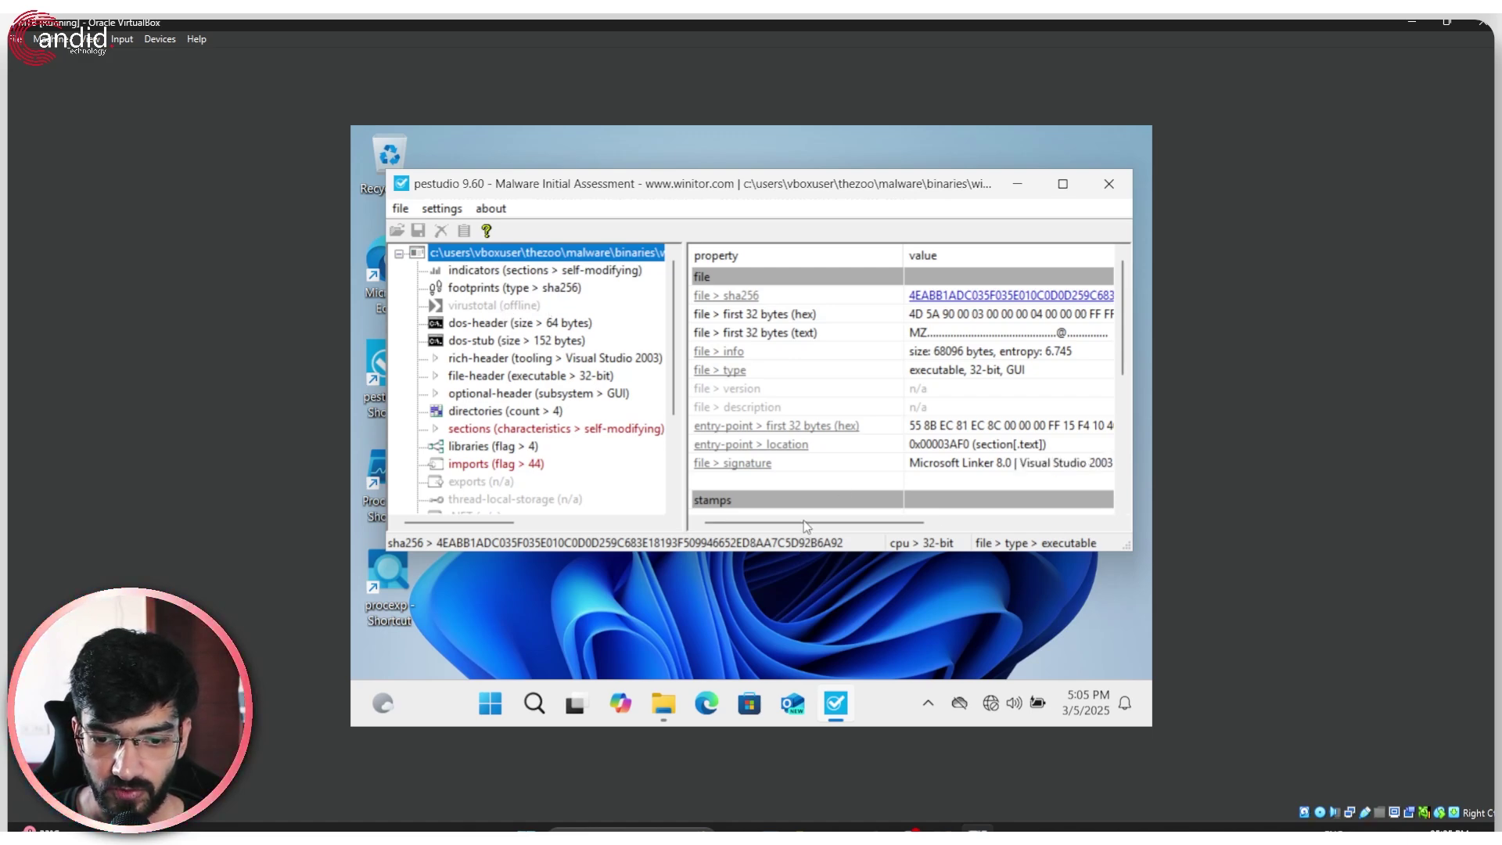
pyautogui.moveTo(804, 521)
pyautogui.mouseDown()
pyautogui.moveTo(991, 509)
pyautogui.moveTo(778, 510)
pyautogui.mouseUp()
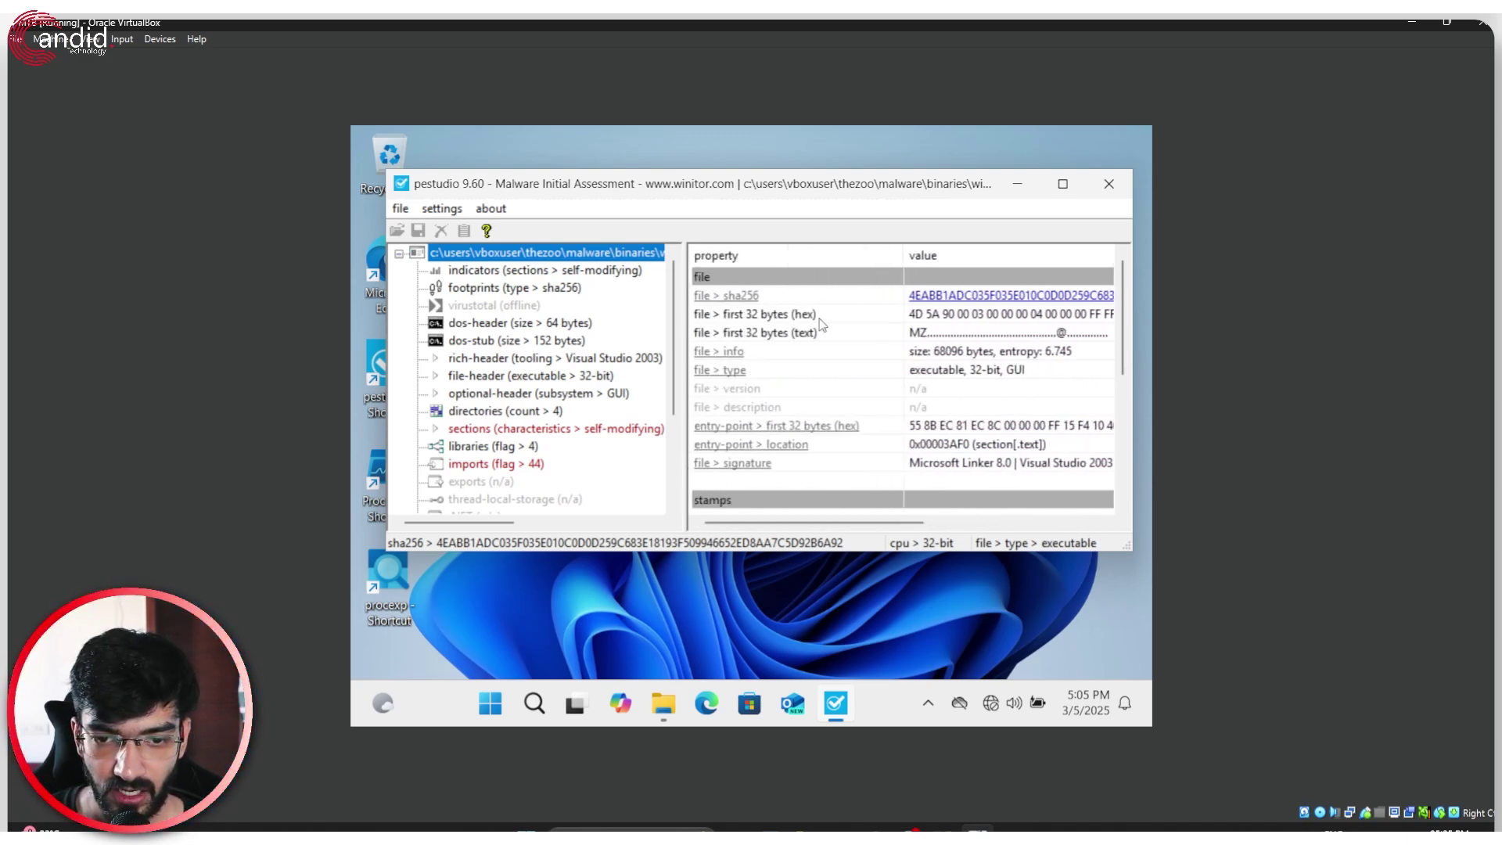
# - Switch the VM's Adapter 1 from Not attached to NAT and check the network status
pyautogui.click(59, 39)
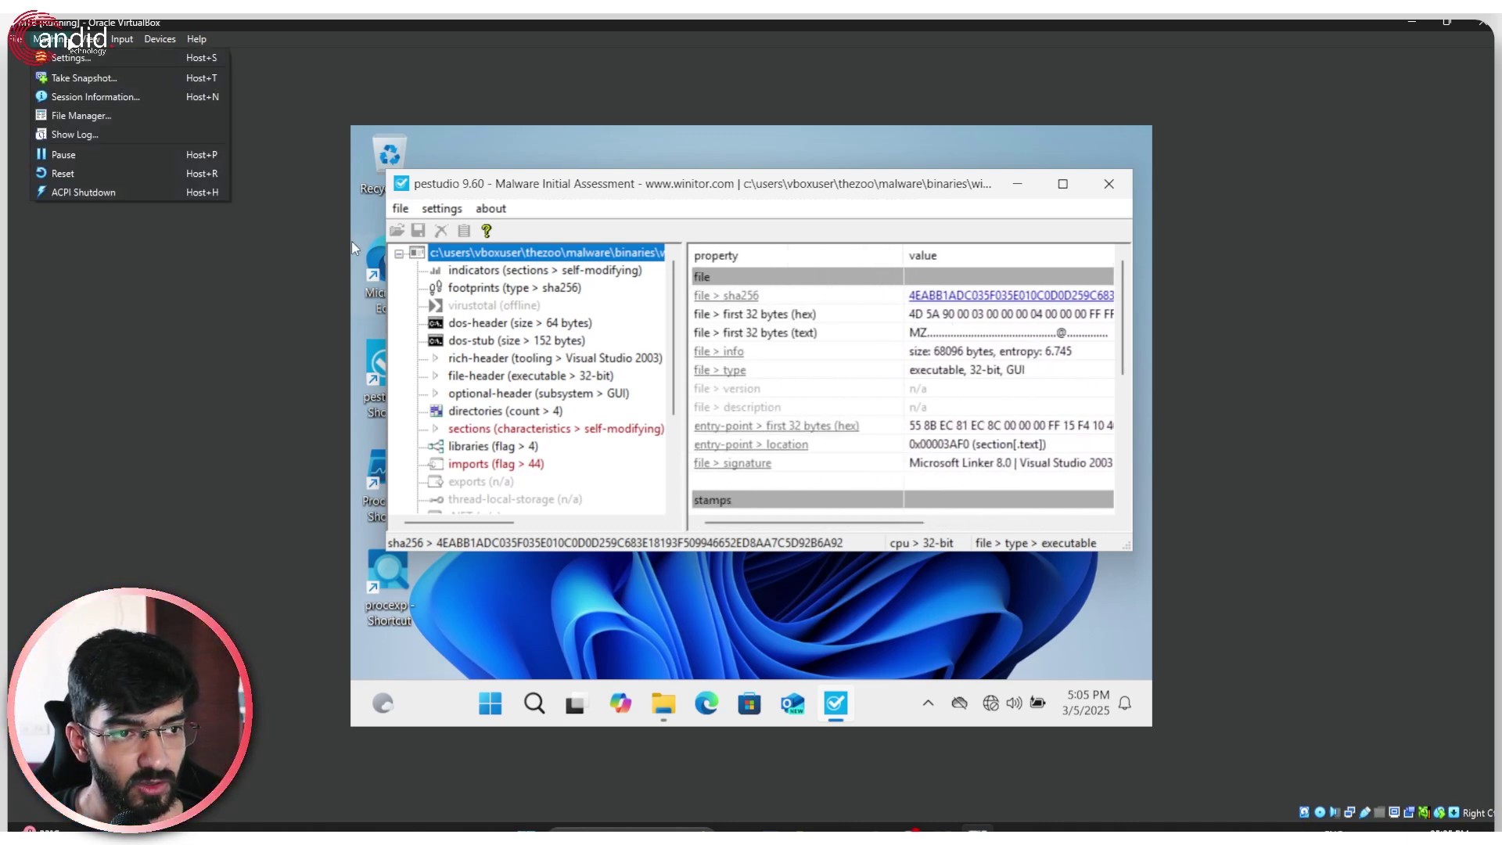
pyautogui.click(102, 59)
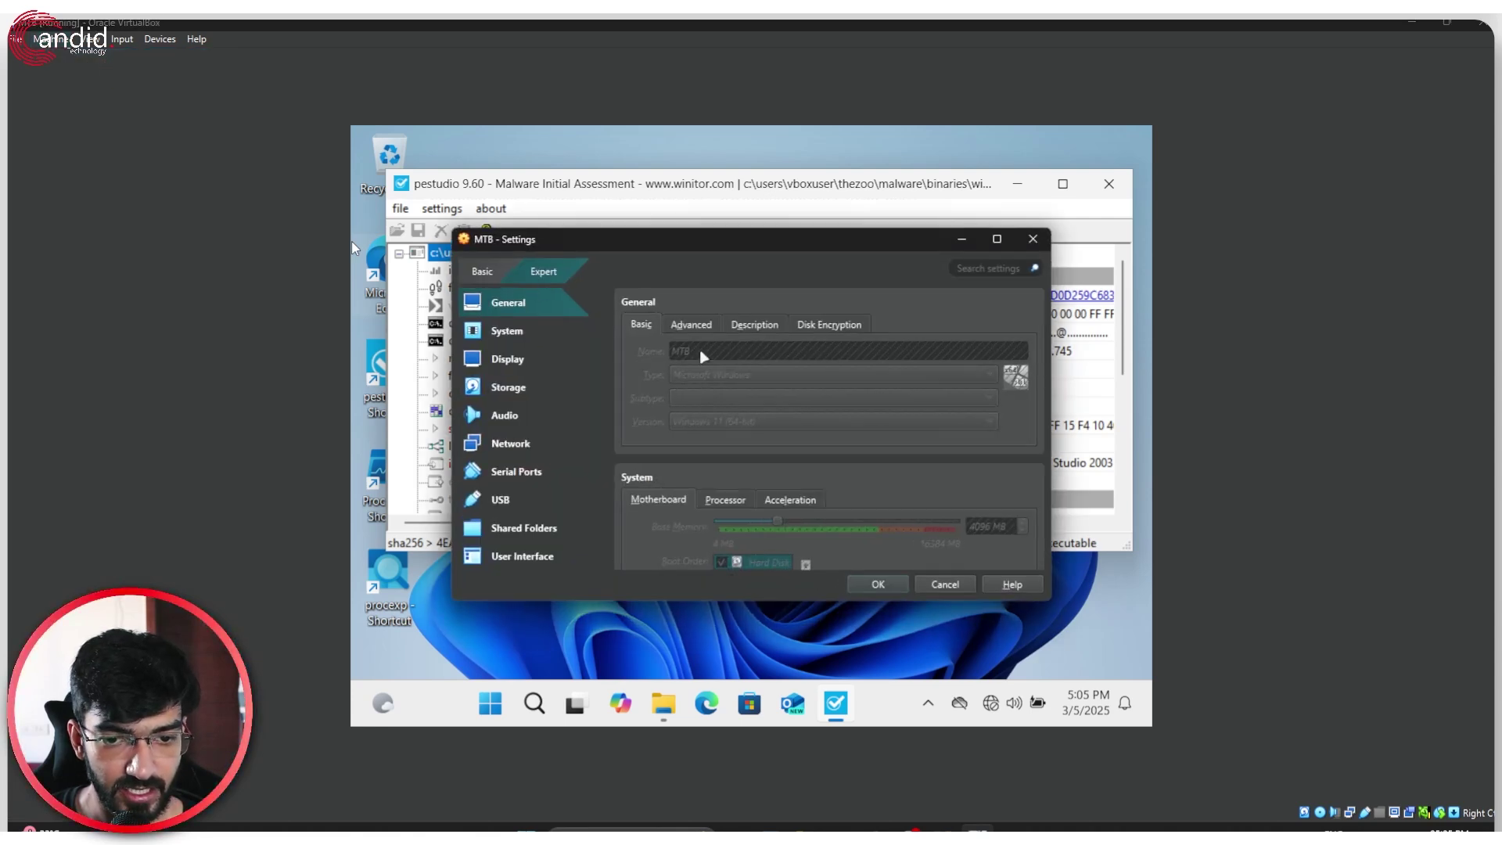
pyautogui.click(515, 383)
pyautogui.click(515, 415)
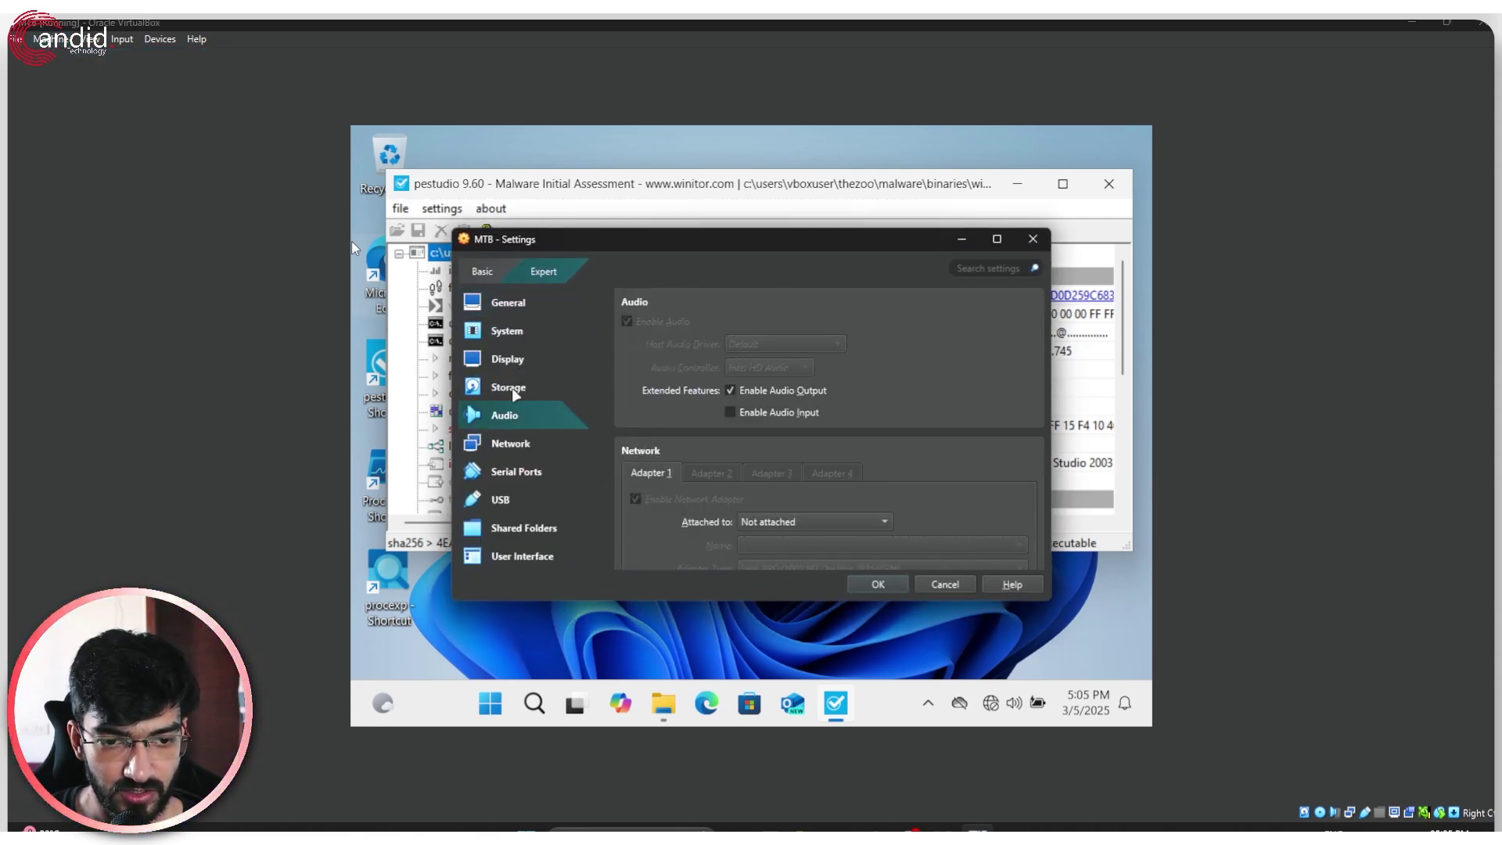
pyautogui.click(512, 331)
pyautogui.click(520, 445)
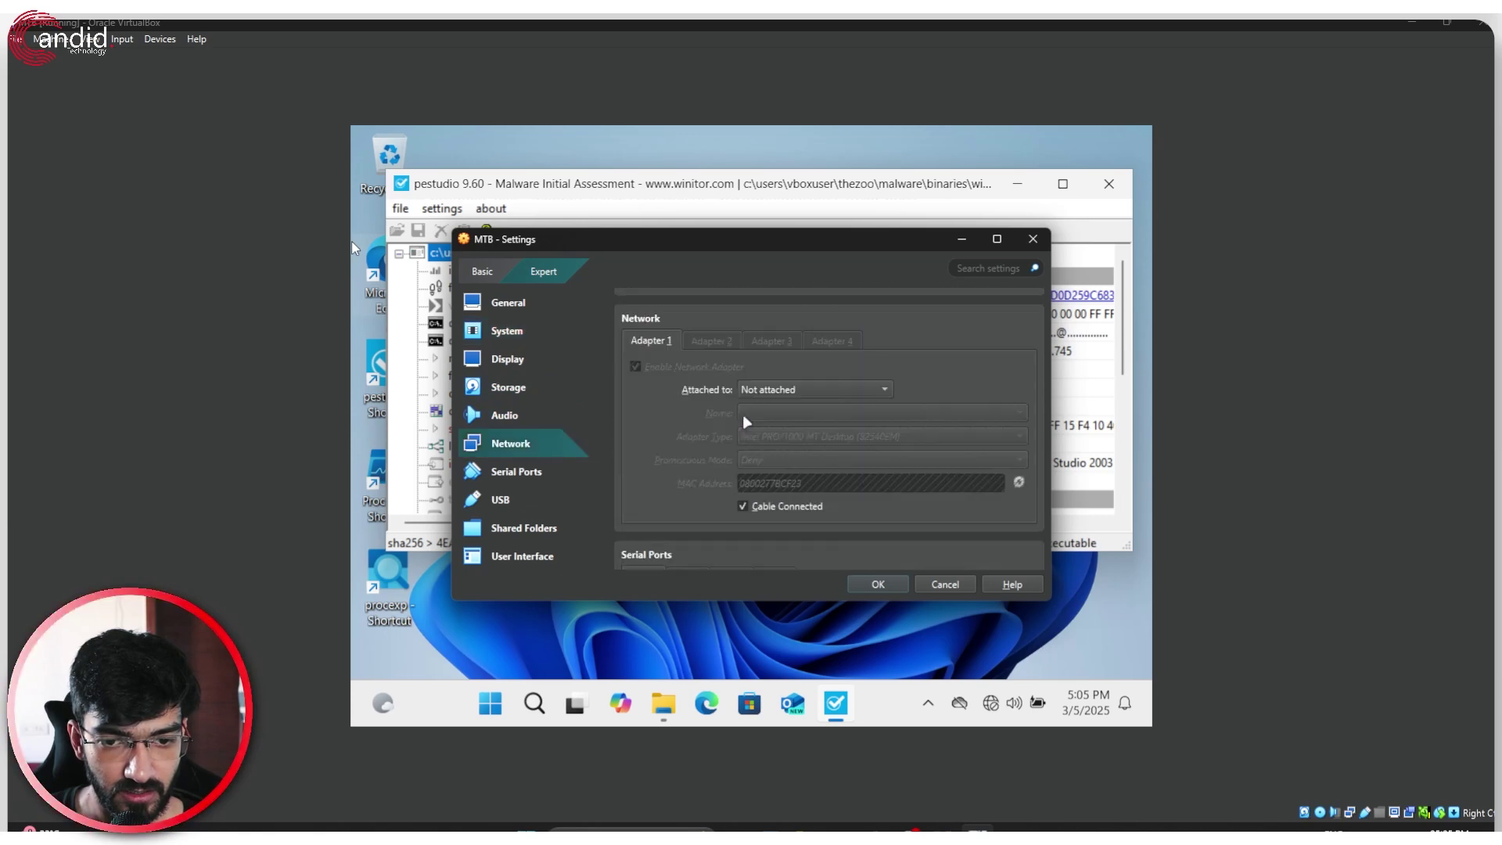
pyautogui.click(810, 373)
pyautogui.click(794, 248)
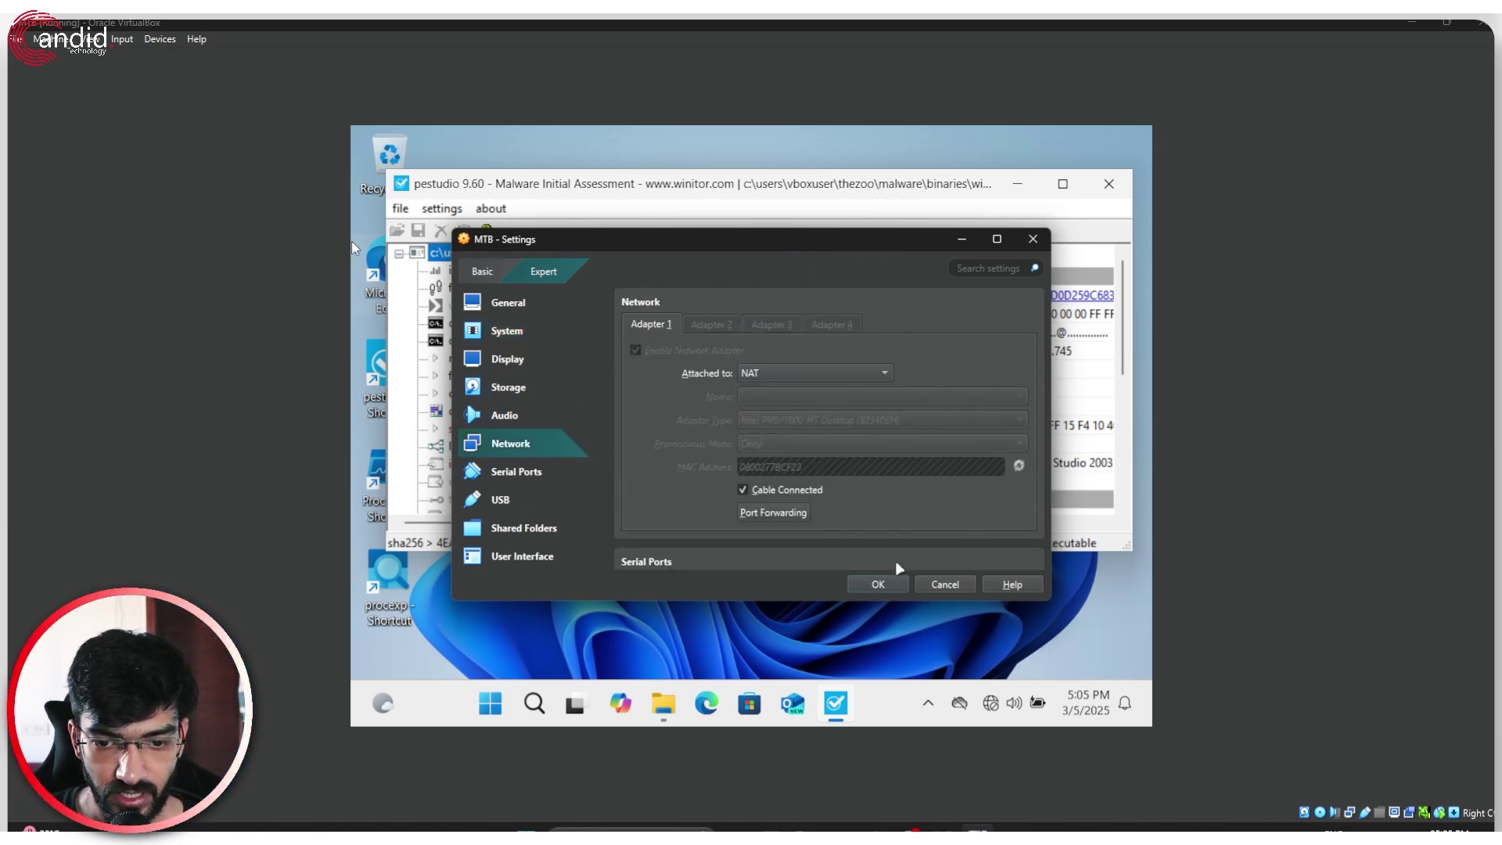
pyautogui.click(878, 585)
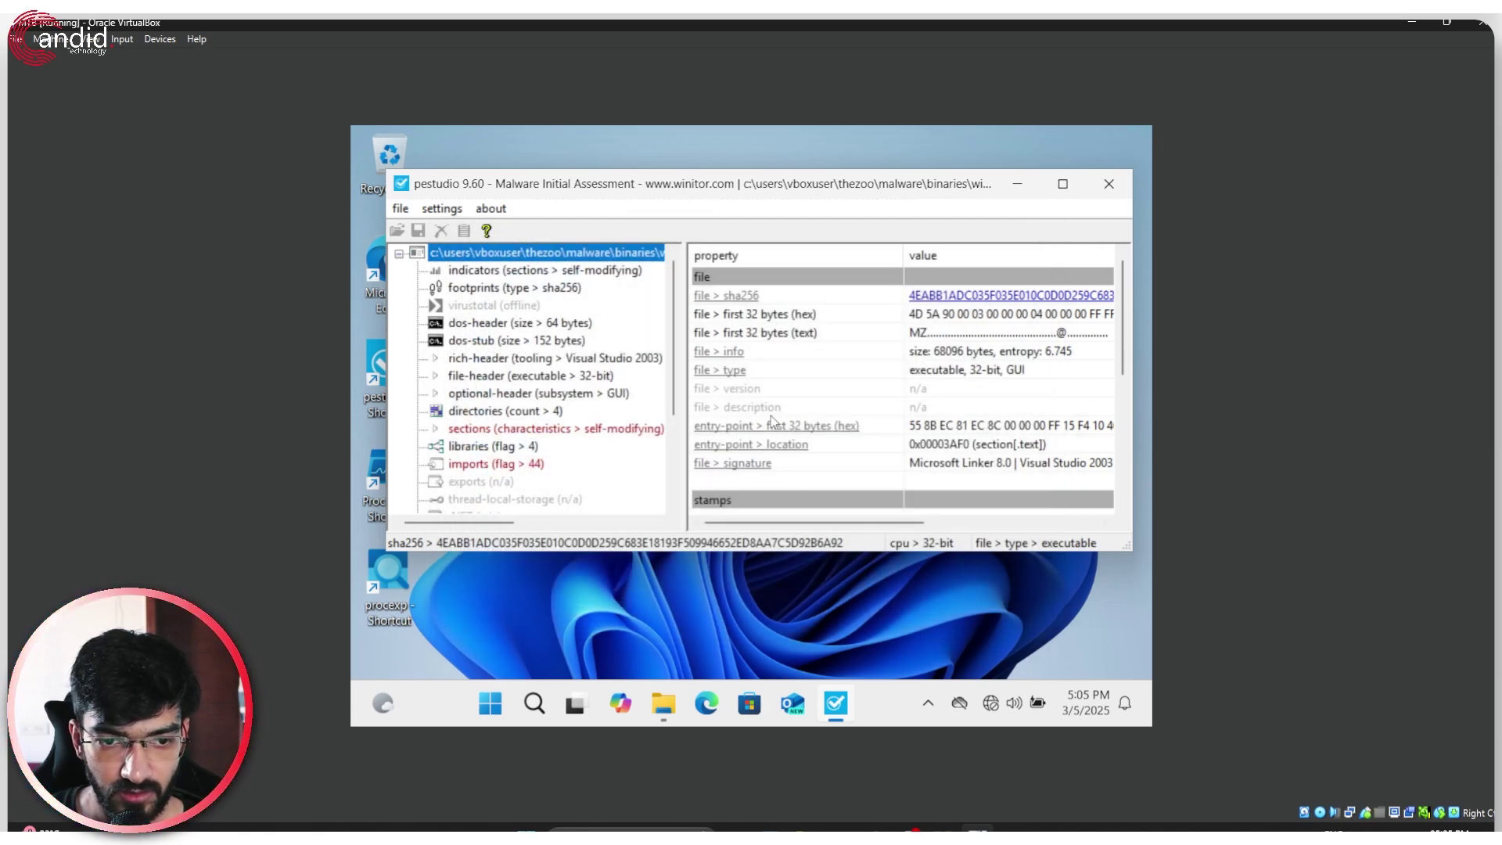
pyautogui.click(991, 704)
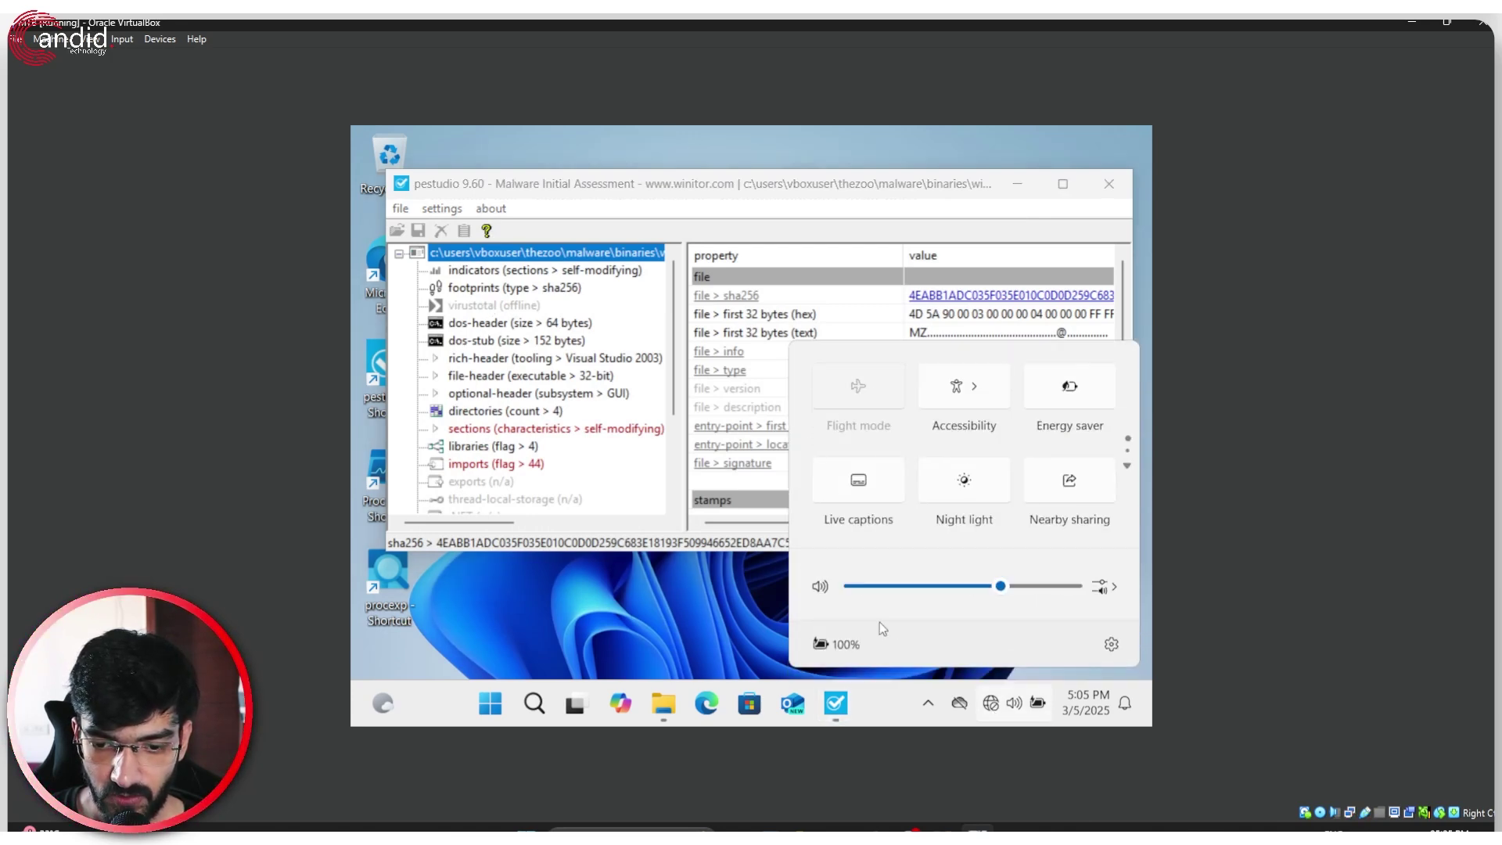
# - Inspect pestudio's VirusTotal lookup error for win33, then close pestudio
pyautogui.click(524, 307)
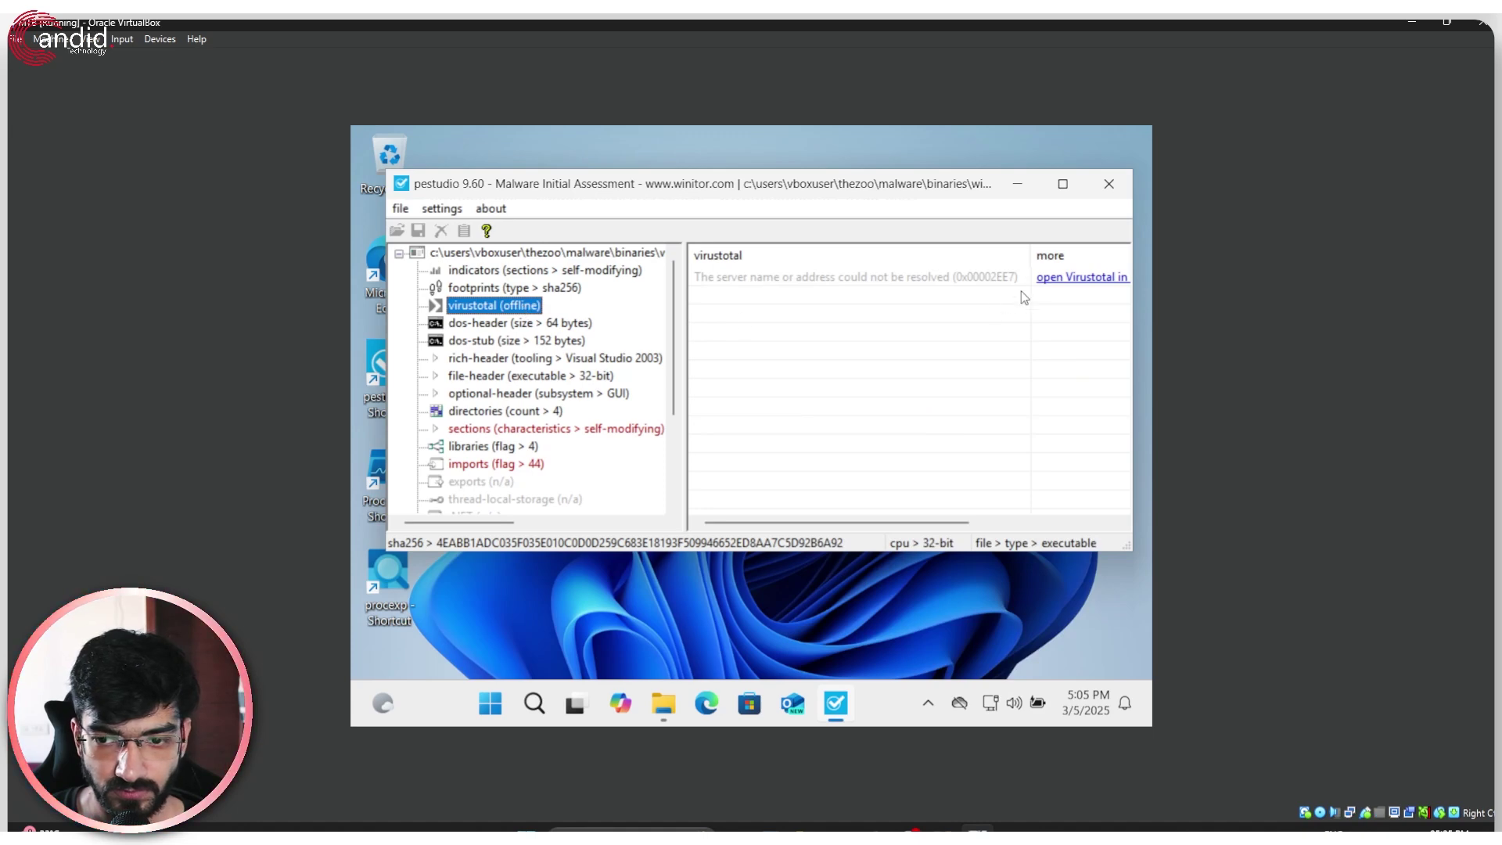
pyautogui.click(853, 280)
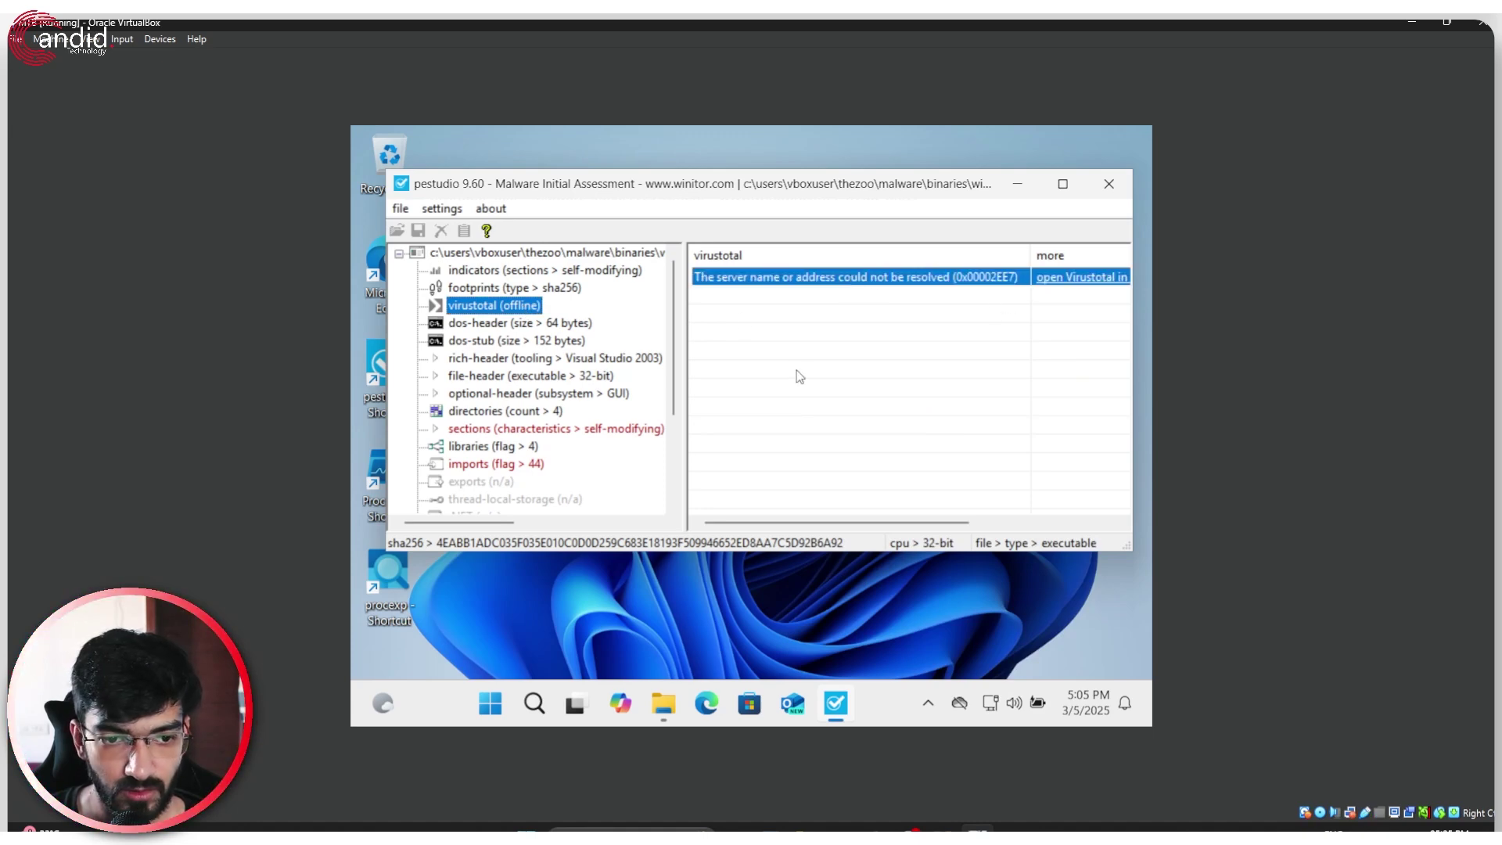
pyautogui.moveTo(736, 188); pyautogui.dragTo(736, 229)
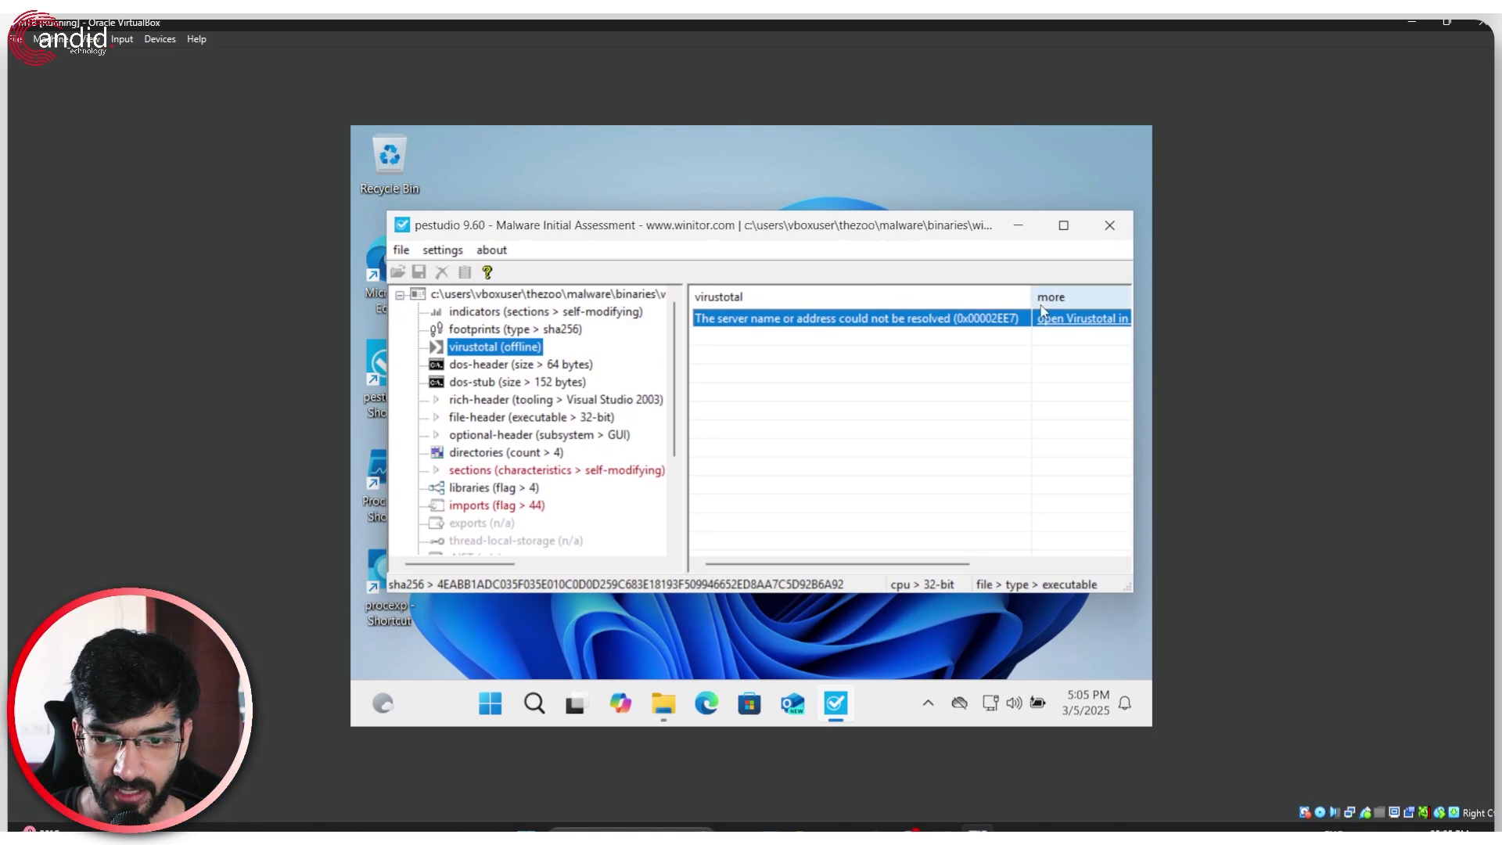
pyautogui.click(1109, 226)
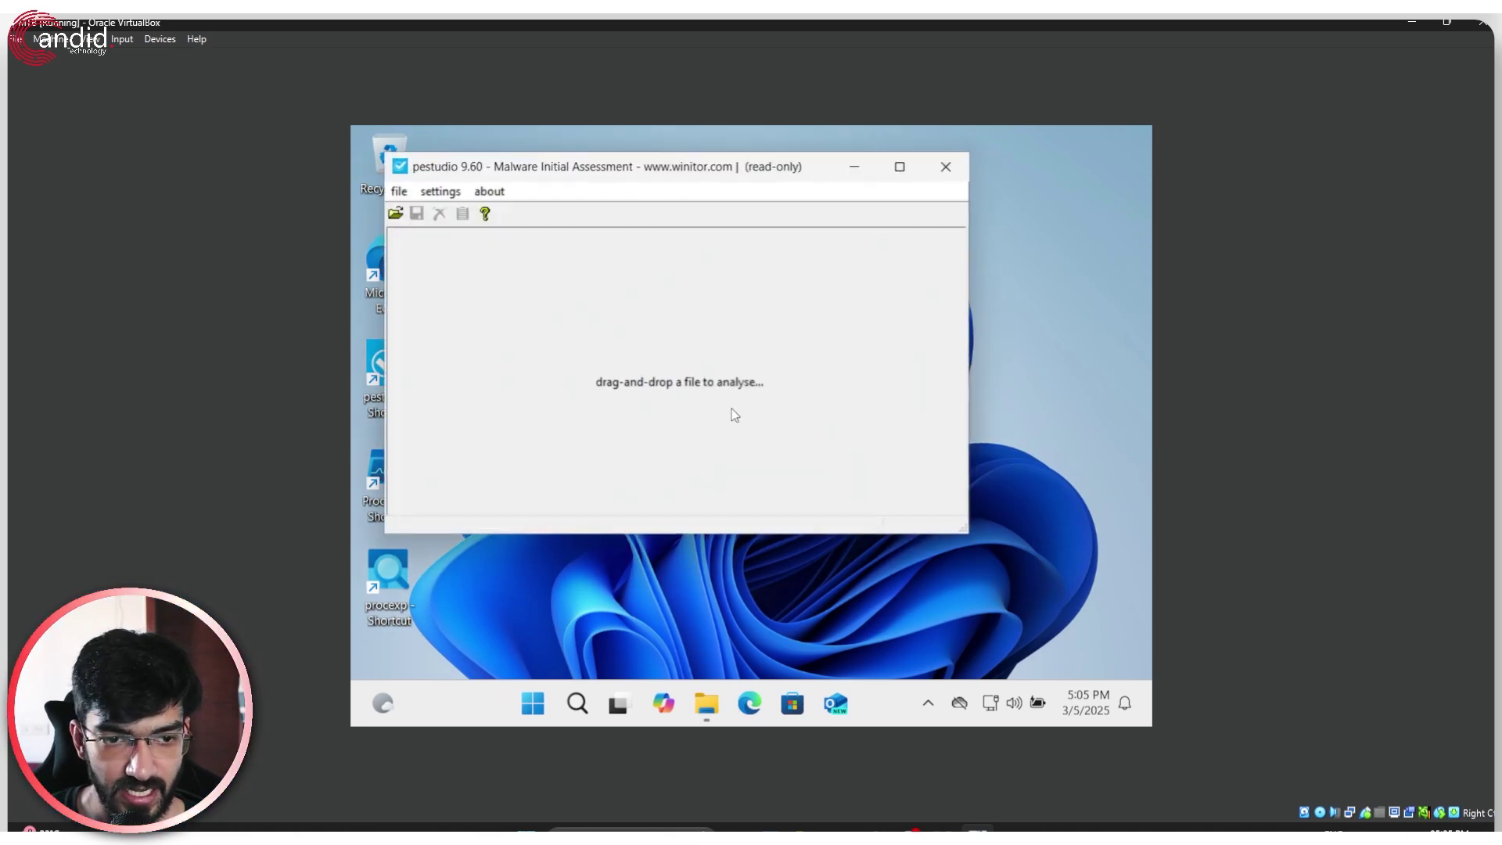
# - Drag win33 from the Dexter folder into pestudio and minimise Explorer
pyautogui.click(671, 693)
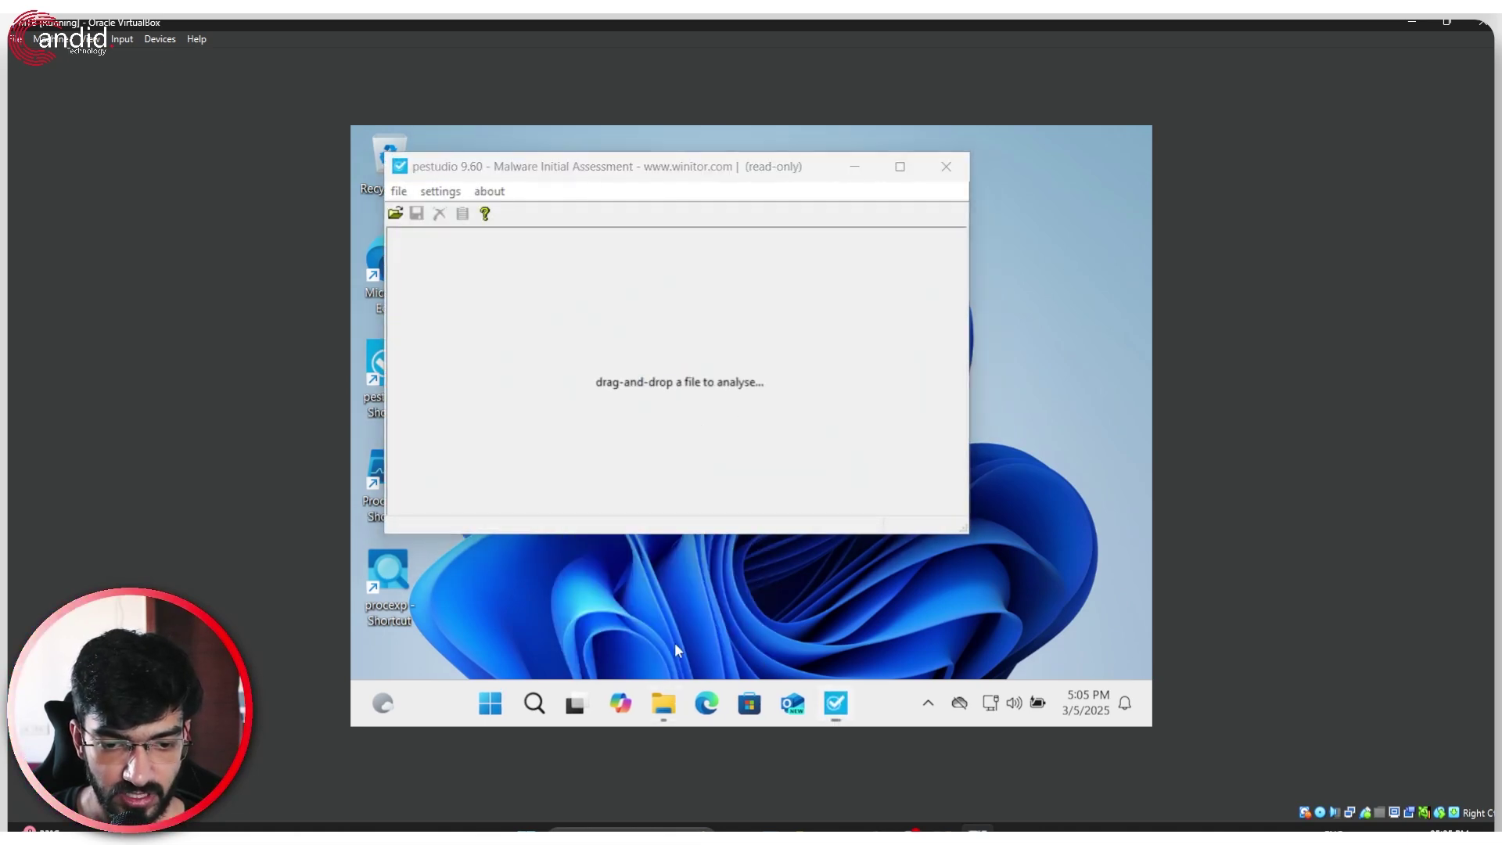
pyautogui.moveTo(602, 611); pyautogui.dragTo(633, 297)
pyautogui.click(992, 408)
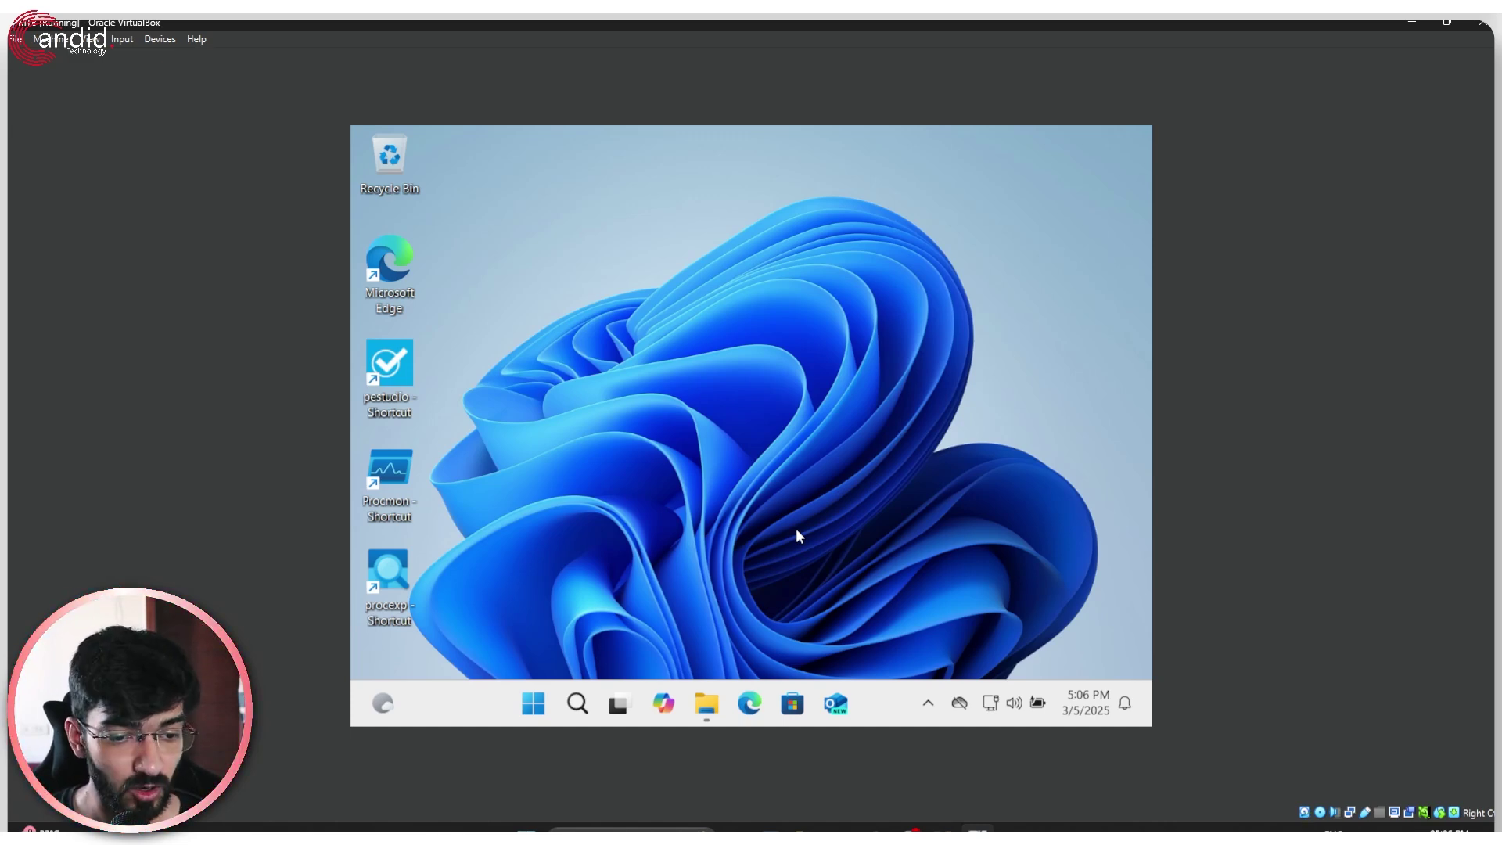
# - Open TinyWall's connections list showing only apps blocked in the last 5 minutes
pyautogui.click(928, 703)
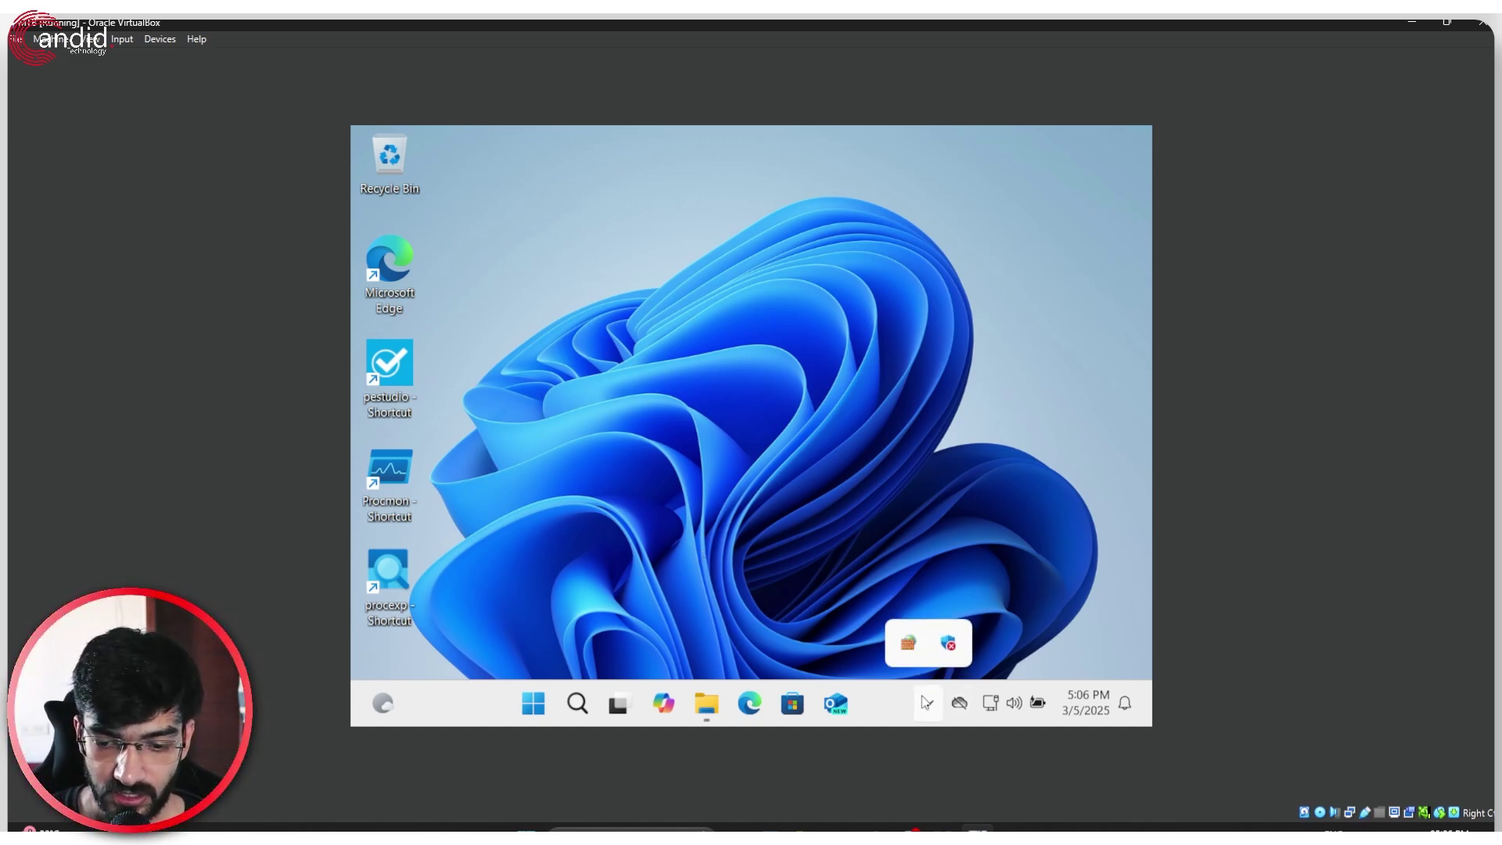
pyautogui.rightClick(907, 643)
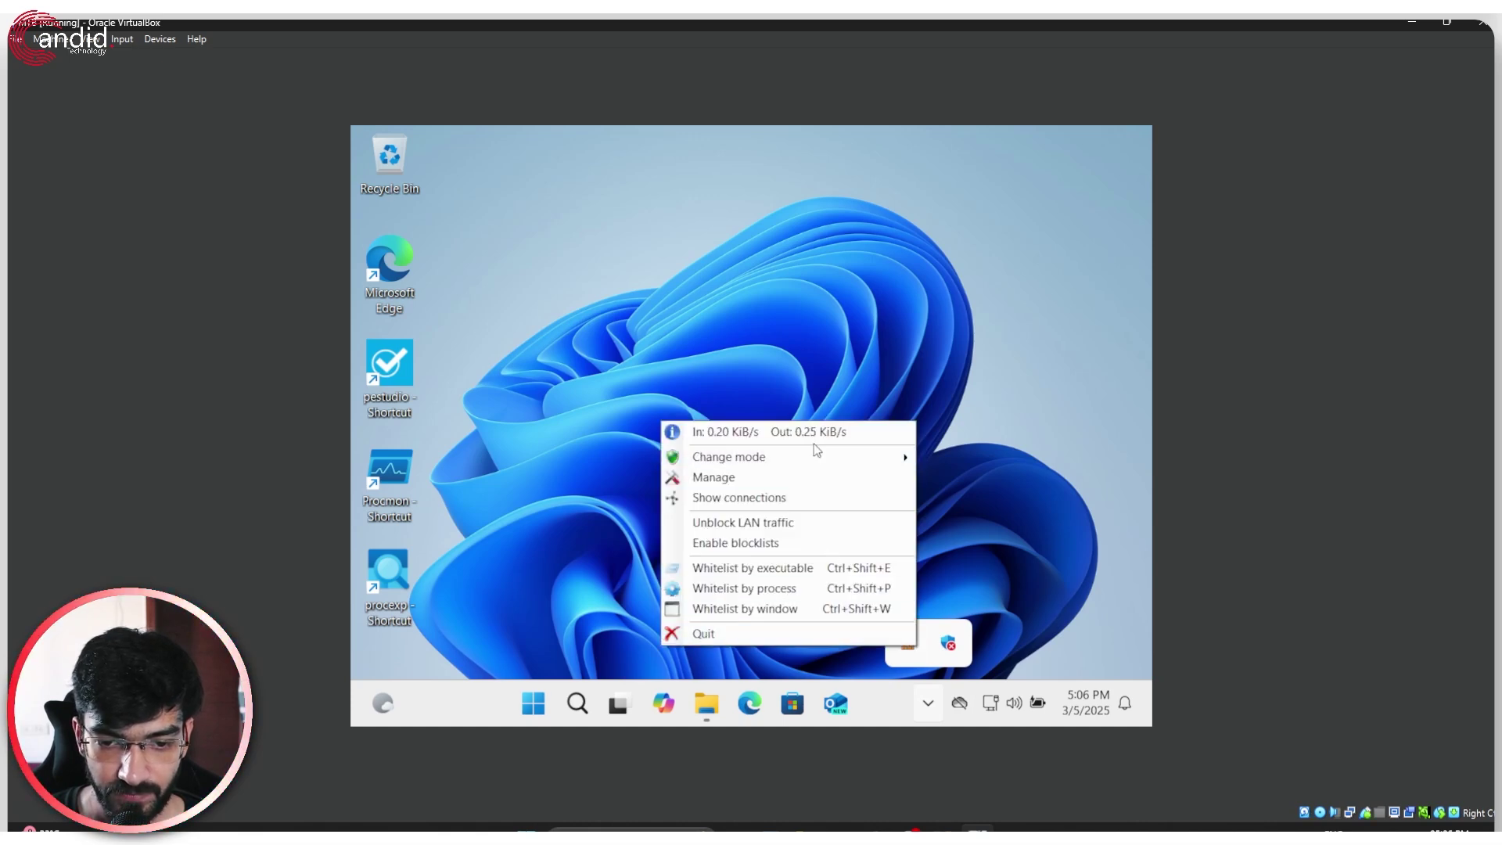
pyautogui.moveTo(814, 464)
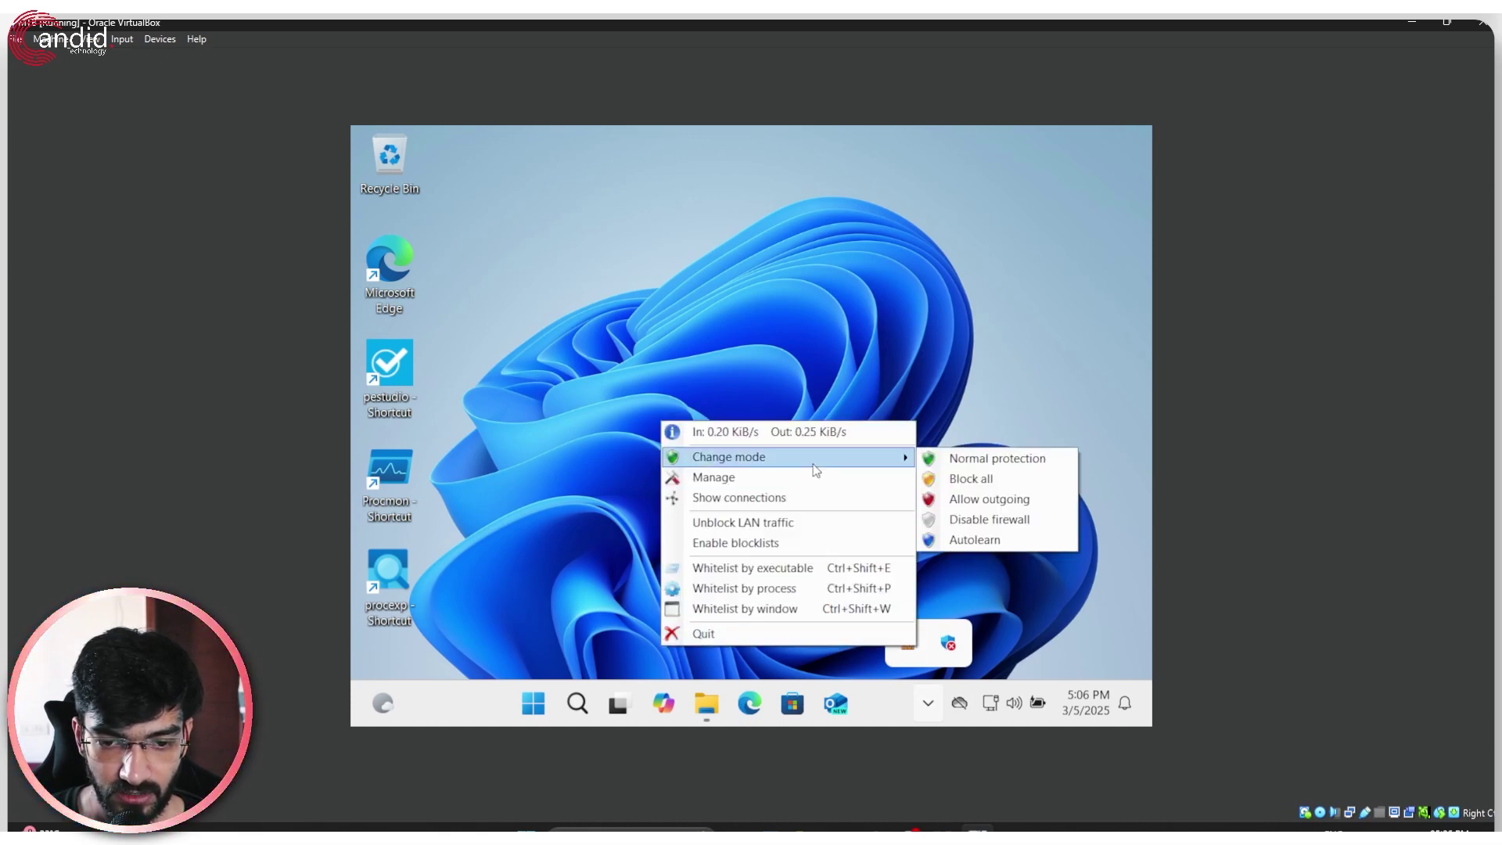
pyautogui.click(814, 505)
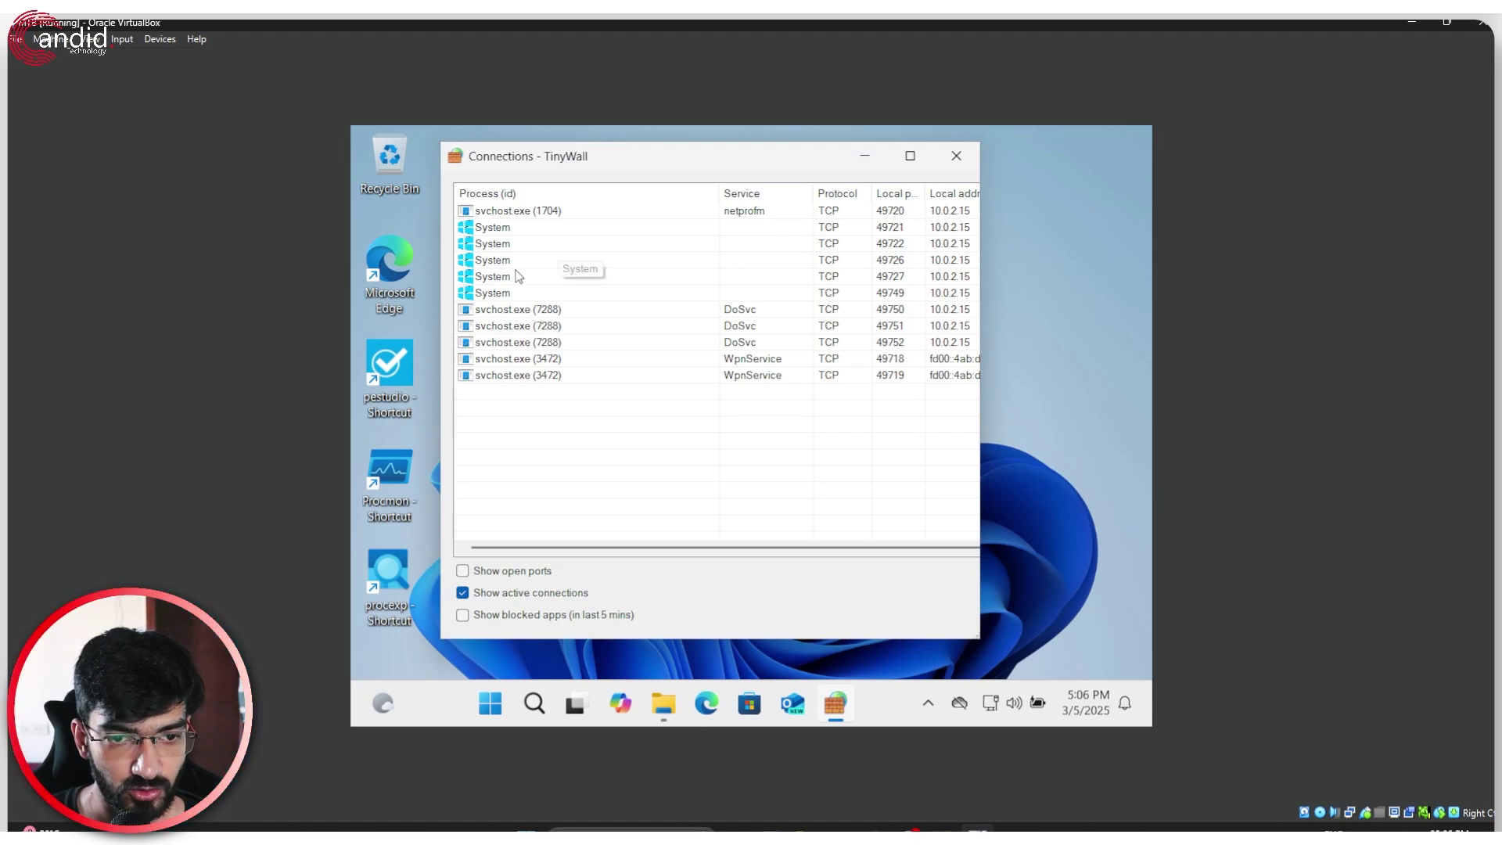
pyautogui.click(523, 616)
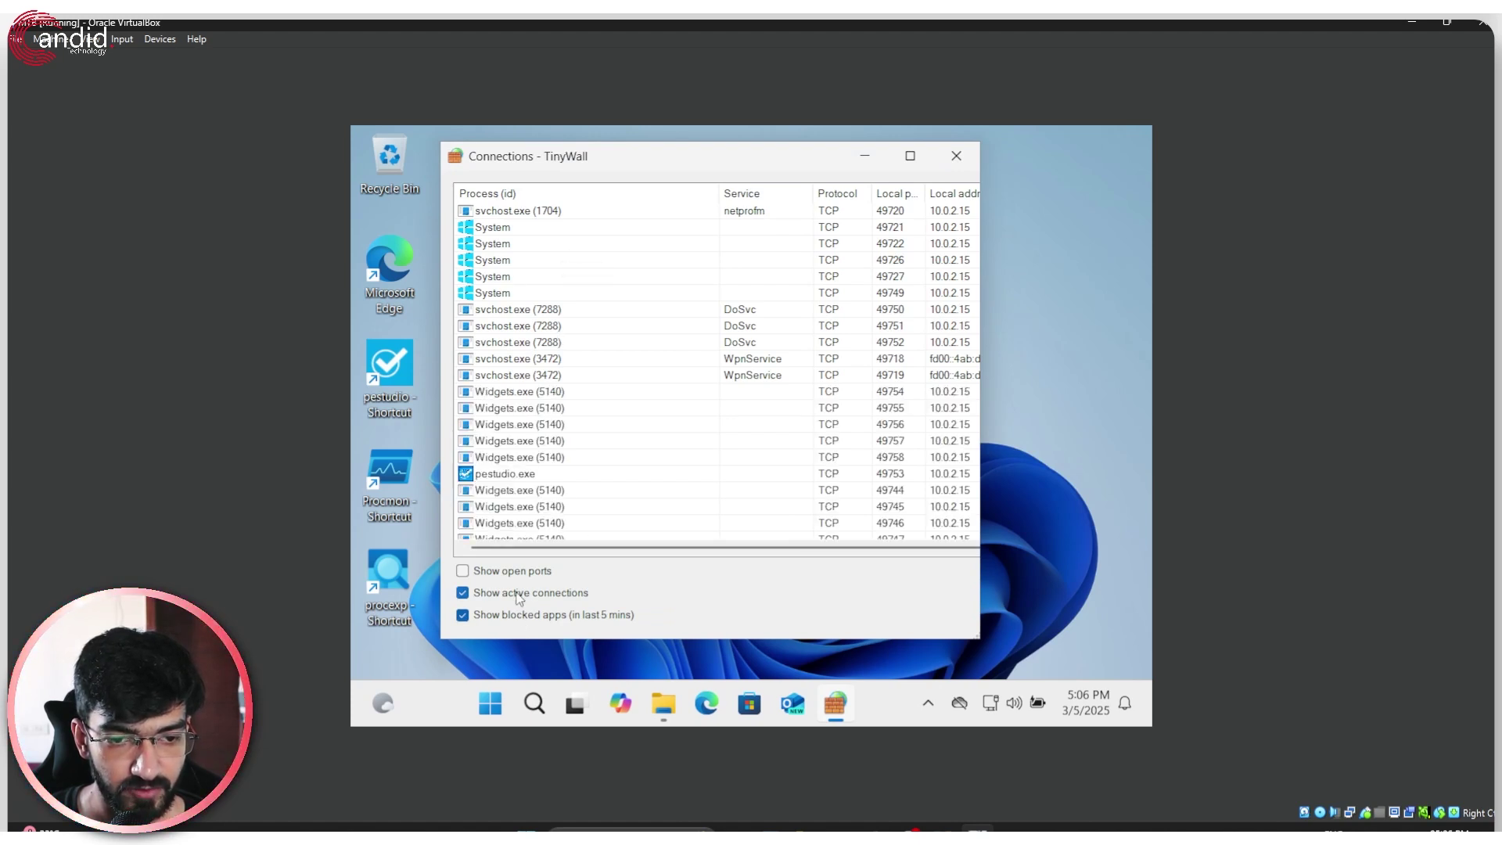
pyautogui.click(519, 595)
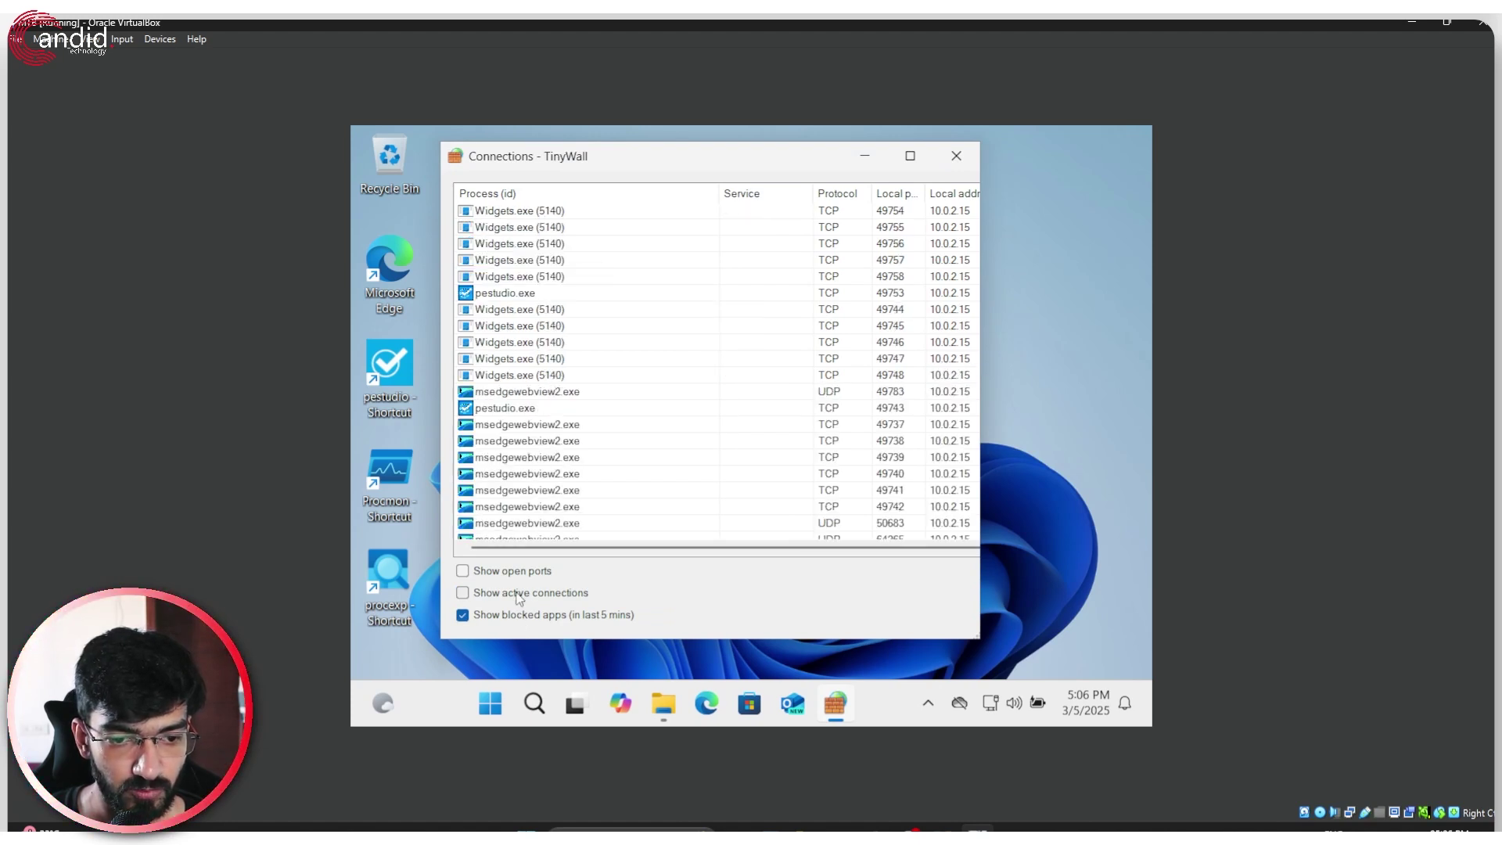
# - Allow the blocked pestudio.exe through TinyWall, then close the connections list
pyautogui.click(532, 294)
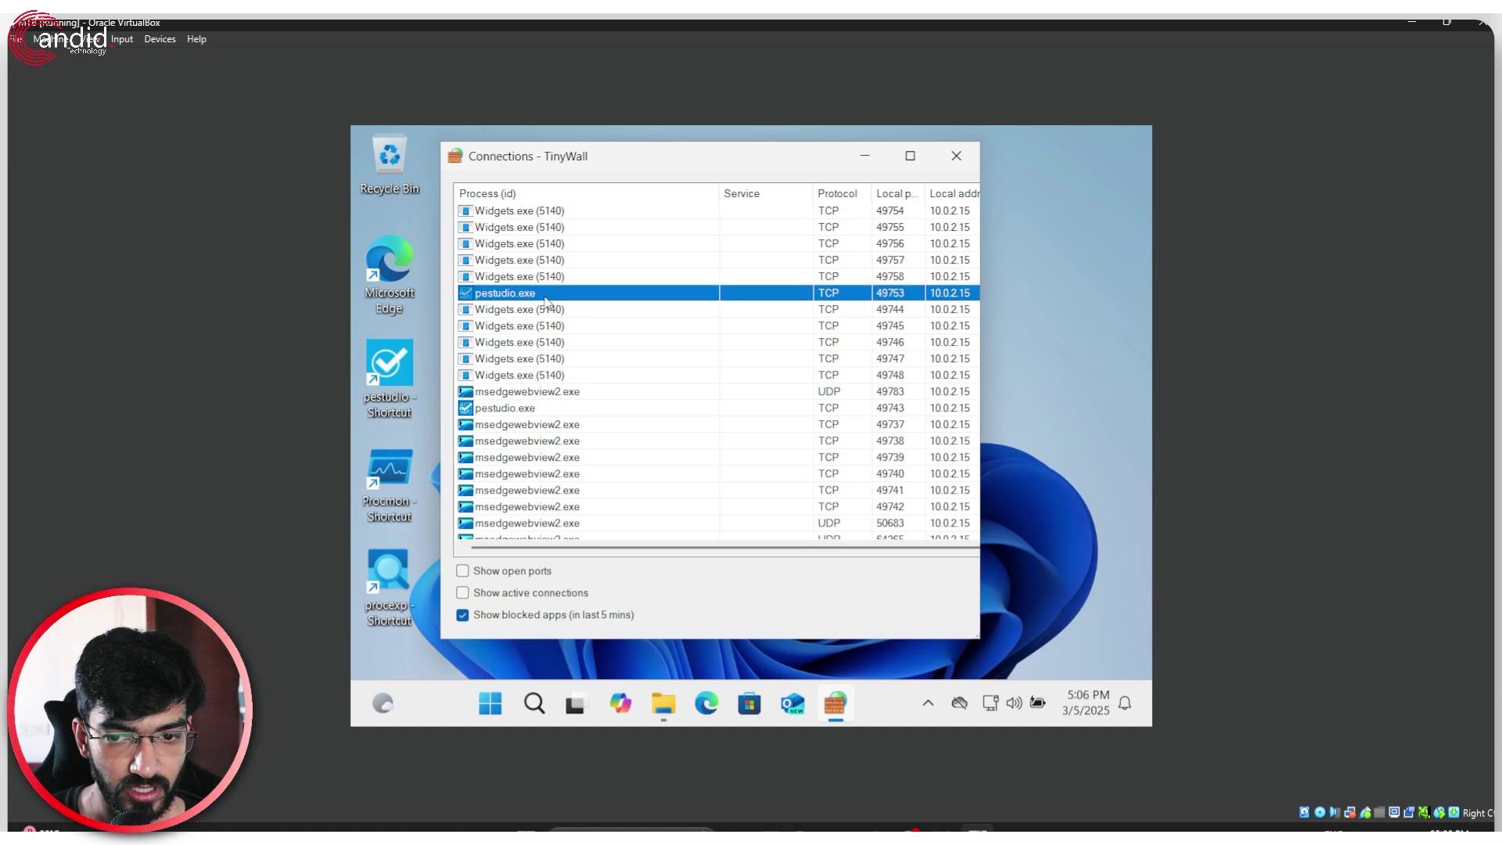
pyautogui.click(556, 409)
pyautogui.rightClick(540, 296)
pyautogui.click(613, 307)
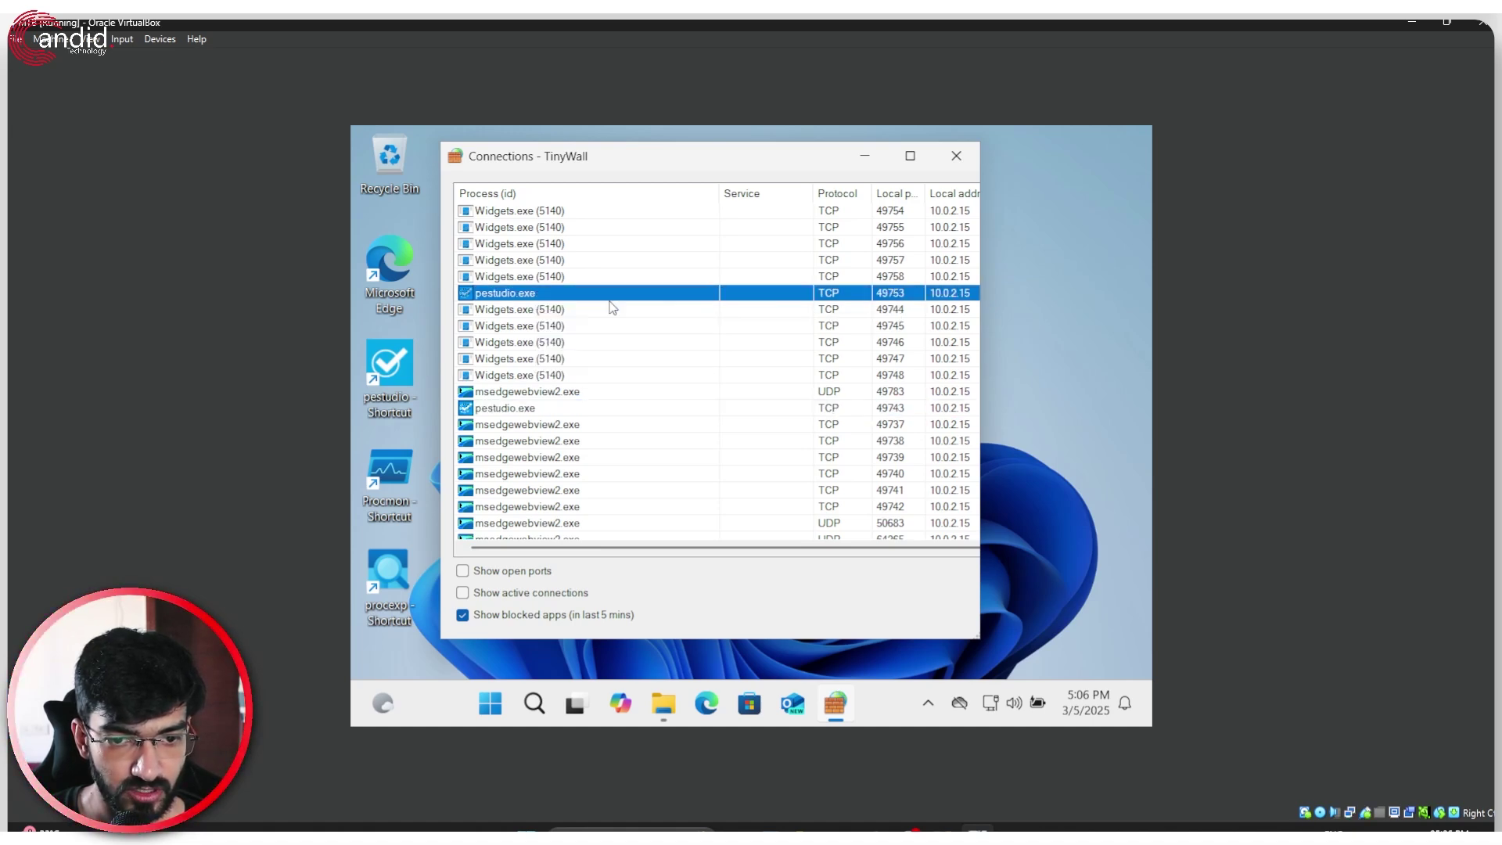
pyautogui.click(957, 156)
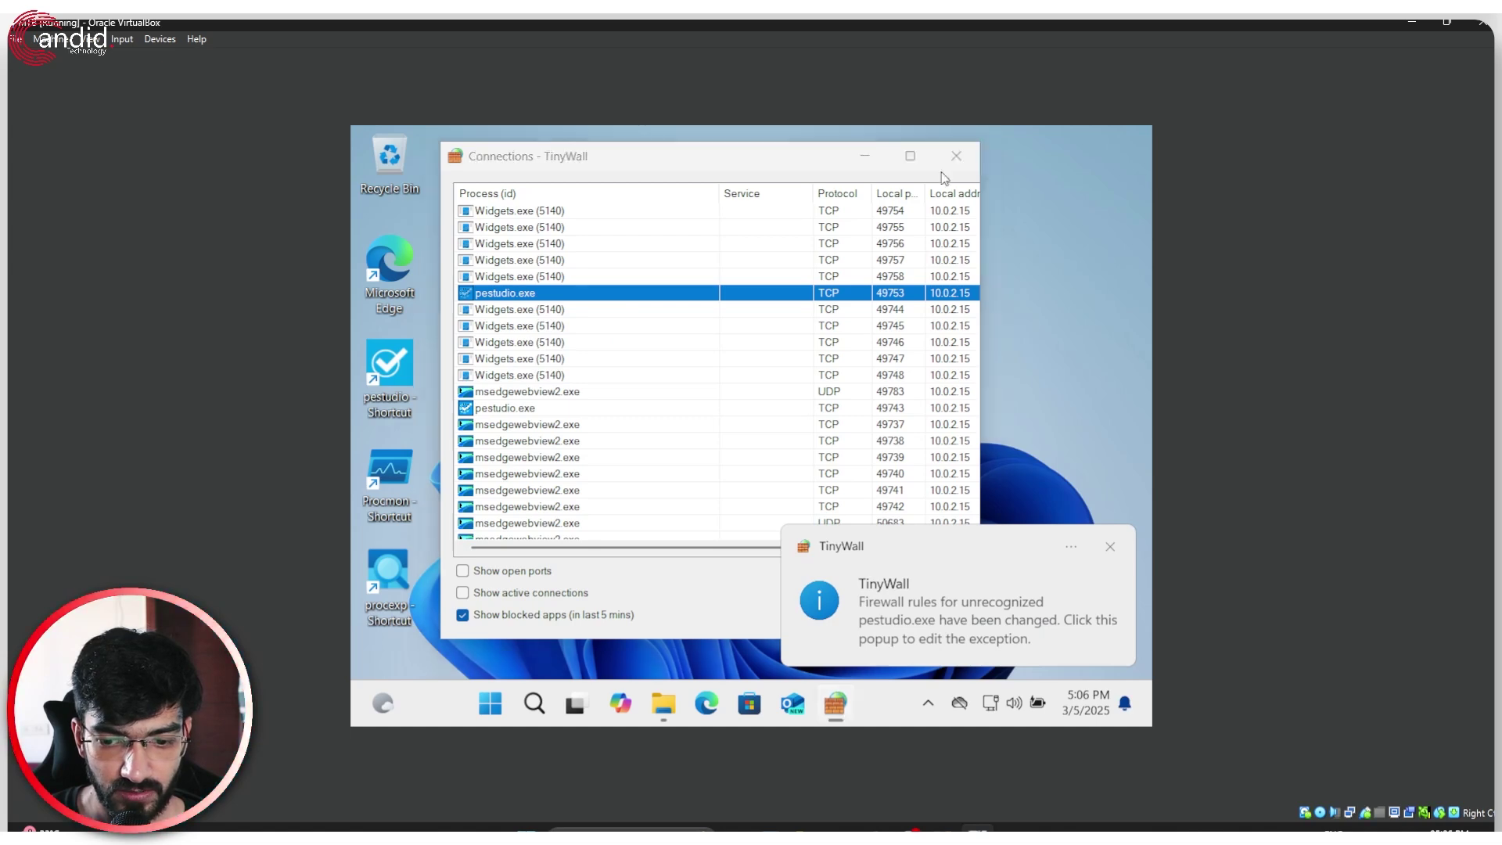
# - Reopen pestudio and drag the win33 sample from the Win32.Infostealer.Dexter folder into it
pyautogui.click(857, 588)
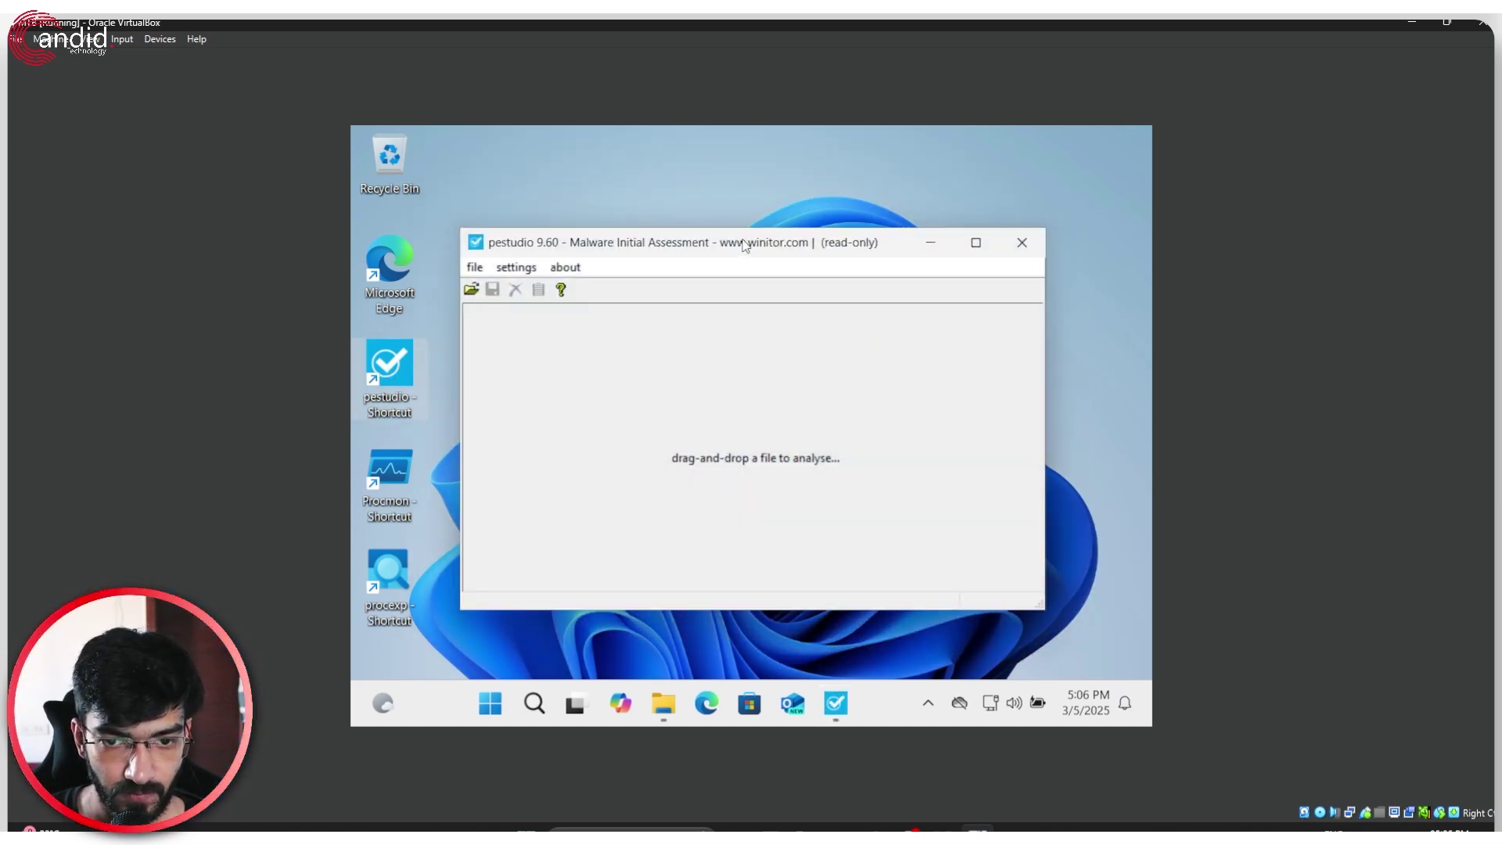
pyautogui.moveTo(745, 242); pyautogui.dragTo(652, 176)
pyautogui.click(664, 703)
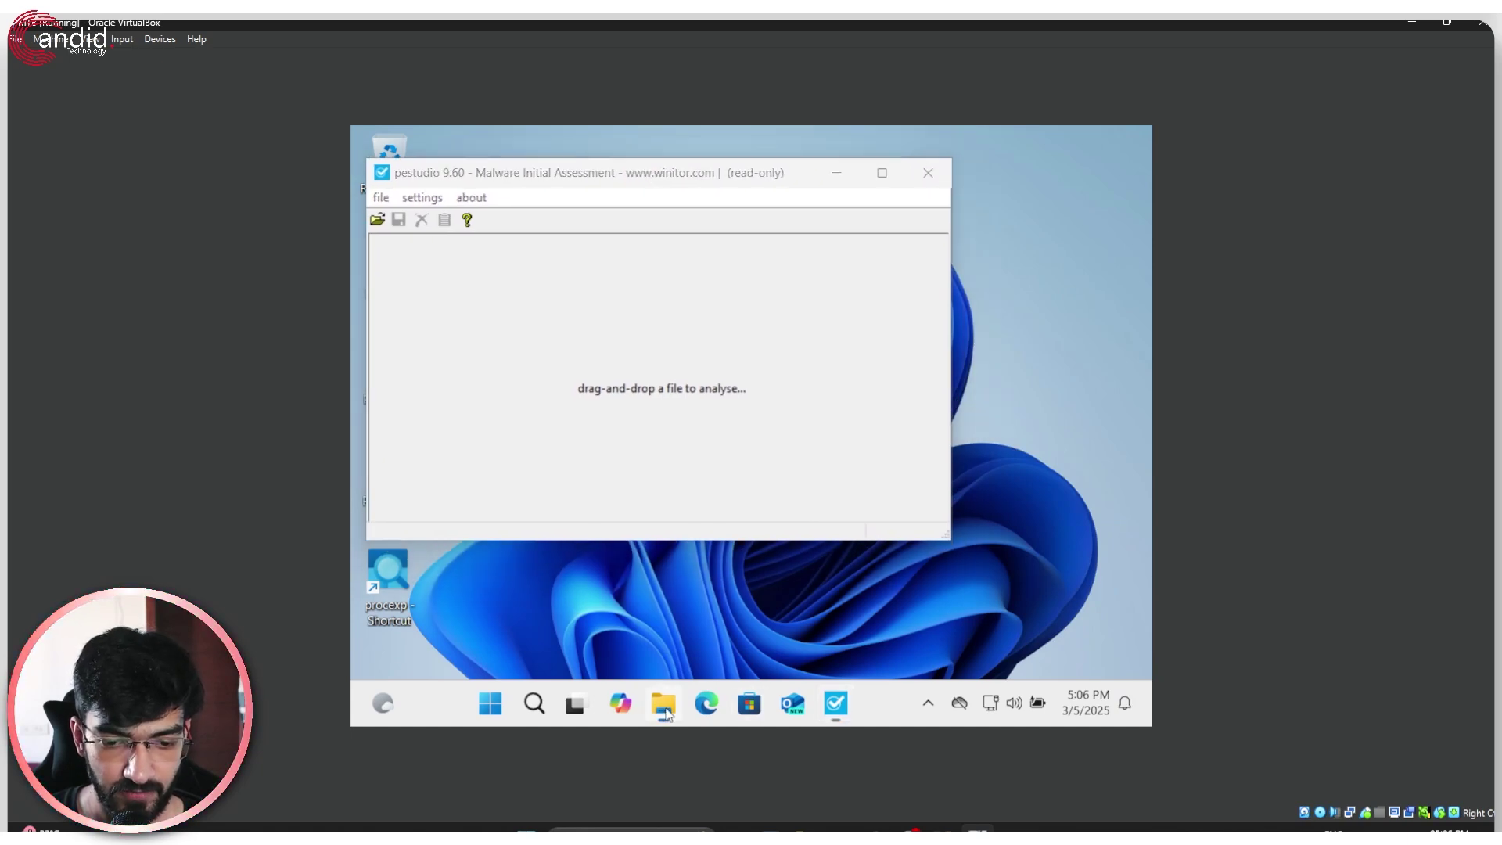
pyautogui.moveTo(633, 609); pyautogui.dragTo(678, 322)
# - Show pestudio's VirusTotal results for win33, scoring 66/72, in an enlarged window
pyautogui.doubleClick(1019, 411)
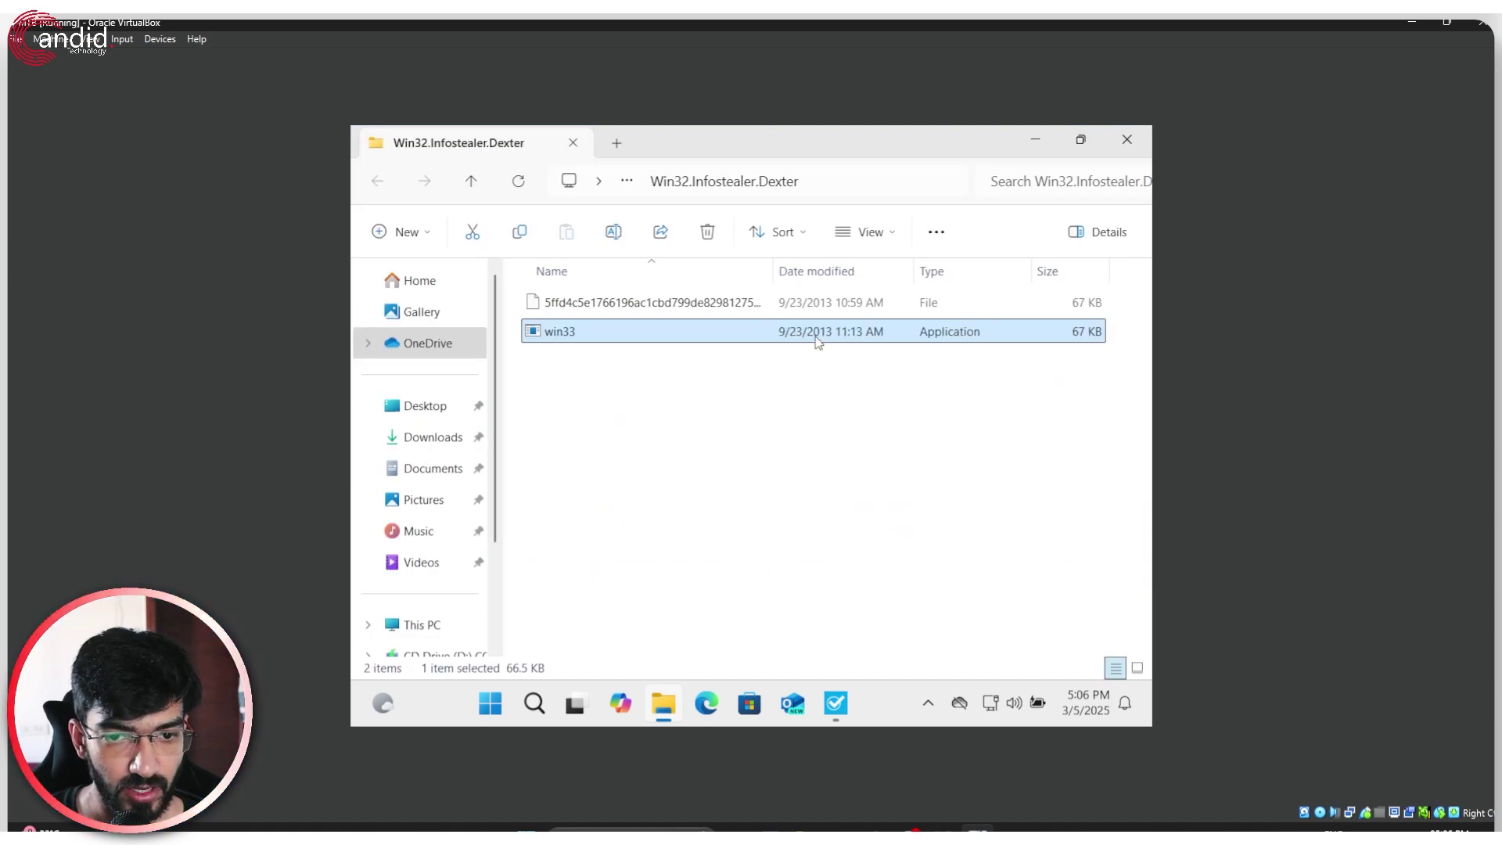
pyautogui.click(1024, 138)
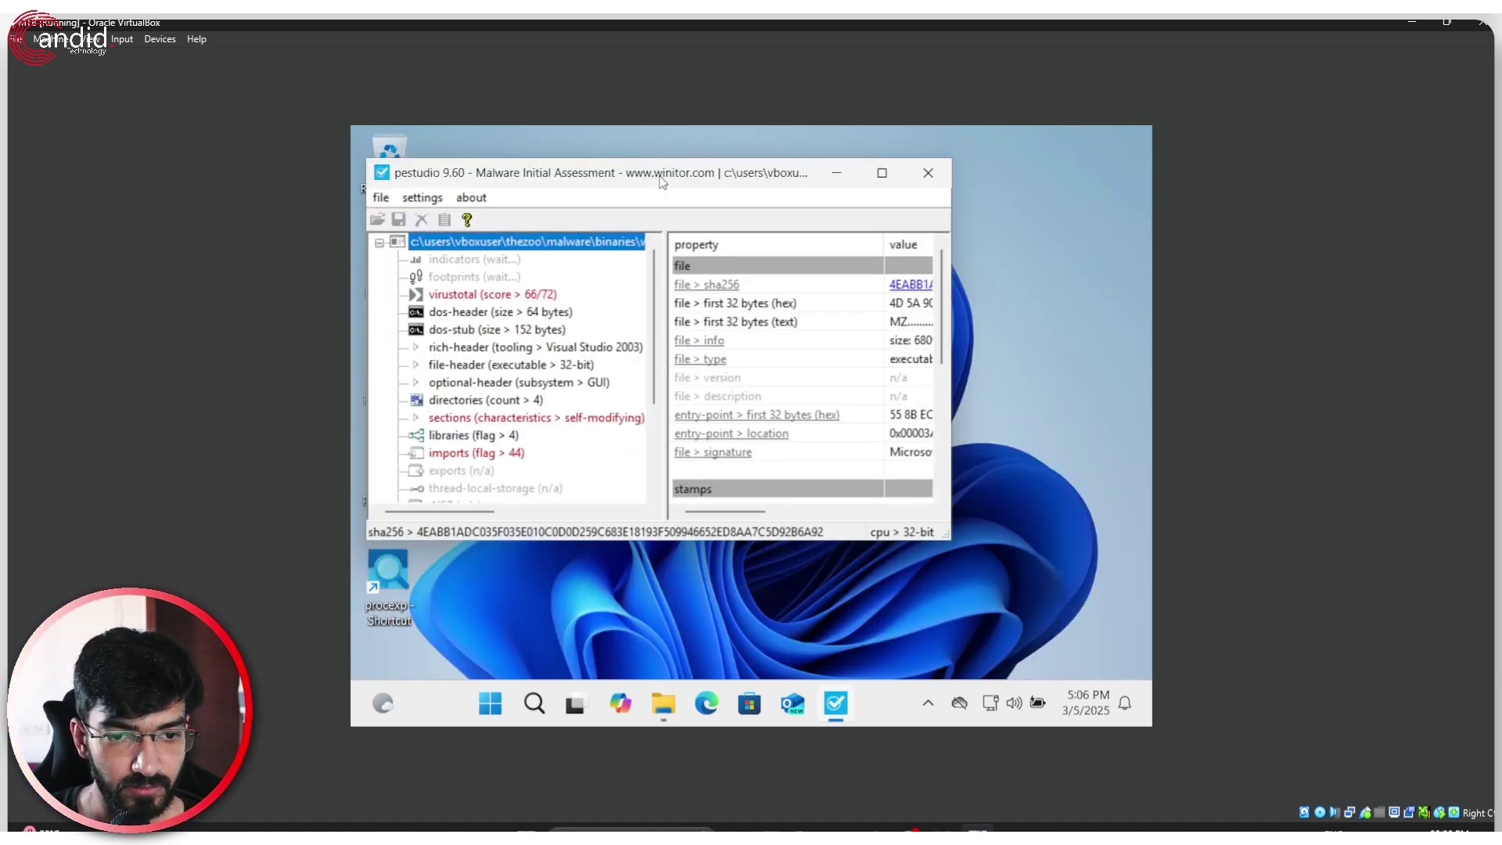
pyautogui.moveTo(662, 182); pyautogui.dragTo(740, 188)
pyautogui.click(609, 303)
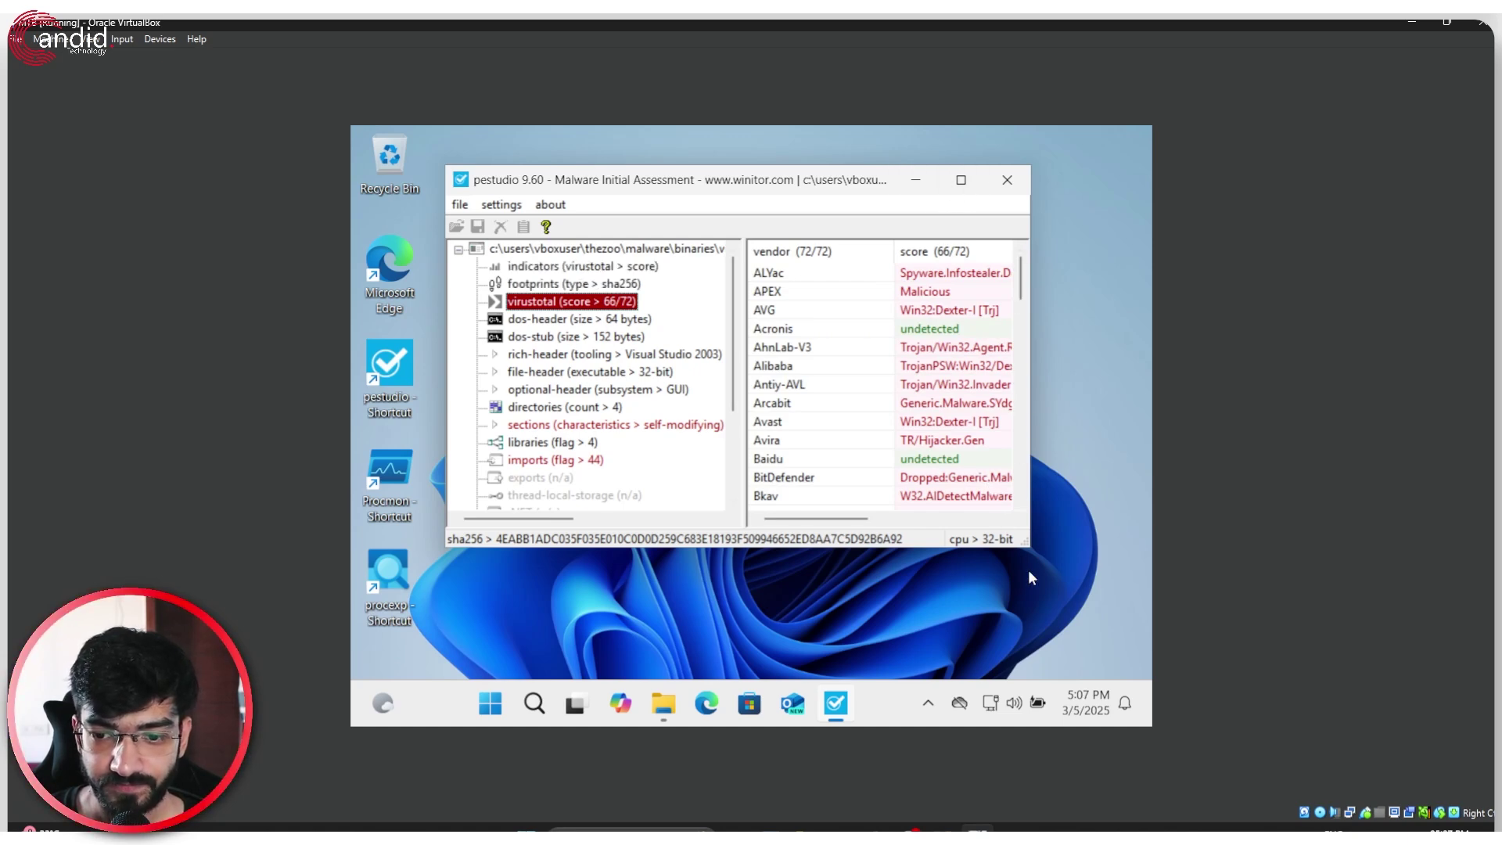
pyautogui.moveTo(1030, 547); pyautogui.dragTo(1146, 578)
# - Scroll through win33's VirusTotal vendor verdicts, such as AhnLab-V3 and Alibaba, then back to the top
pyautogui.moveTo(684, 181); pyautogui.dragTo(619, 171)
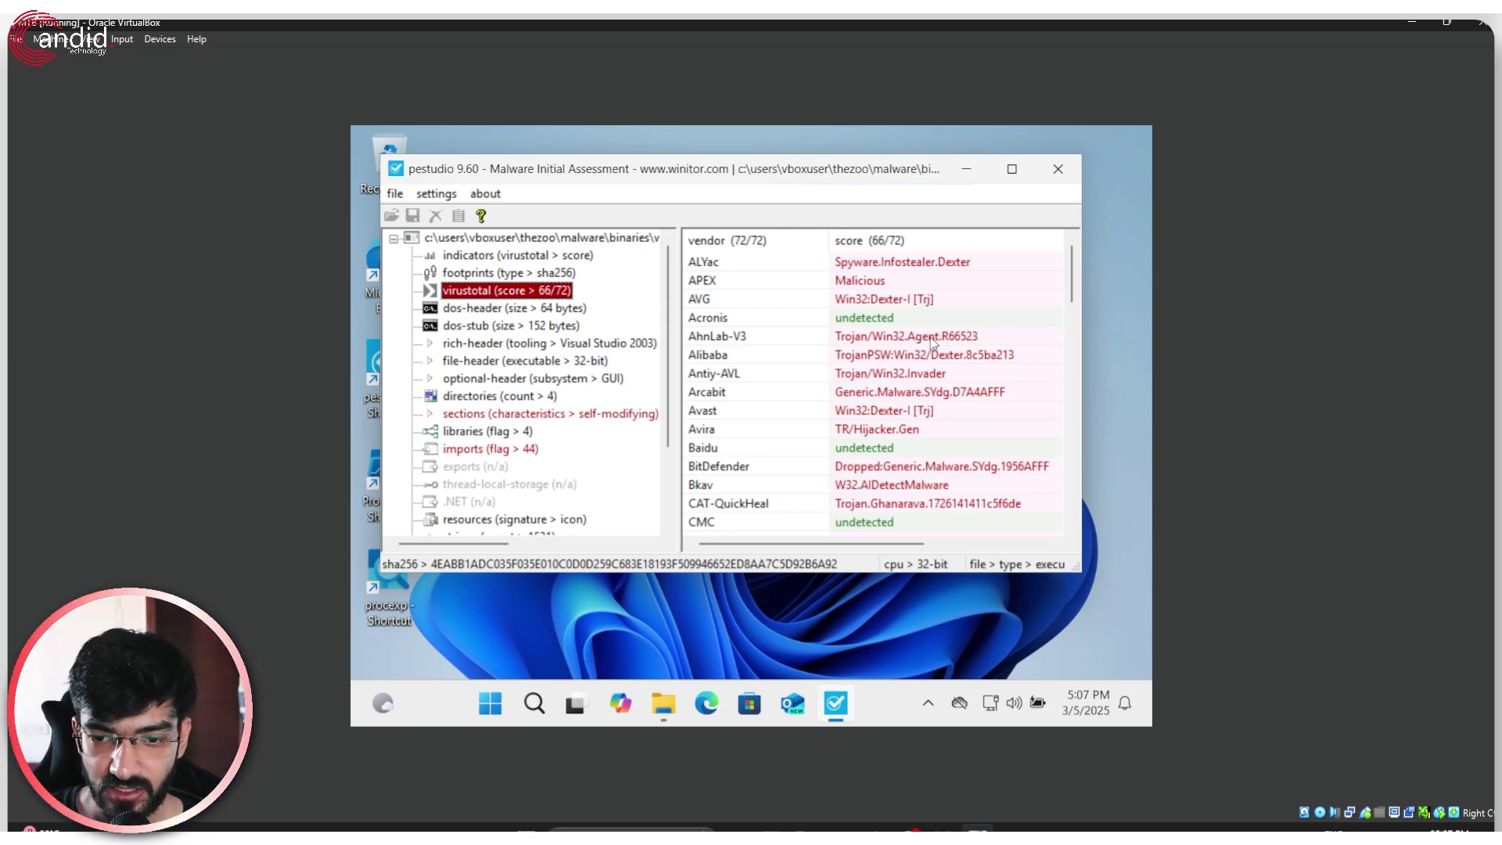
pyautogui.scroll(-5, 936, 355)
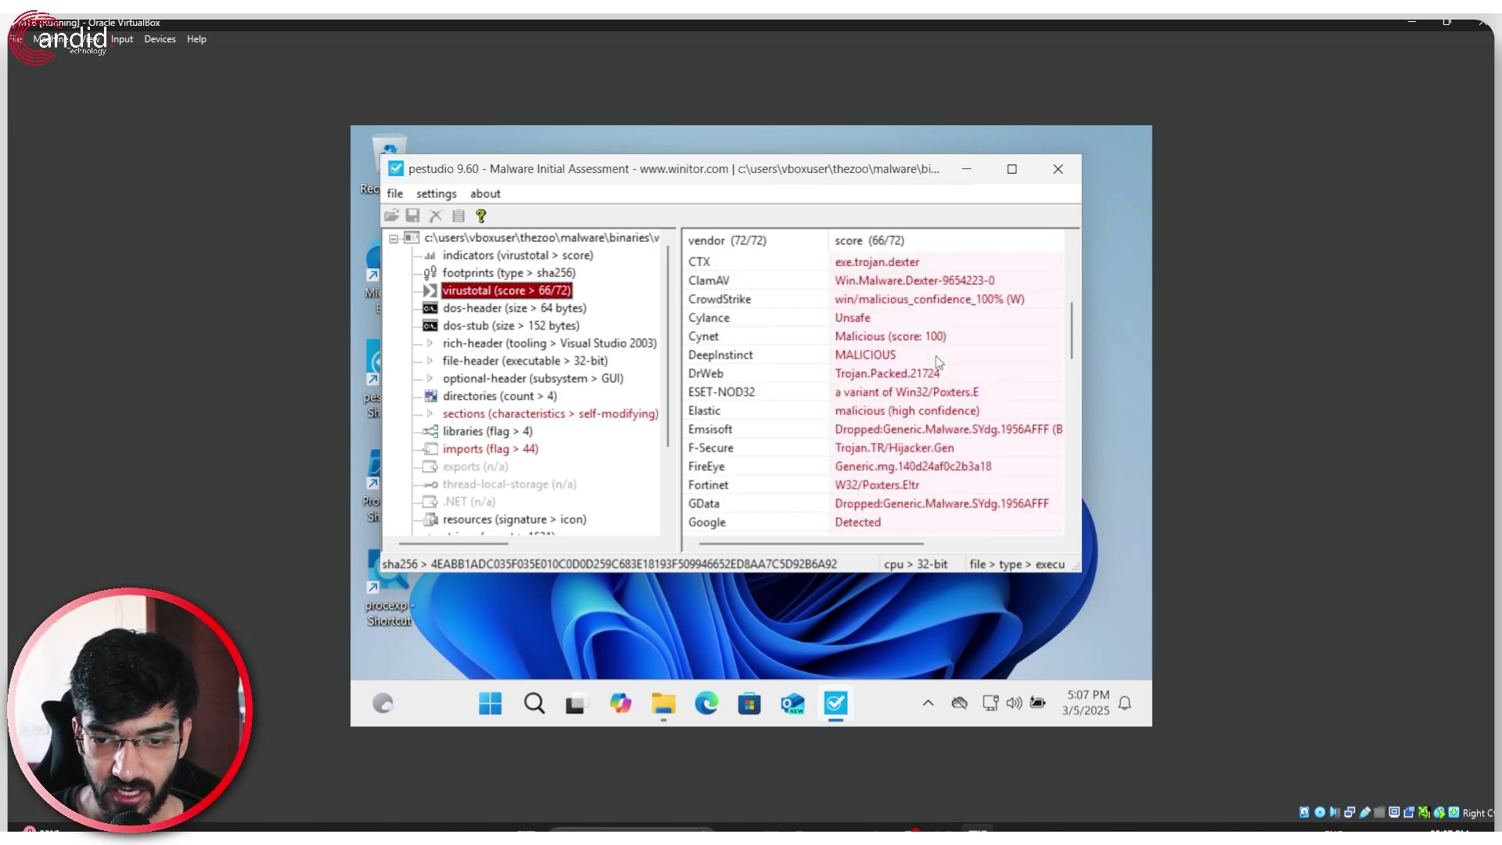
pyautogui.scroll(-2, 908, 438)
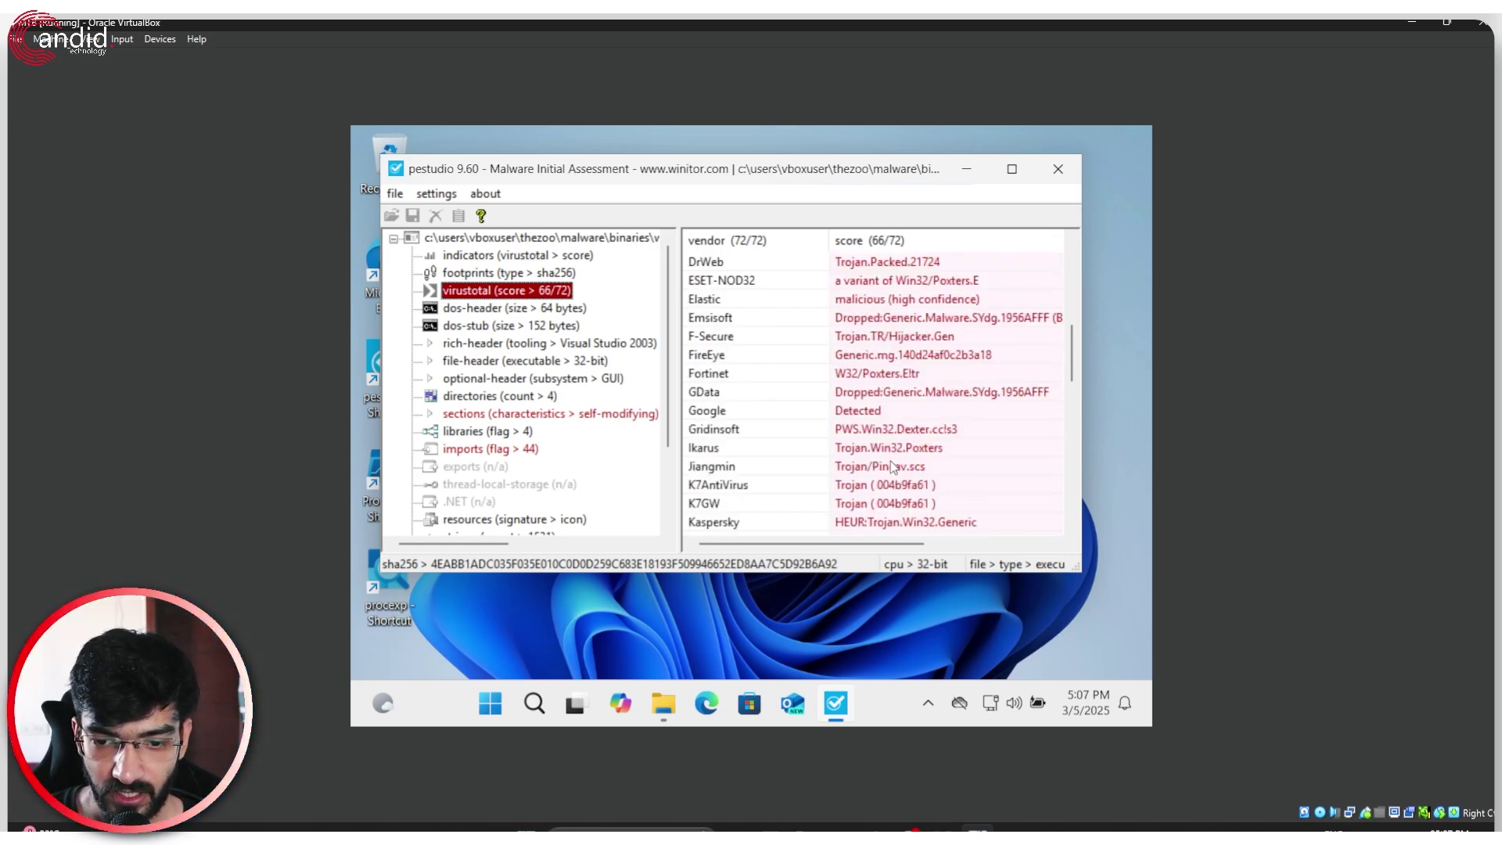
pyautogui.scroll(-7, 893, 467)
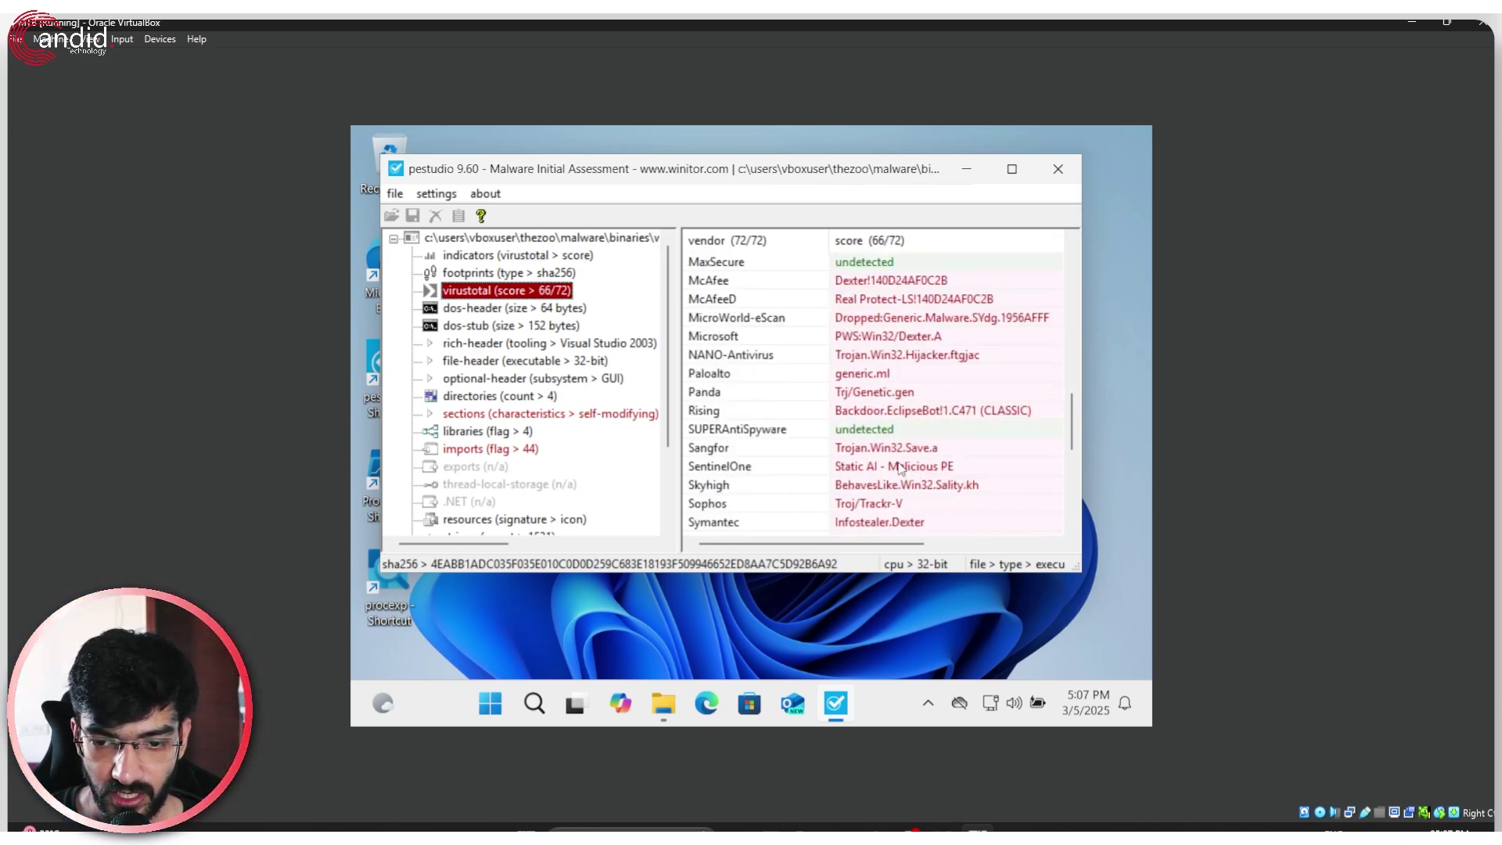
pyautogui.scroll(-2, 901, 468)
pyautogui.scroll(12, 892, 372)
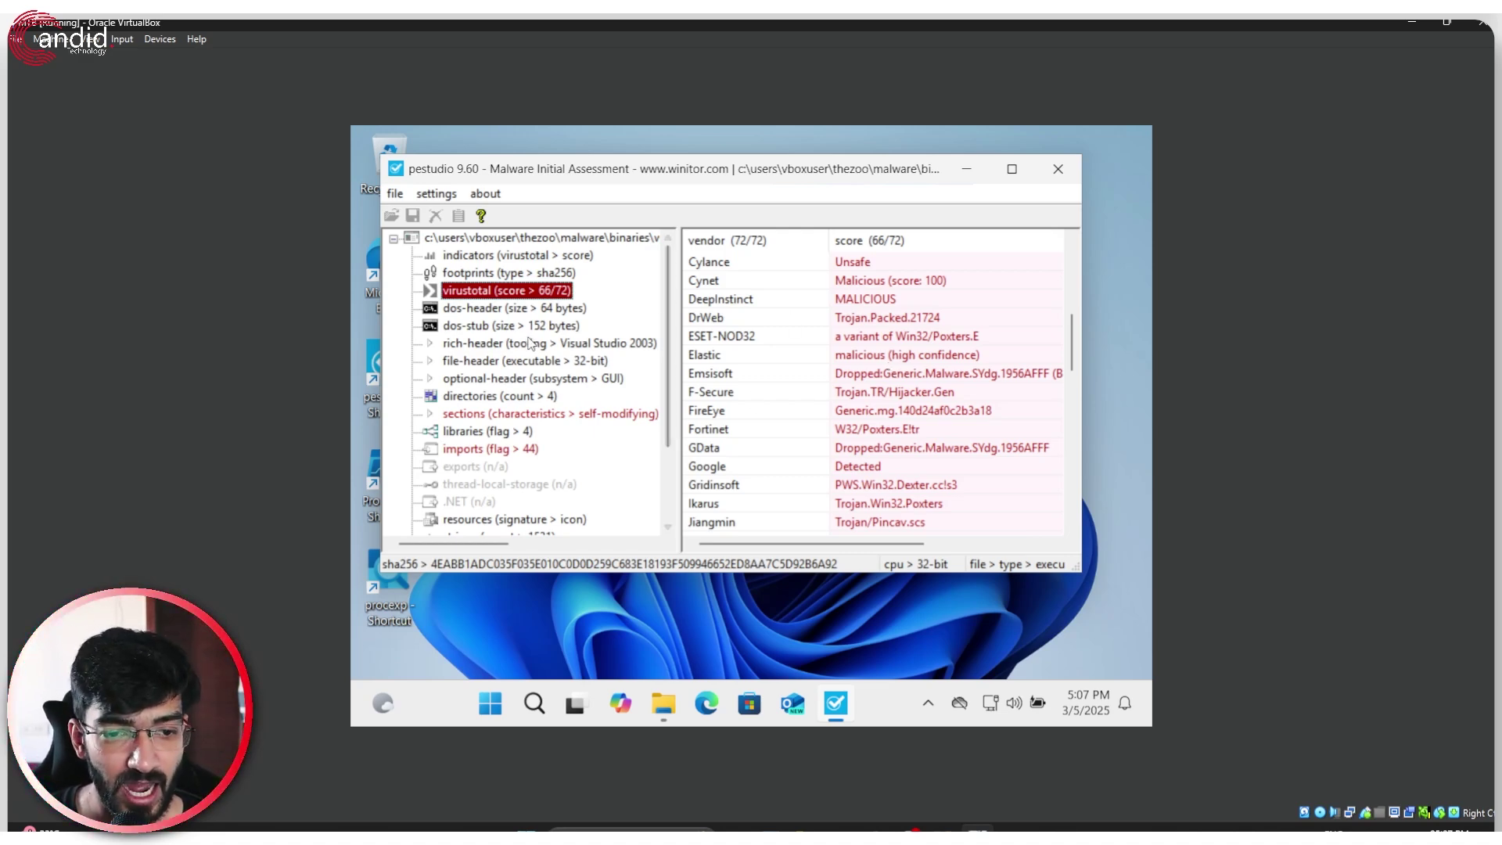
pyautogui.scroll(-1, 567, 365)
pyautogui.scroll(1, 567, 364)
pyautogui.scroll(6, 906, 364)
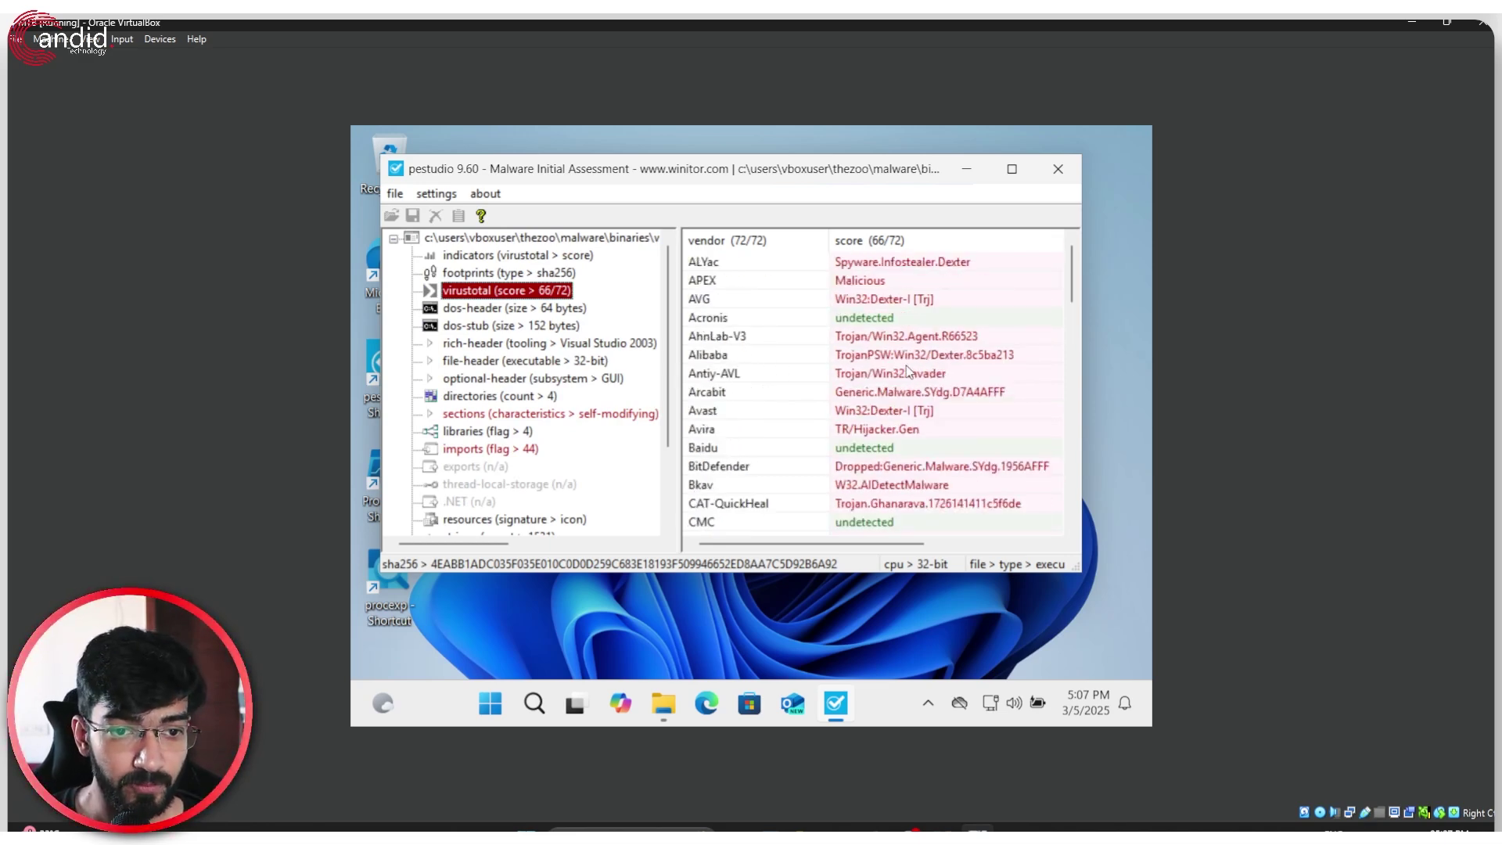
pyautogui.moveTo(710, 178)
pyautogui.mouseDown()
pyautogui.moveTo(753, 188)
pyautogui.moveTo(718, 186)
pyautogui.mouseUp()
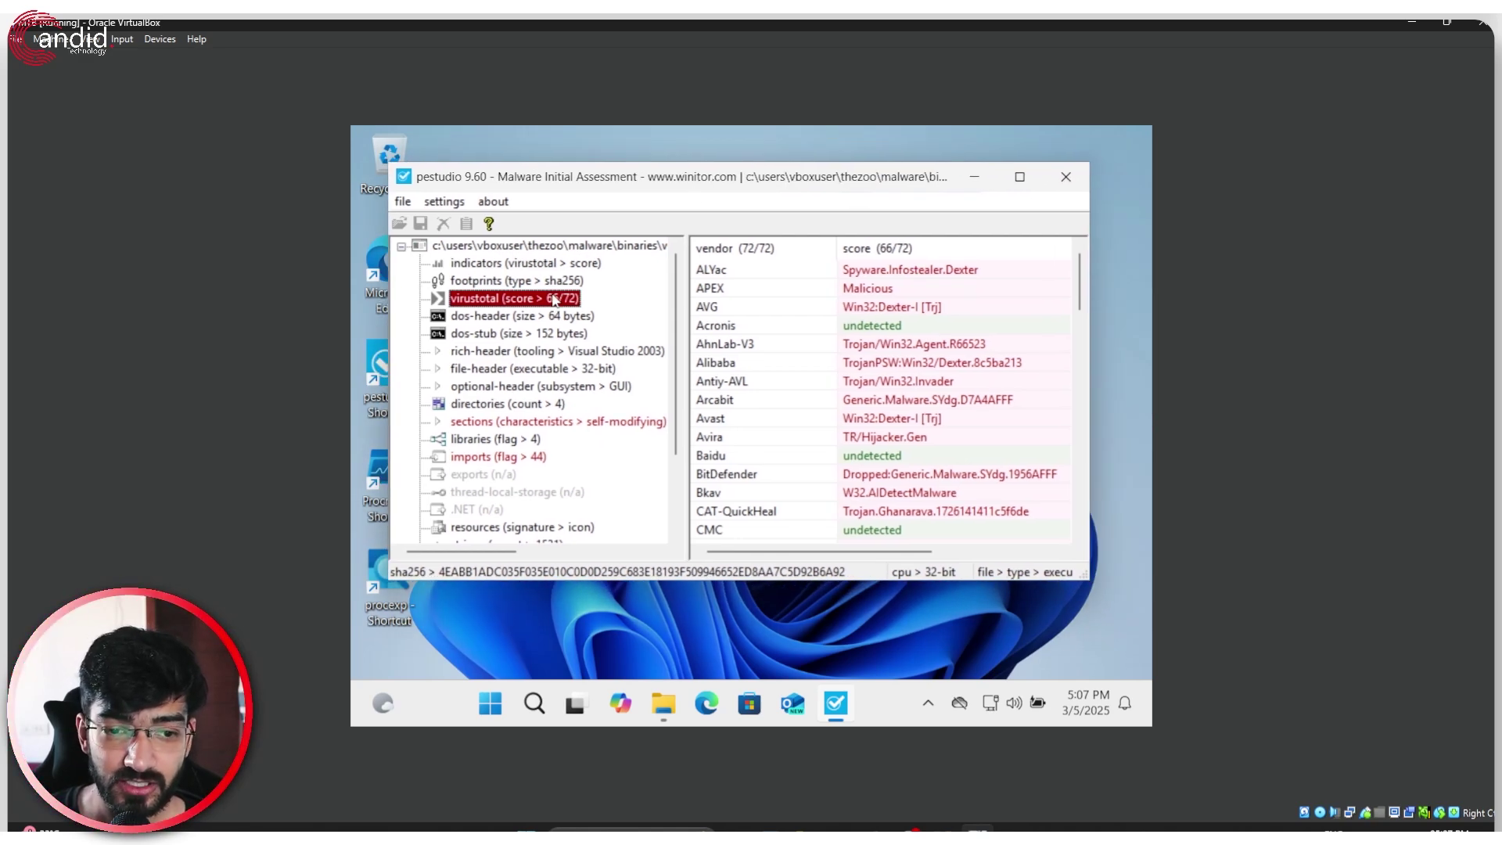
# - Close pestudio and switch TinyWall back to normal protection mode
pyautogui.click(1066, 177)
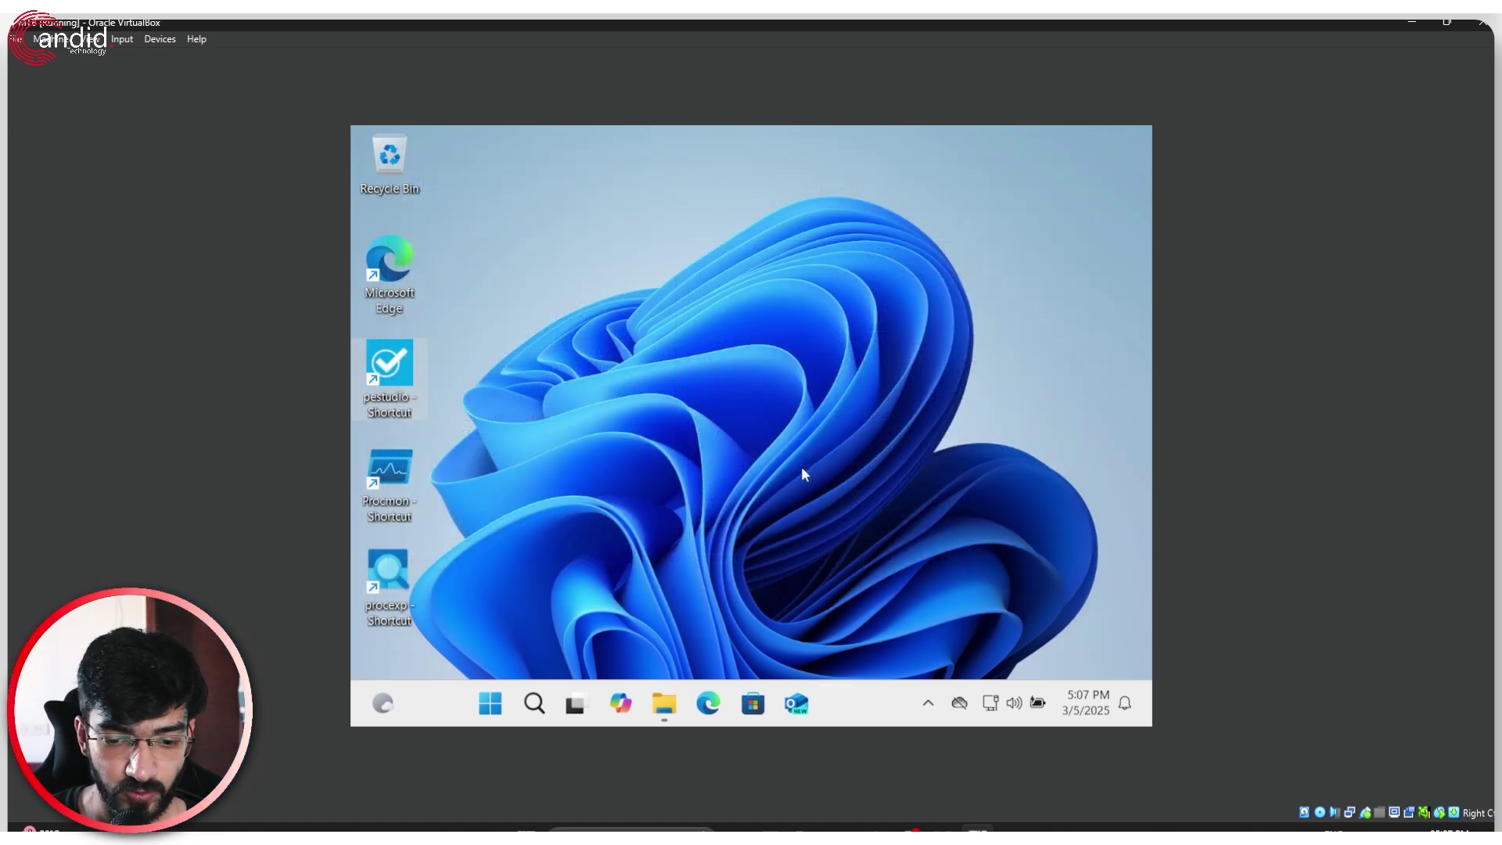
pyautogui.click(928, 704)
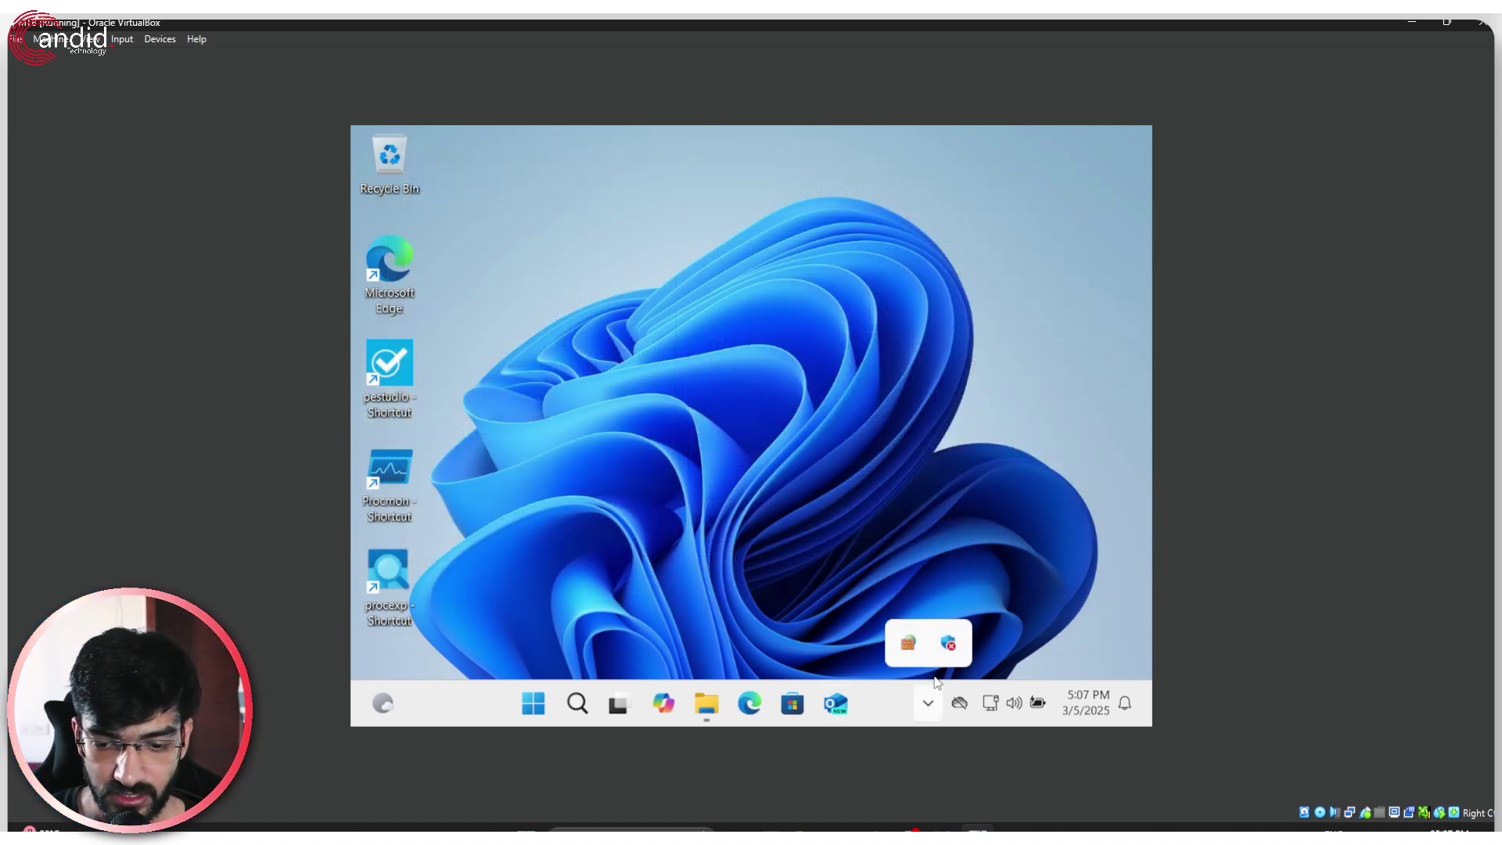
pyautogui.rightClick(904, 643)
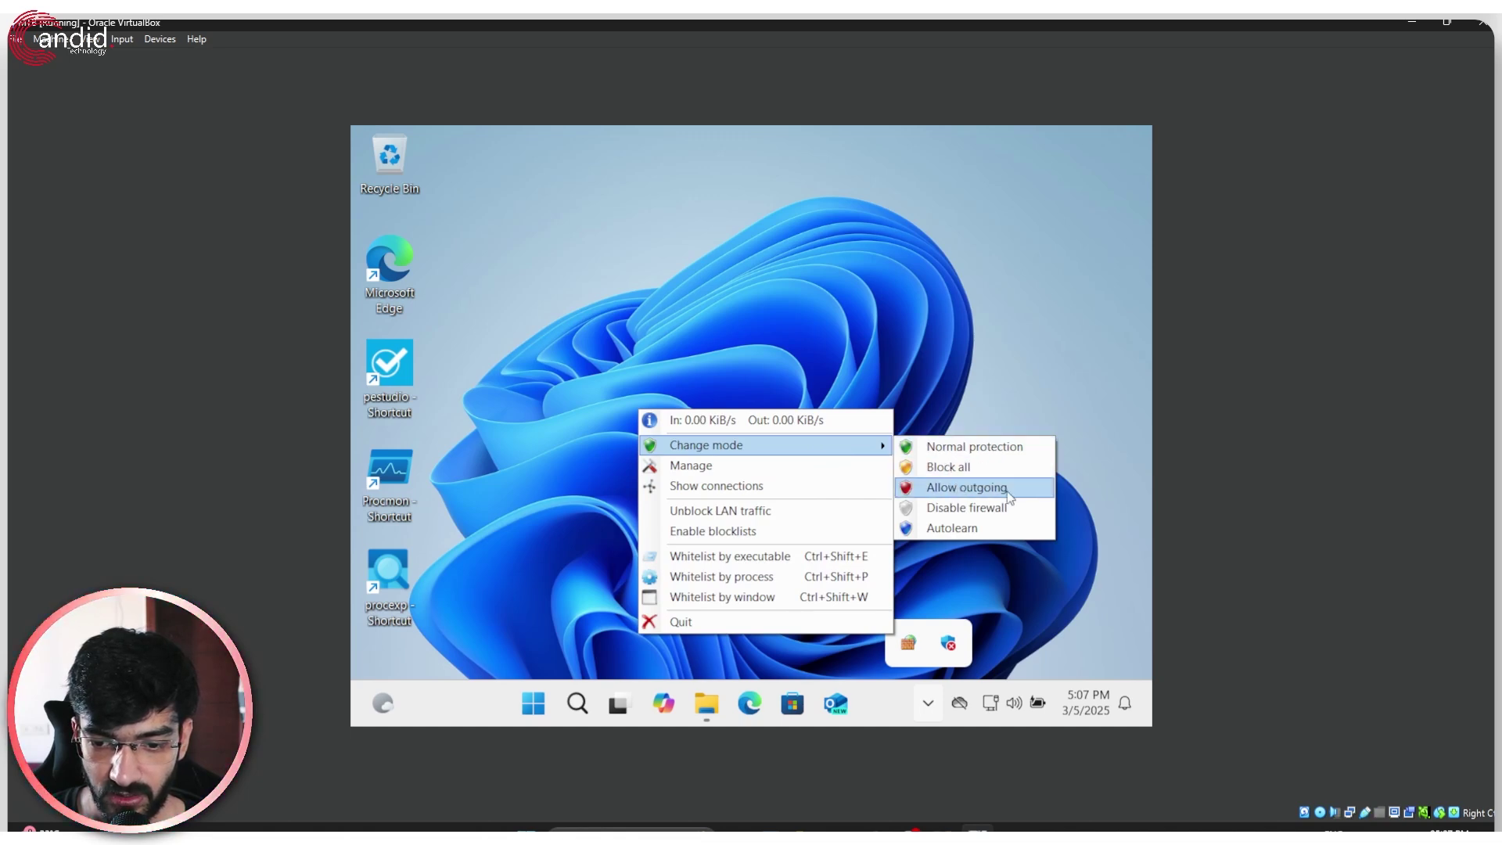
pyautogui.click(978, 447)
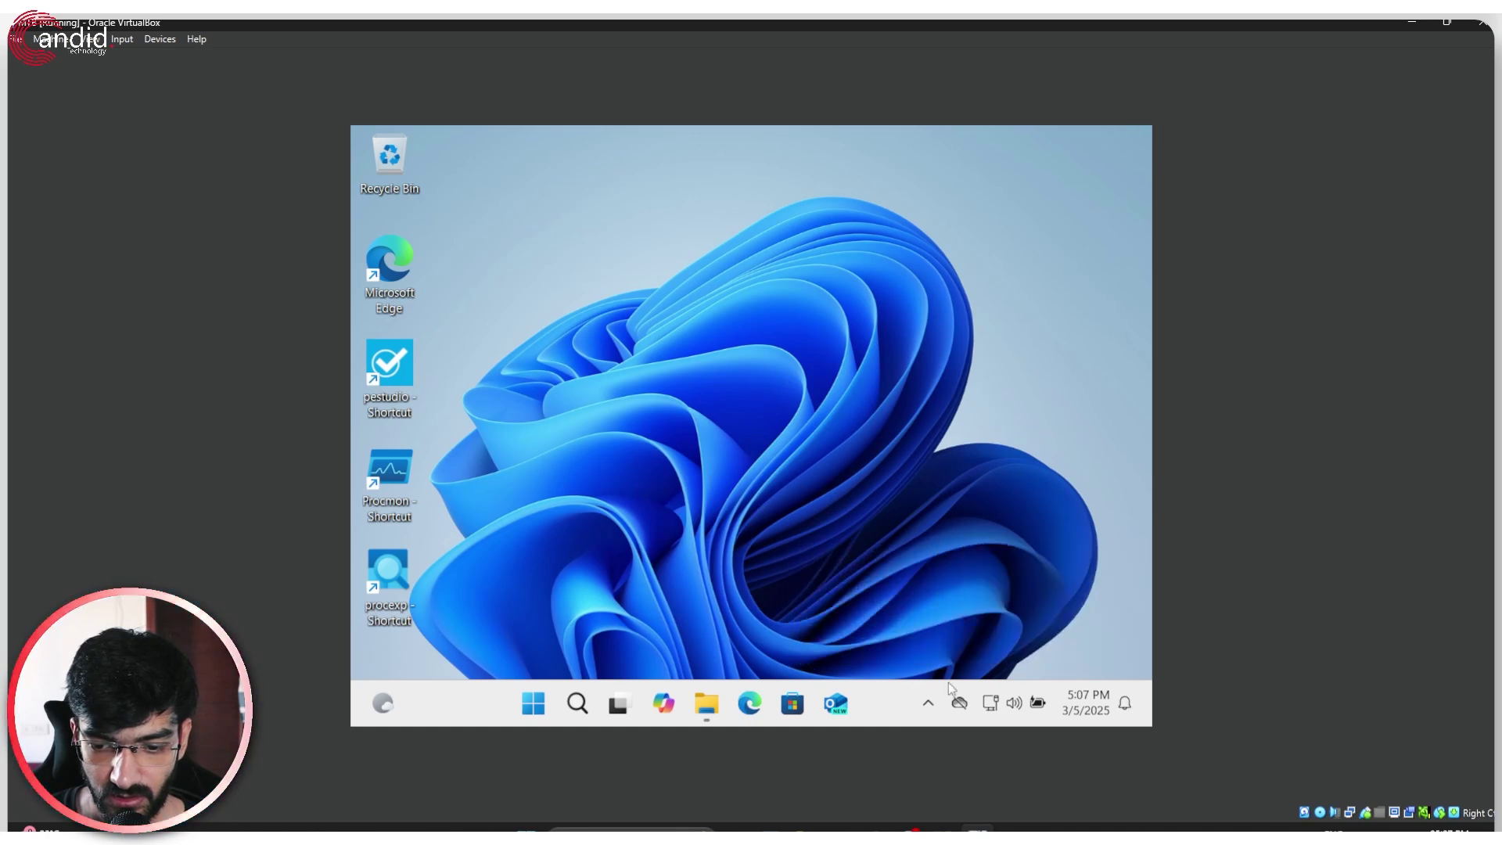
# - Show TinyWall's enlarged Connections window listing active connections instead of blocked apps
pyautogui.click(928, 702)
pyautogui.click(907, 647)
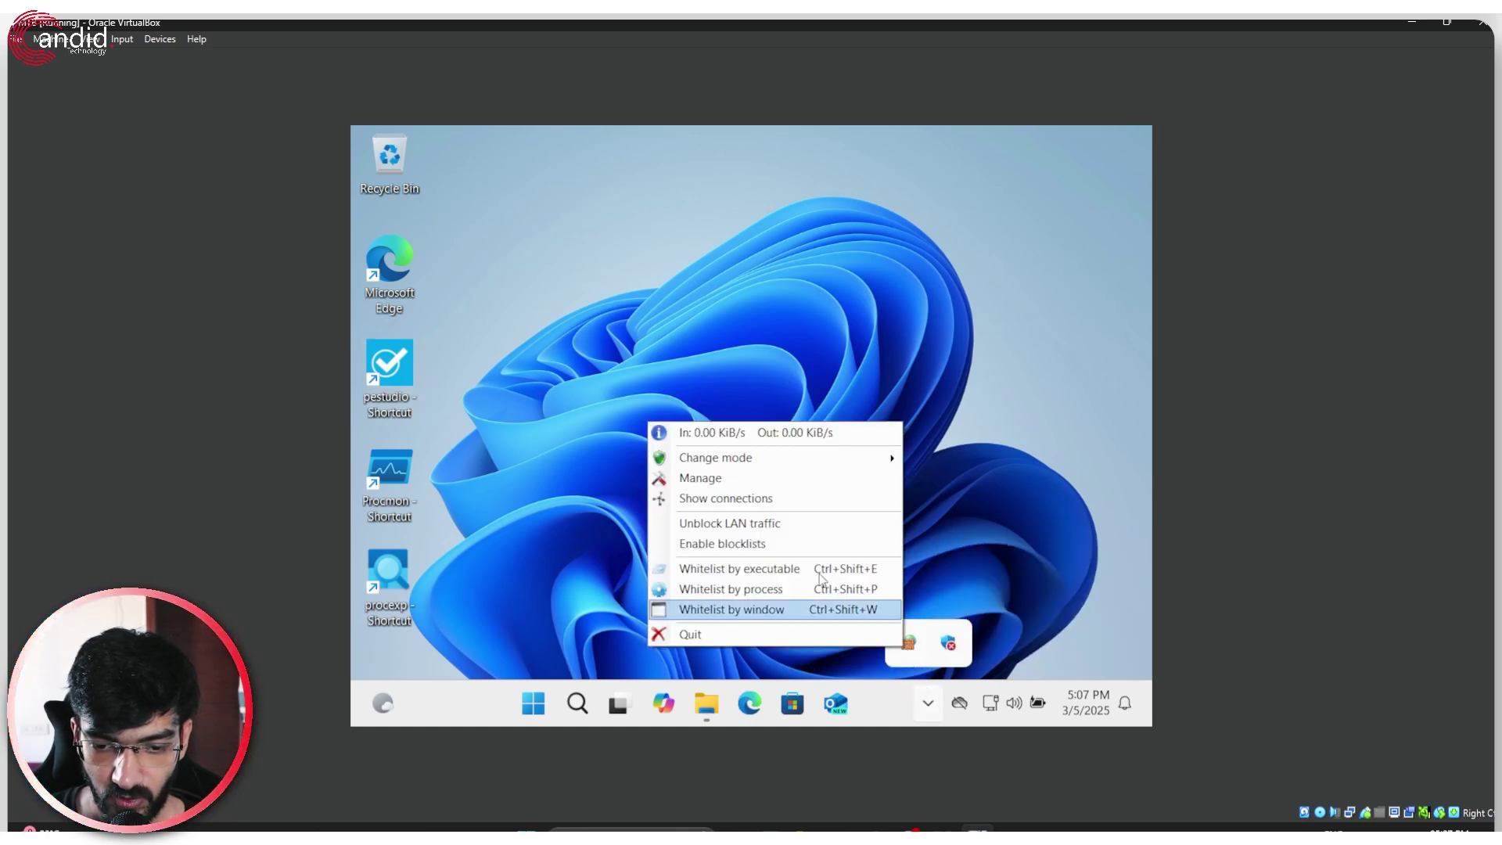
pyautogui.click(806, 501)
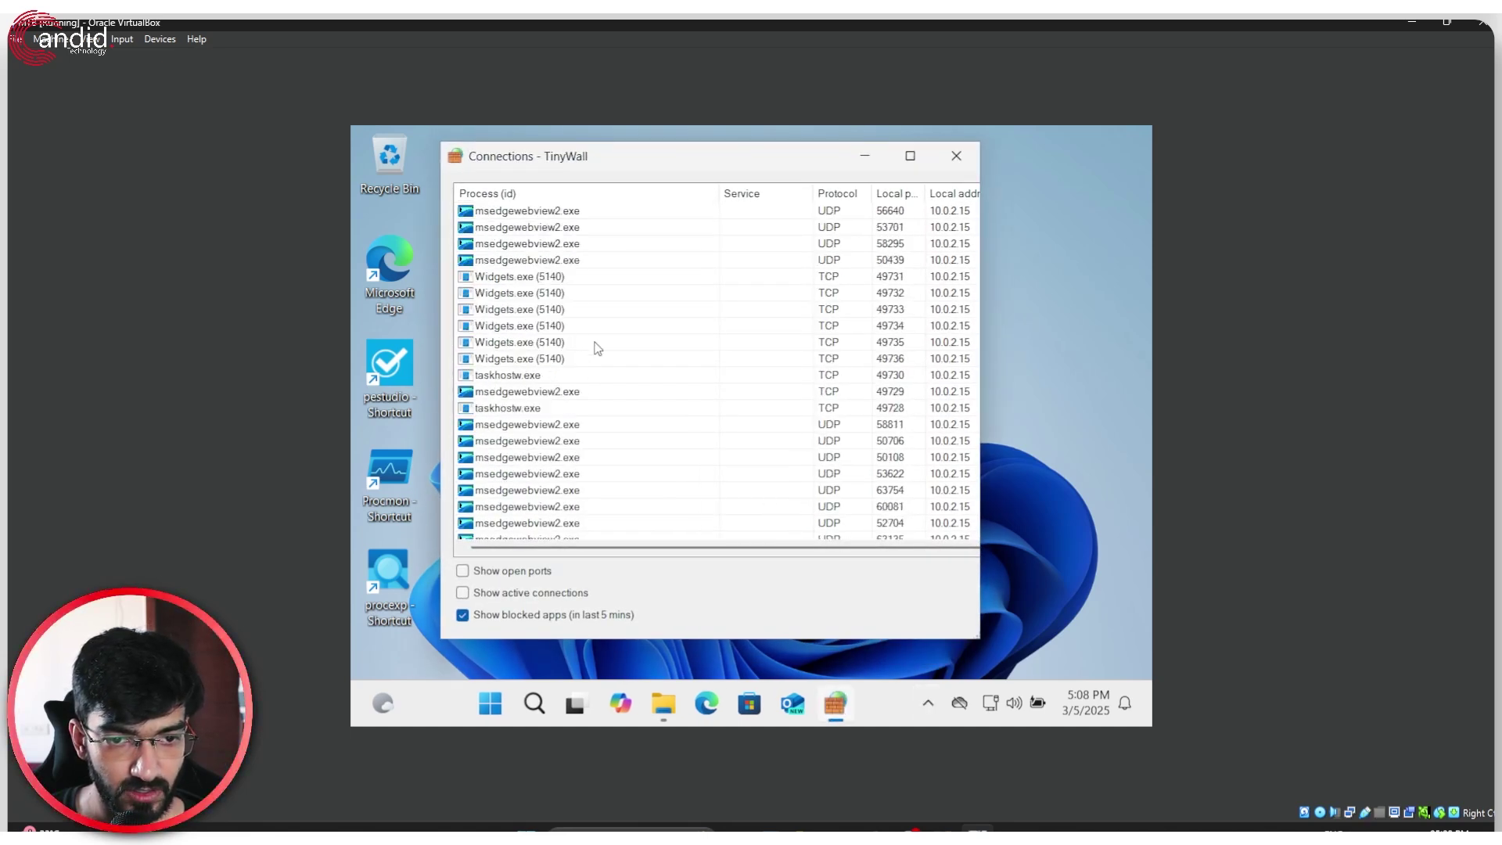
pyautogui.click(910, 155)
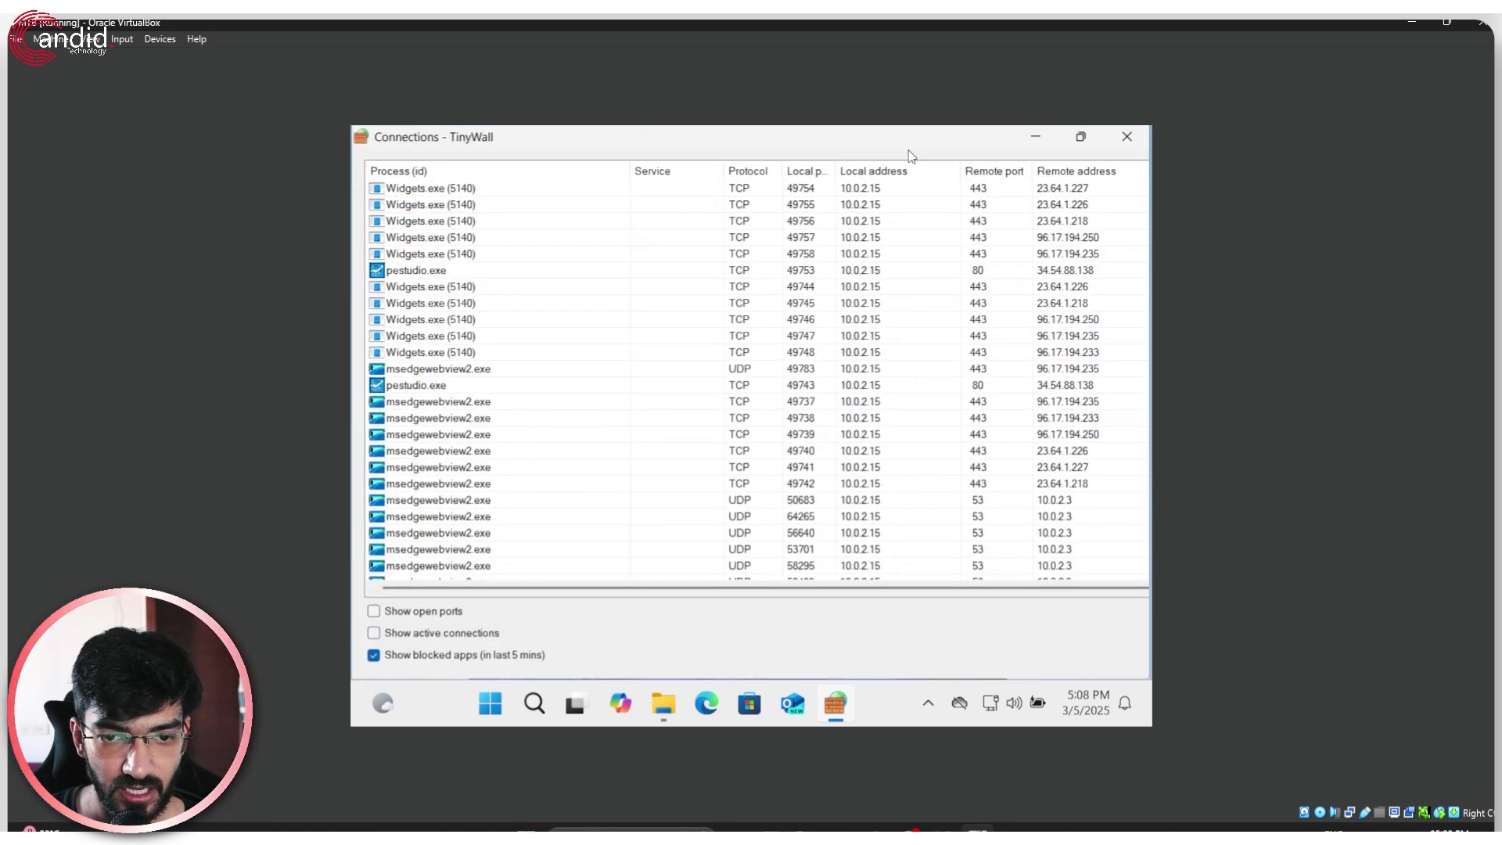
pyautogui.click(419, 658)
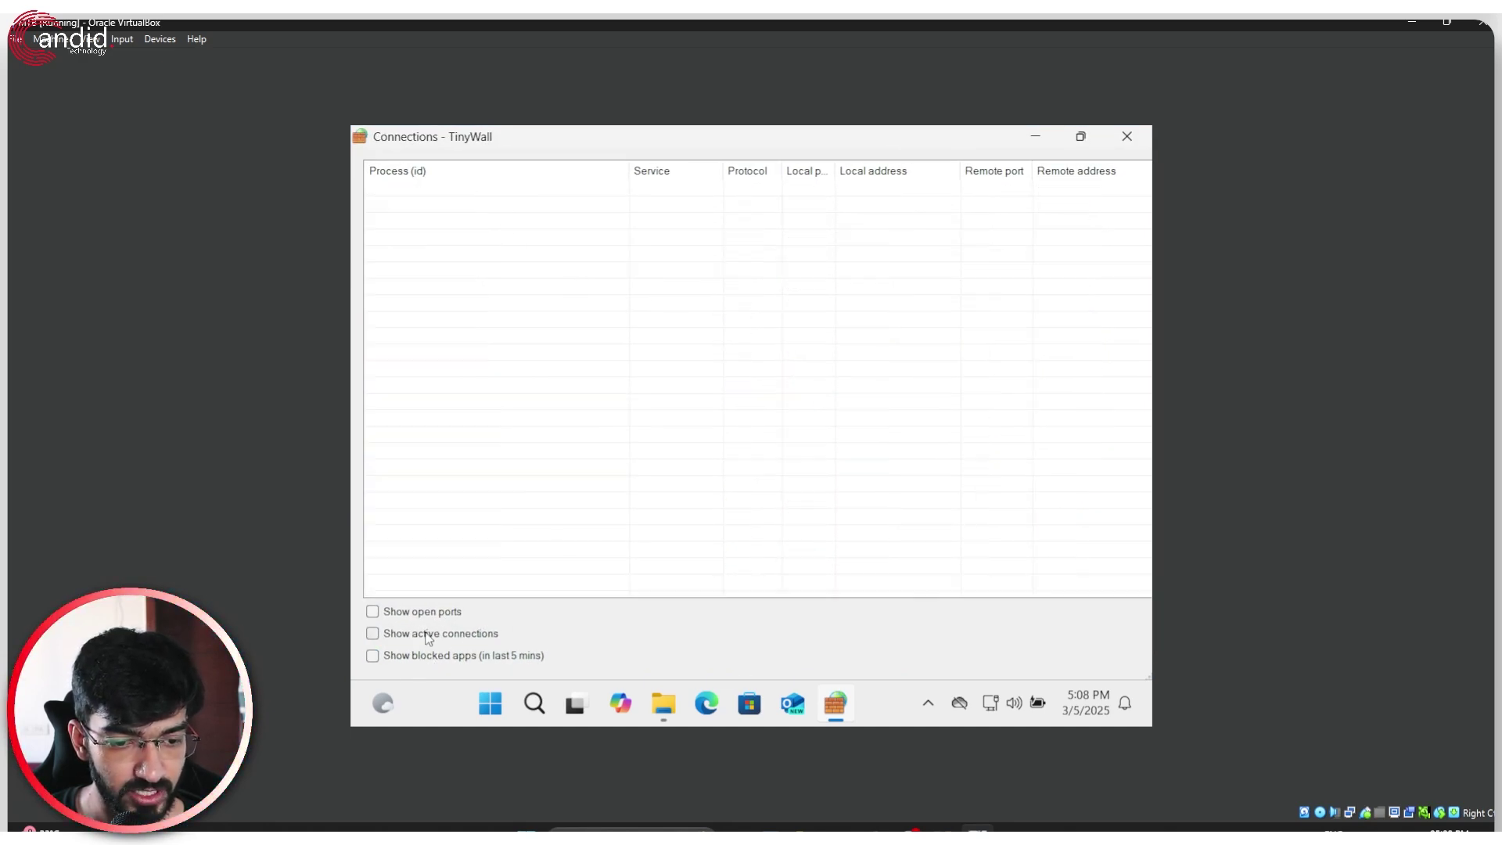
pyautogui.click(428, 635)
# - Inspect the System and two svchost.exe connections, briefly toggling open ports on and off
pyautogui.click(491, 189)
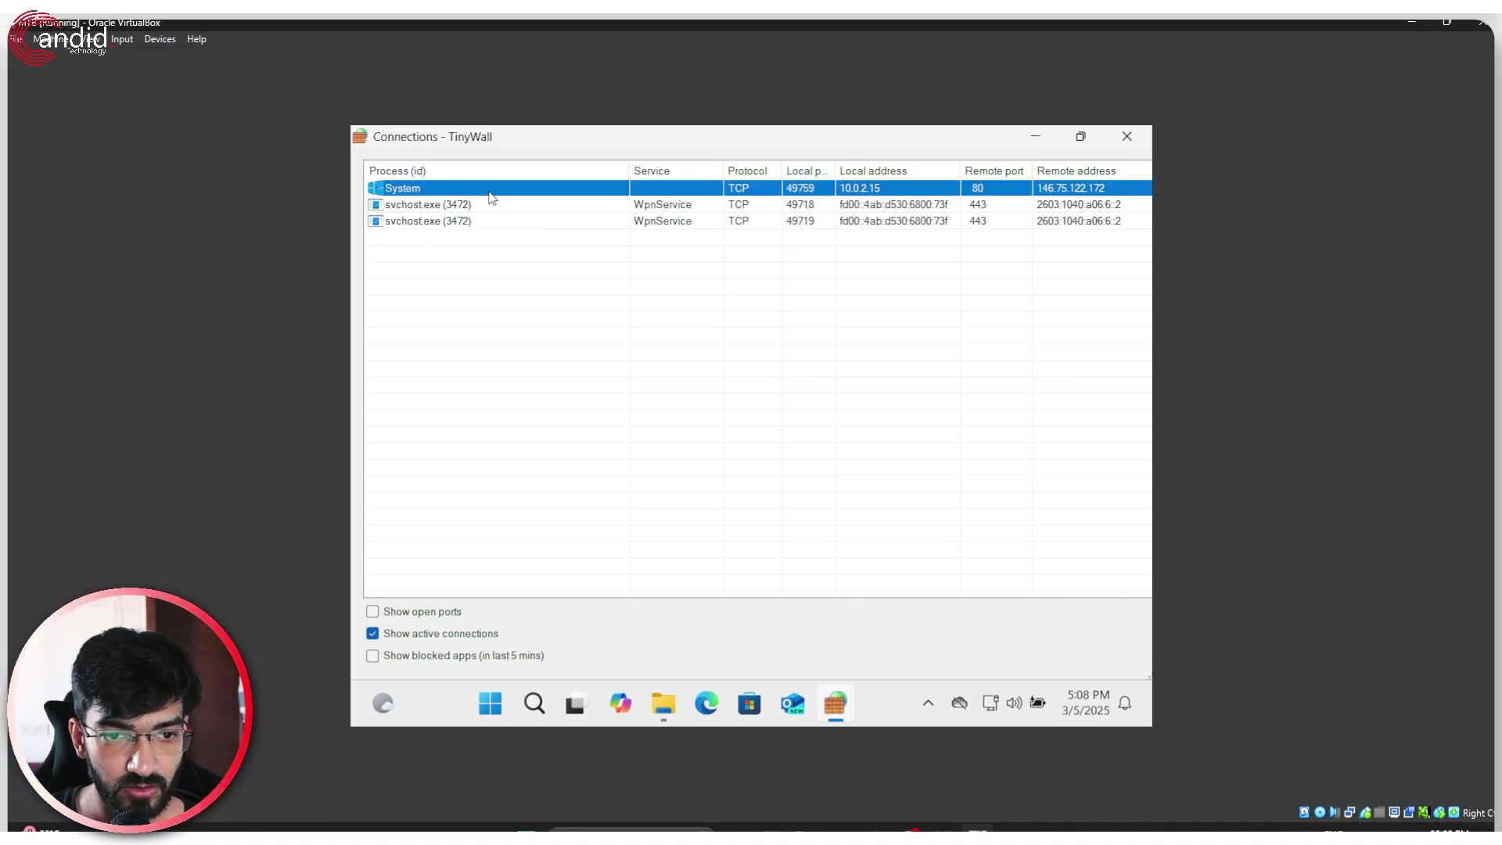
pyautogui.click(491, 205)
pyautogui.click(517, 222)
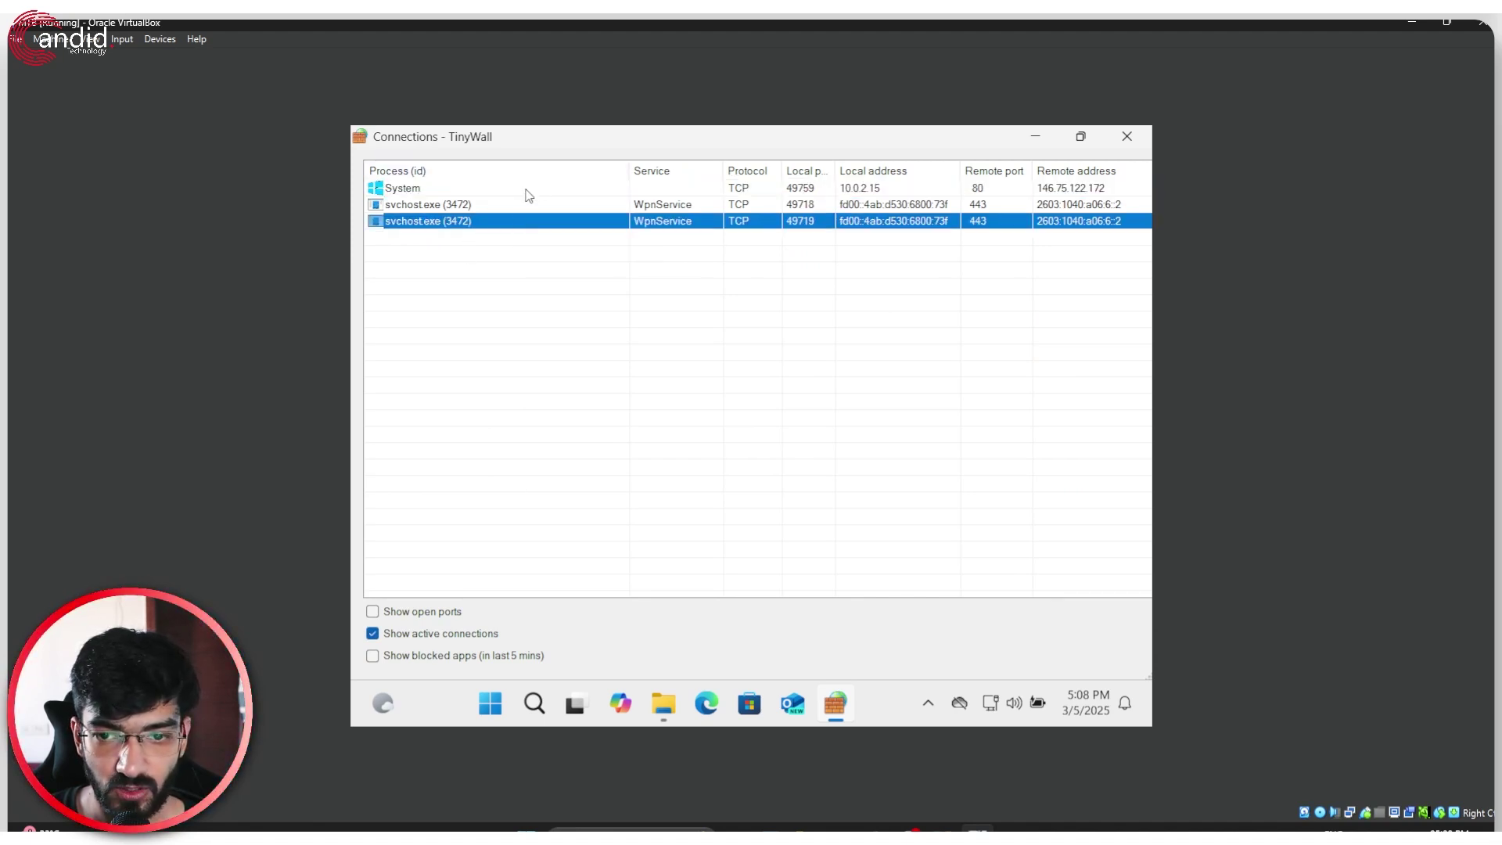
pyautogui.click(423, 612)
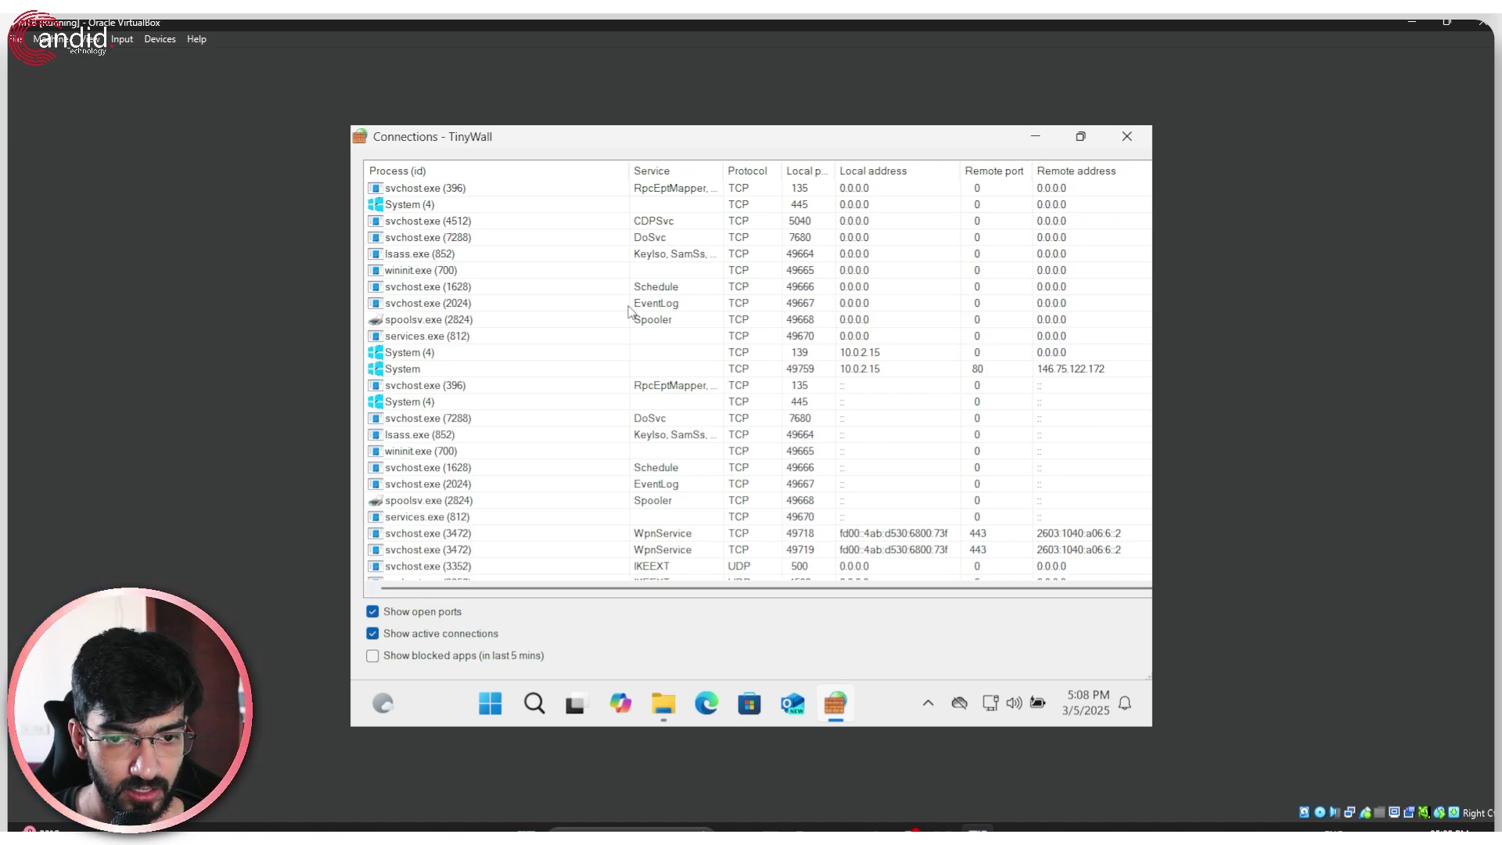
pyautogui.click(431, 614)
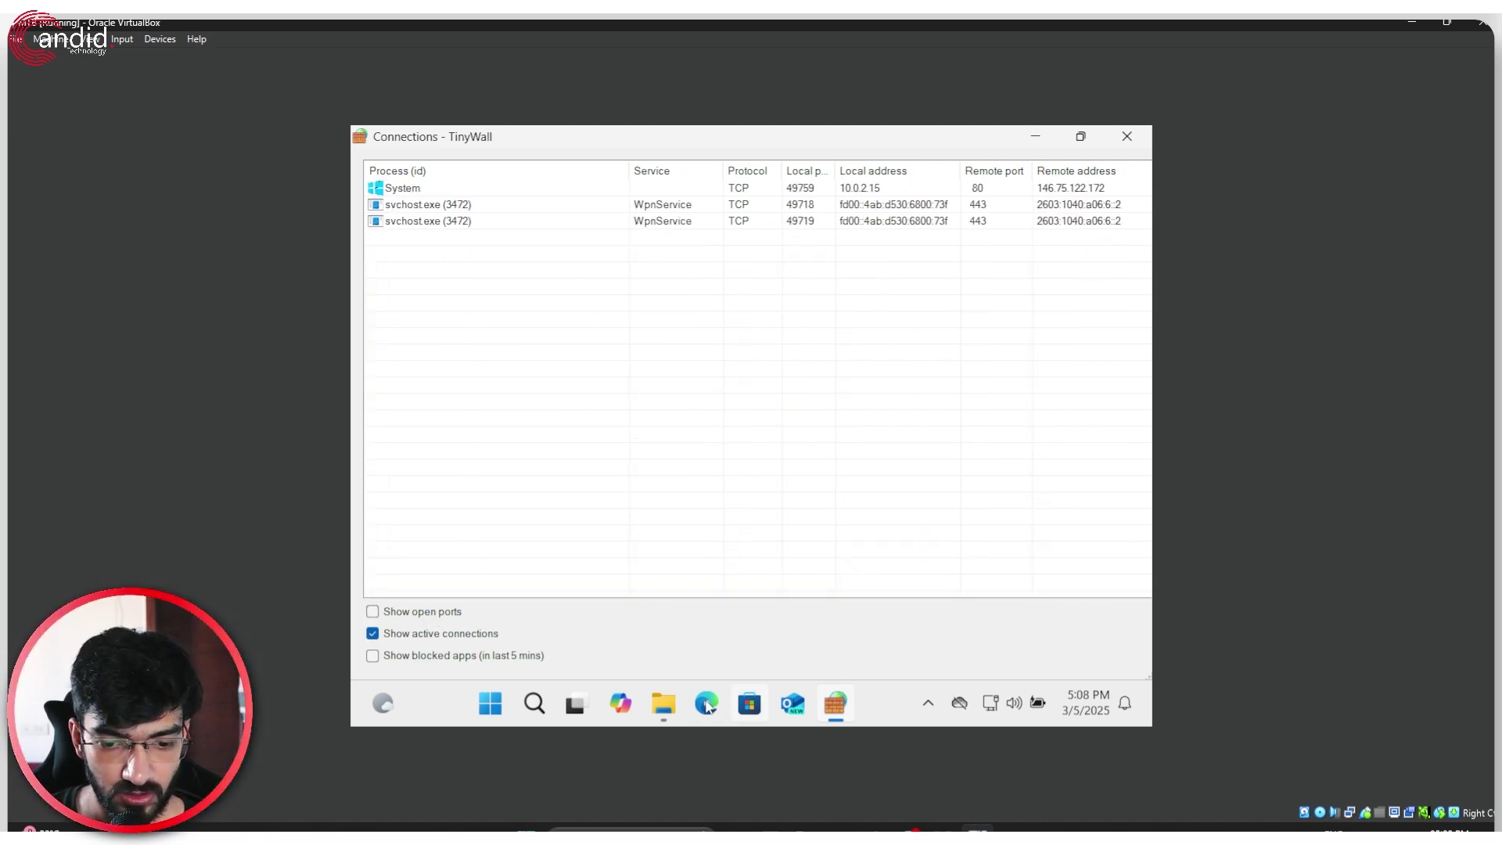
pyautogui.click(664, 702)
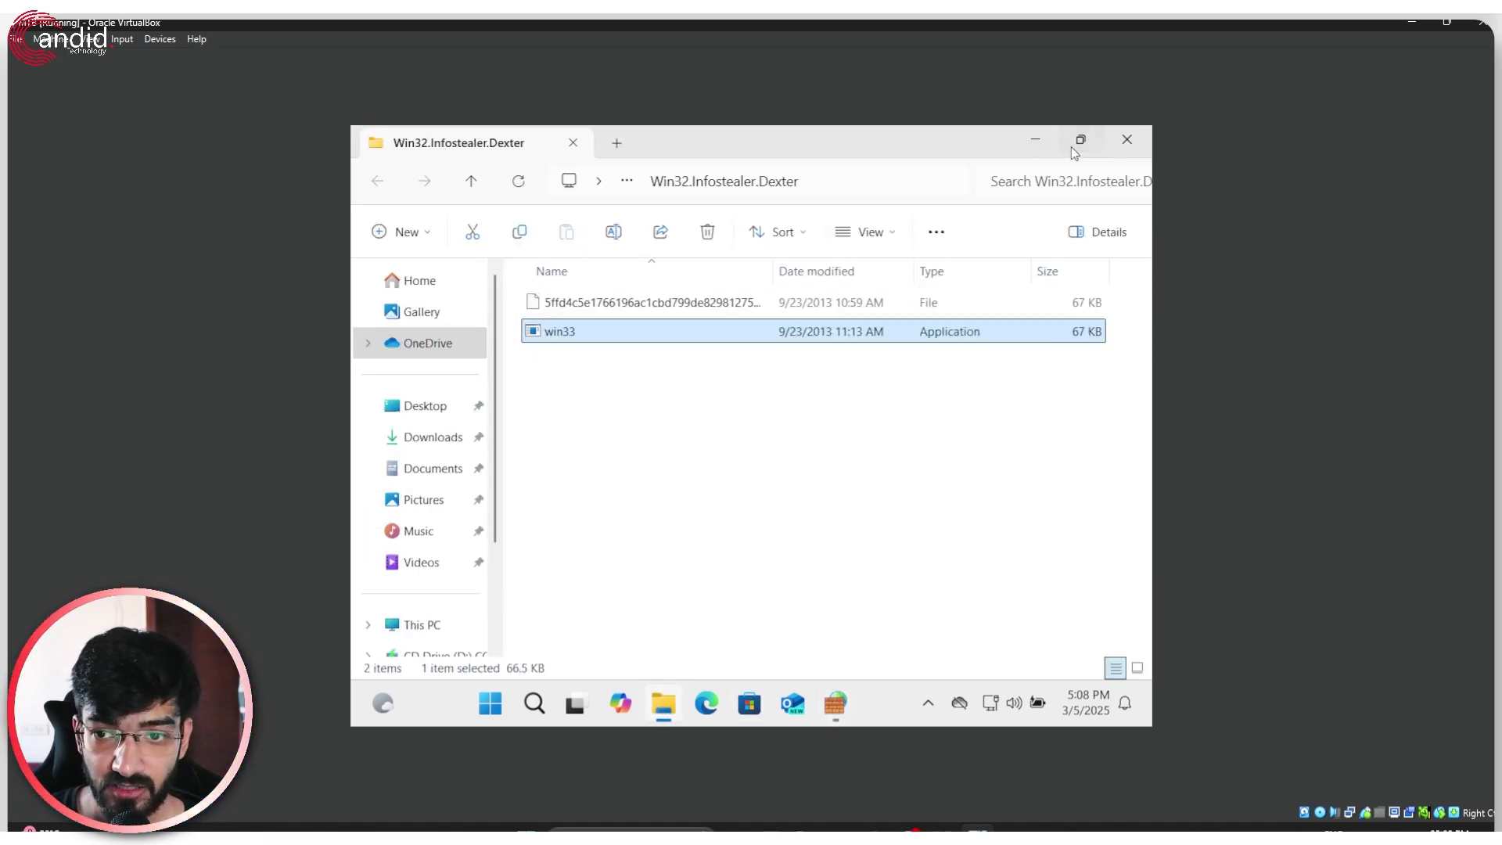
# - Restore the Dexter folder window beside TinyWall and list only recently blocked apps
pyautogui.click(1076, 145)
pyautogui.moveTo(789, 435); pyautogui.dragTo(854, 292)
pyautogui.click(391, 657)
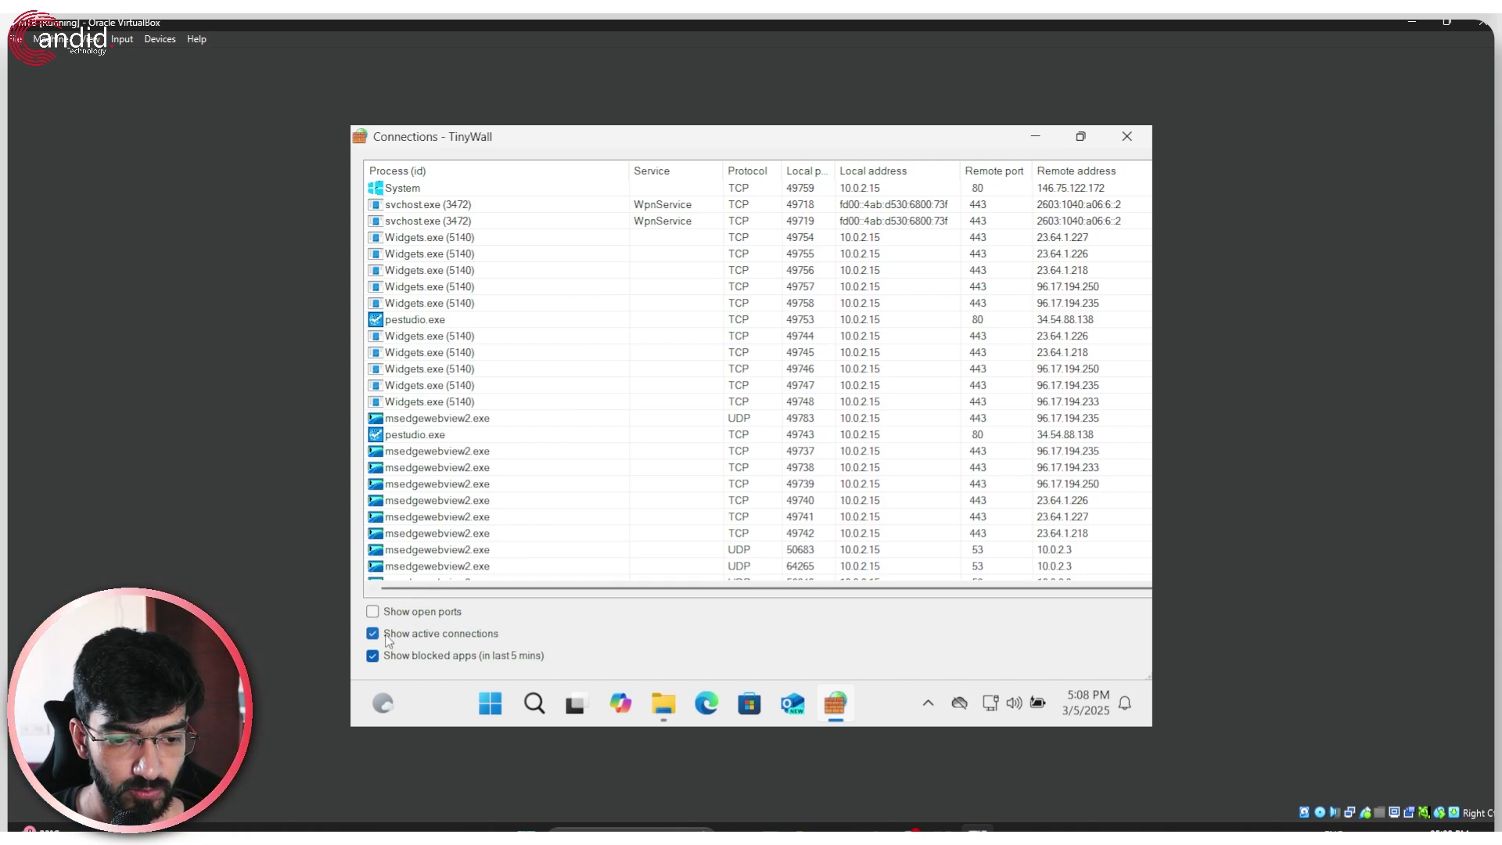
pyautogui.click(373, 634)
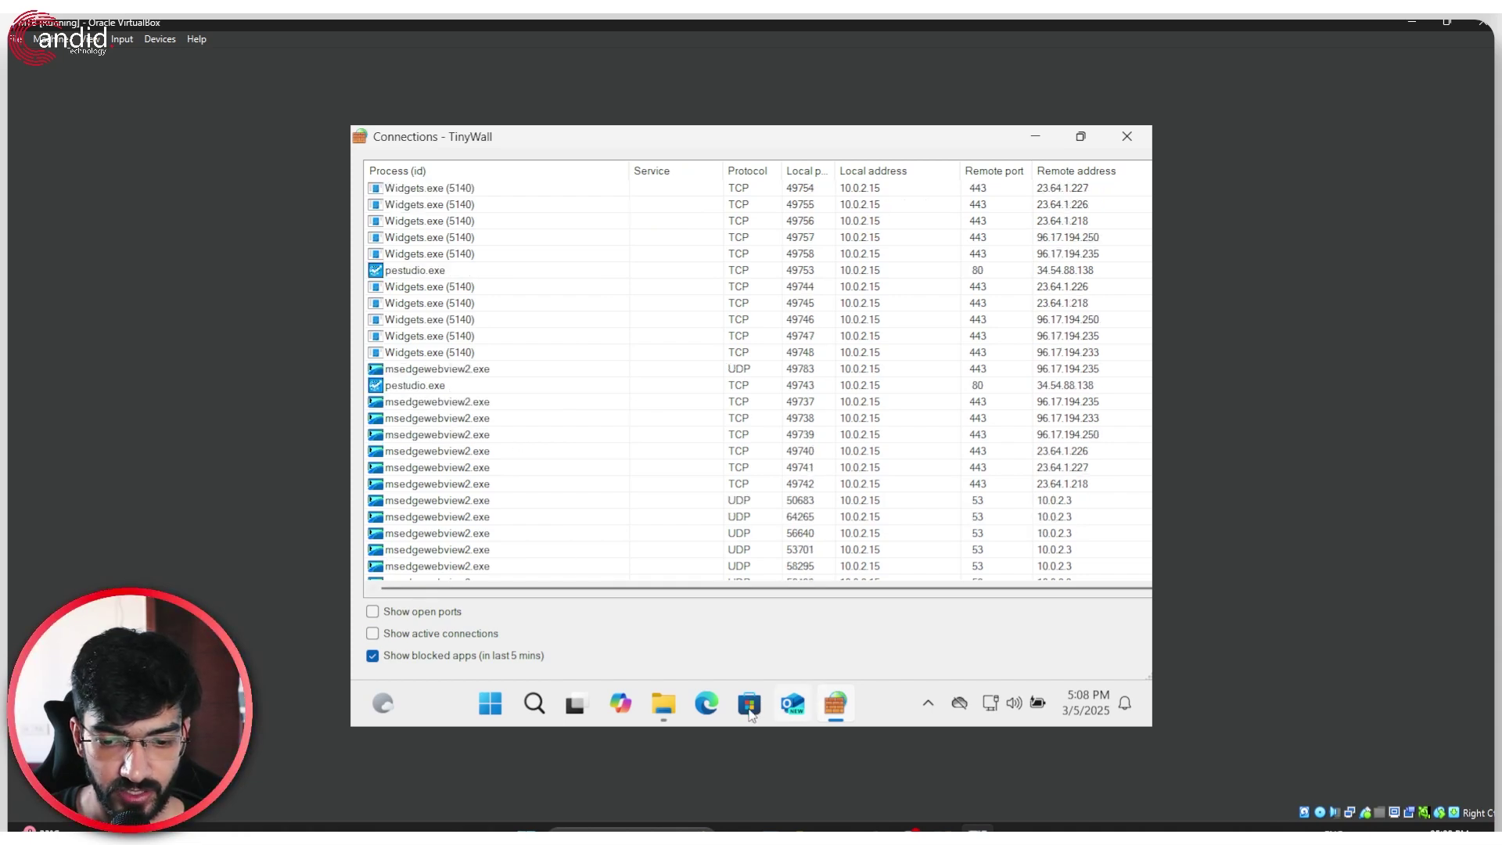
pyautogui.click(664, 702)
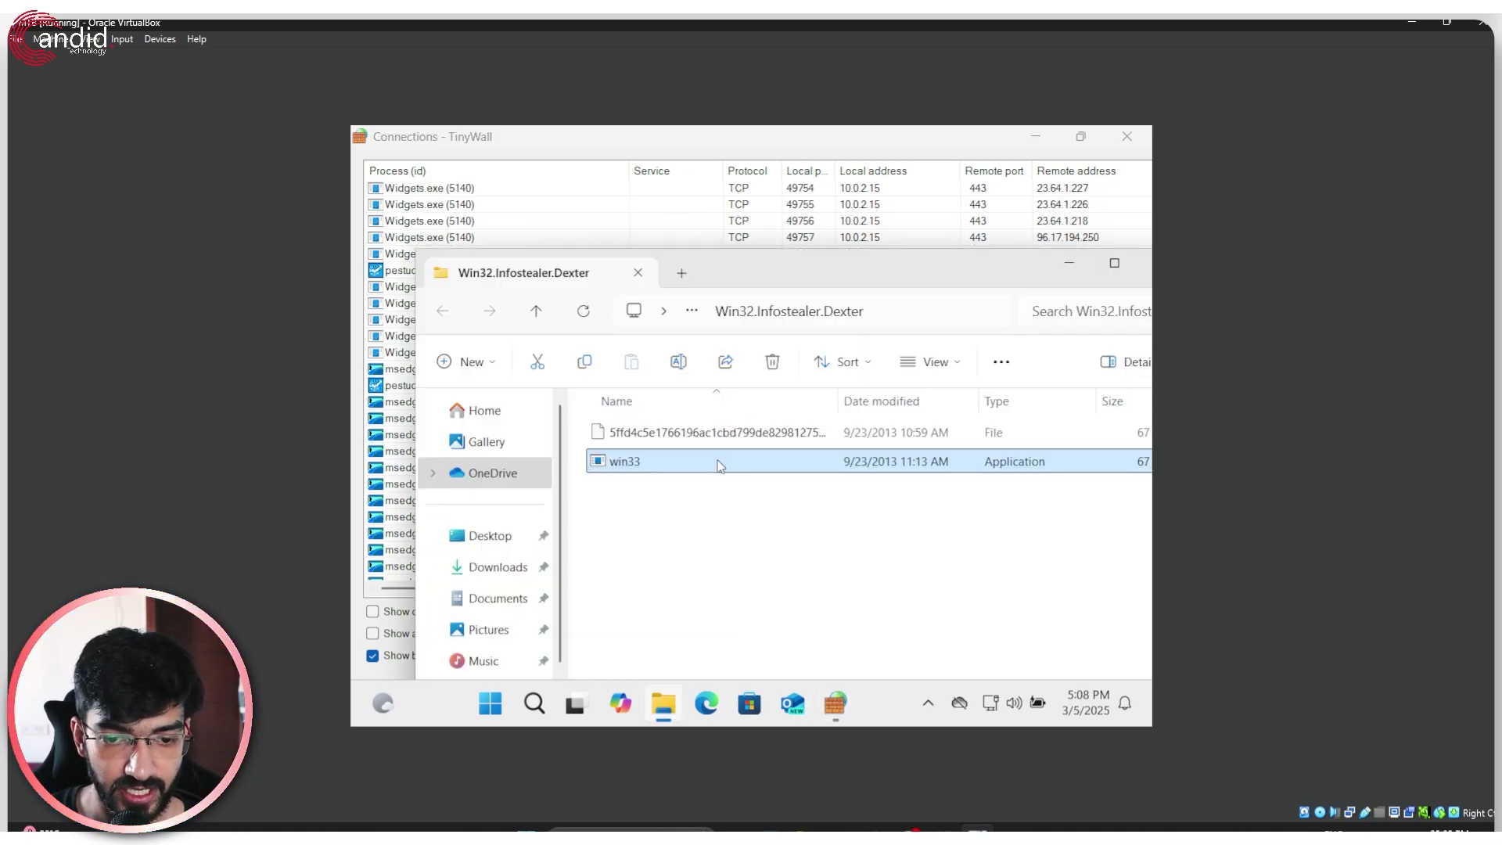
pyautogui.moveTo(721, 466)
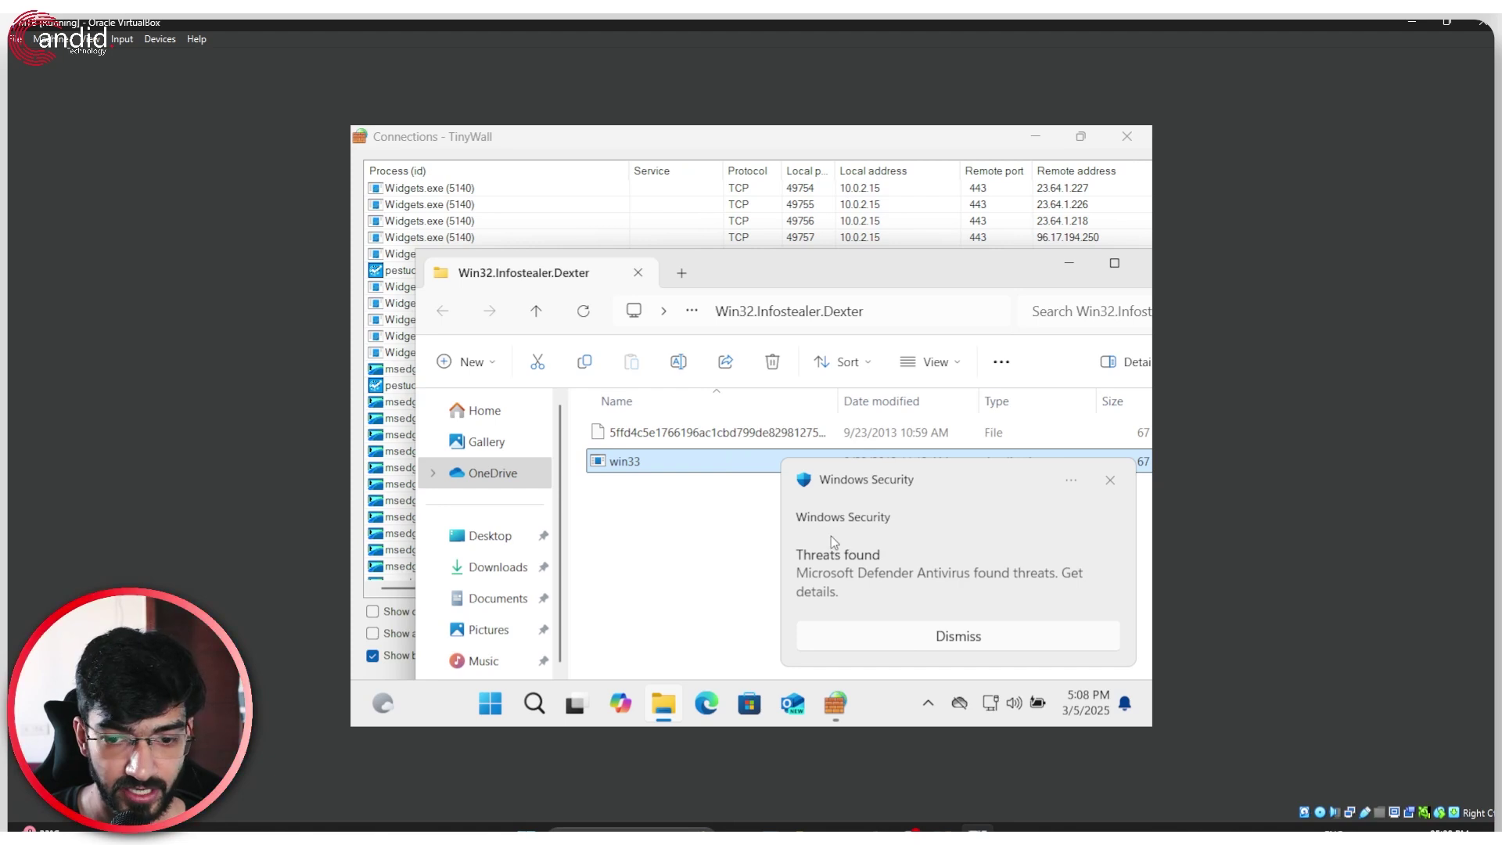
# - Allow PWS:Win32/Dexter.A on the device, approve the UAC prompt, and close Windows Security
pyautogui.click(853, 541)
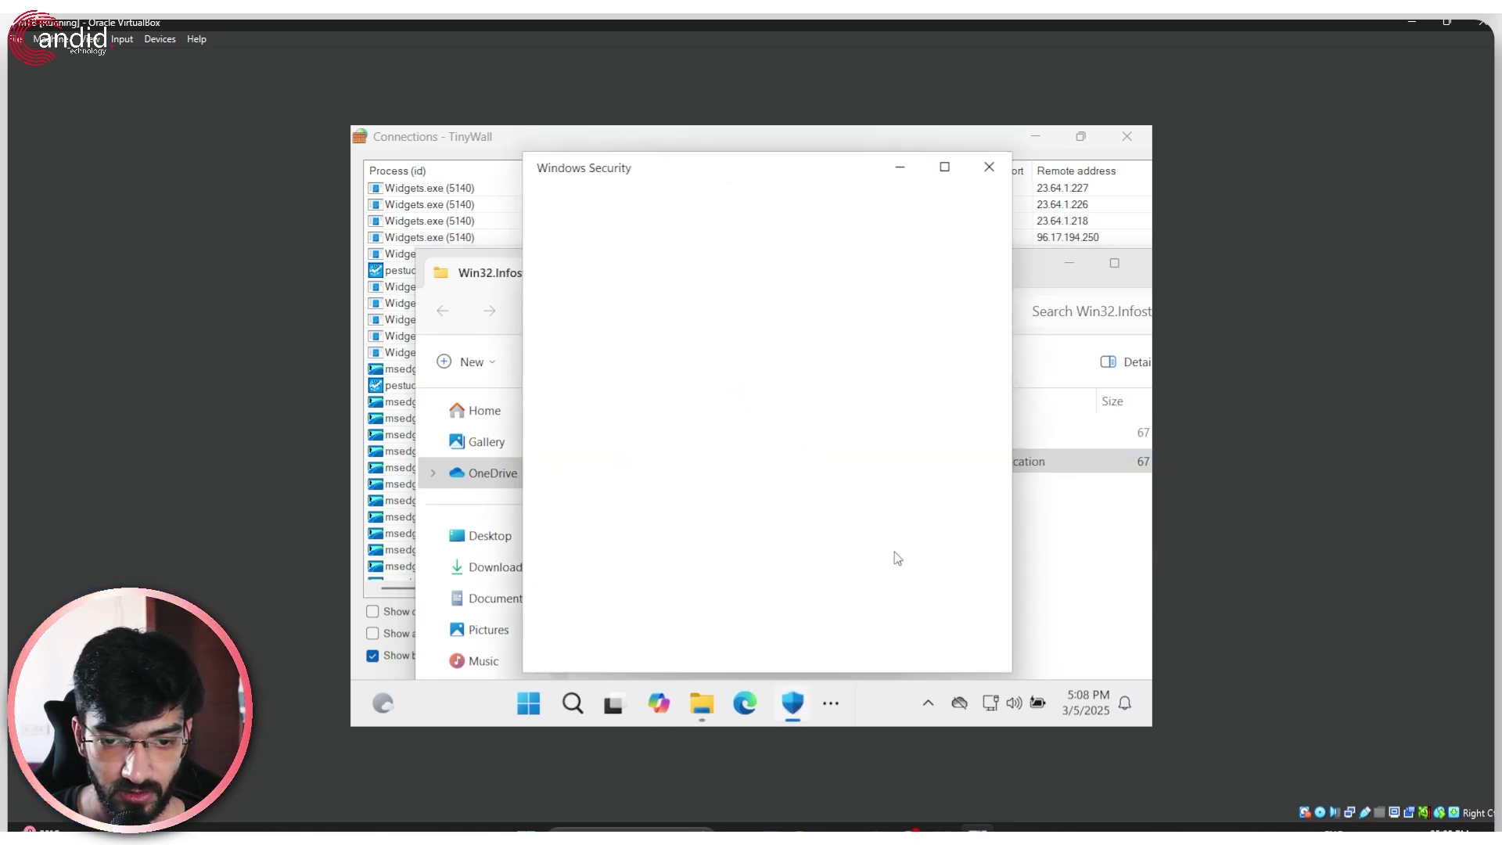
pyautogui.scroll(-2, 764, 513)
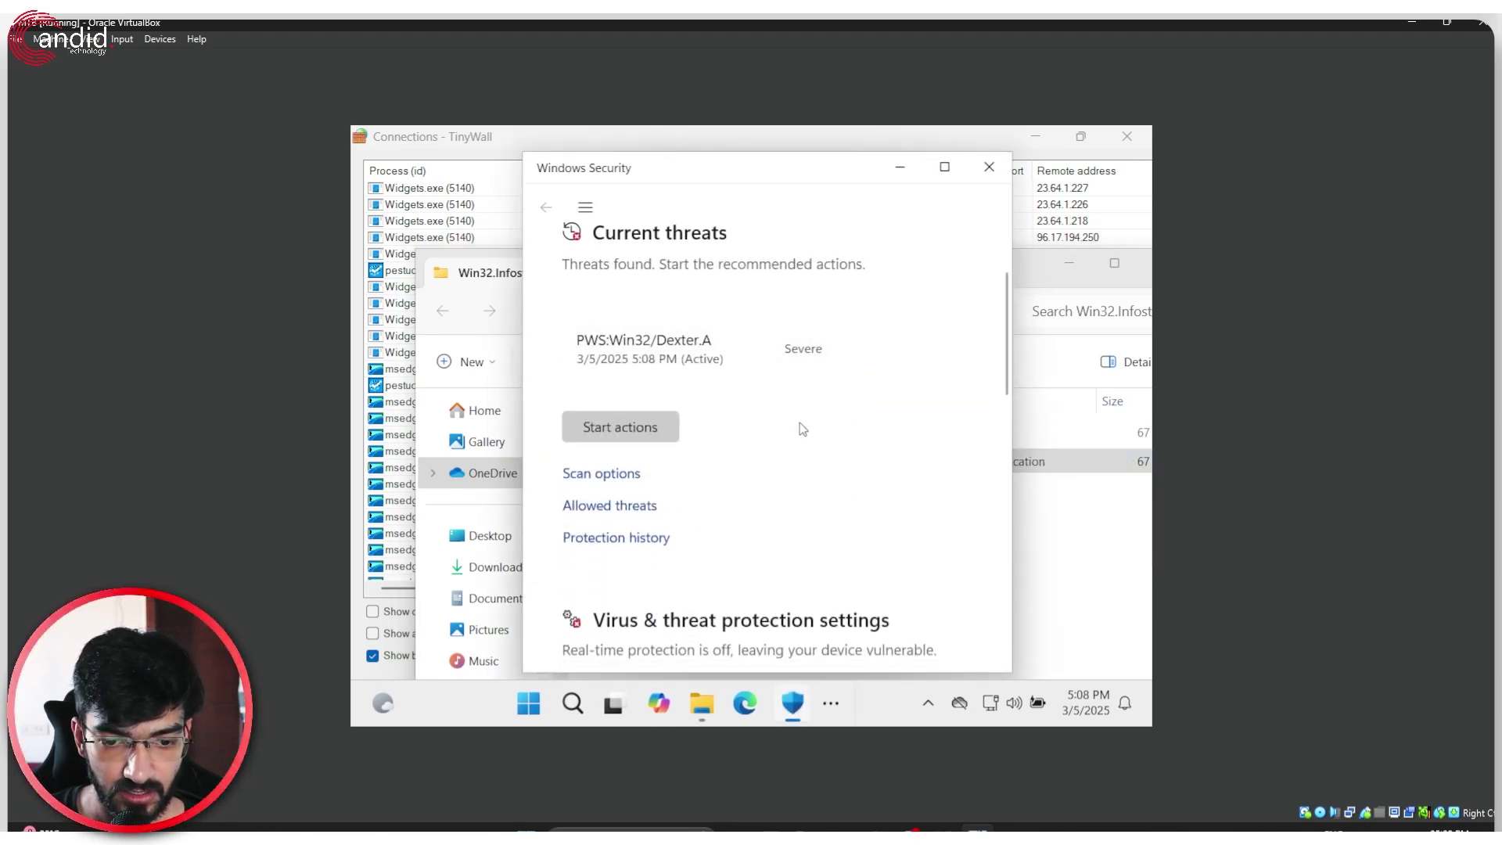
pyautogui.click(825, 349)
pyautogui.click(627, 480)
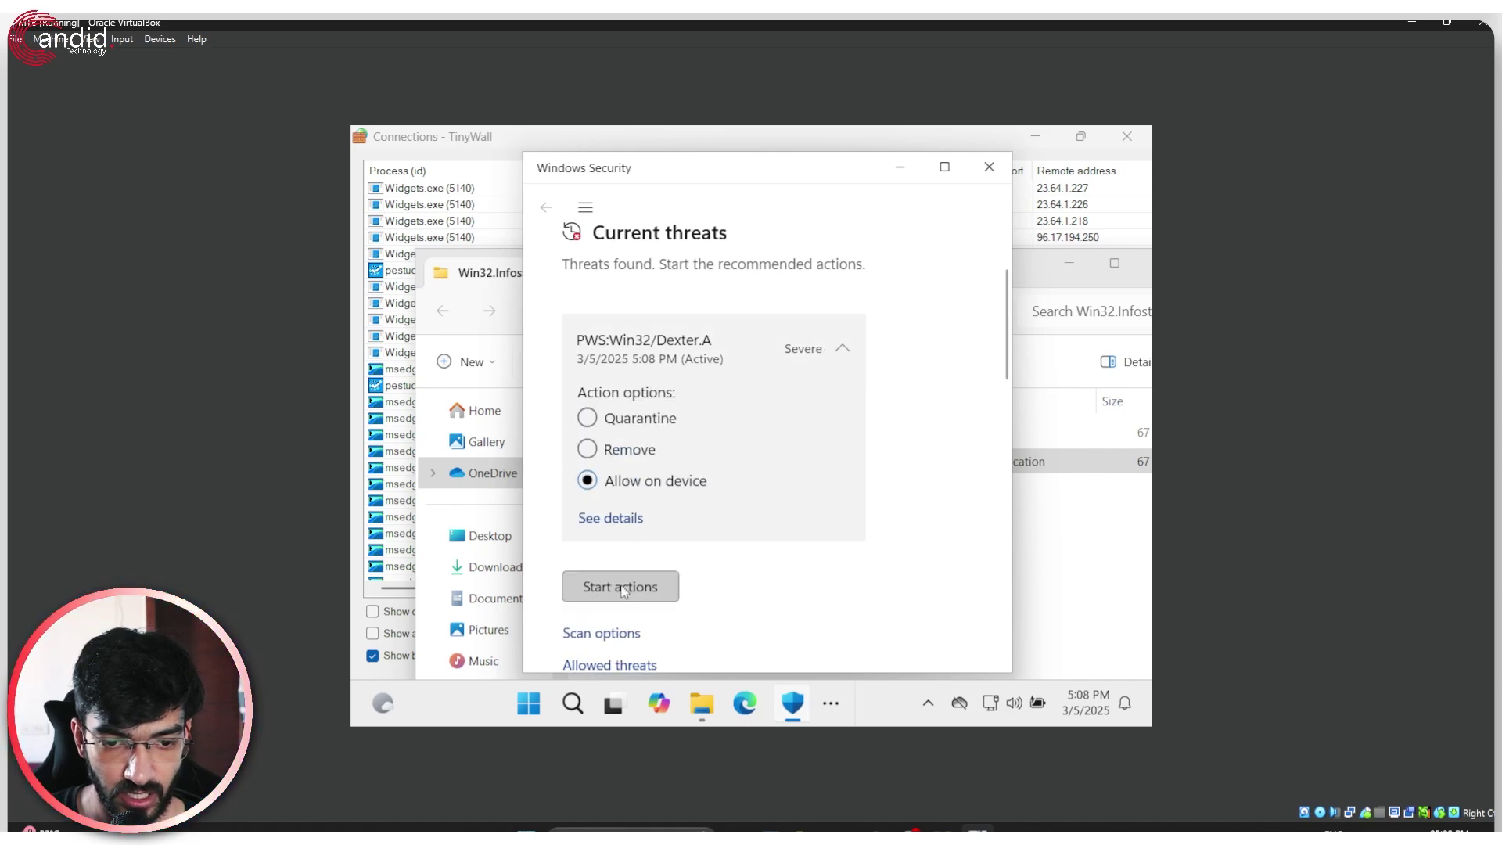
pyautogui.click(622, 589)
pyautogui.click(654, 568)
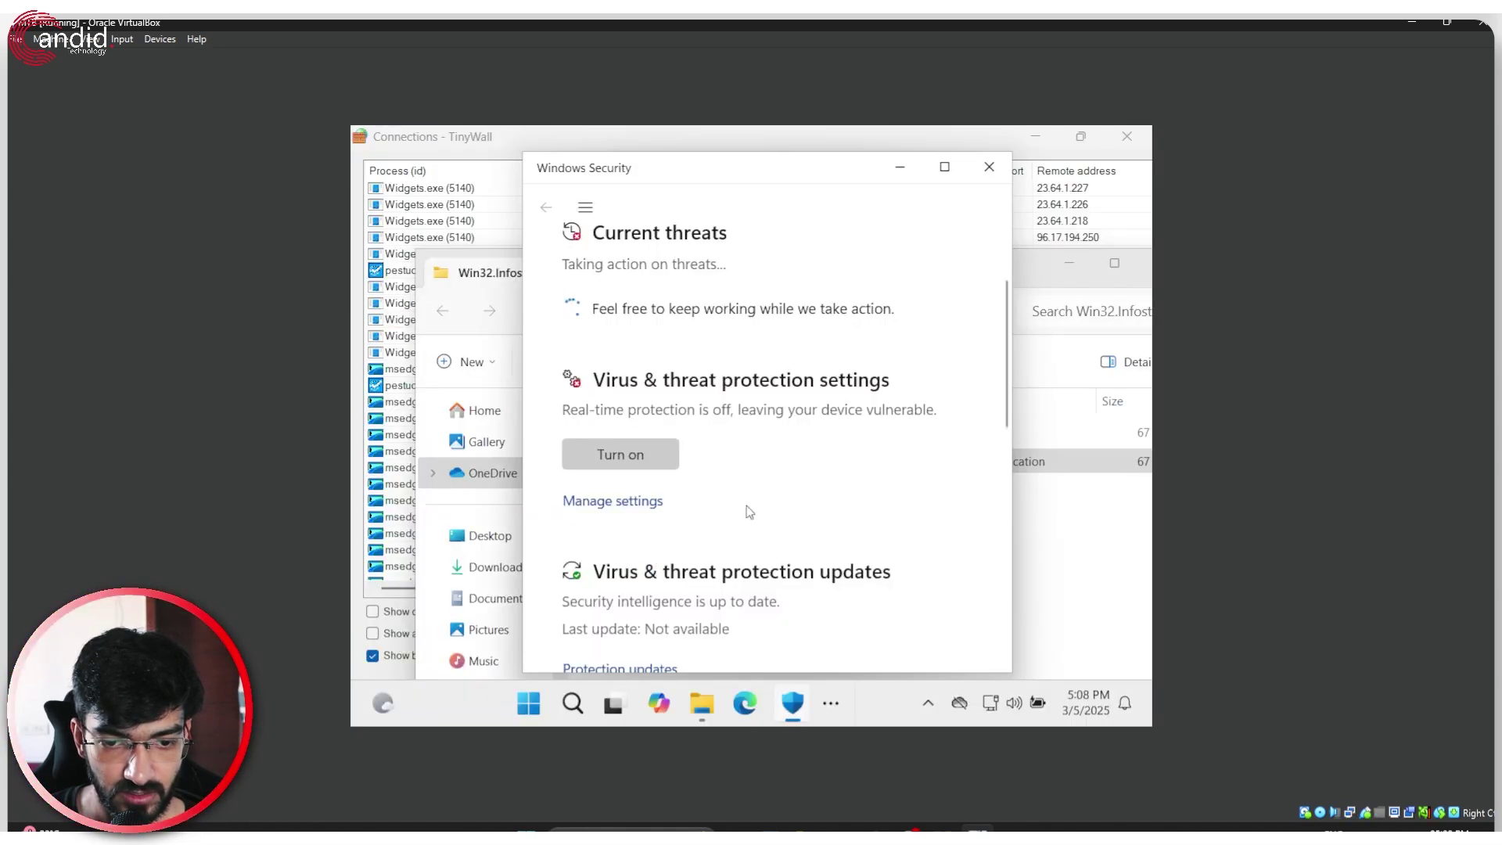
pyautogui.click(989, 167)
pyautogui.moveTo(978, 267); pyautogui.dragTo(889, 295)
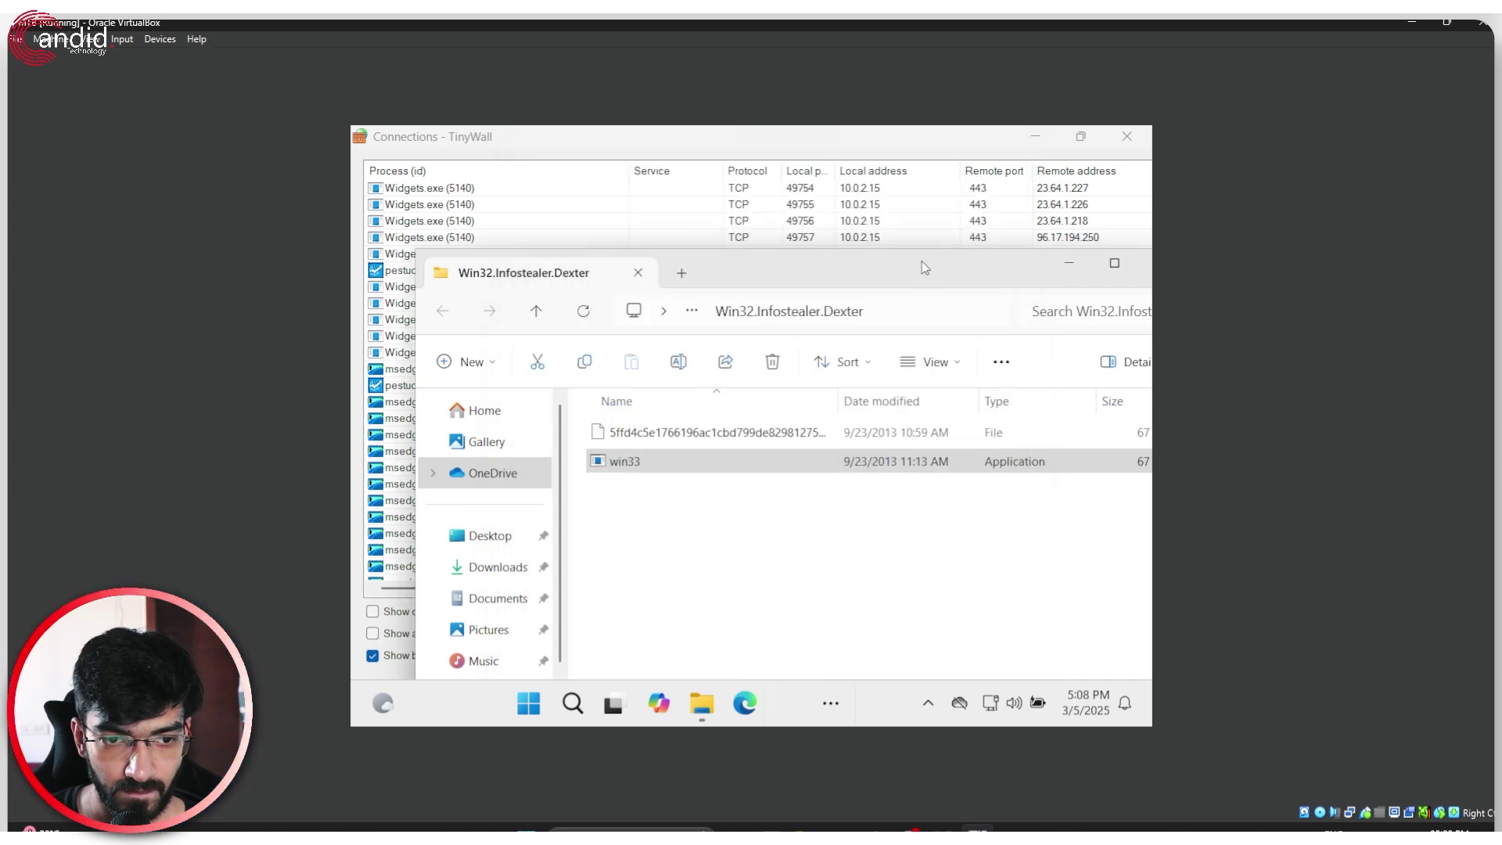
# - Minimize the folder window and list both active connections and blocked apps in TinyWall
pyautogui.click(978, 291)
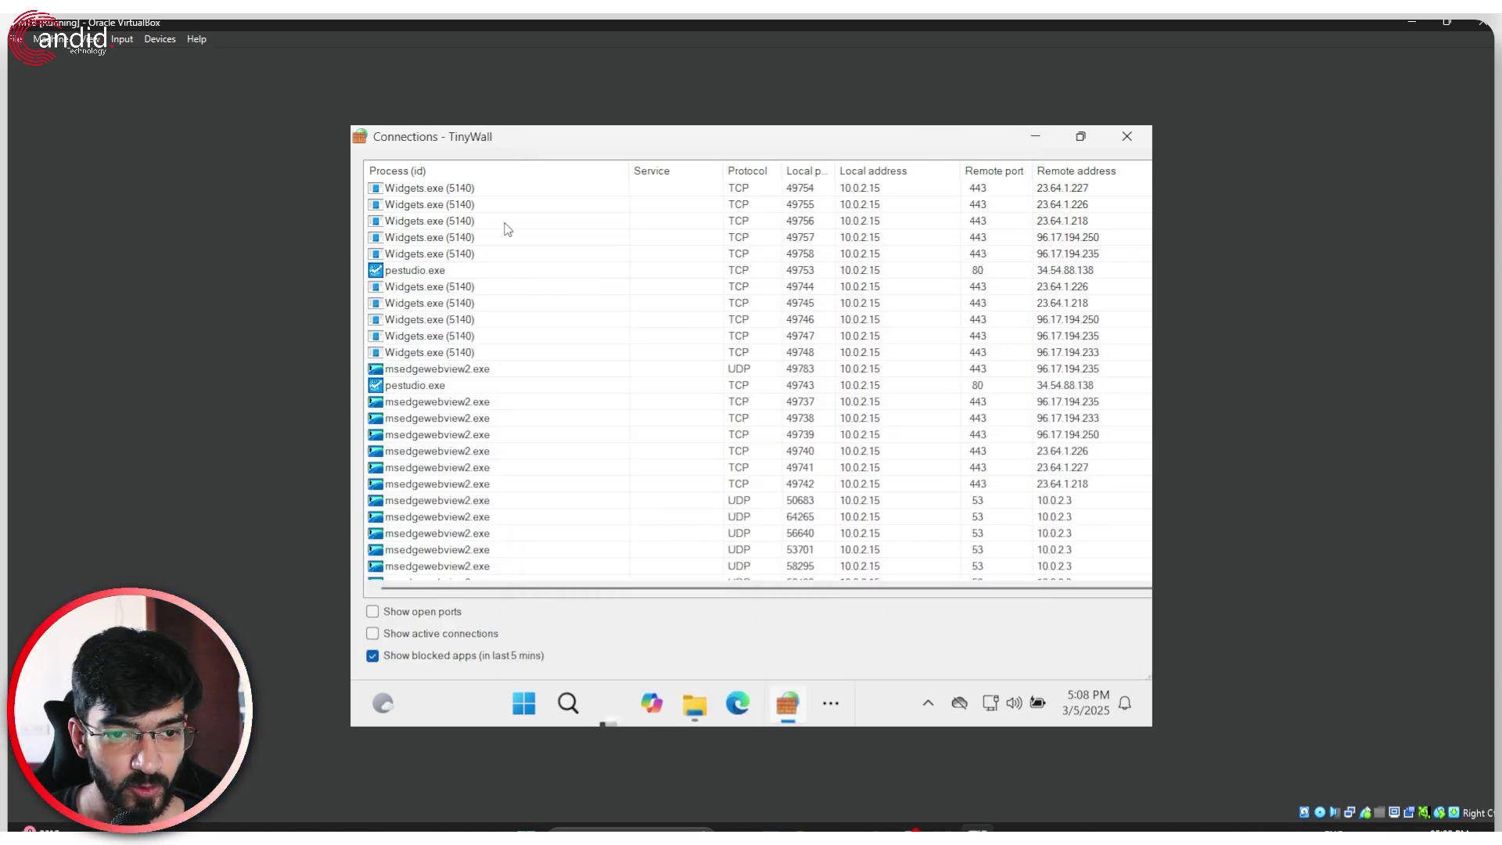
pyautogui.scroll(-5, 526, 287)
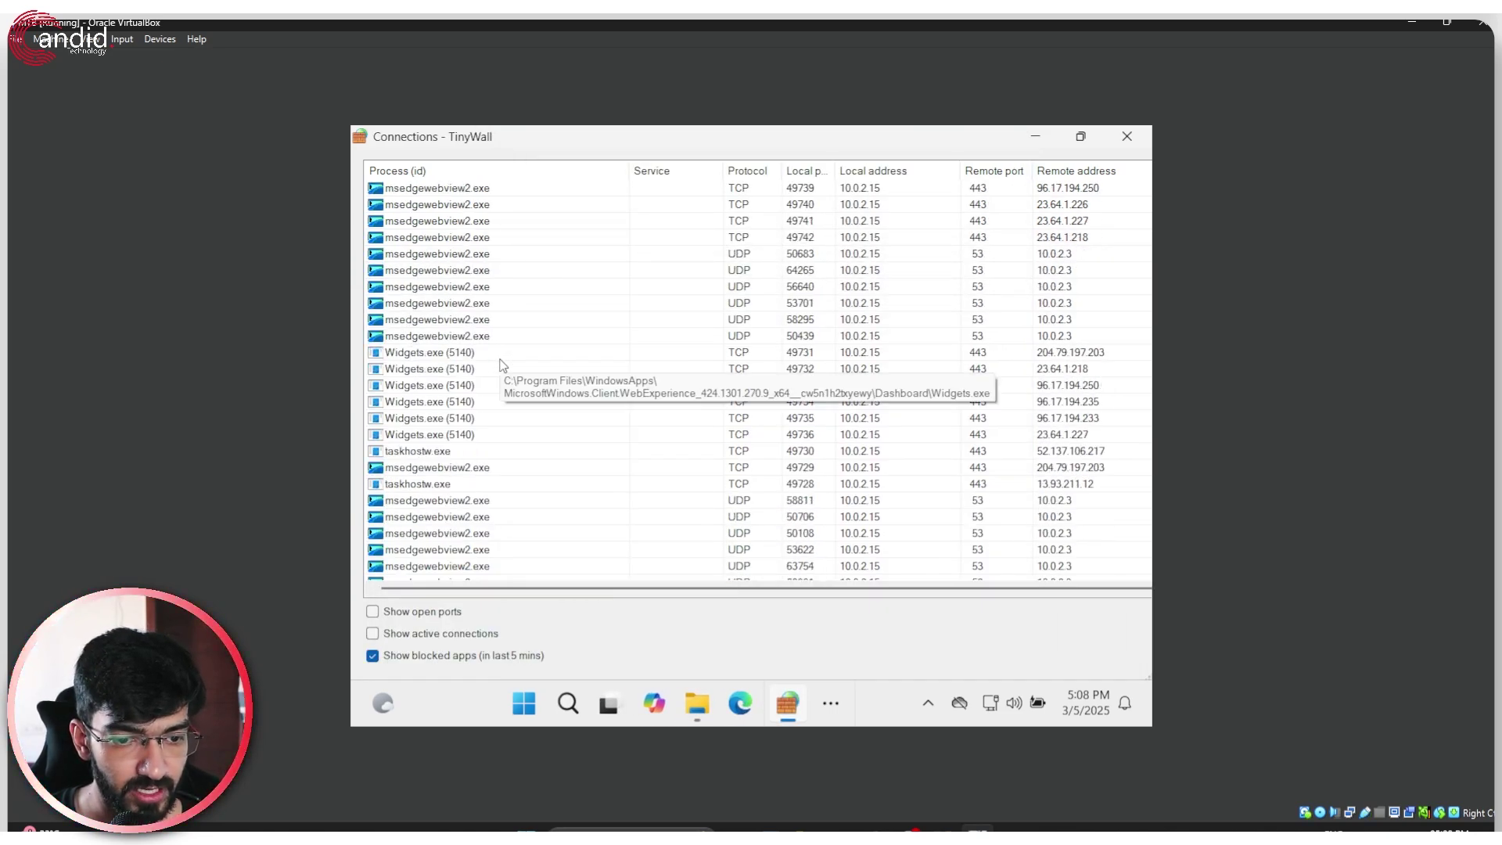
pyautogui.scroll(-5, 532, 367)
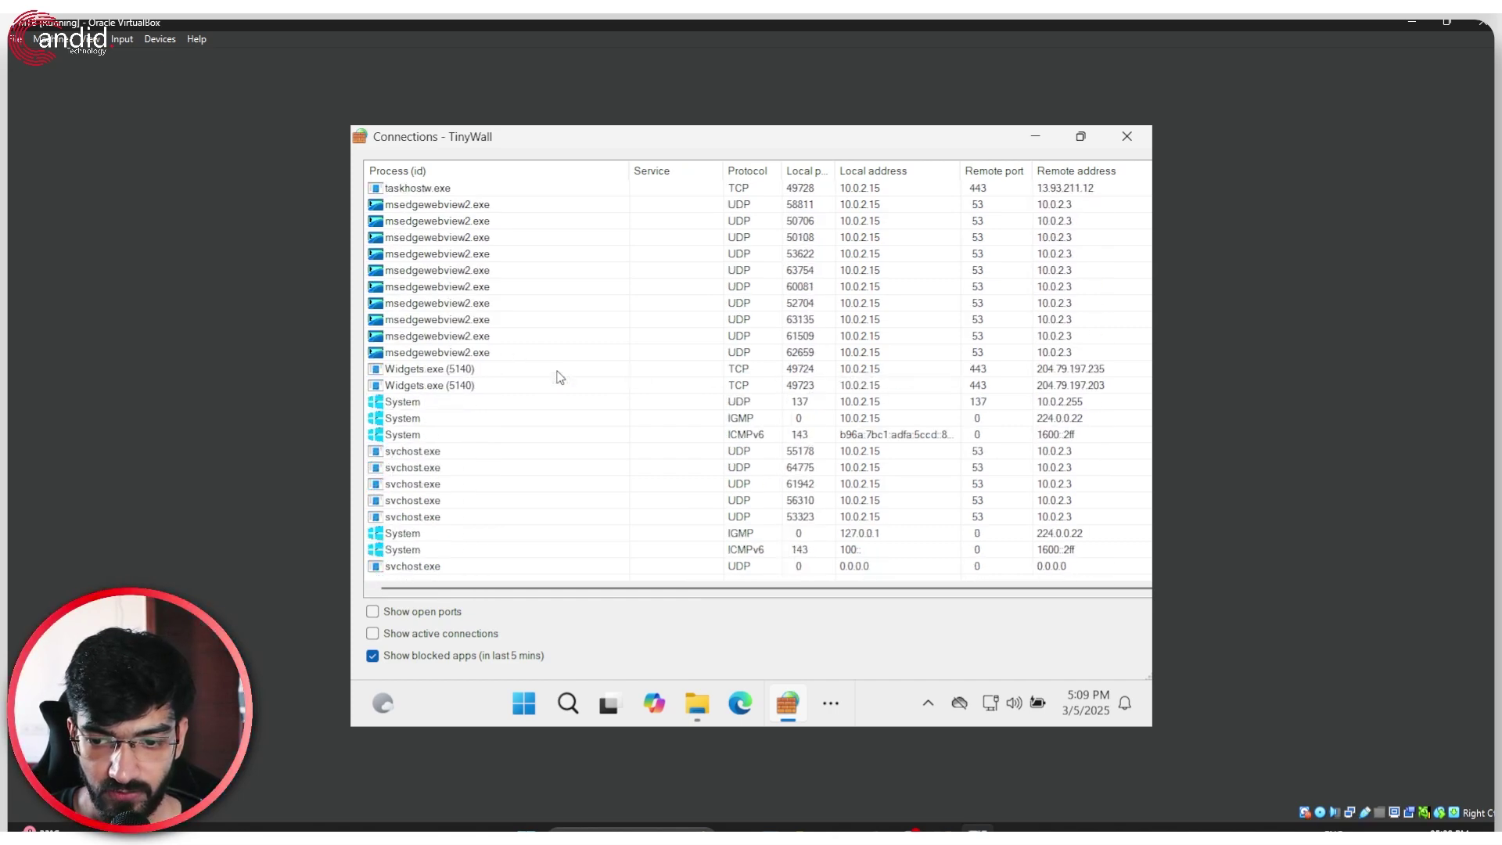
pyautogui.click(454, 635)
pyautogui.click(442, 660)
pyautogui.click(374, 655)
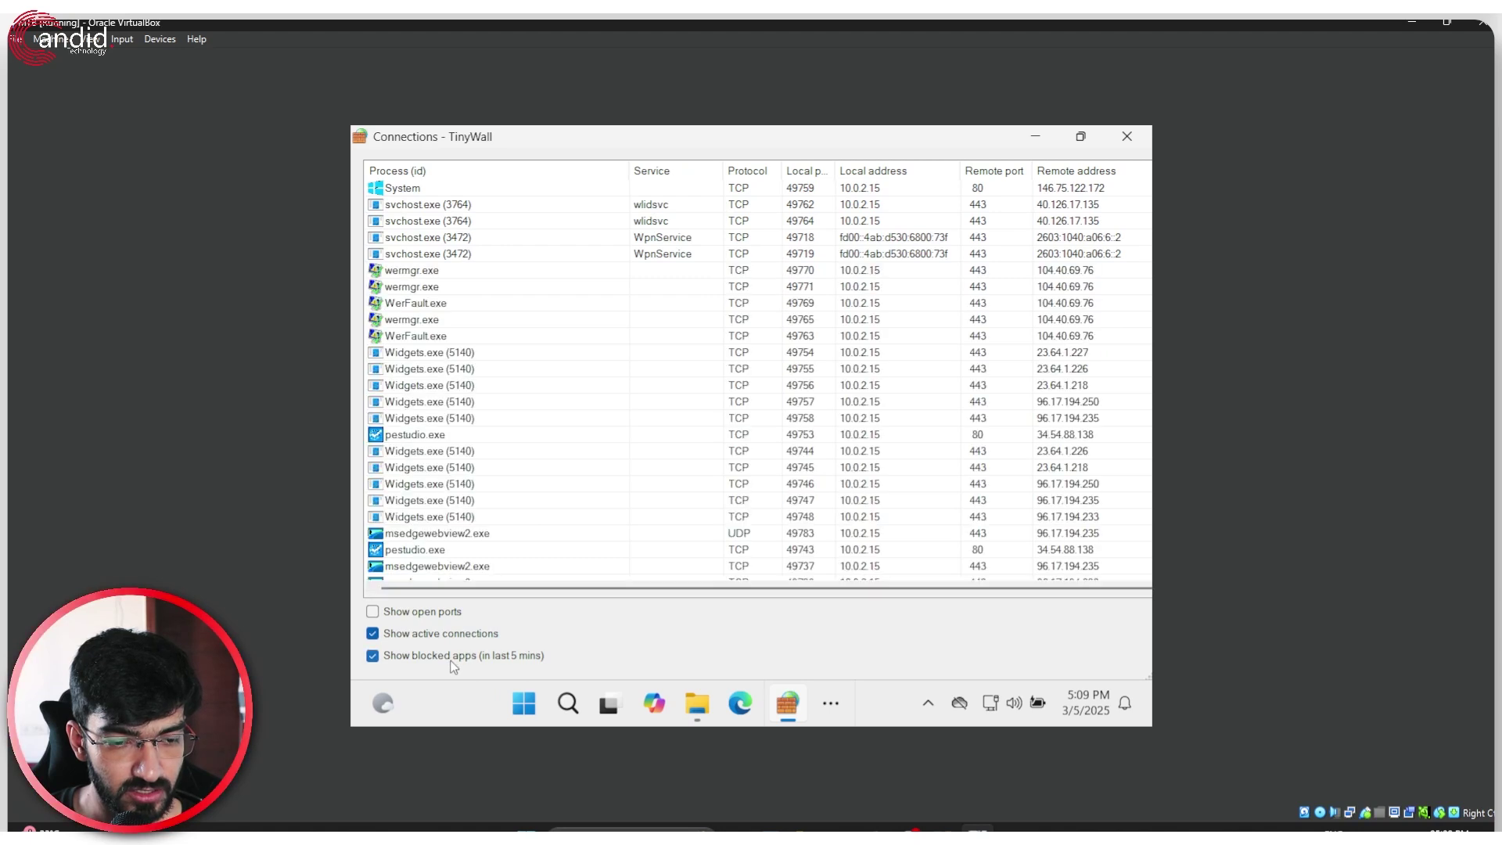
# - Inspect the wermgr.exe and WerFault.exe connections to 104.40.69.76 on ports 49763–49771
pyautogui.click(466, 274)
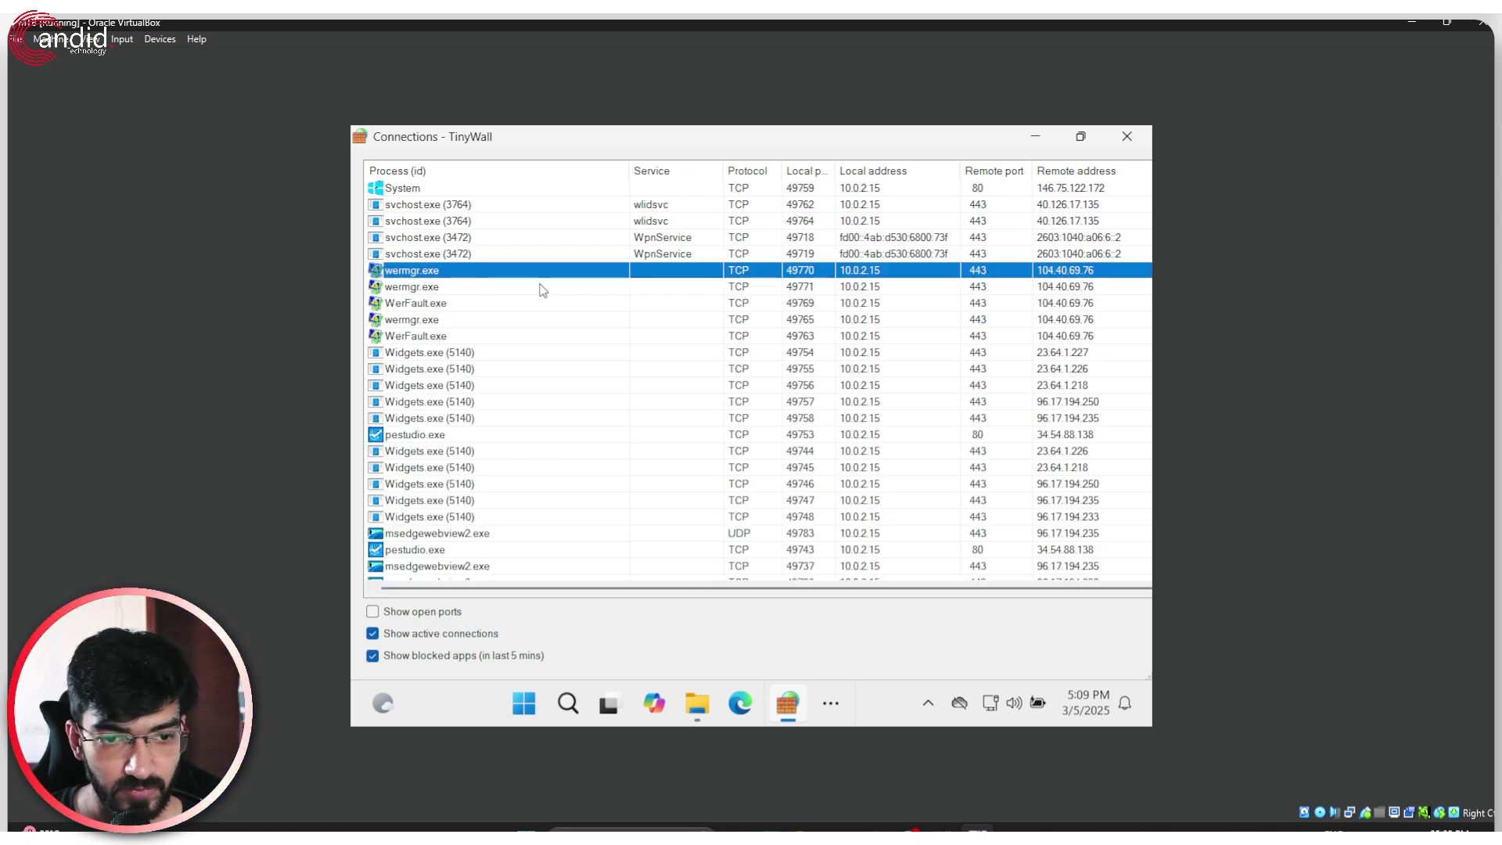
pyautogui.click(470, 291)
pyautogui.click(469, 305)
pyautogui.click(472, 320)
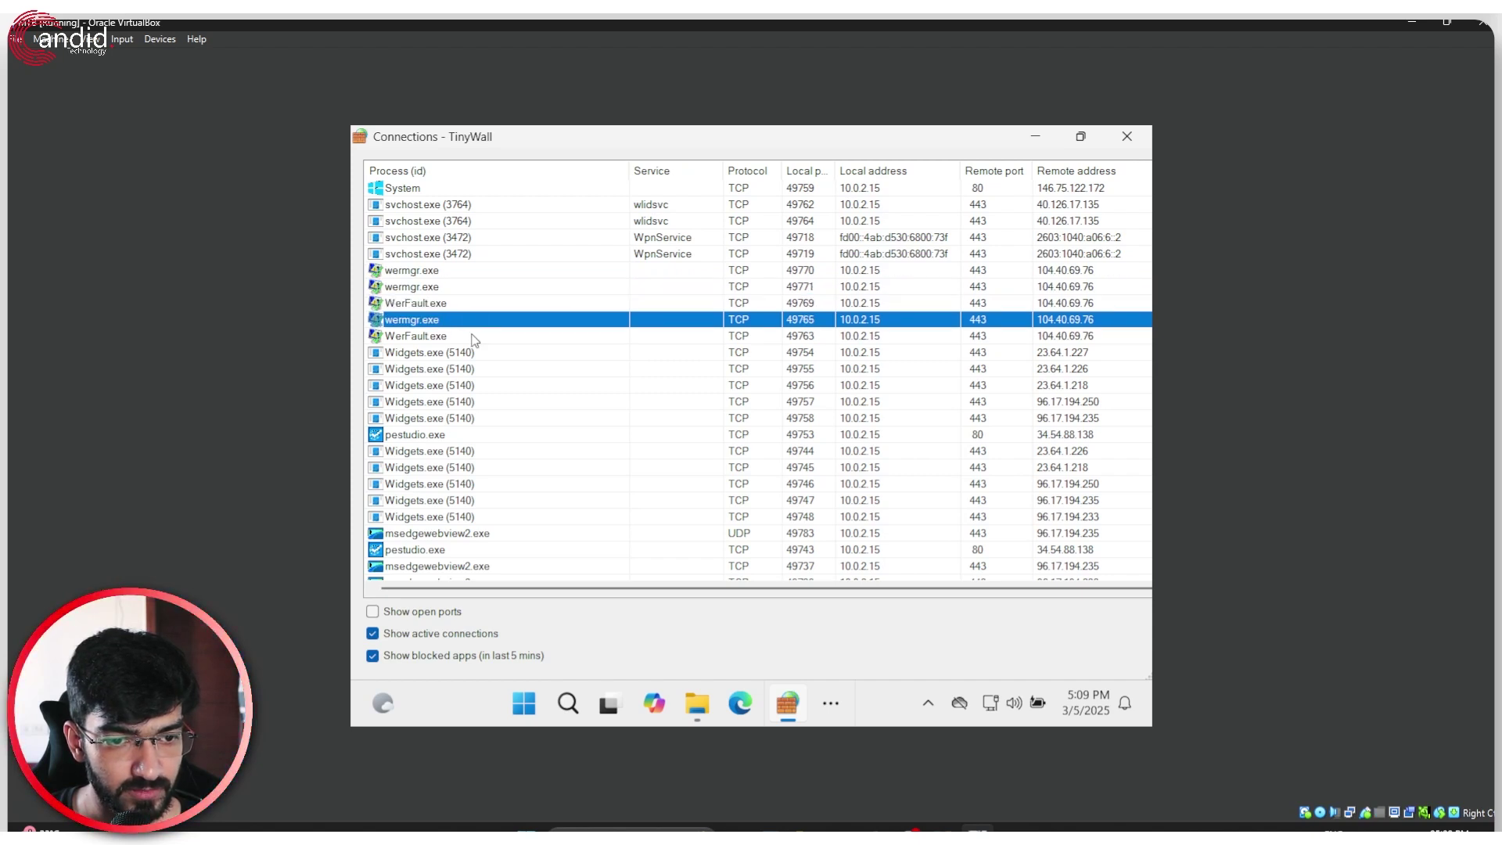
pyautogui.click(472, 338)
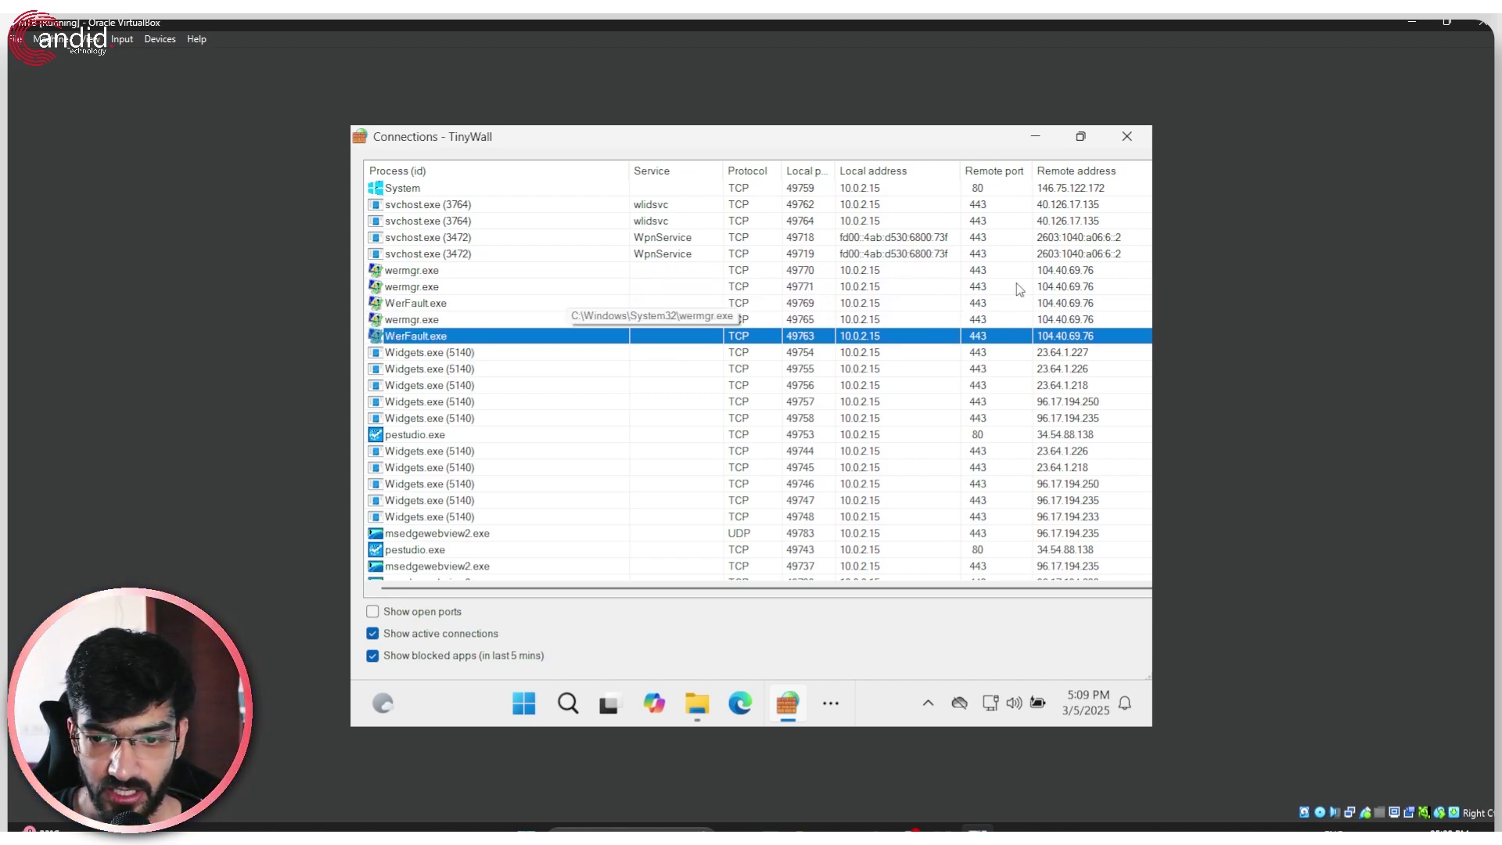
pyautogui.click(1077, 288)
pyautogui.click(1094, 271)
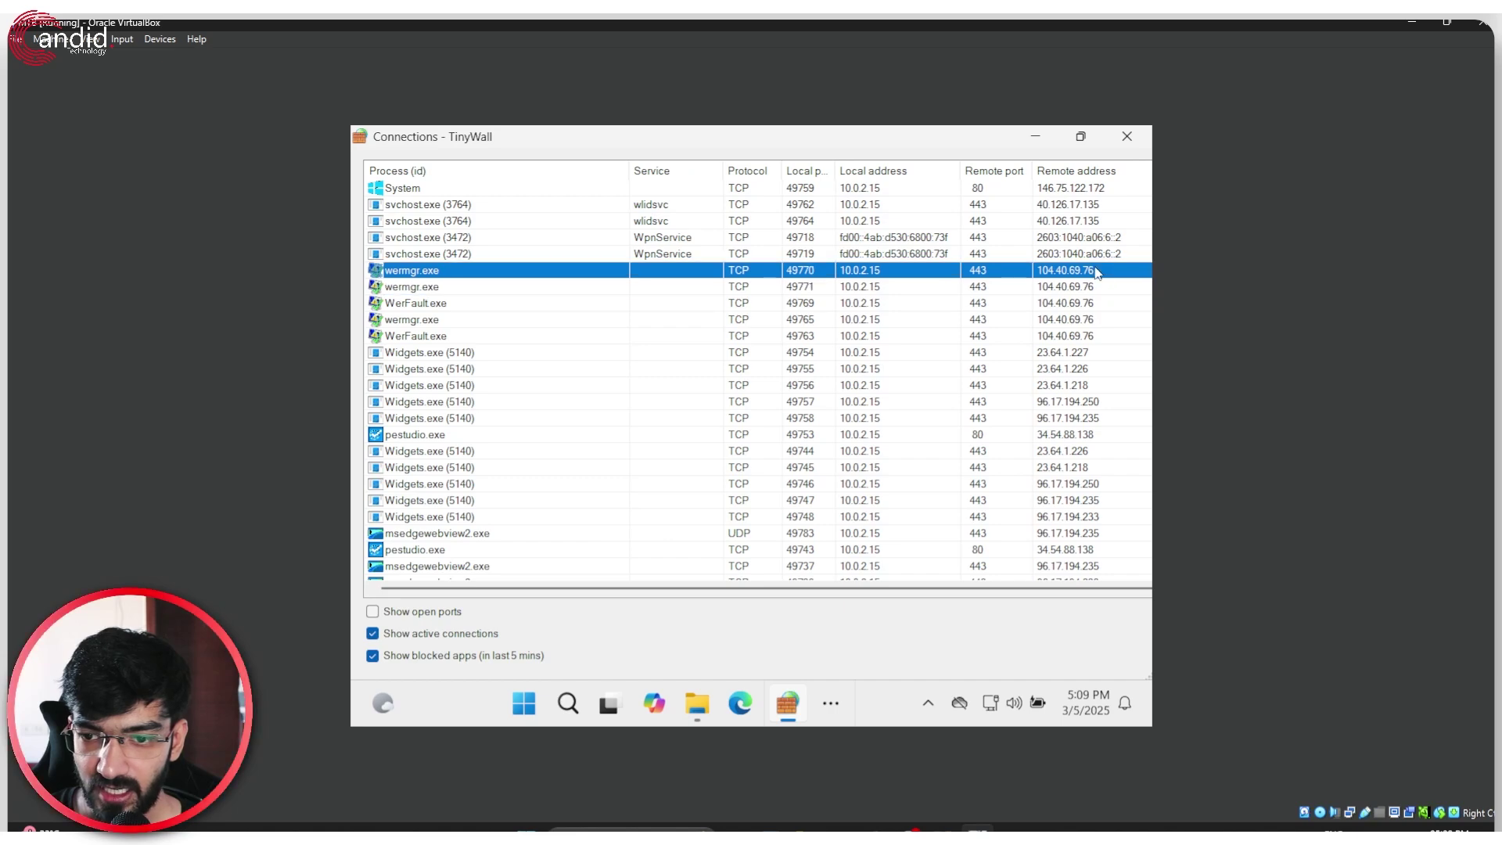
pyautogui.click(1078, 304)
pyautogui.press('Down')
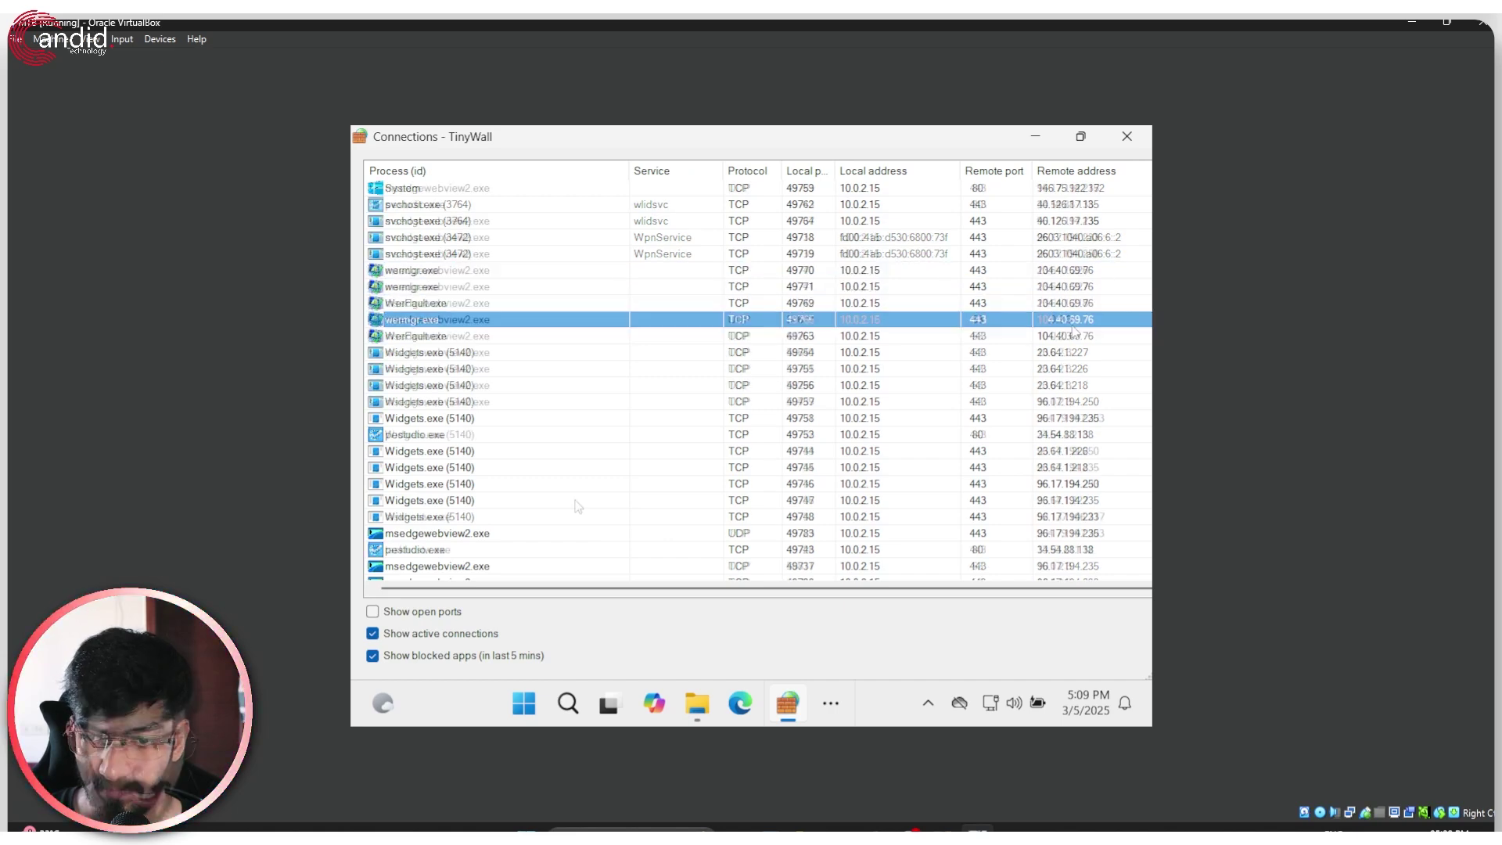
pyautogui.press('Down')
pyautogui.click(697, 702)
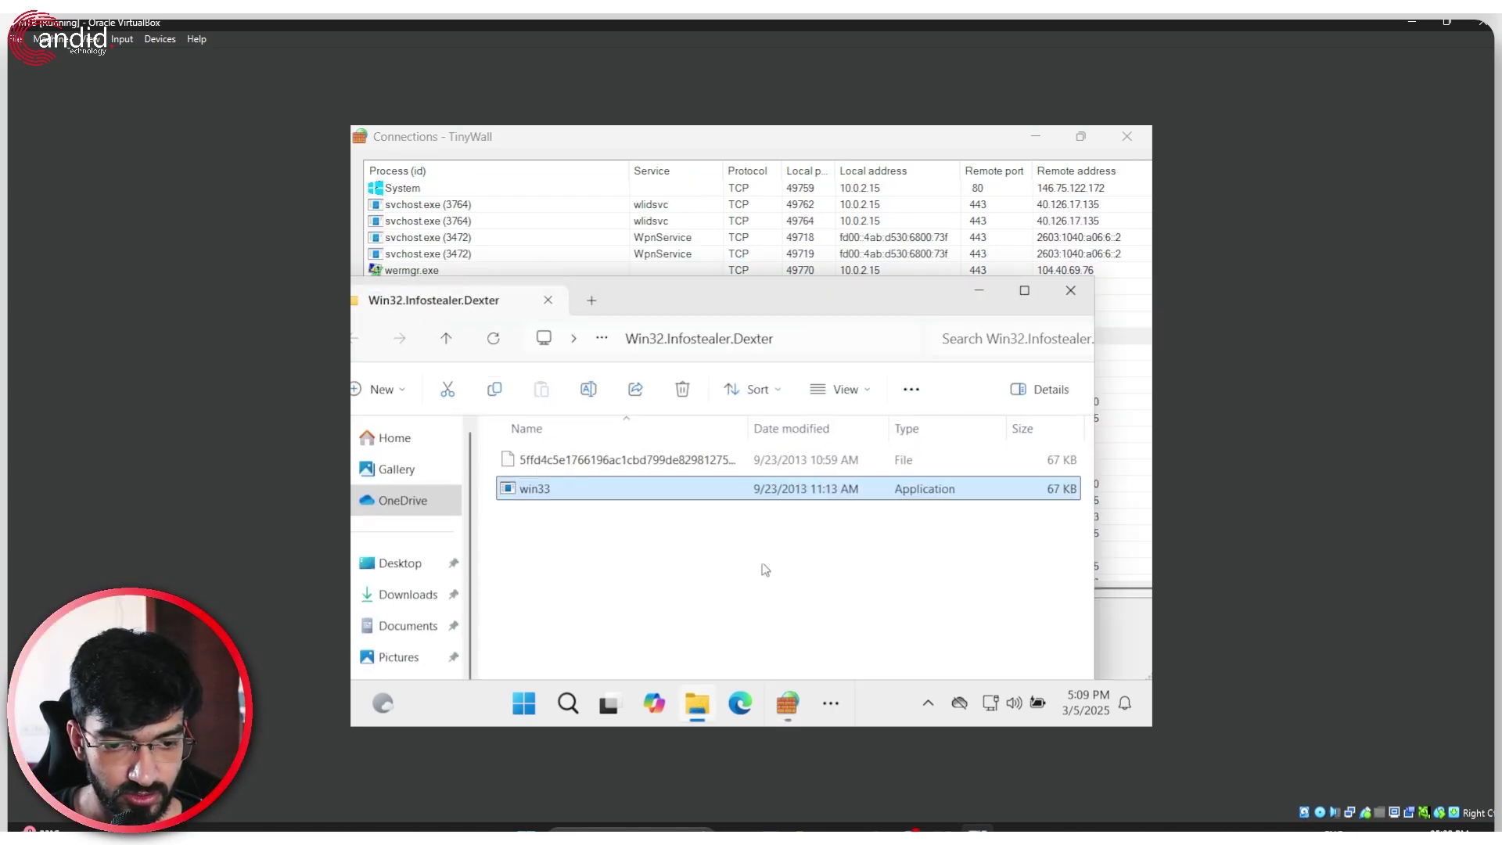
# - Minimize Explorer and TinyWall, then scroll through Process Explorer's 147-process list and back
pyautogui.click(979, 291)
pyautogui.click(1035, 136)
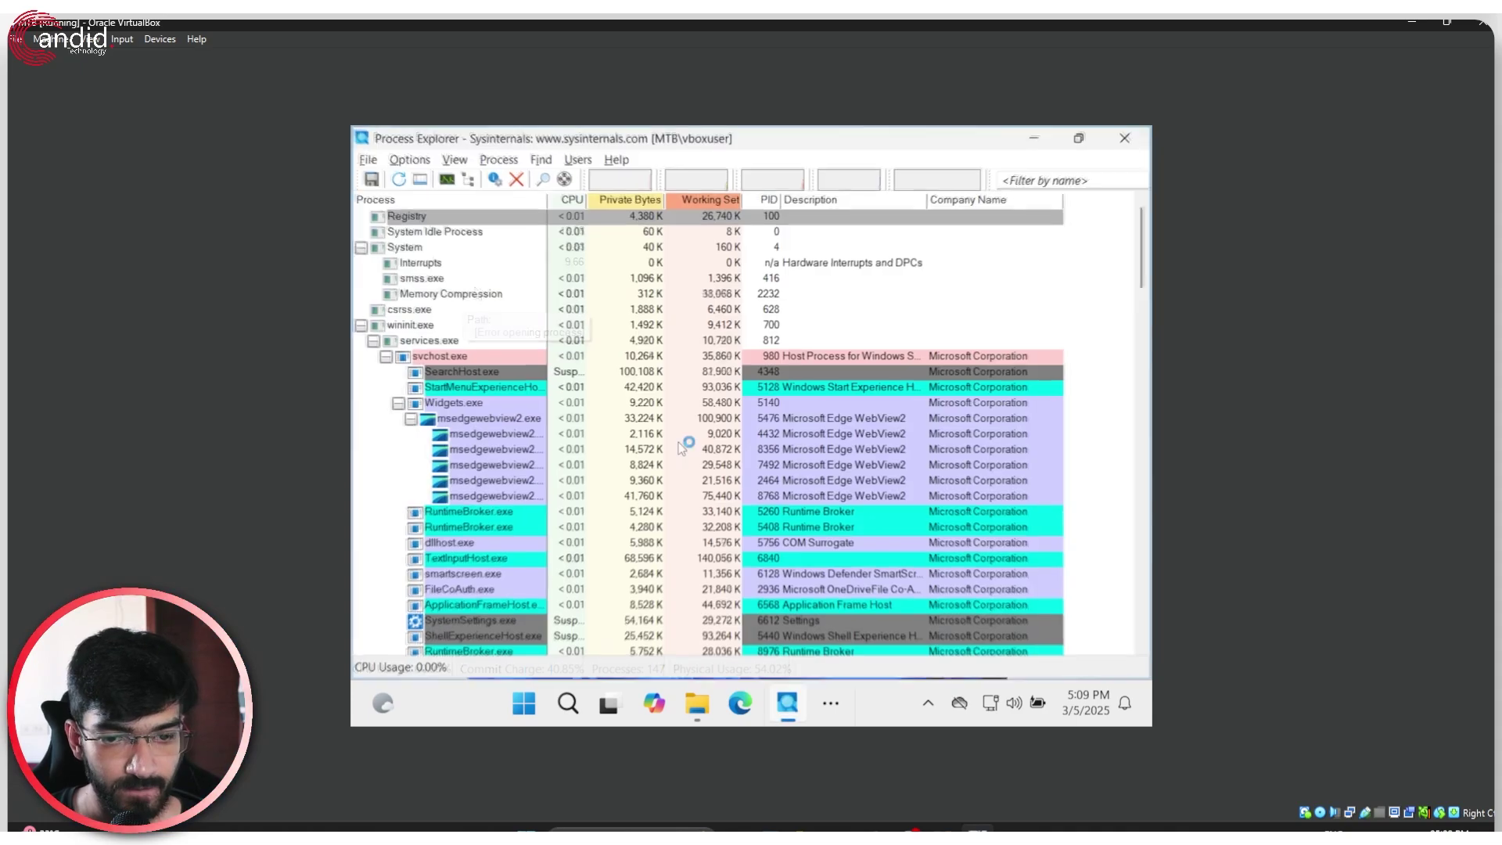
pyautogui.scroll(-6, 438, 337)
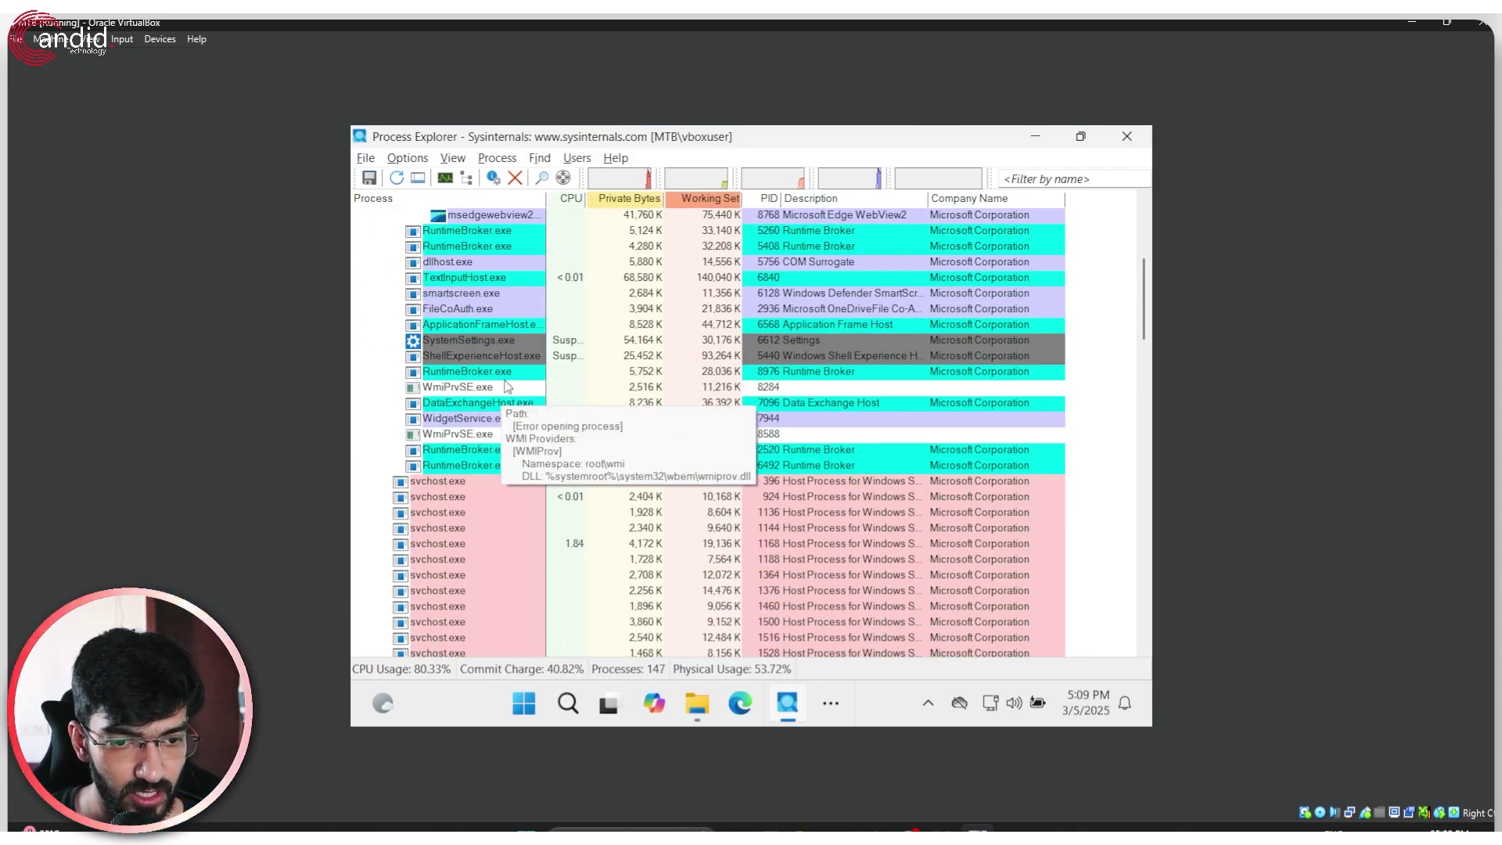
pyautogui.scroll(-6, 485, 423)
pyautogui.scroll(-6, 505, 433)
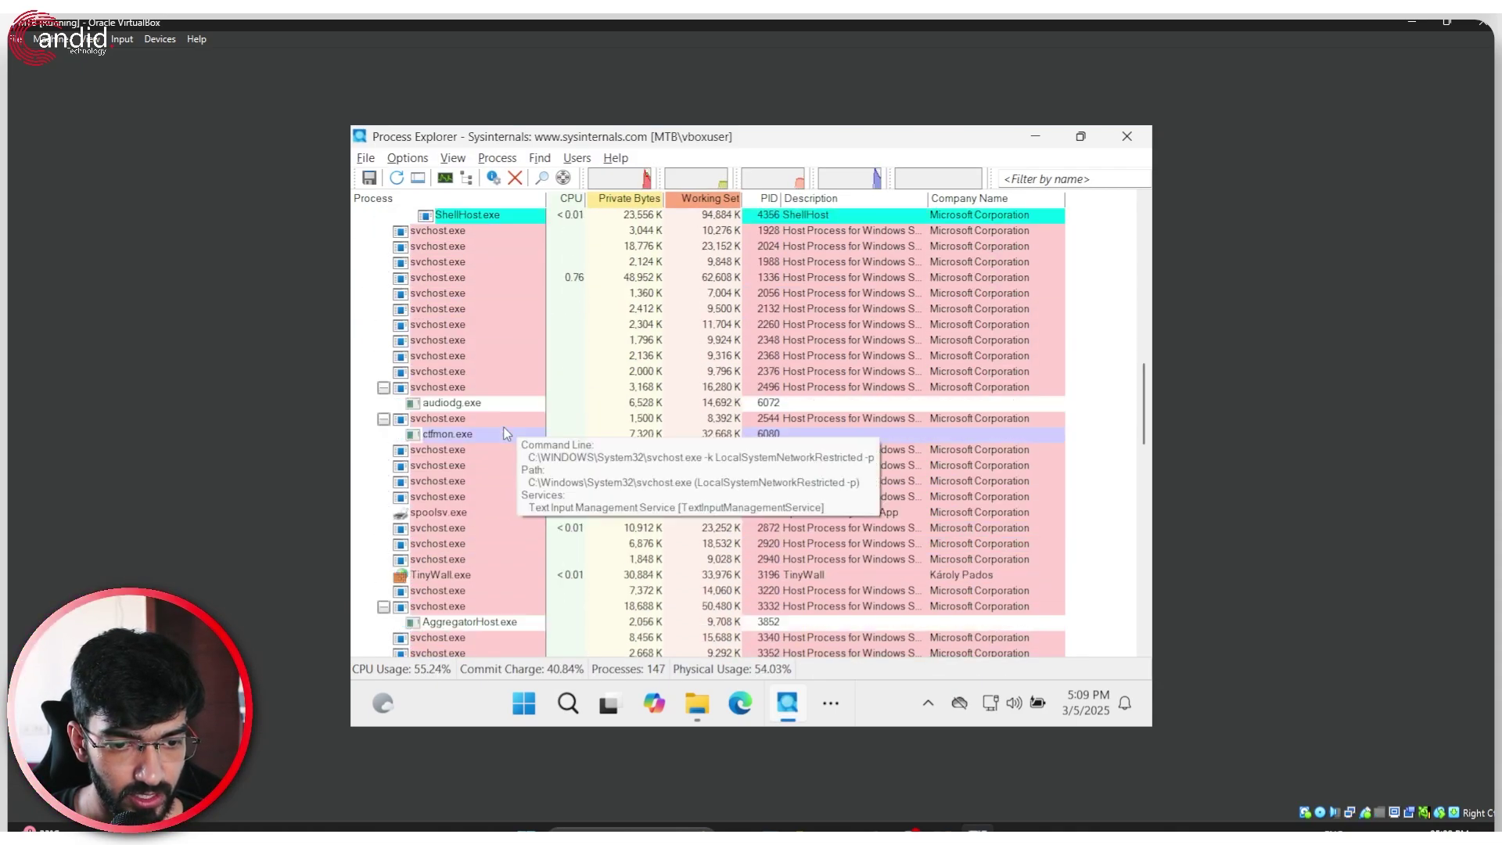
pyautogui.scroll(-6, 485, 430)
pyautogui.scroll(20, 485, 430)
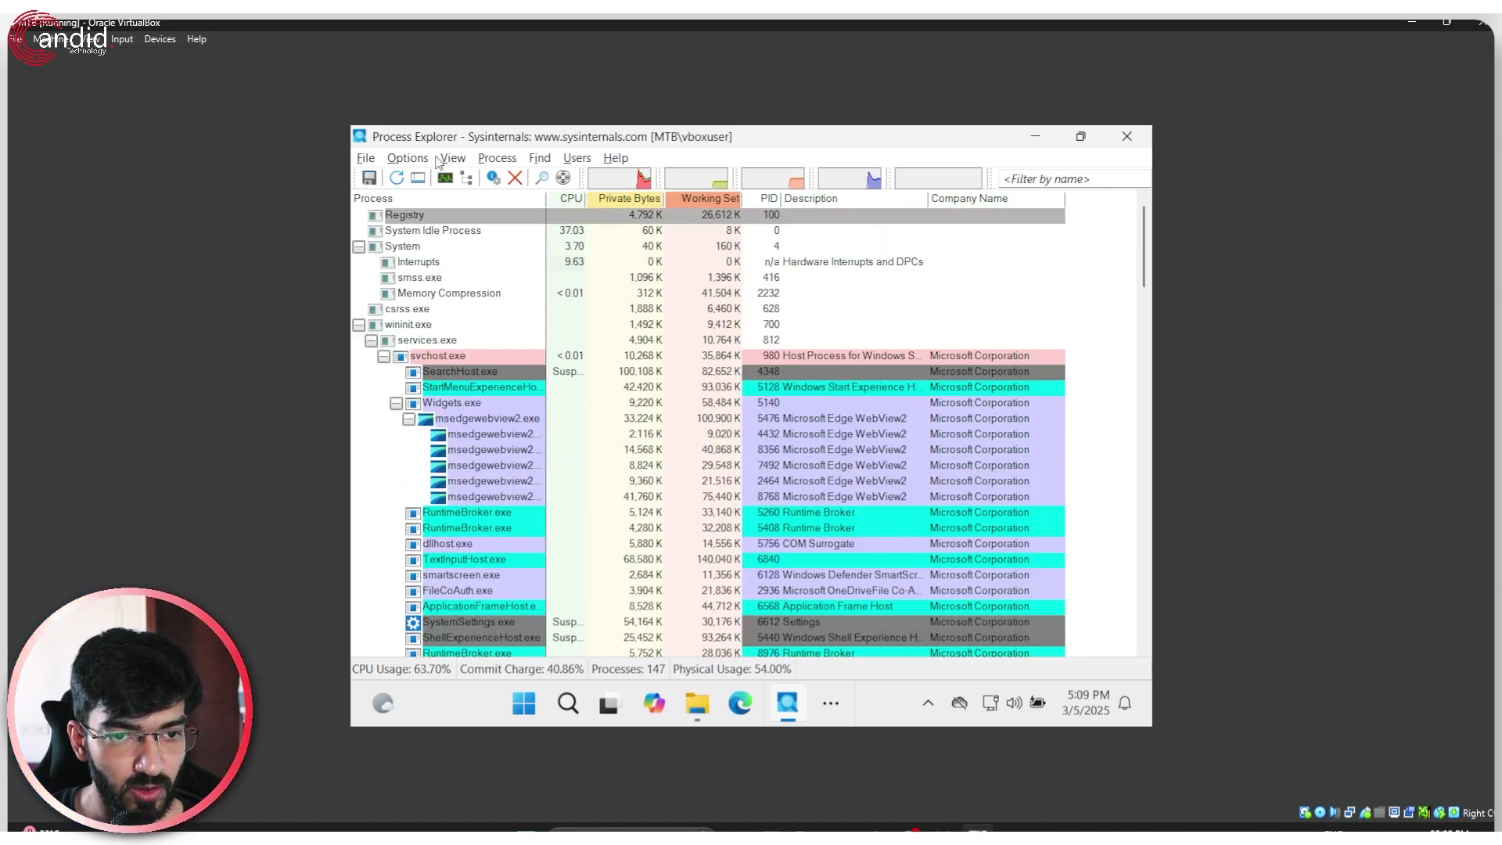
pyautogui.click(407, 160)
# - Check all processes against VirusTotal, accept its terms, and scroll to the VirusTotal column
pyautogui.moveTo(514, 228)
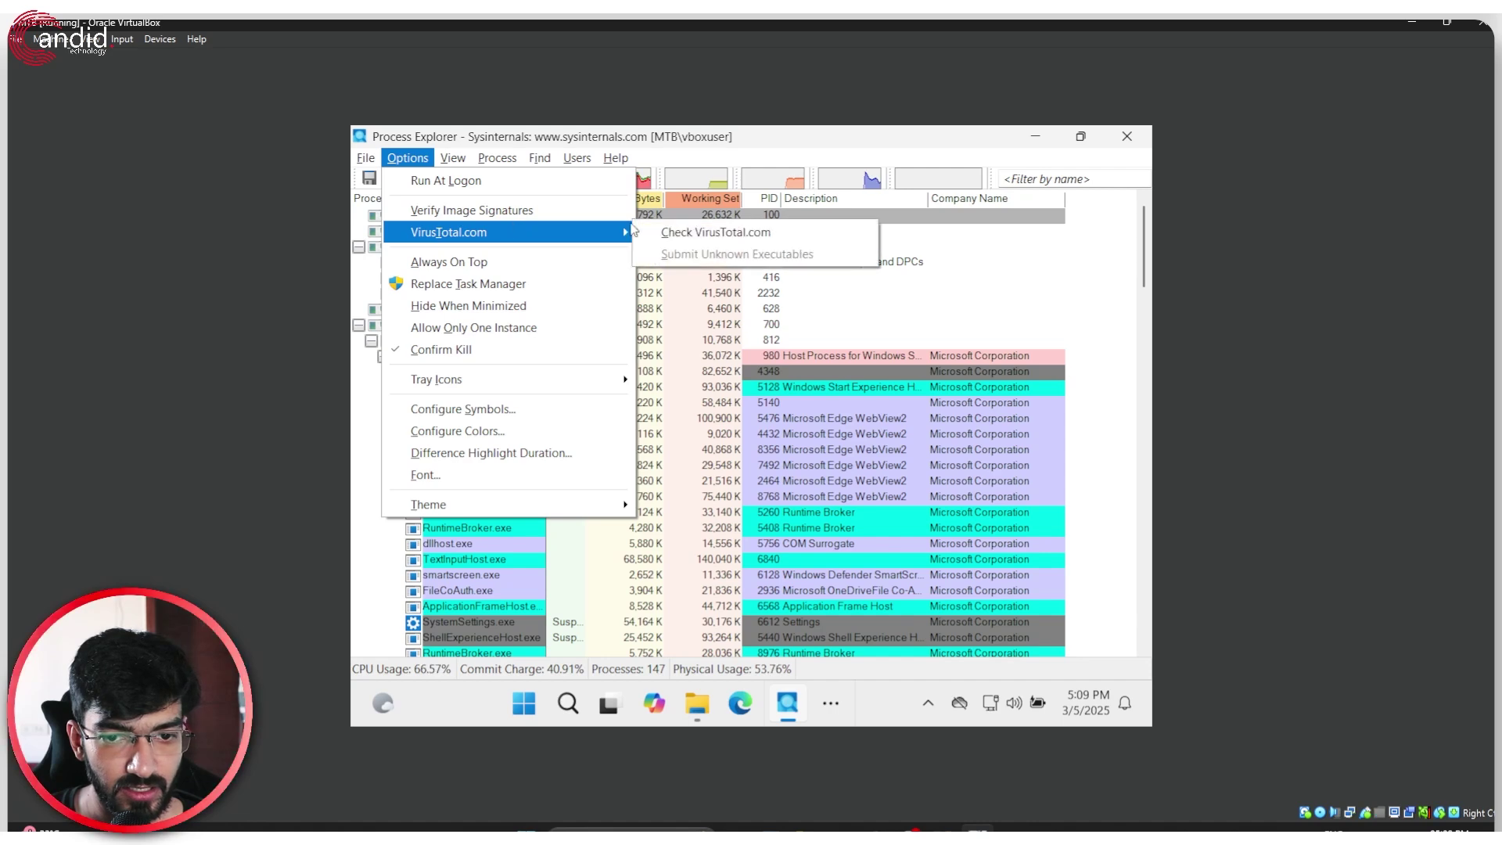
pyautogui.click(681, 232)
pyautogui.click(831, 522)
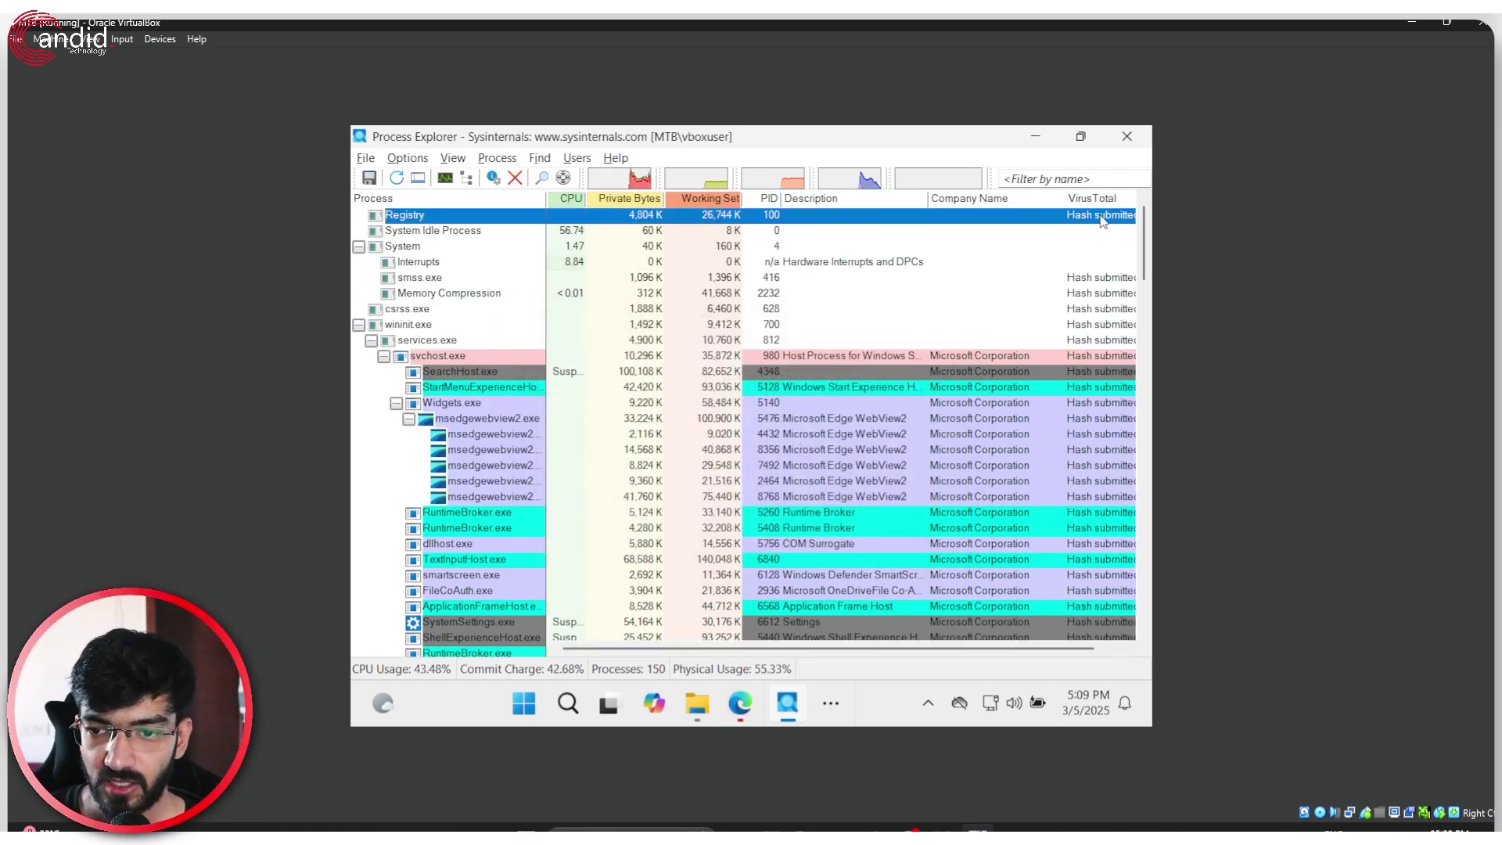
pyautogui.moveTo(768, 647); pyautogui.dragTo(793, 644)
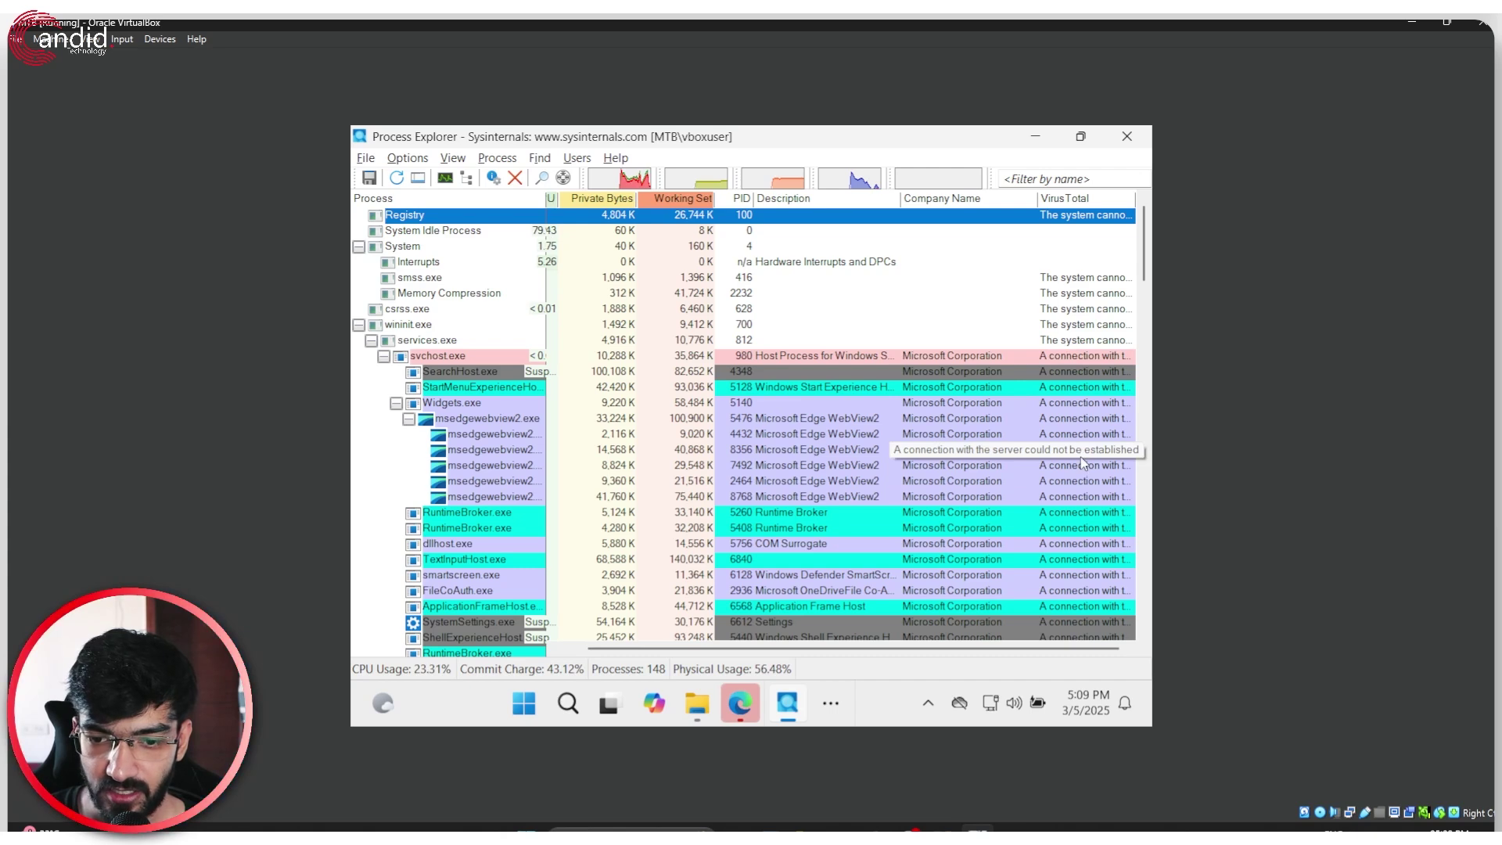
pyautogui.press('Down')
pyautogui.press('Down')
pyautogui.press('Down')
pyautogui.press('Down')
pyautogui.press('Down')
pyautogui.press('Down')
pyautogui.press('Down')
pyautogui.press('Down')
pyautogui.press('Down')
pyautogui.press('Down')
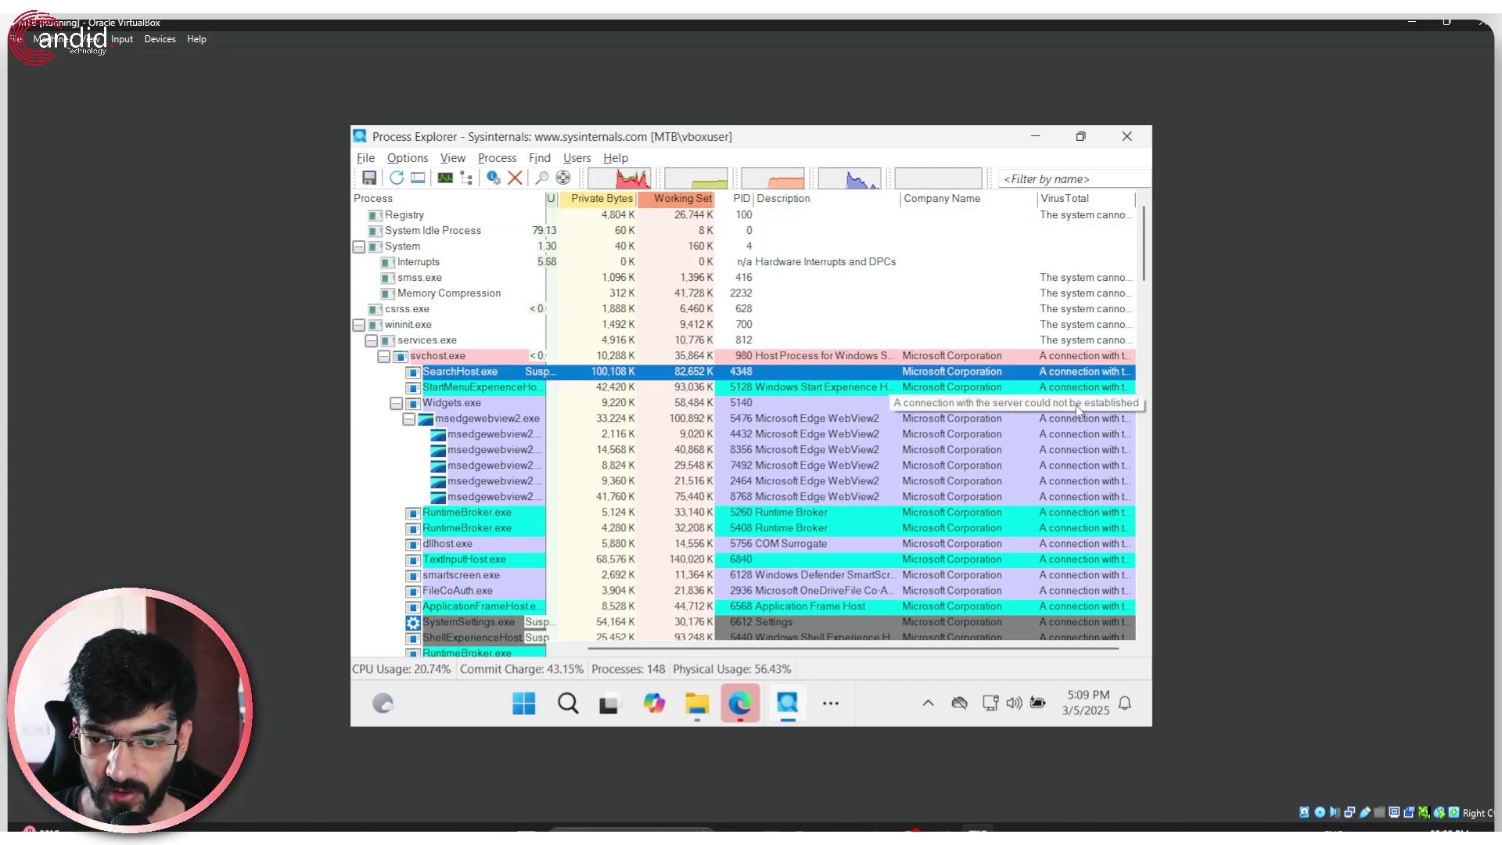
pyautogui.moveTo(1143, 253); pyautogui.dragTo(599, 200)
pyautogui.click(597, 231)
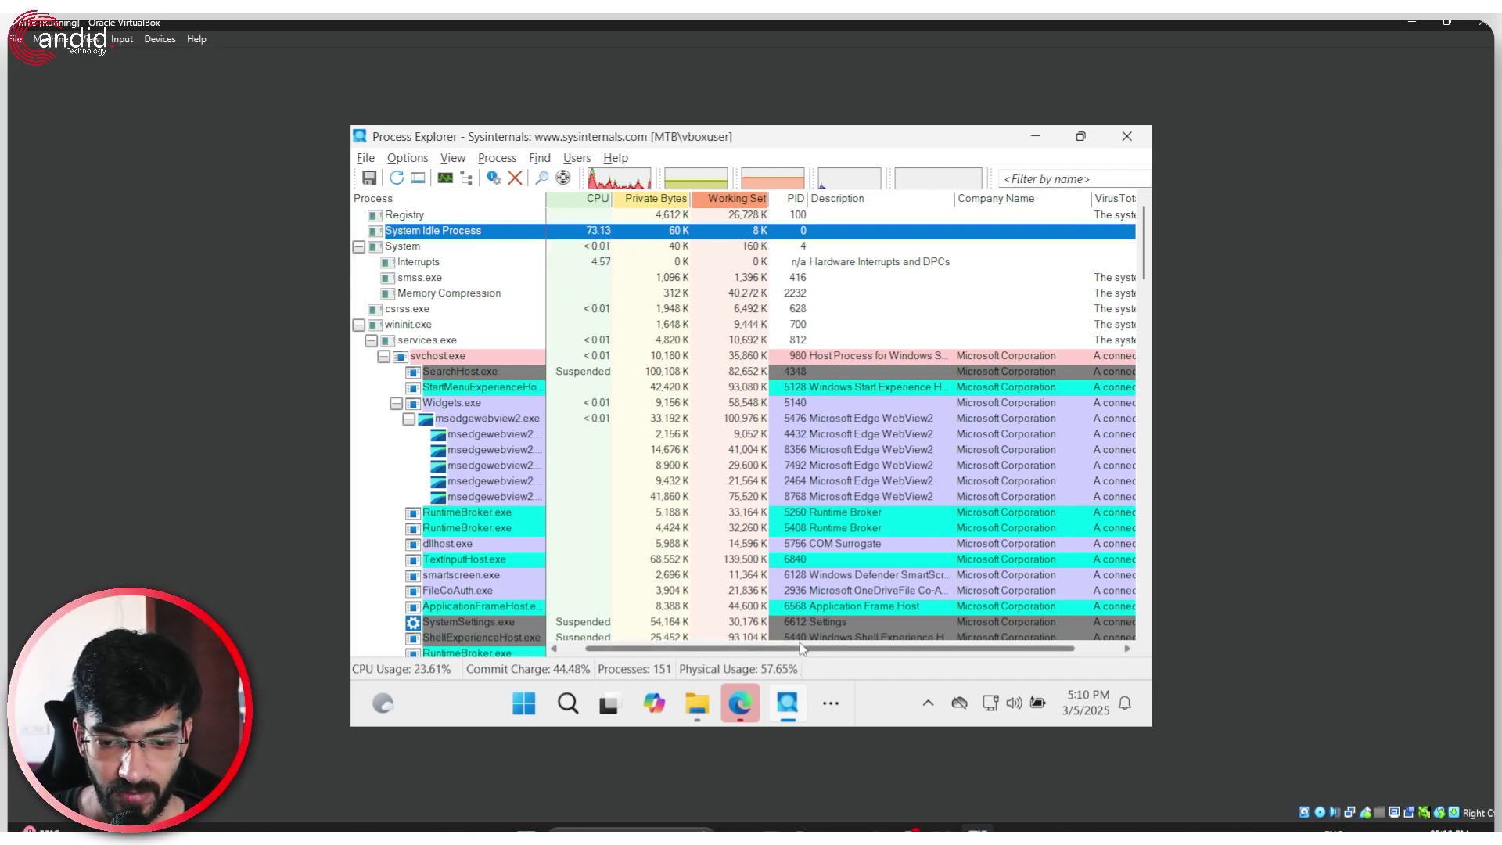
pyautogui.moveTo(817, 649)
pyautogui.mouseDown()
pyautogui.moveTo(863, 651)
pyautogui.moveTo(796, 651)
pyautogui.mouseUp()
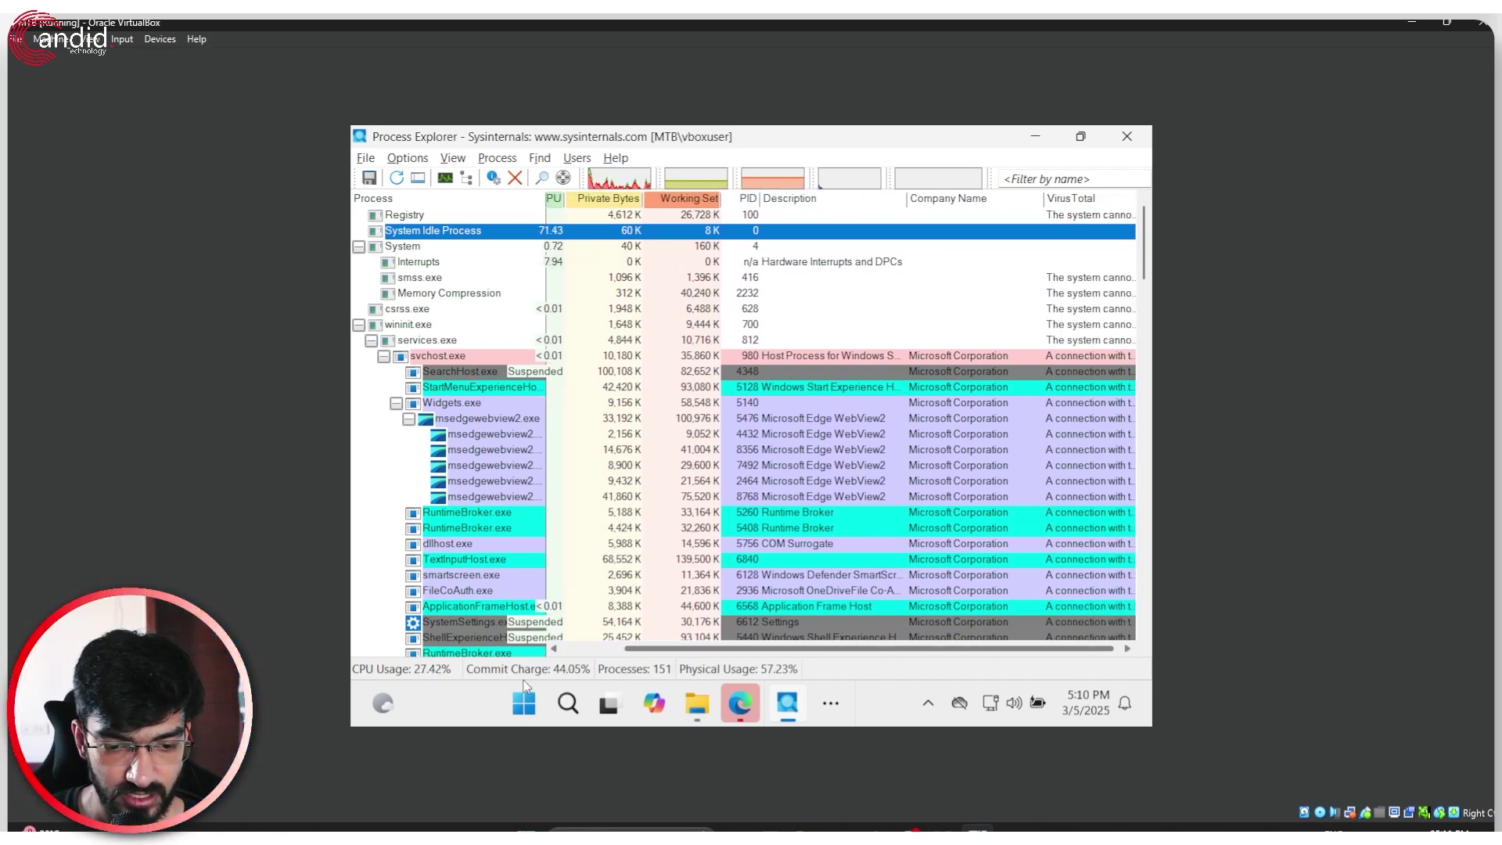
# - Reload win33 in pestudio, showing its 66/72 VirusTotal score and Microsoft Linker 8.0 signature
pyautogui.click(788, 703)
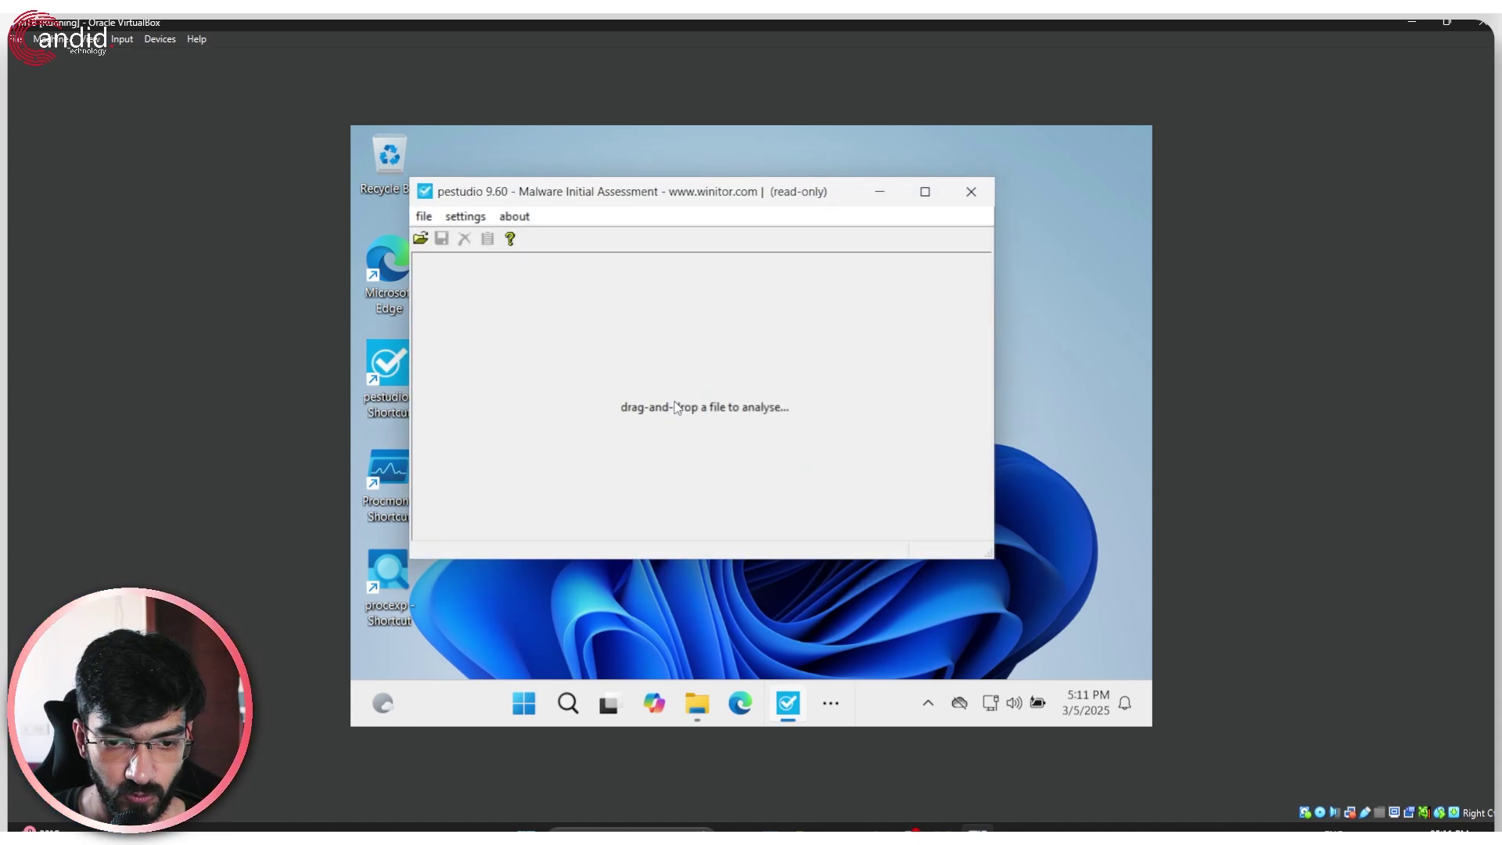
pyautogui.click(666, 568)
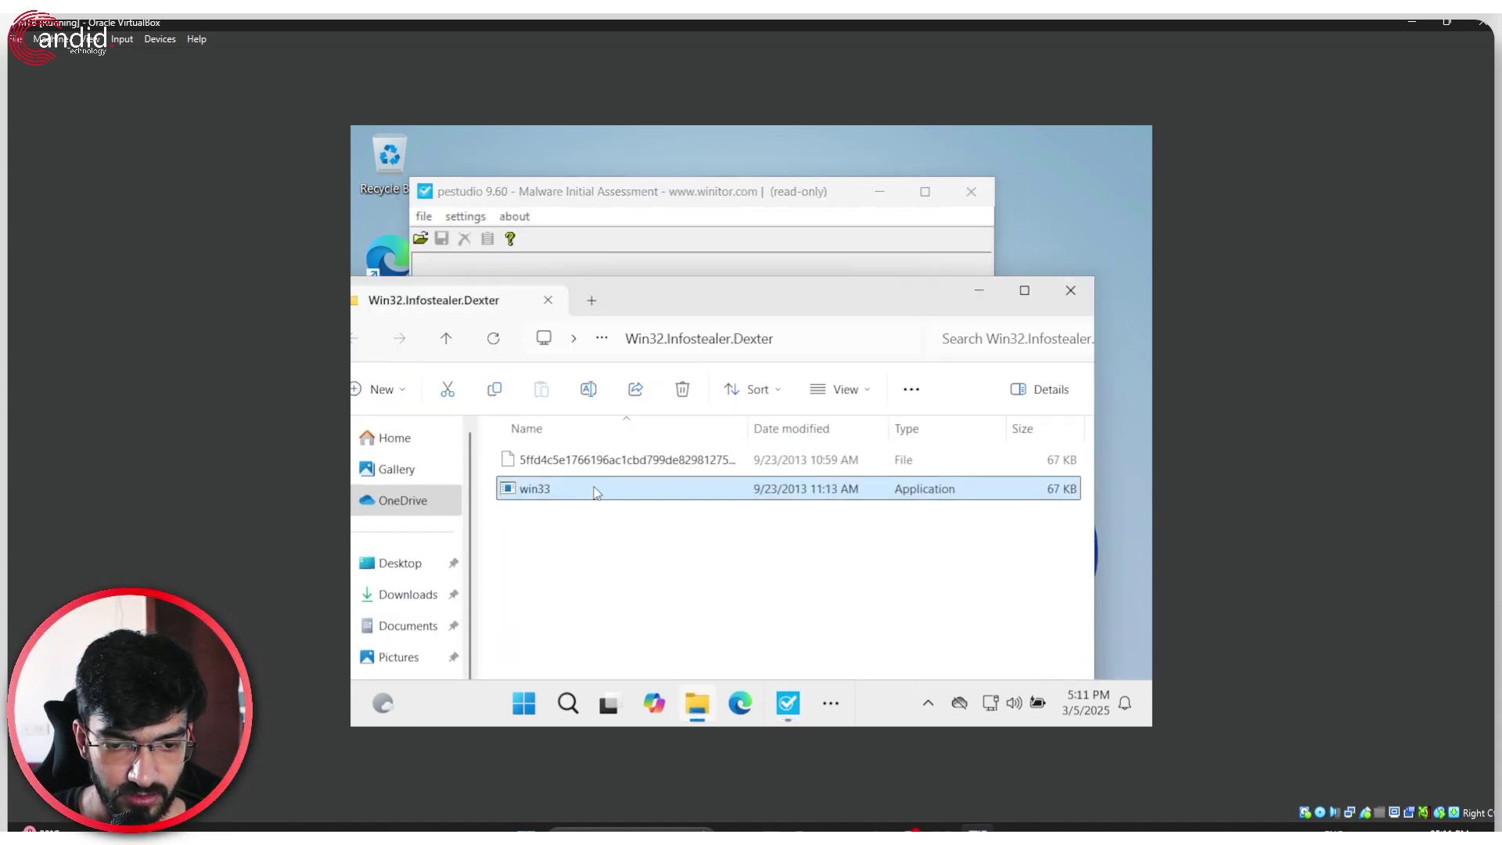
pyautogui.moveTo(596, 491); pyautogui.dragTo(707, 262)
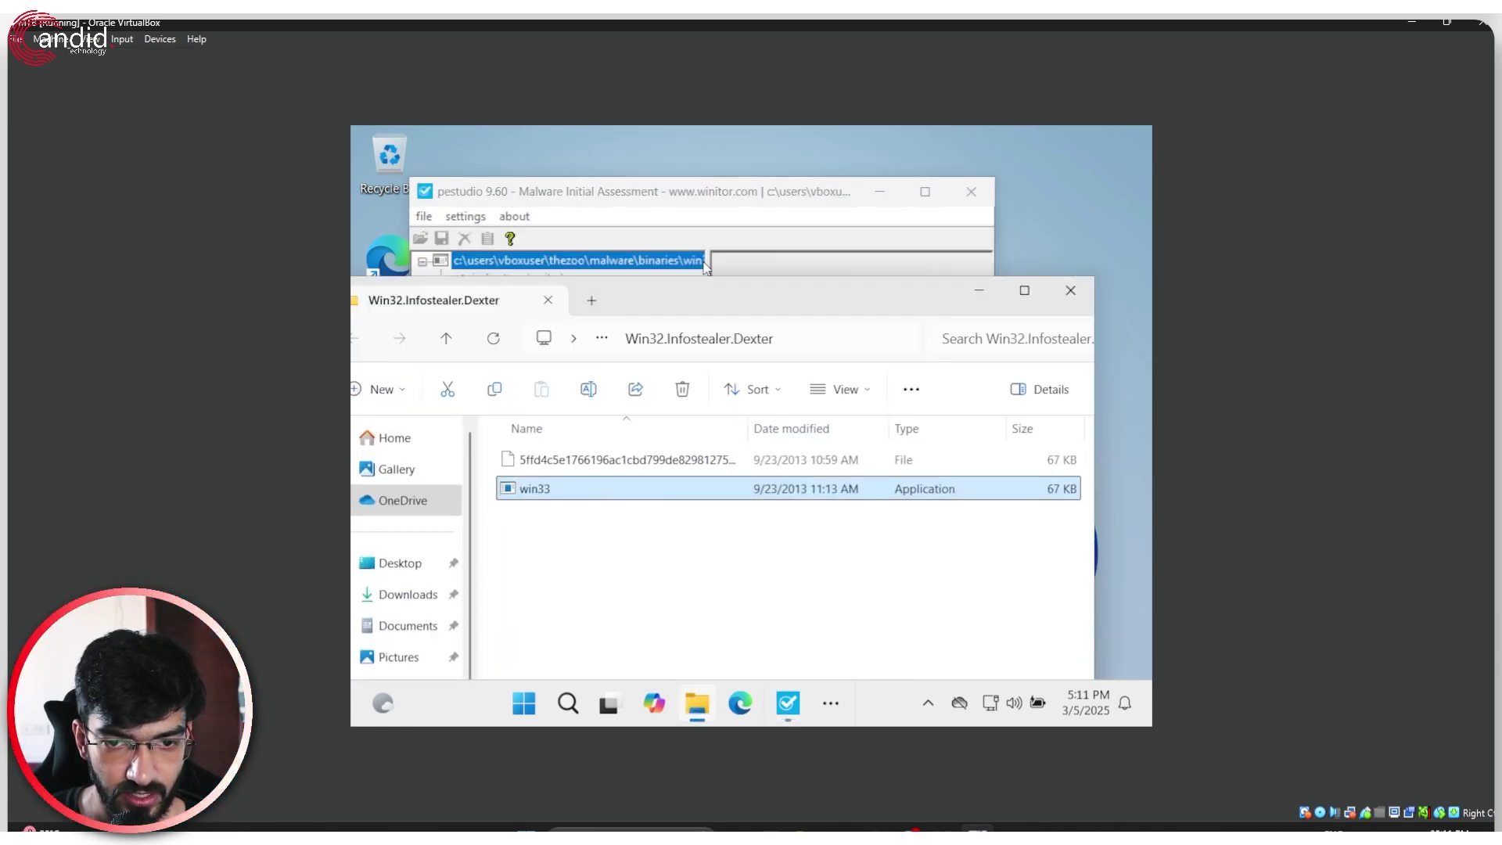
pyautogui.click(999, 291)
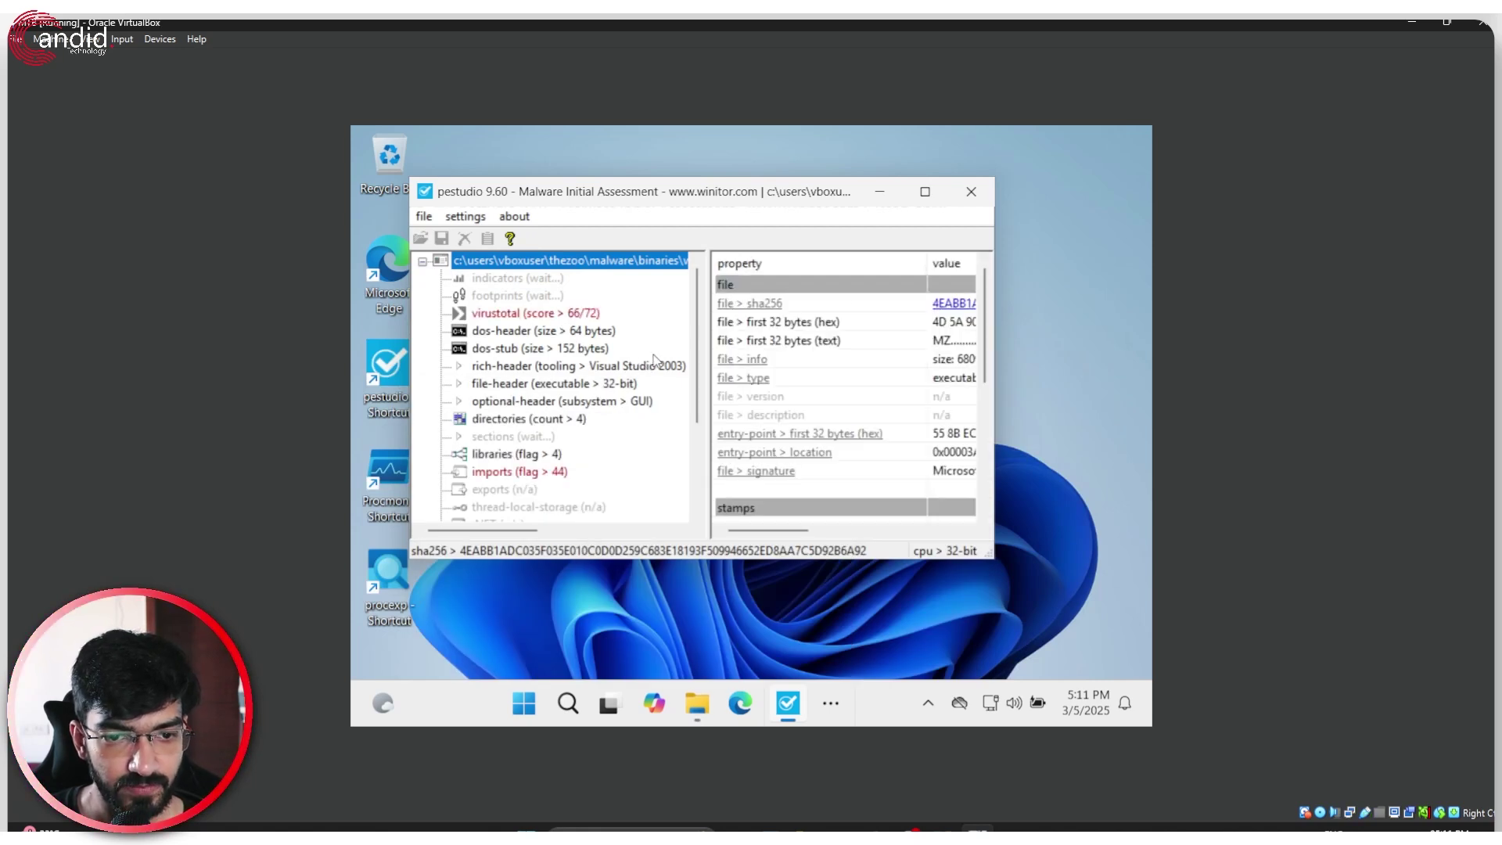
pyautogui.moveTo(995, 350); pyautogui.dragTo(1129, 353)
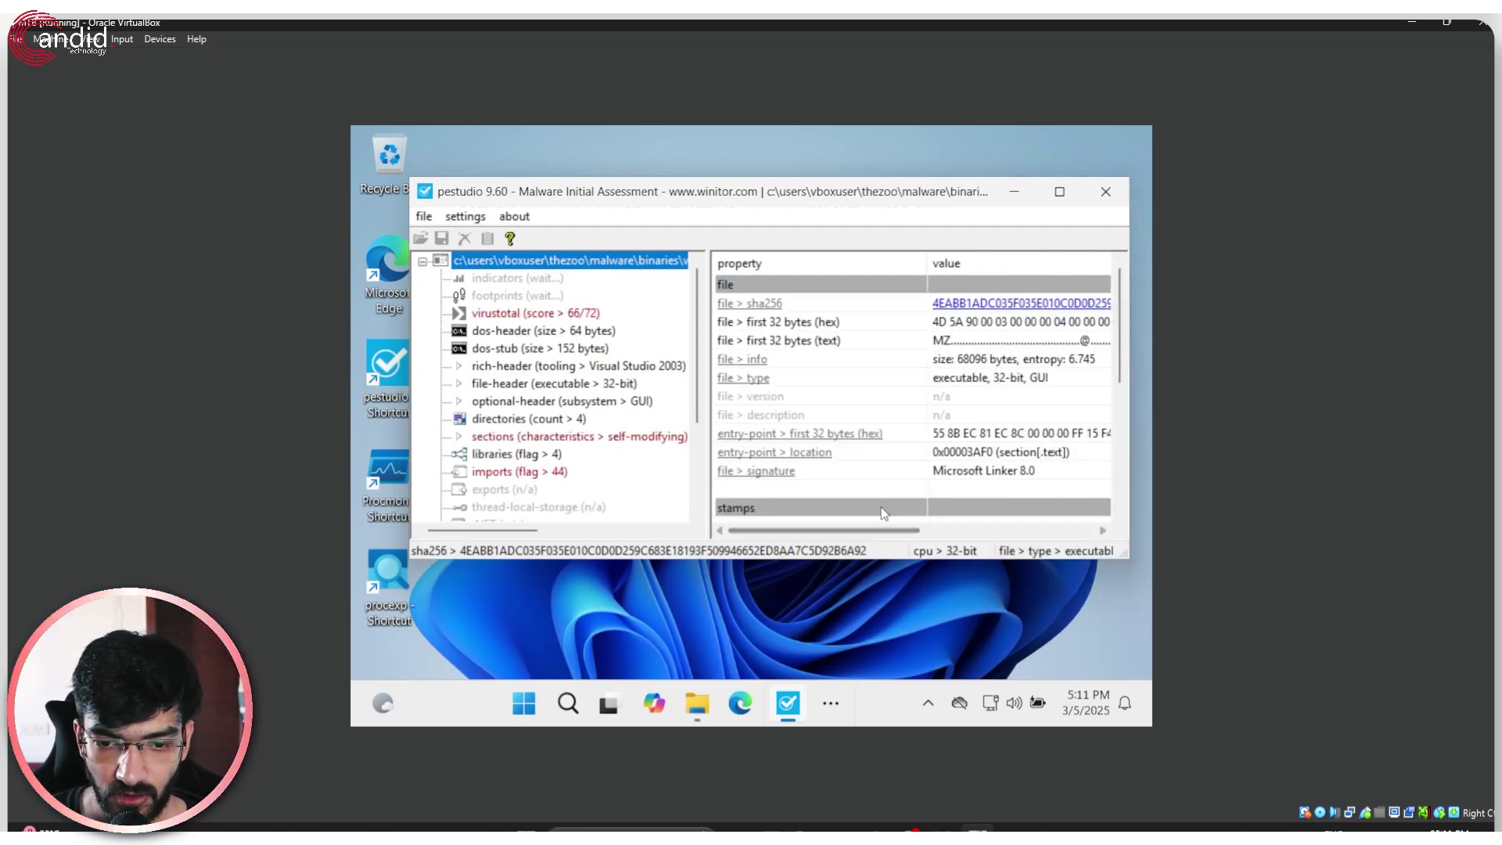
pyautogui.click(997, 473)
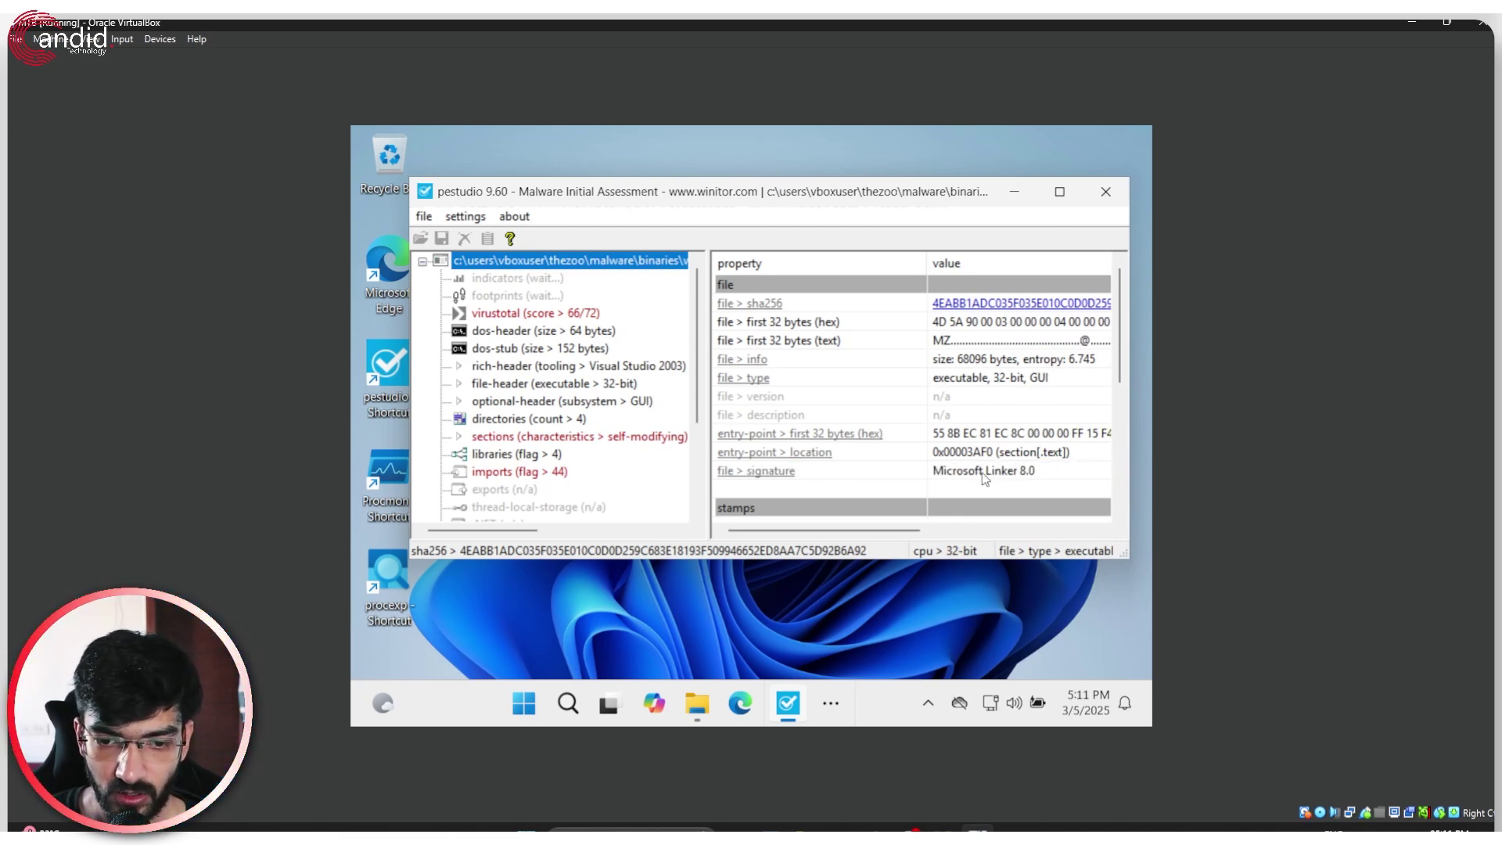
pyautogui.click(783, 709)
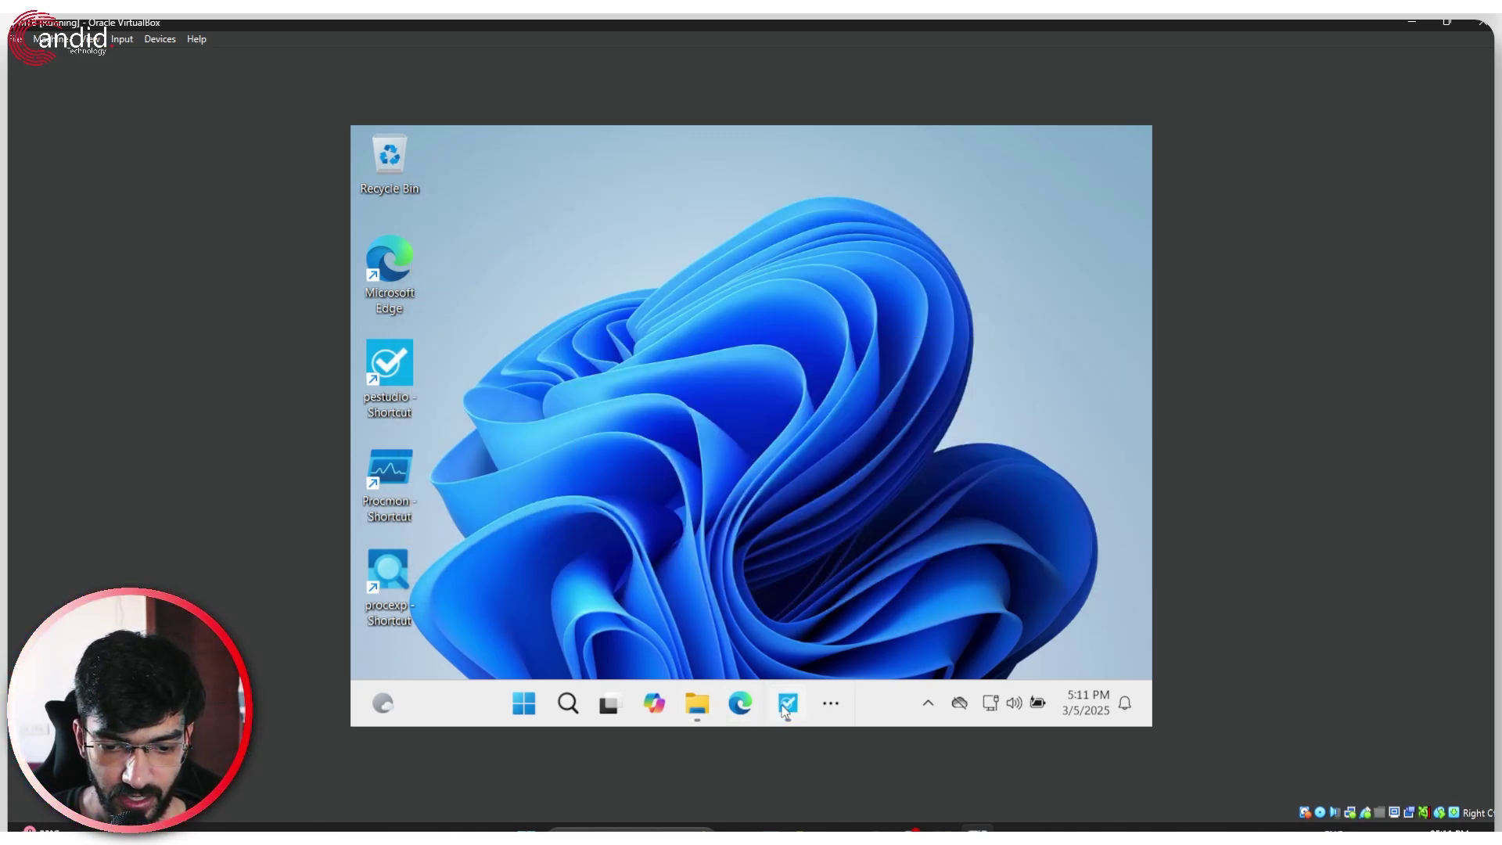
# - Bring Process Explorer back and scroll its process list, selecting svchost with PID 396
pyautogui.click(786, 708)
pyautogui.click(834, 704)
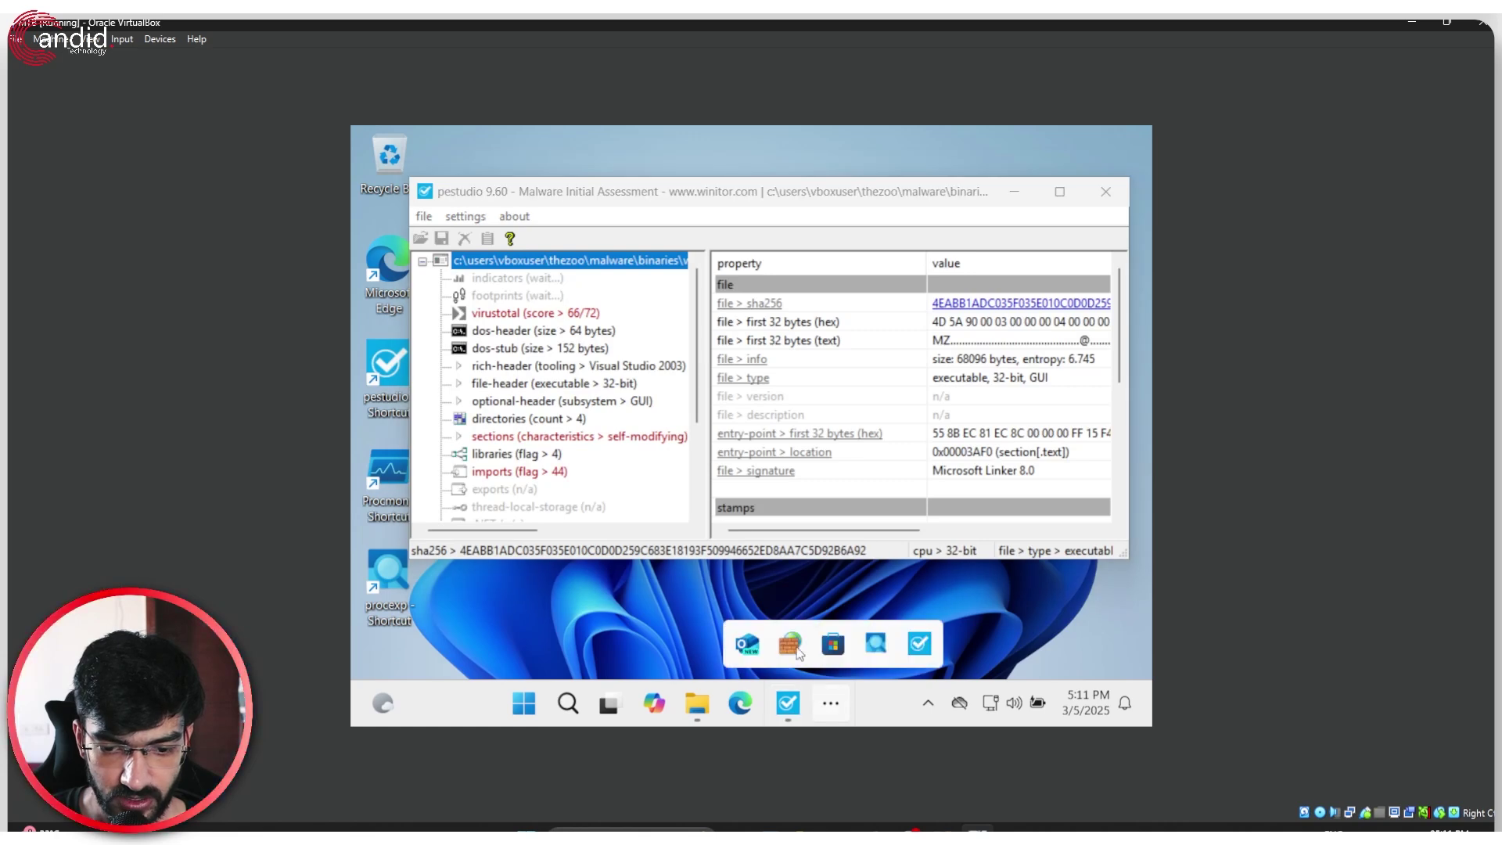
pyautogui.click(877, 643)
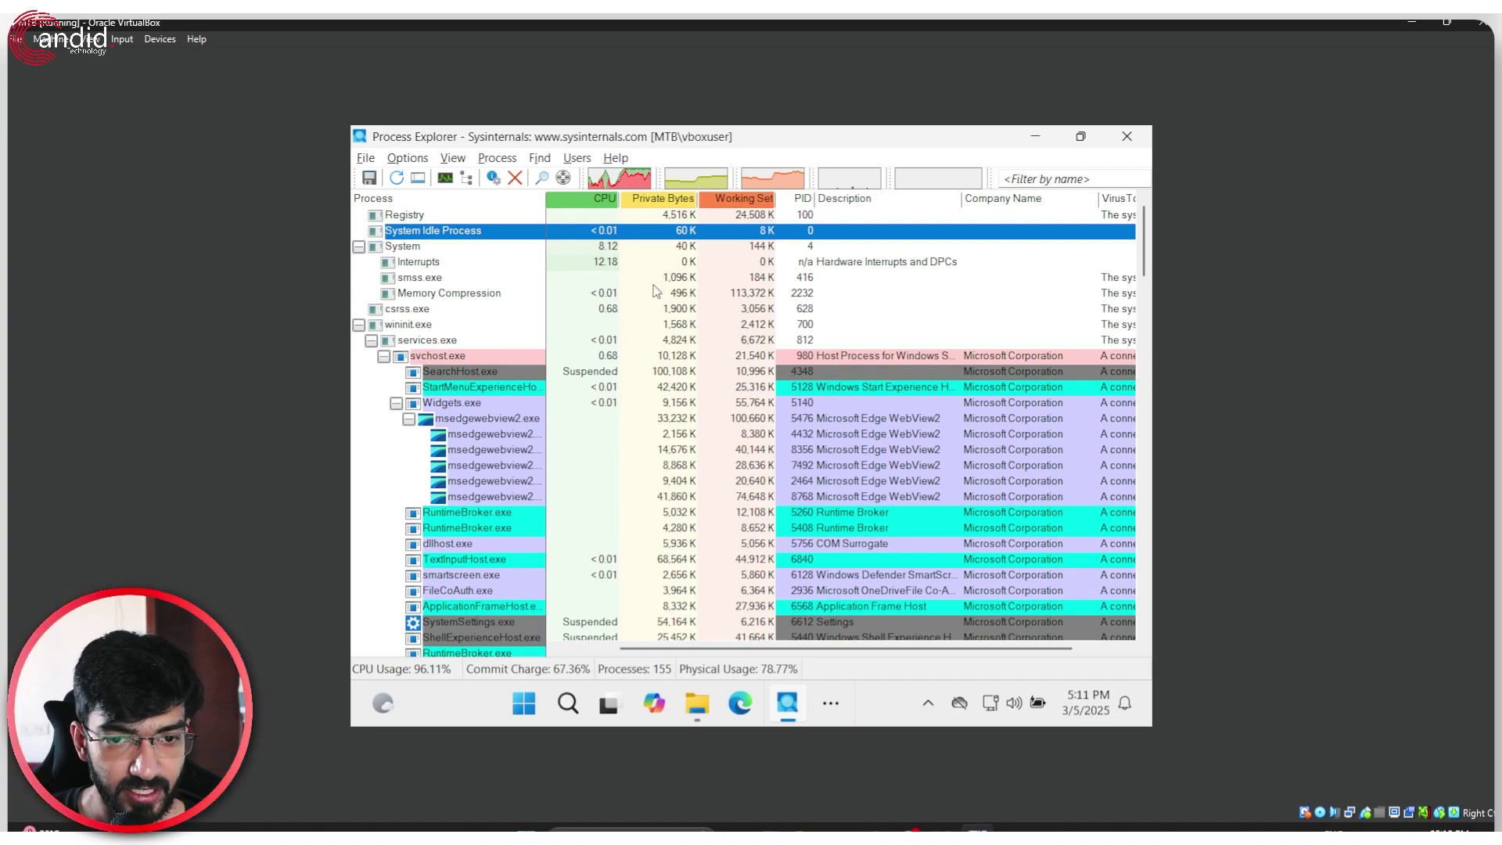
pyautogui.scroll(-5, 549, 284)
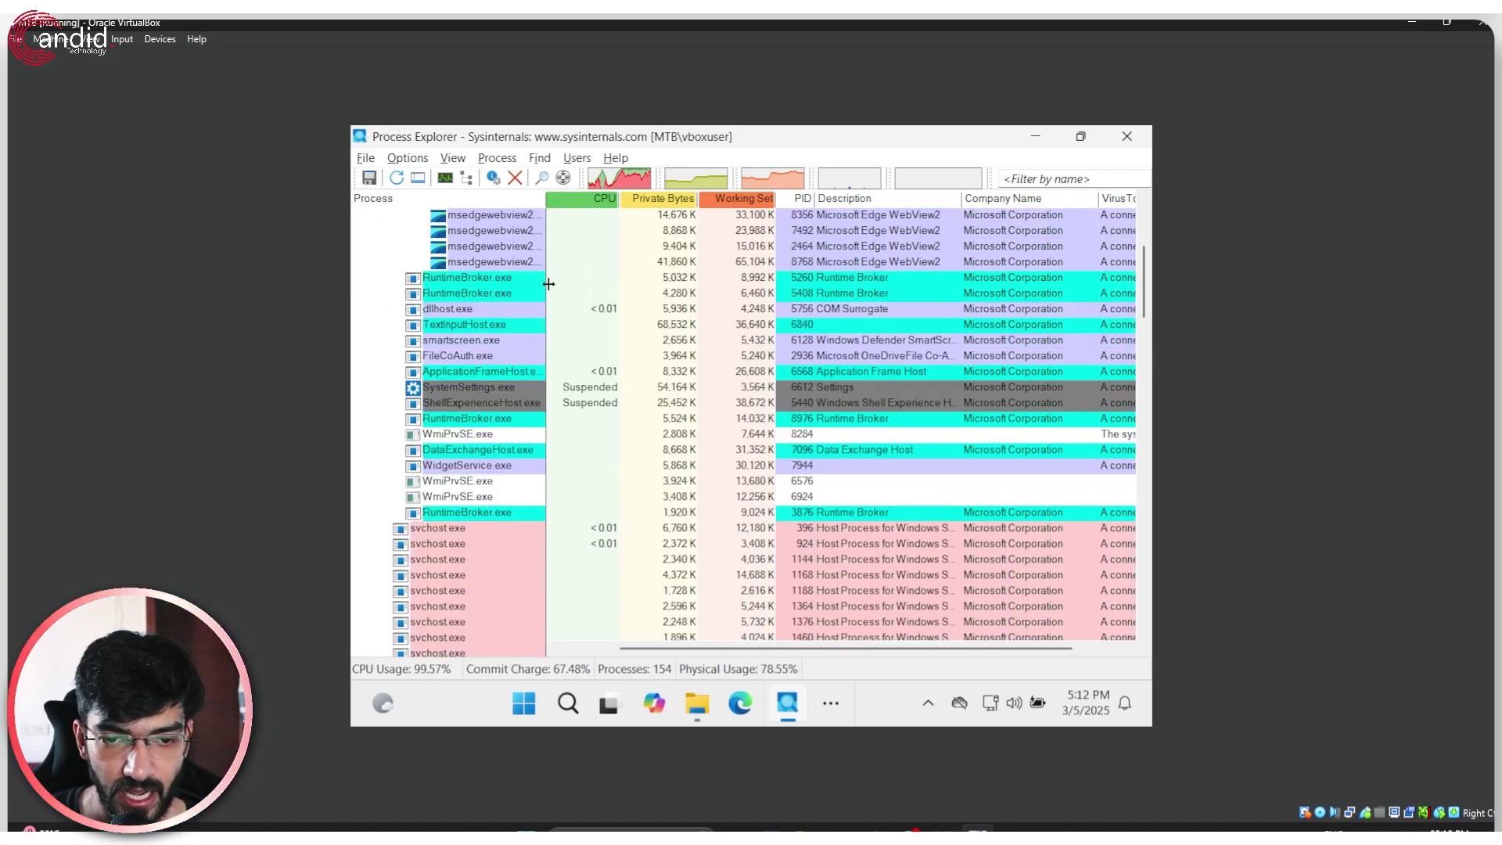
pyautogui.scroll(5, 548, 284)
pyautogui.scroll(-7, 526, 307)
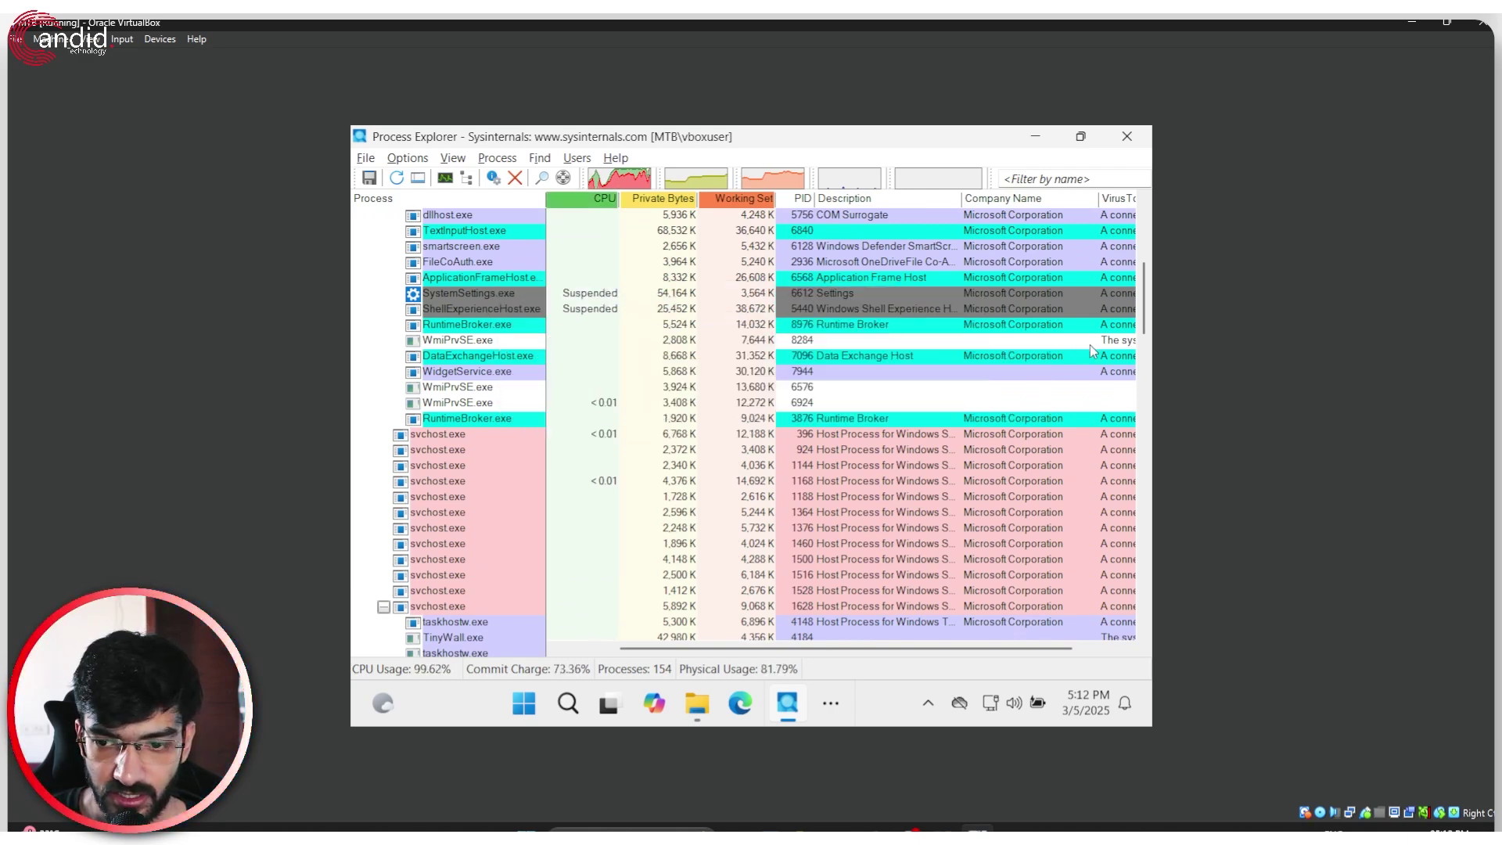
pyautogui.scroll(-2, 1085, 496)
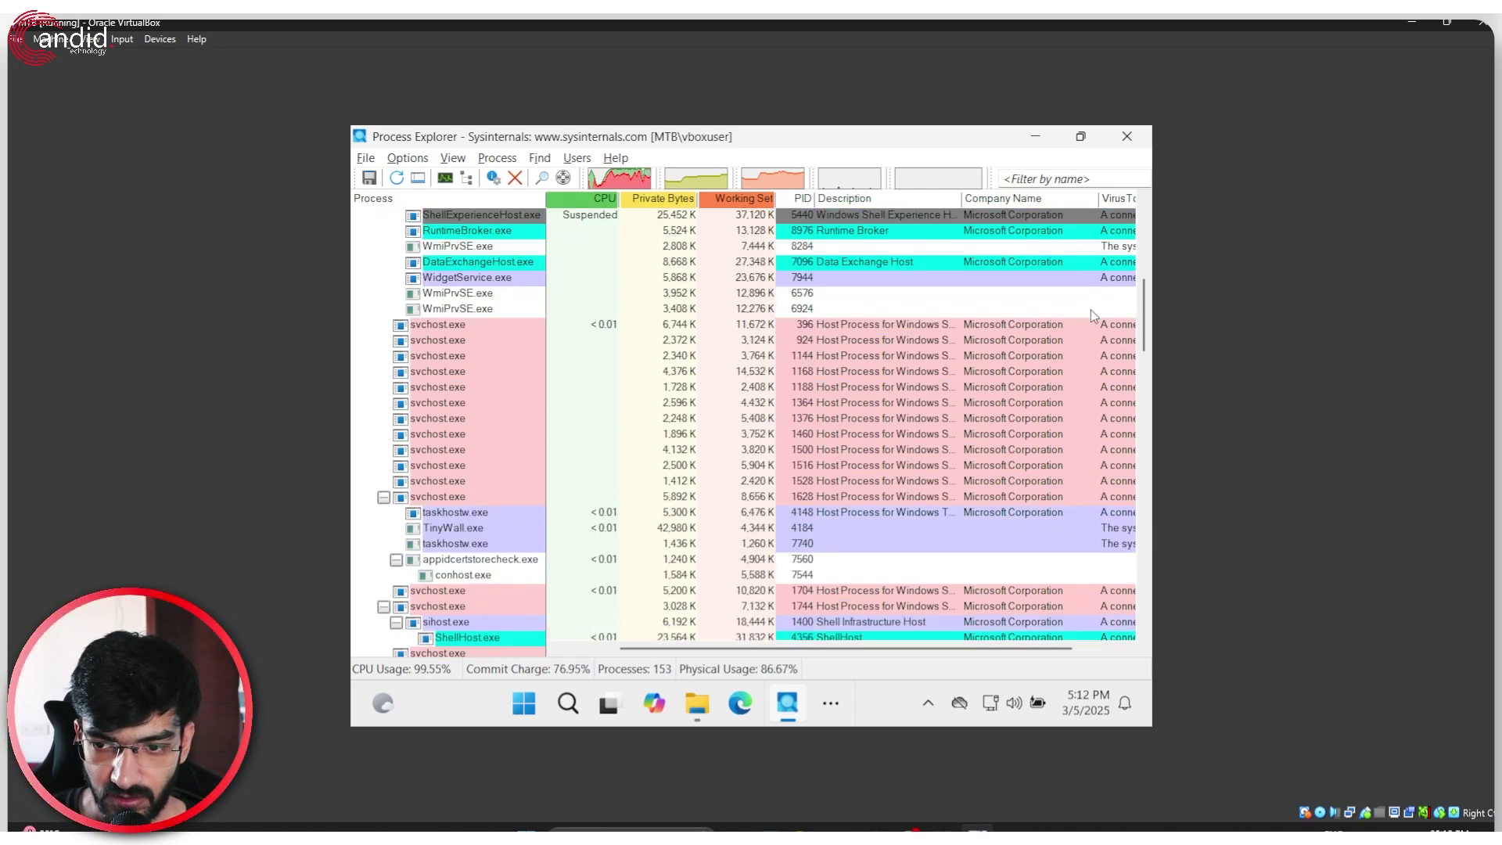
pyautogui.click(1053, 327)
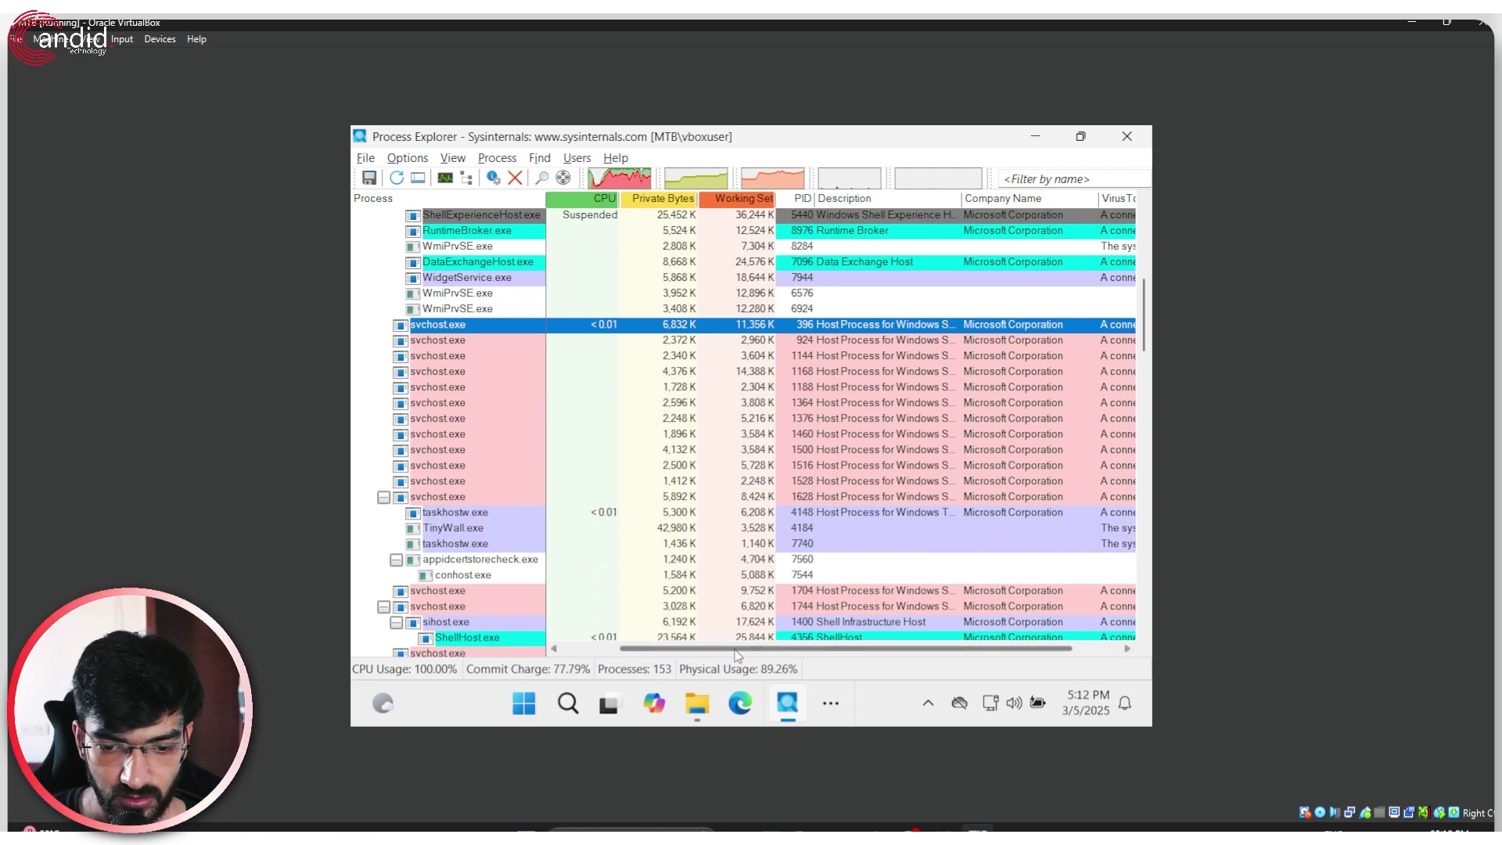
pyautogui.moveTo(853, 650); pyautogui.dragTo(900, 654)
pyautogui.scroll(-7, 947, 469)
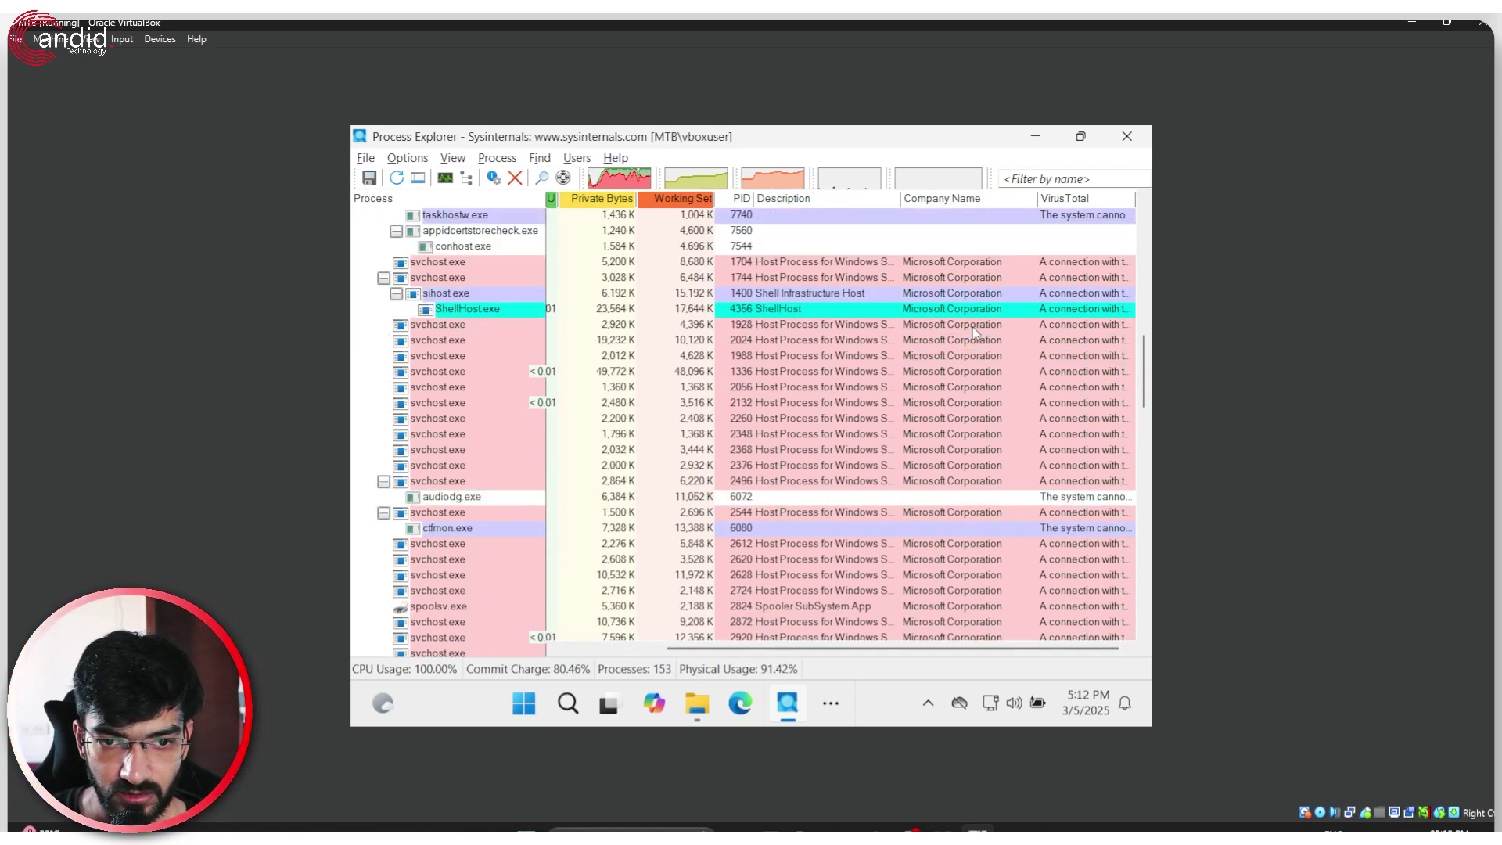
pyautogui.scroll(-7, 976, 333)
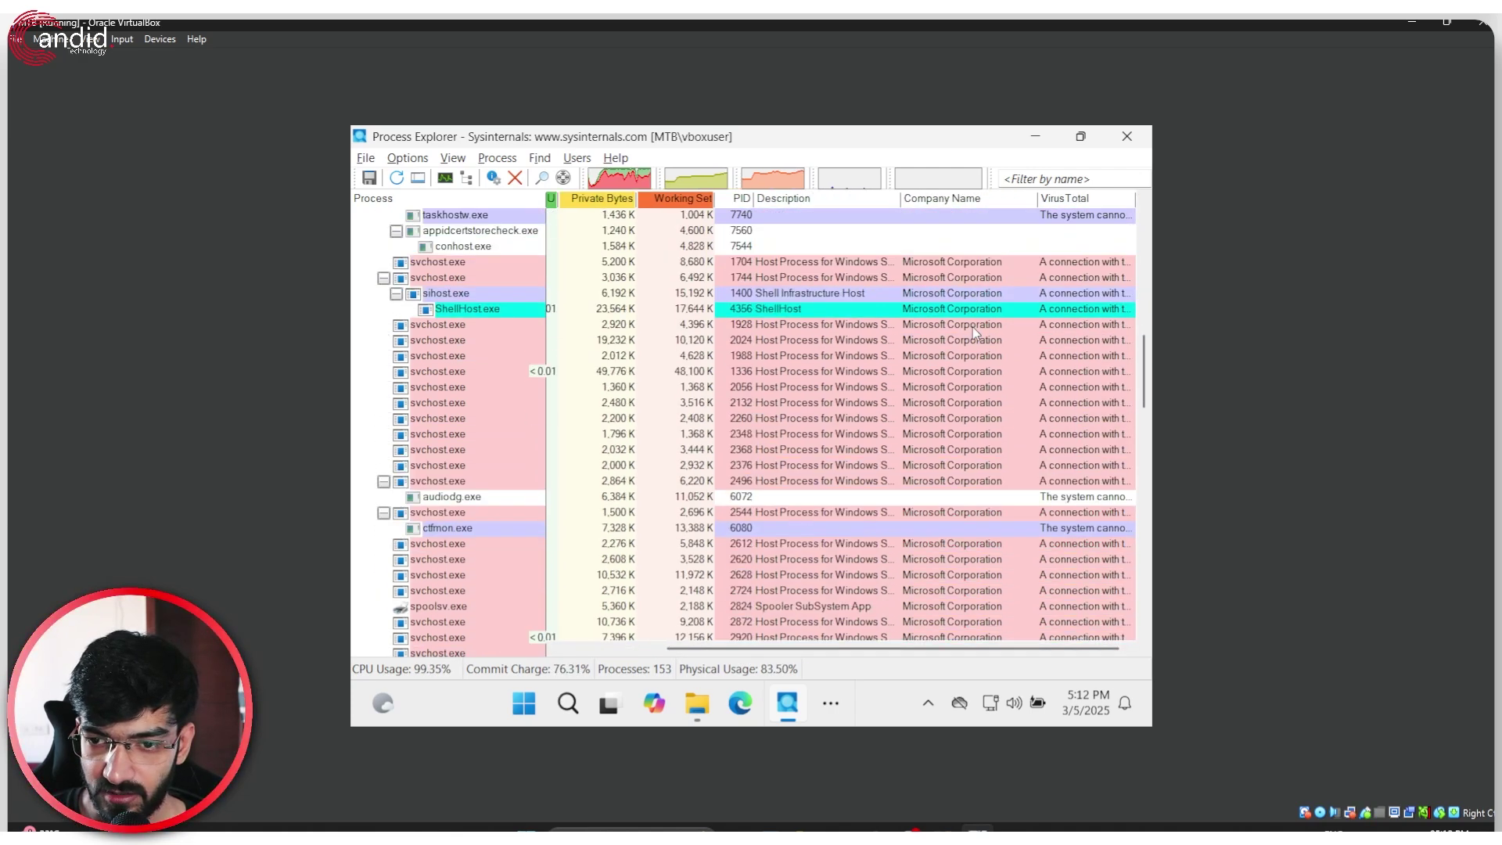
# - Enable Options > VirusTotal.com > Submit Unknown Executables in Process Explorer
pyautogui.click(408, 157)
pyautogui.moveTo(531, 239)
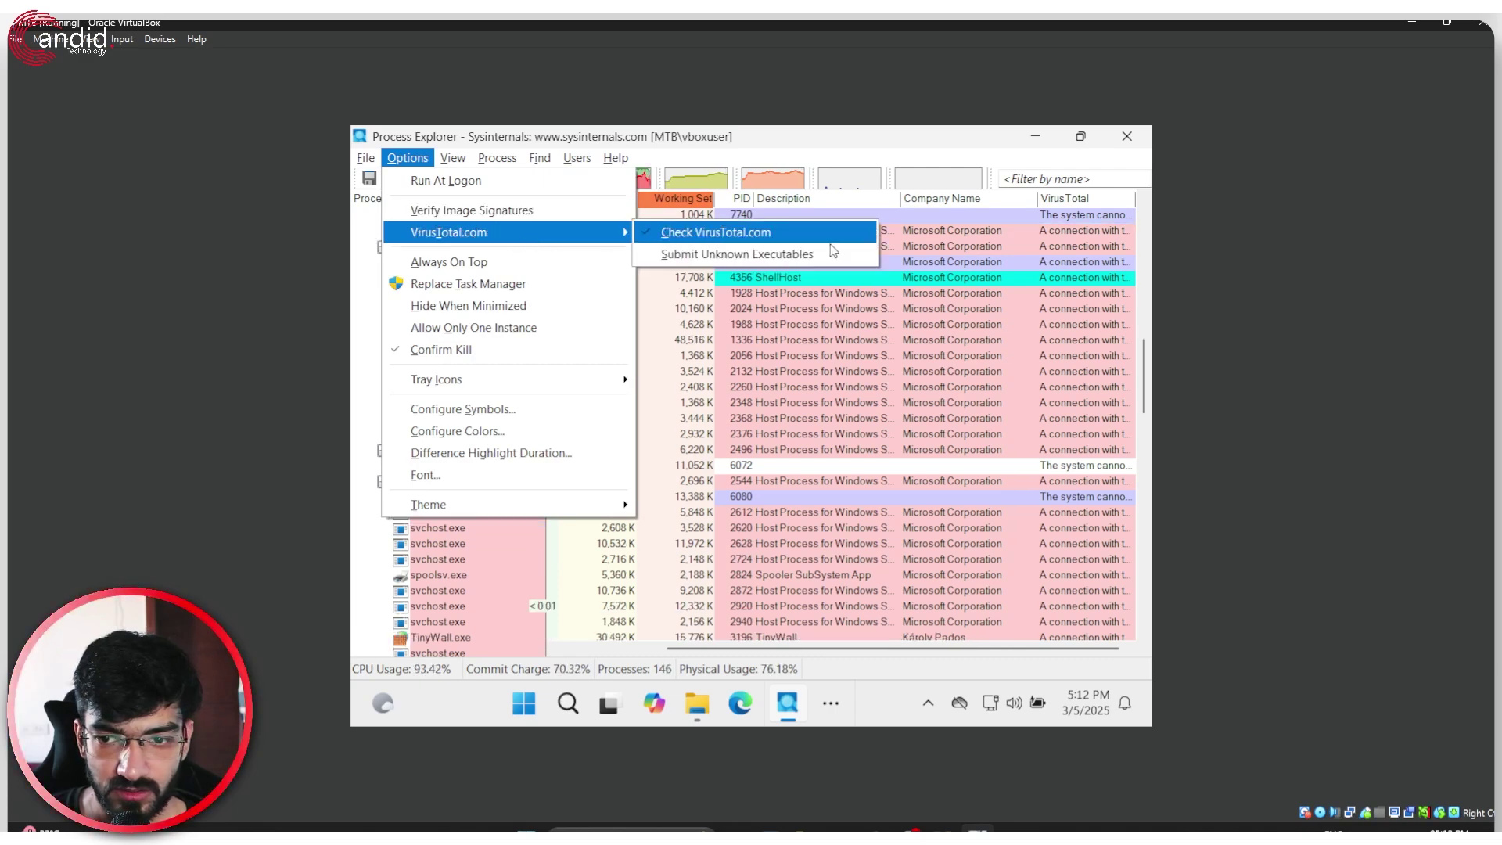
pyautogui.click(763, 254)
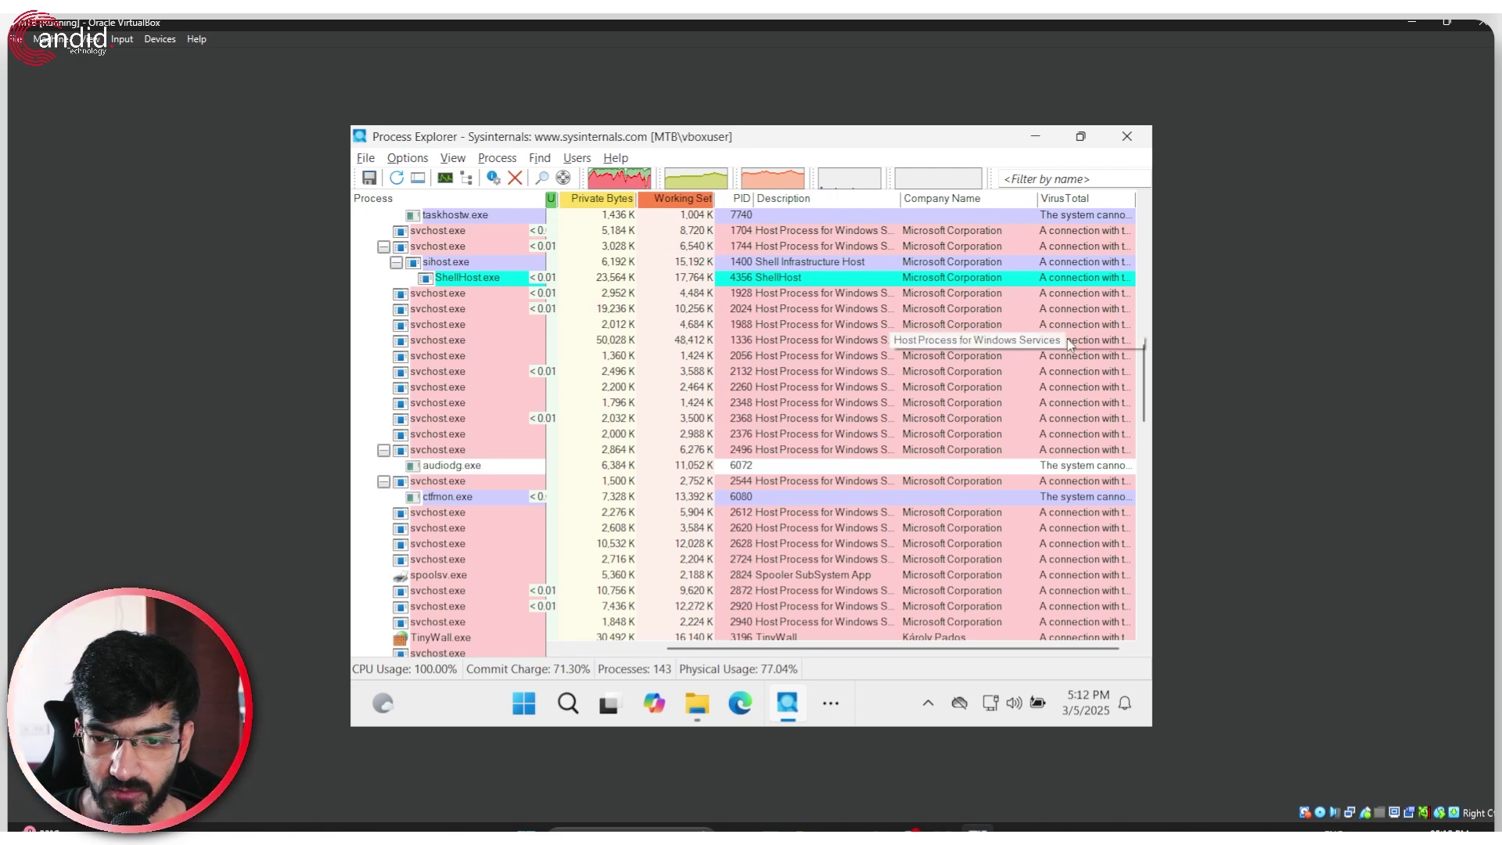
pyautogui.moveTo(1146, 384); pyautogui.dragTo(1146, 249)
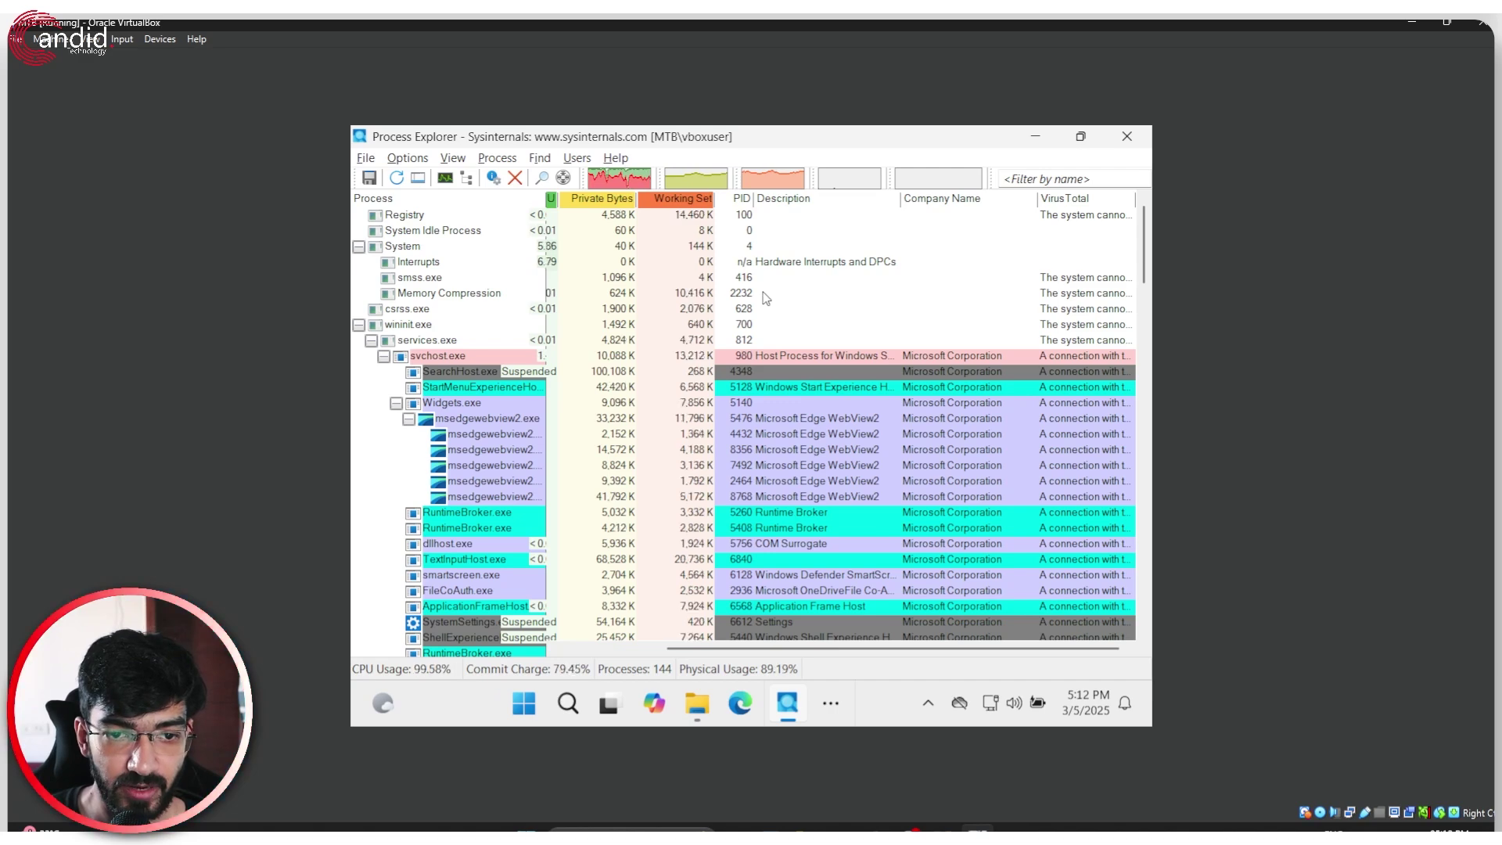
# - Show pestudio's per-vendor VirusTotal detections (66/72) for the sample, then open TinyWall's connections list
pyautogui.click(1091, 136)
pyautogui.moveTo(865, 164); pyautogui.dragTo(808, 225)
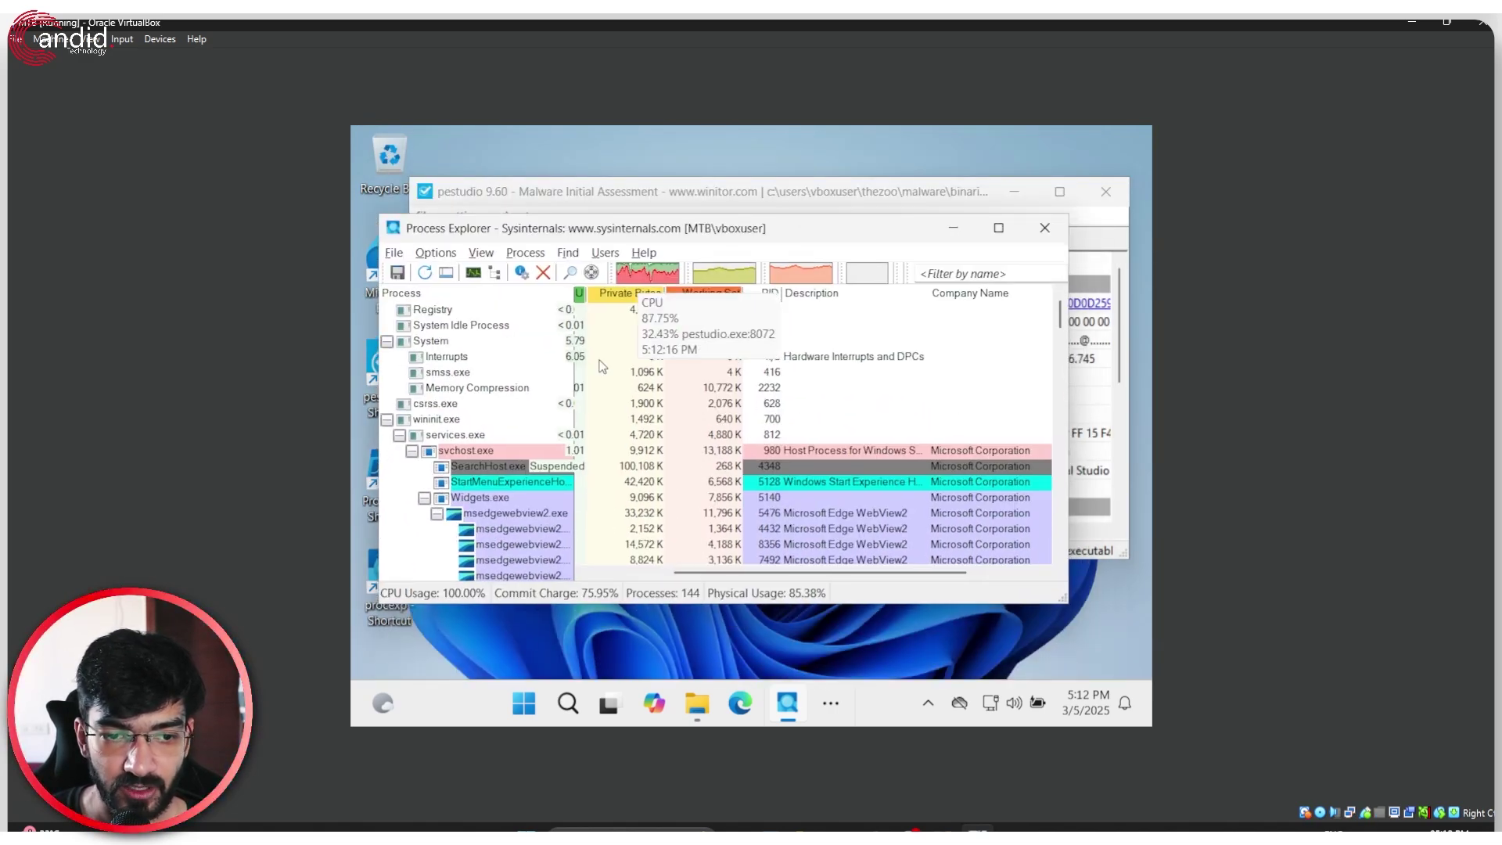
pyautogui.click(686, 184)
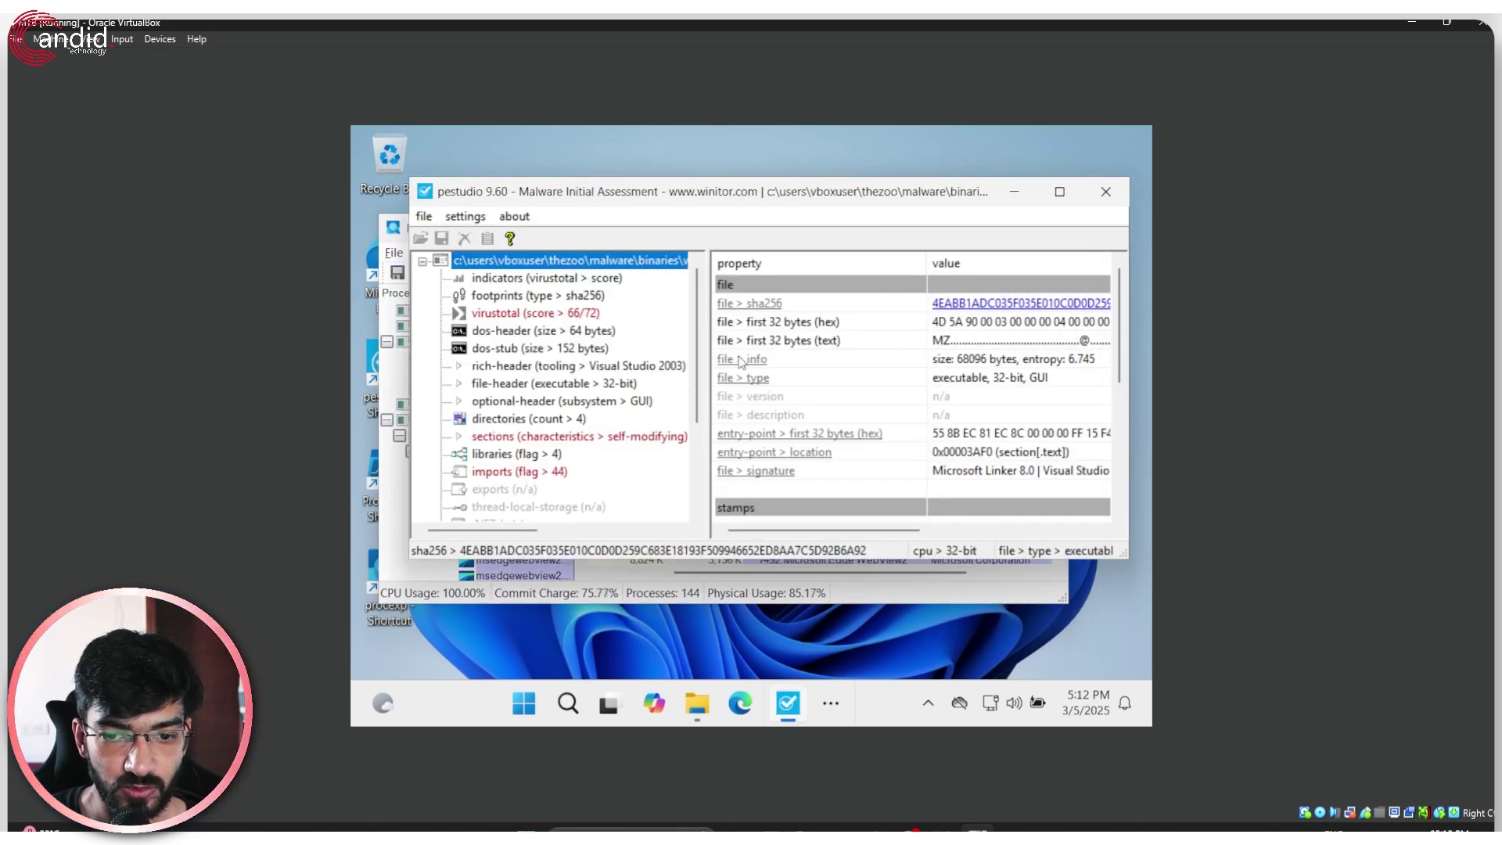
pyautogui.click(494, 314)
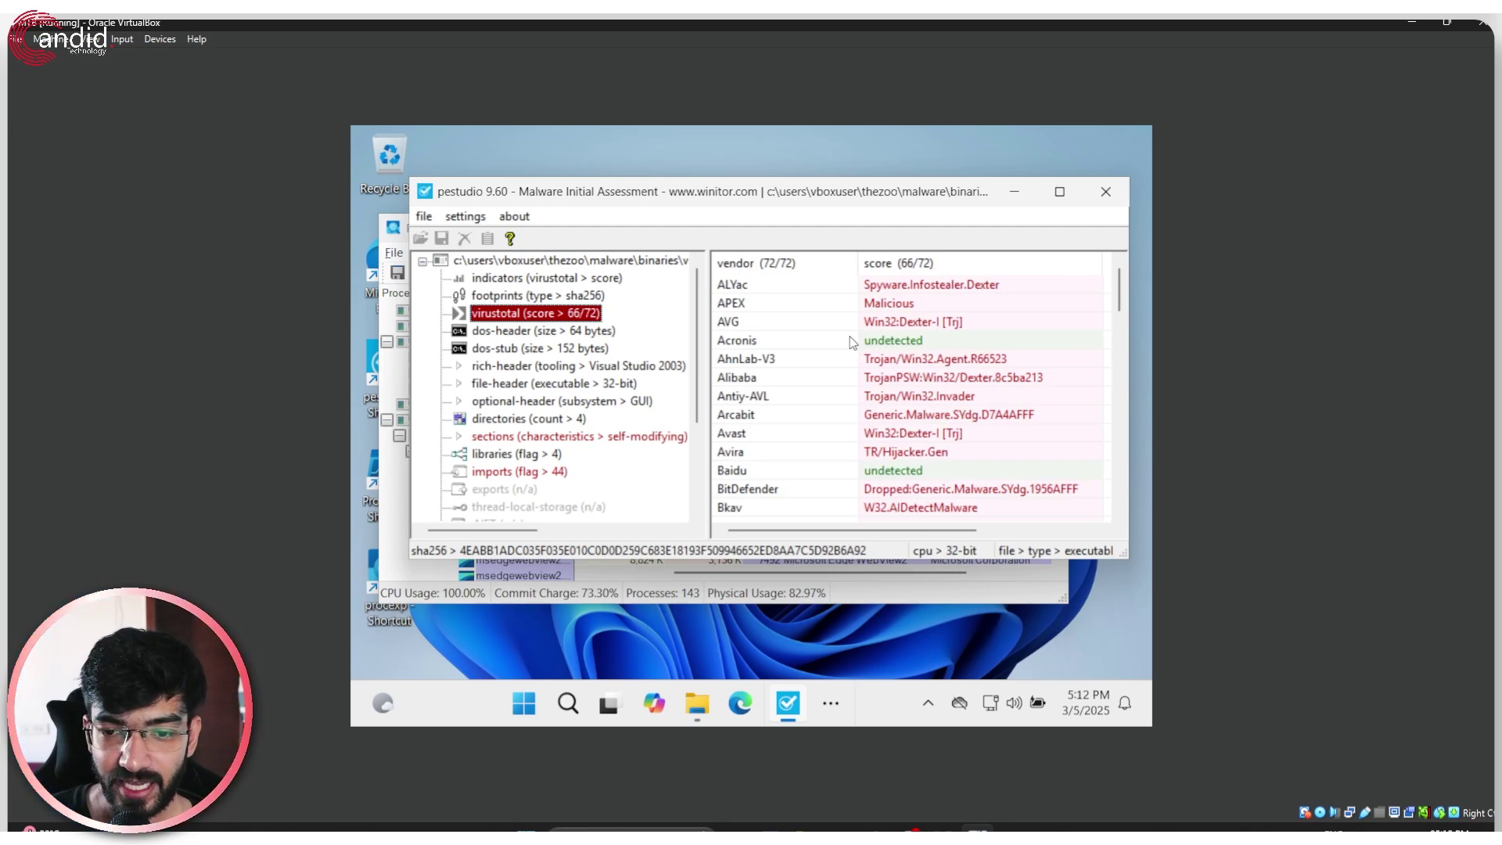
pyautogui.click(821, 702)
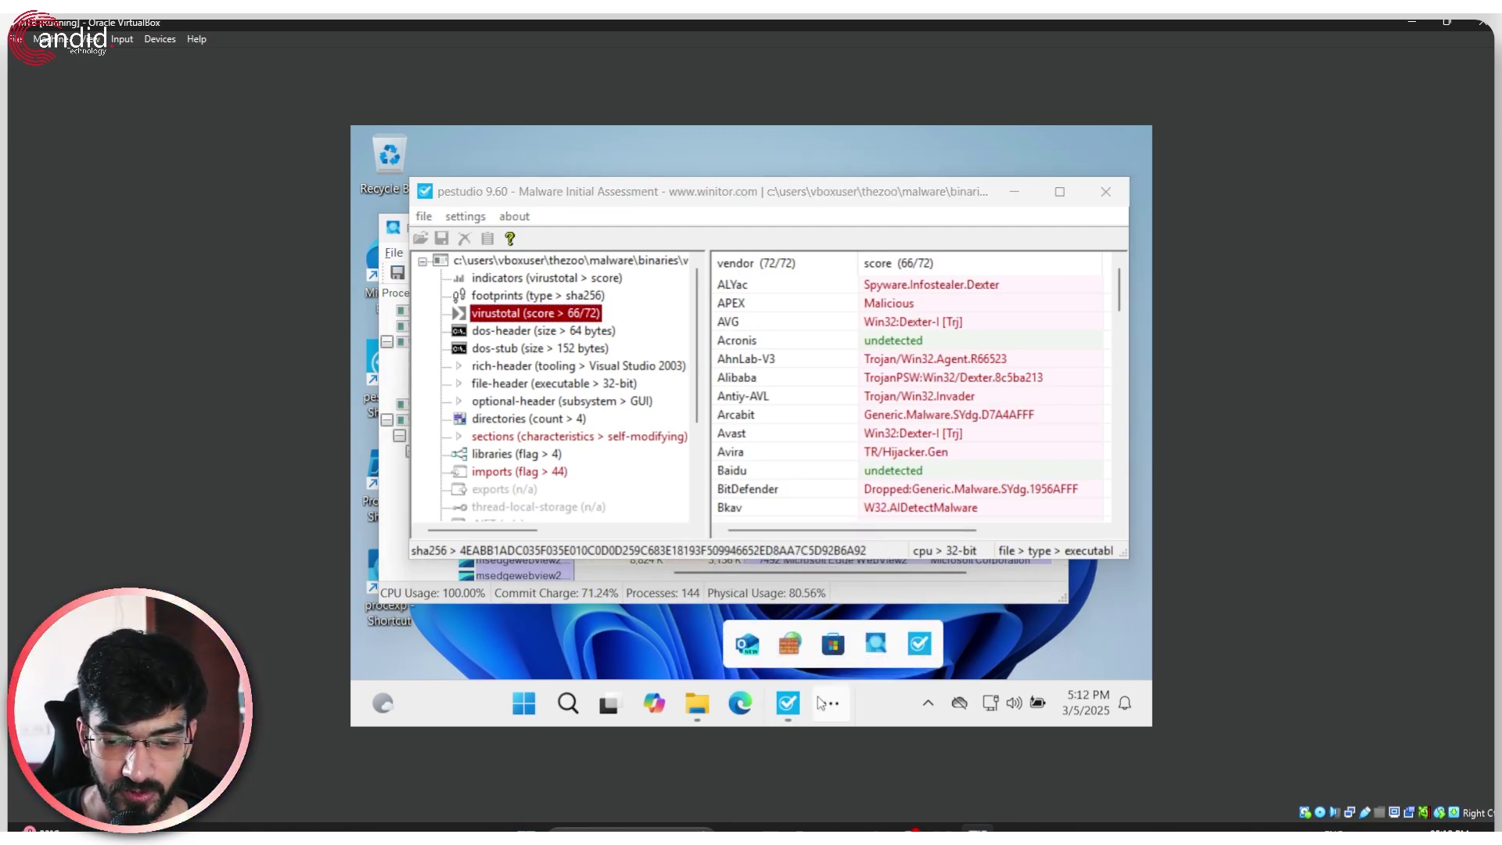
pyautogui.click(790, 644)
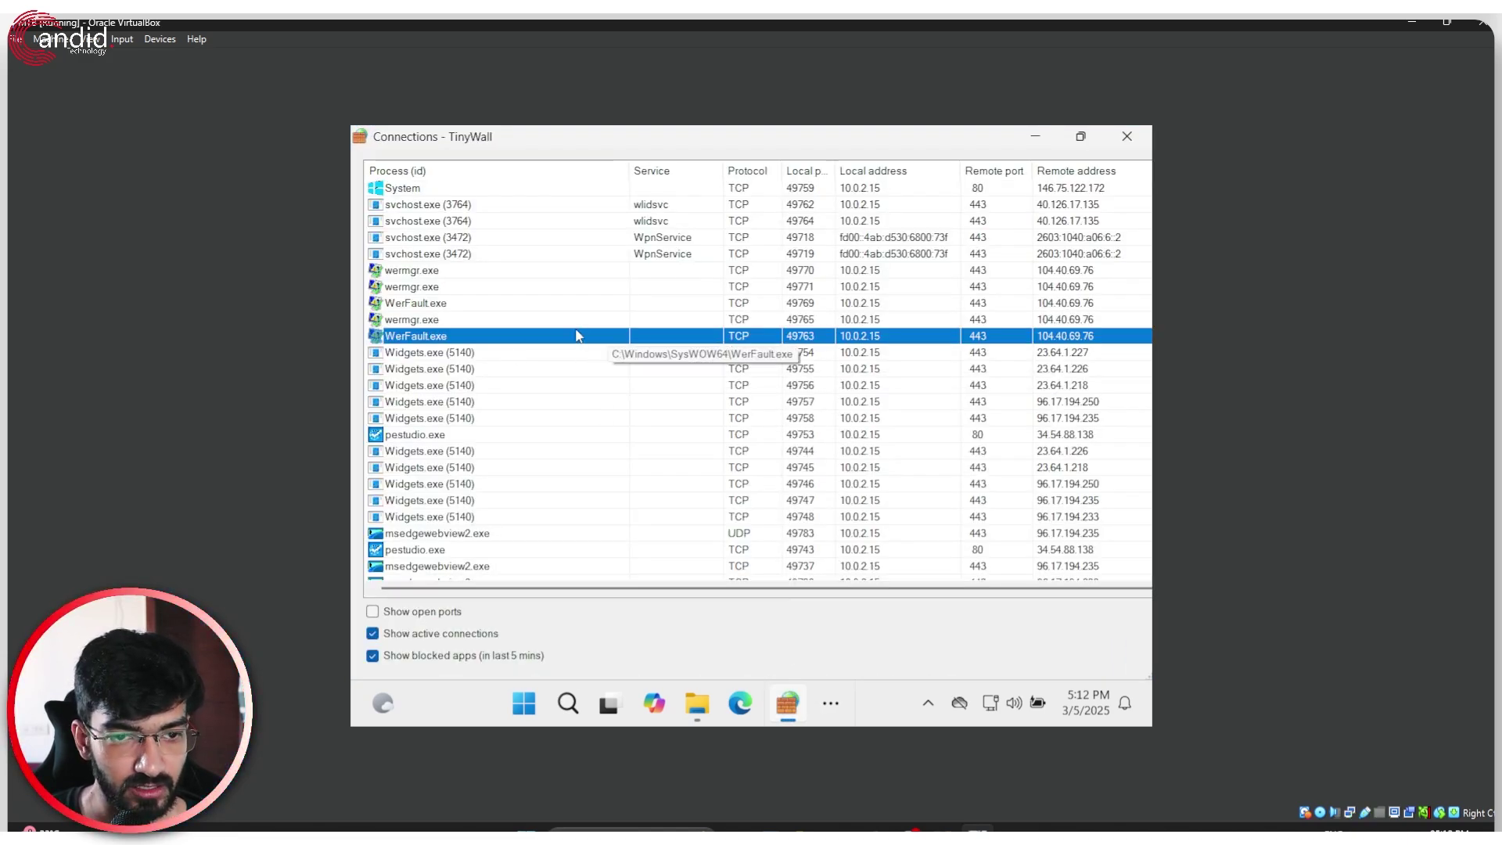
# - Select procexp64.exe's blocked connection to 34.54.88.138 in TinyWall and bring up its actions
pyautogui.click(548, 272)
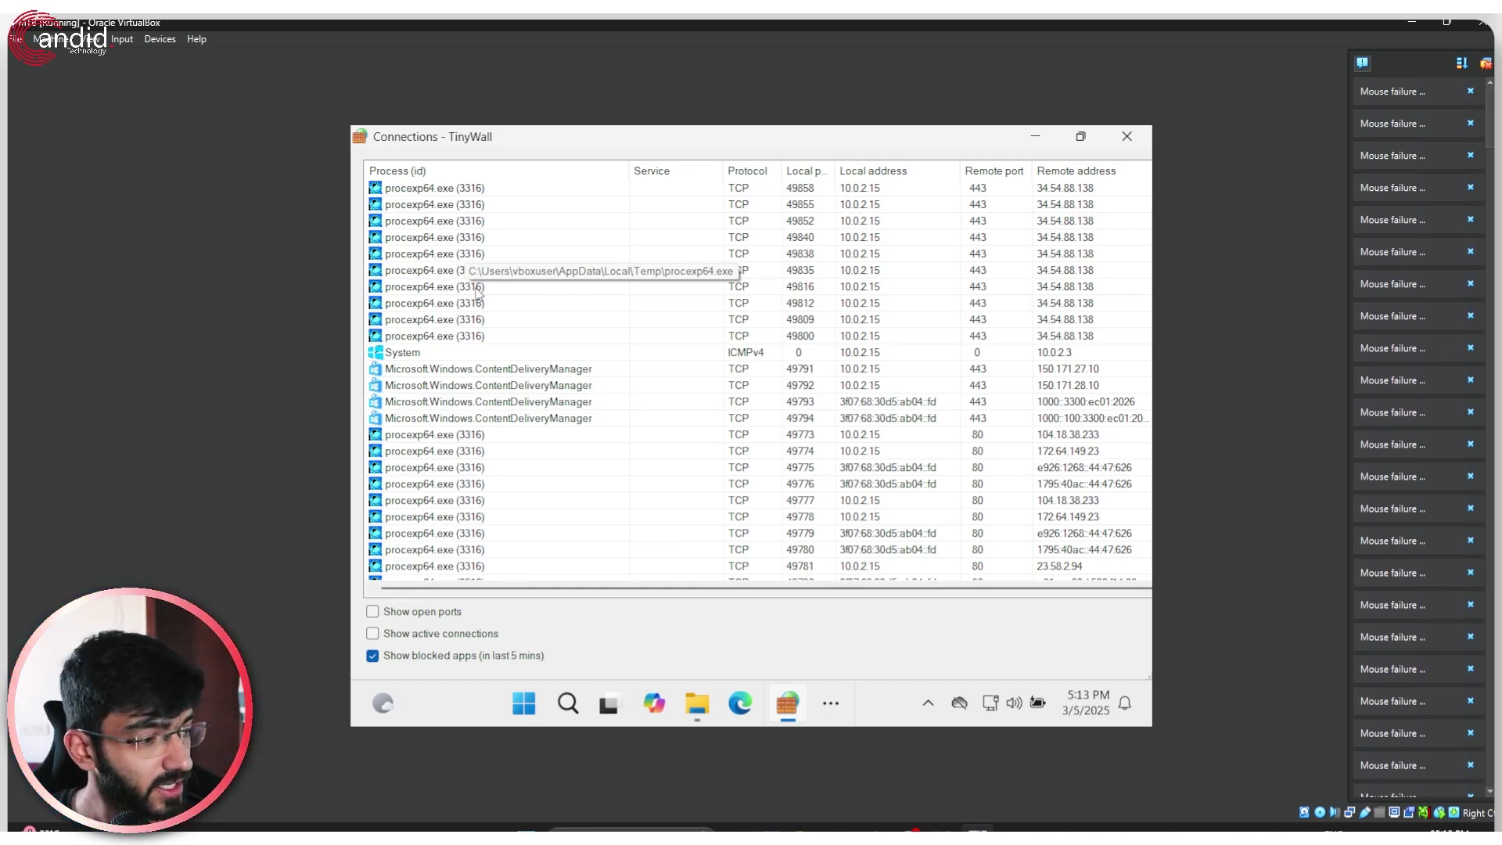
pyautogui.click(501, 324)
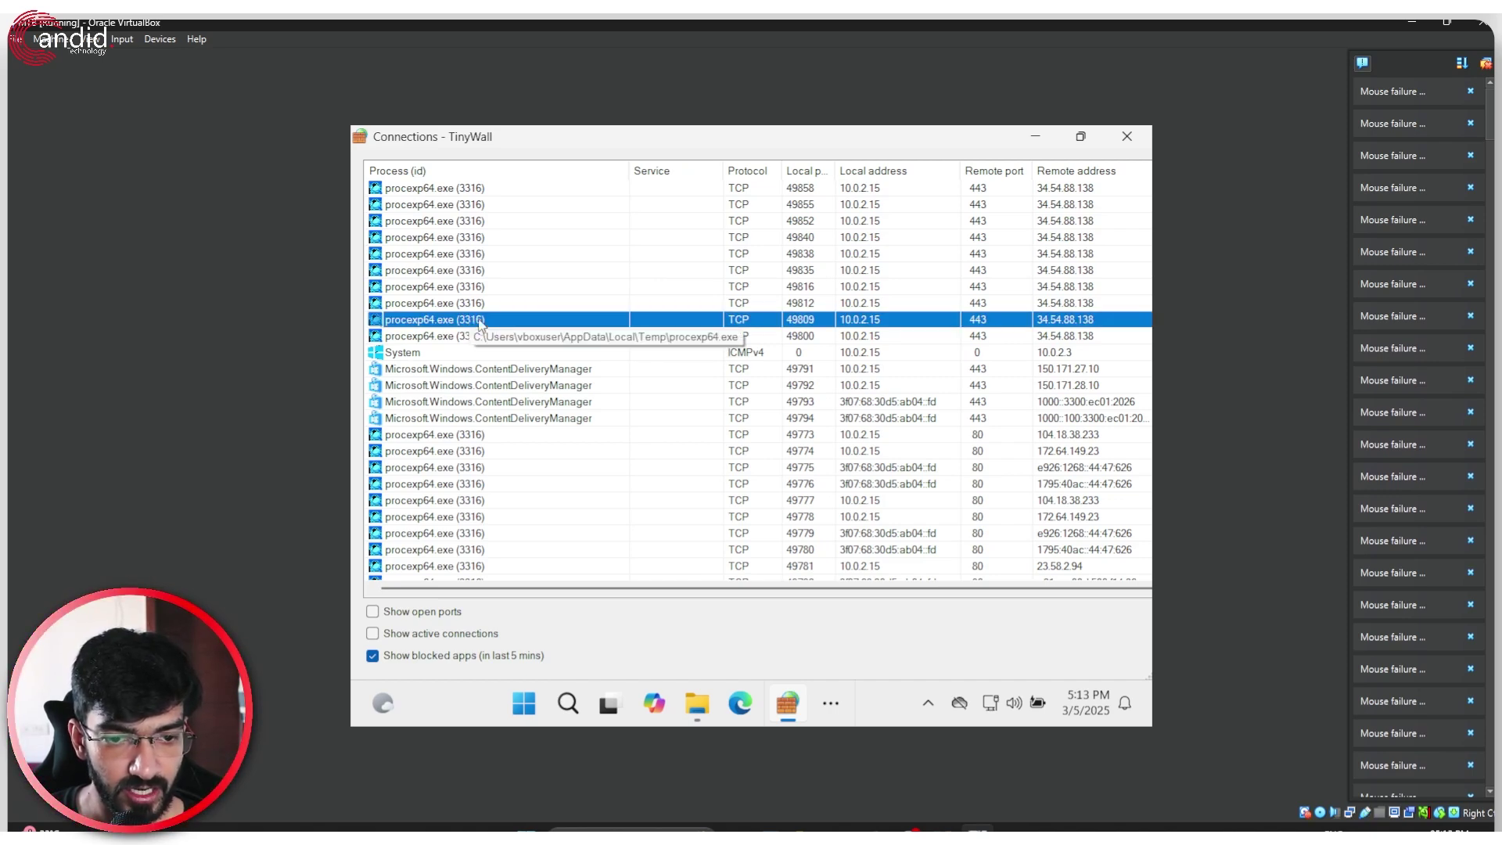
pyautogui.rightClick(480, 323)
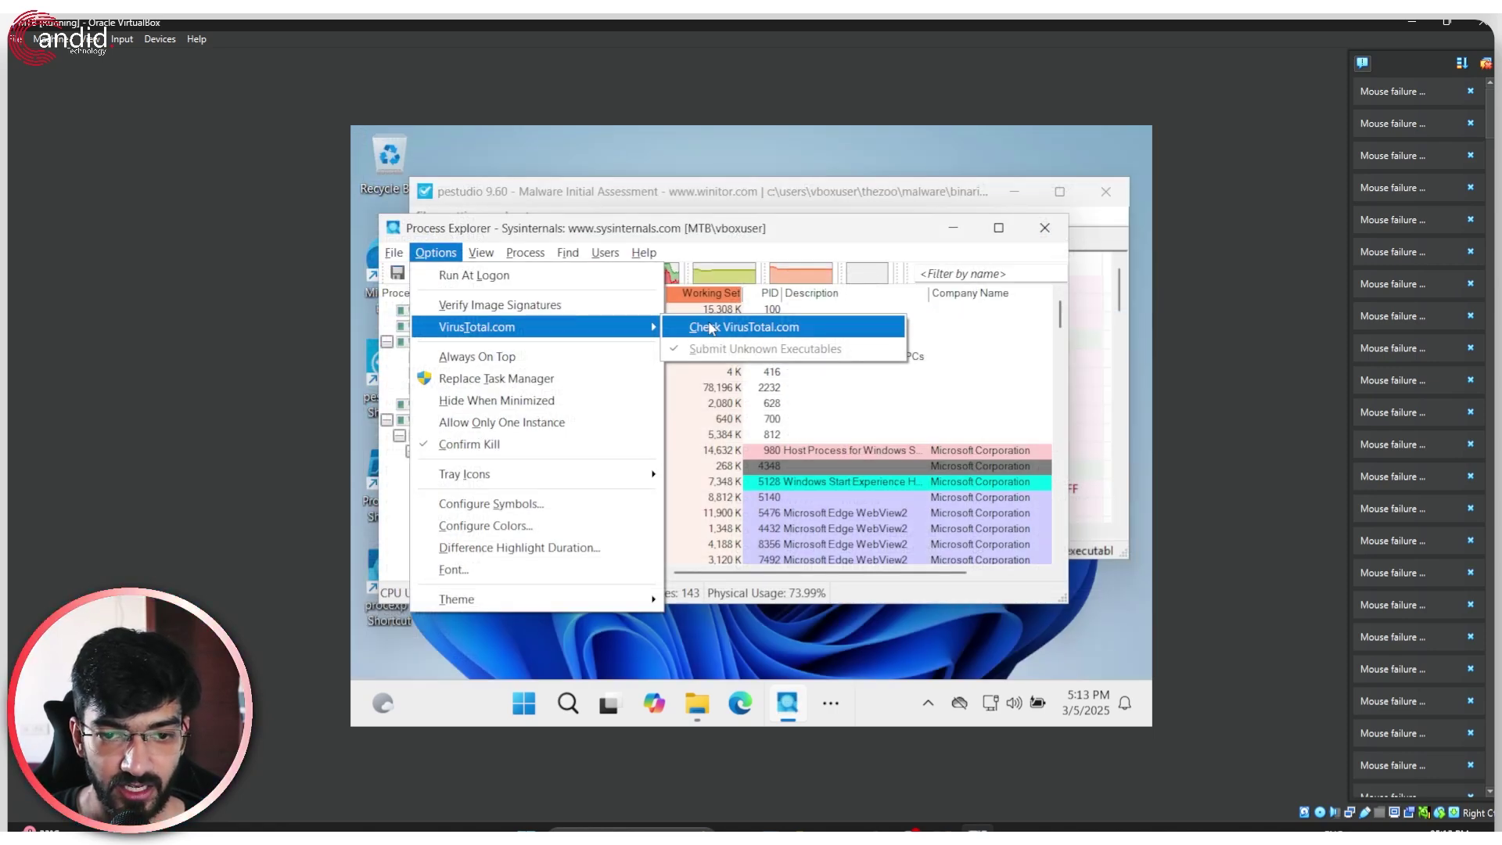
# - Run VirusTotal checks on all running processes in Process Explorer
pyautogui.click(709, 327)
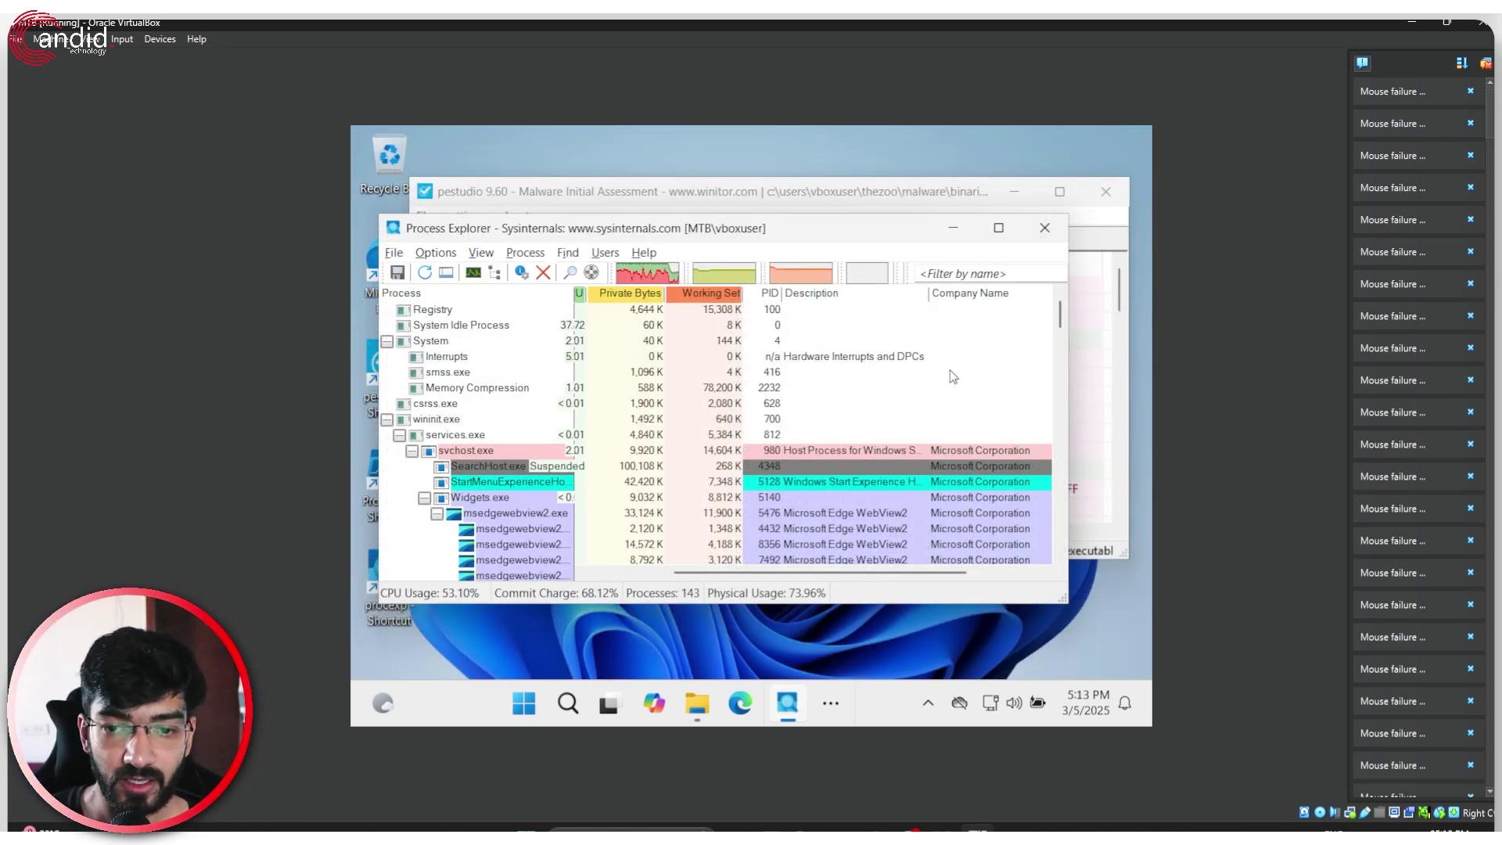
pyautogui.scroll(-3, 962, 375)
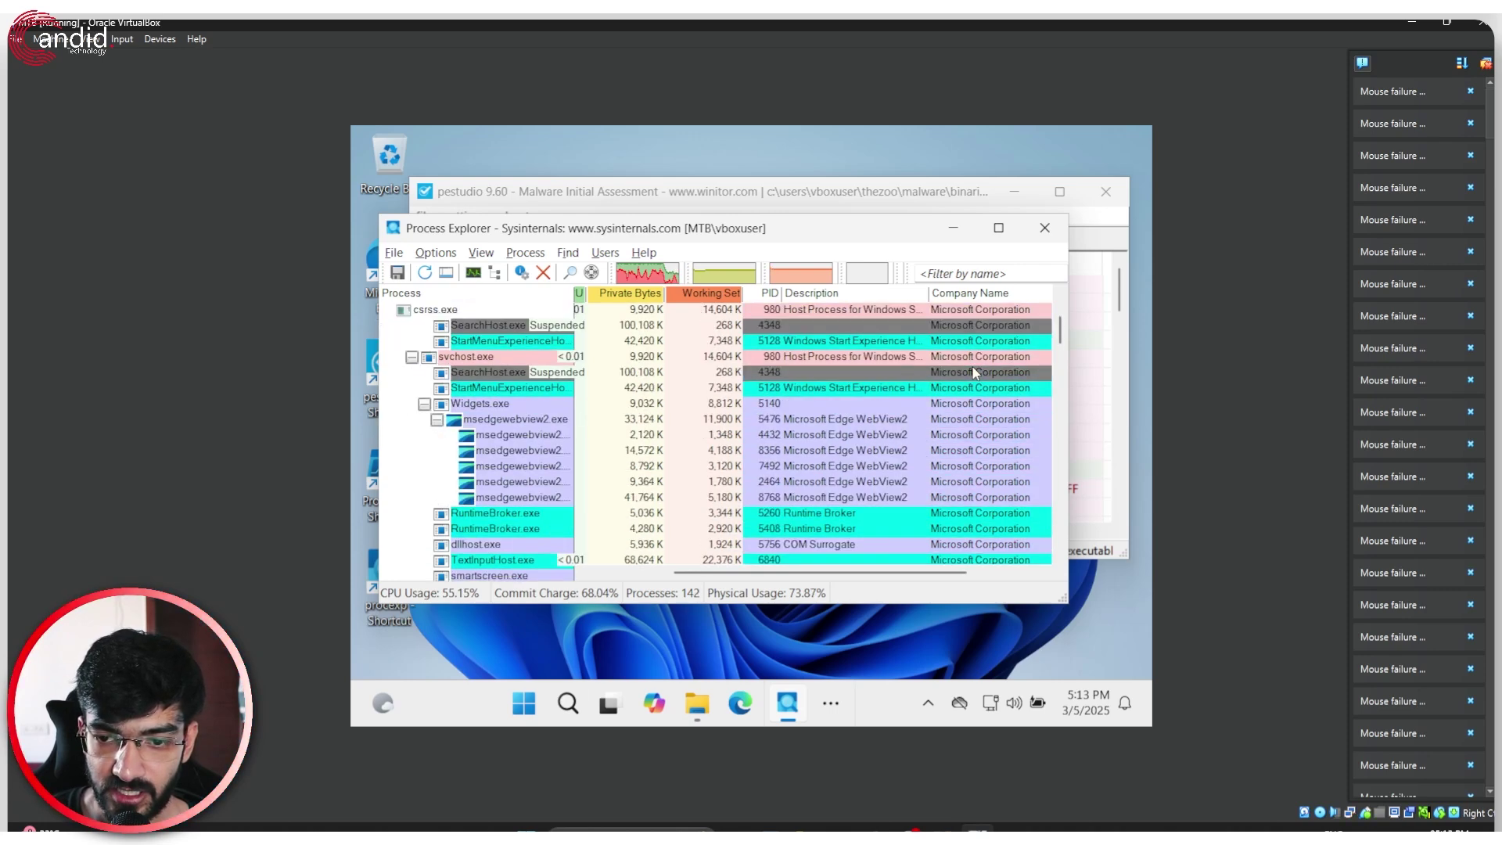
pyautogui.scroll(3, 975, 373)
# - Enlarge Process Explorer and review the VirusTotal scores, mostly 0/77 with 0/81 for taskhostw.exe
pyautogui.click(999, 228)
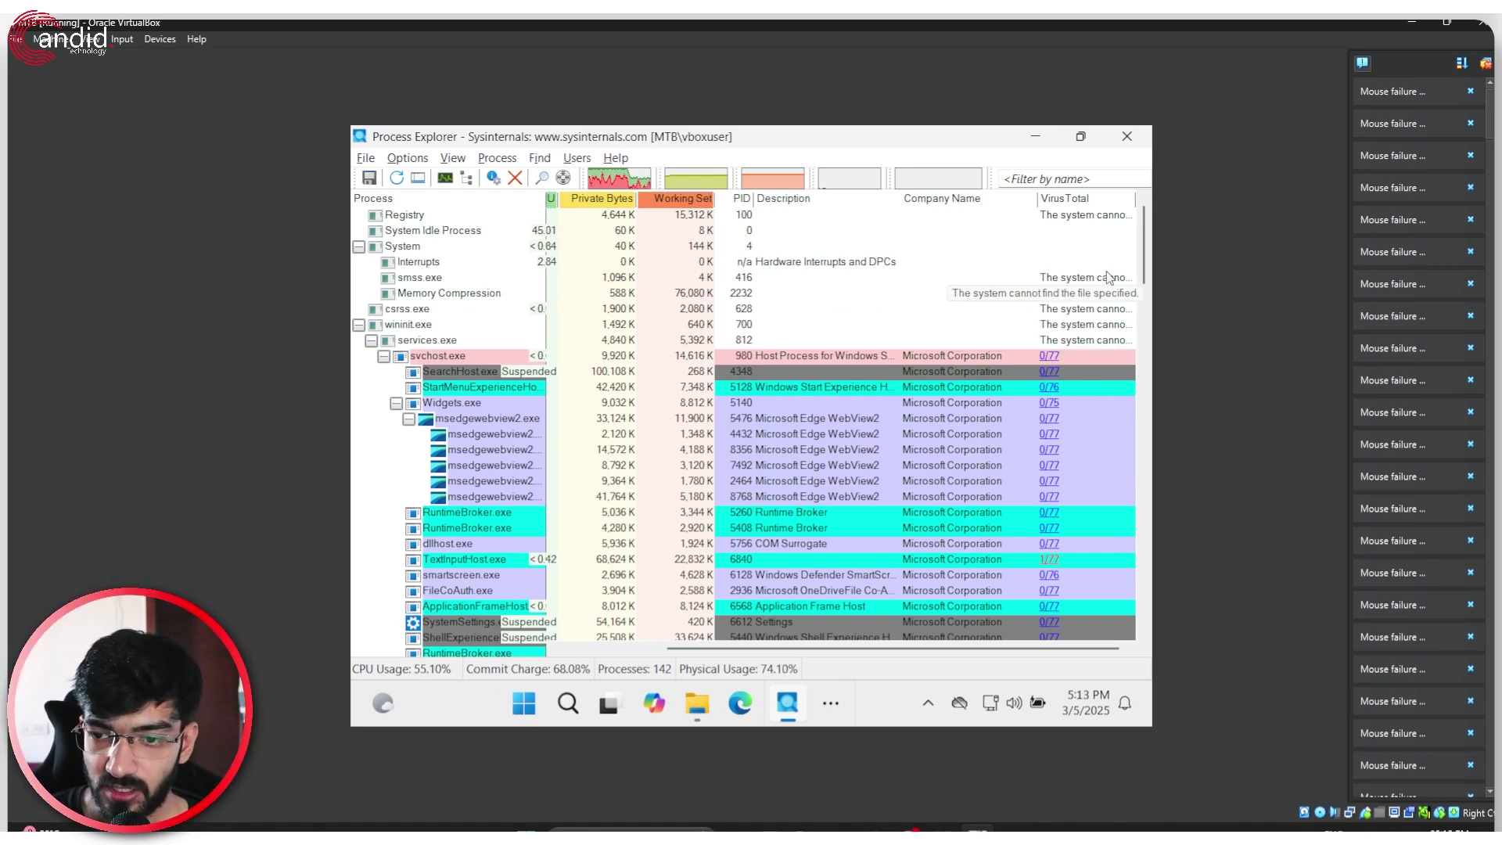
pyautogui.moveTo(1144, 249); pyautogui.dragTo(1119, 288)
pyautogui.scroll(-10, 1011, 387)
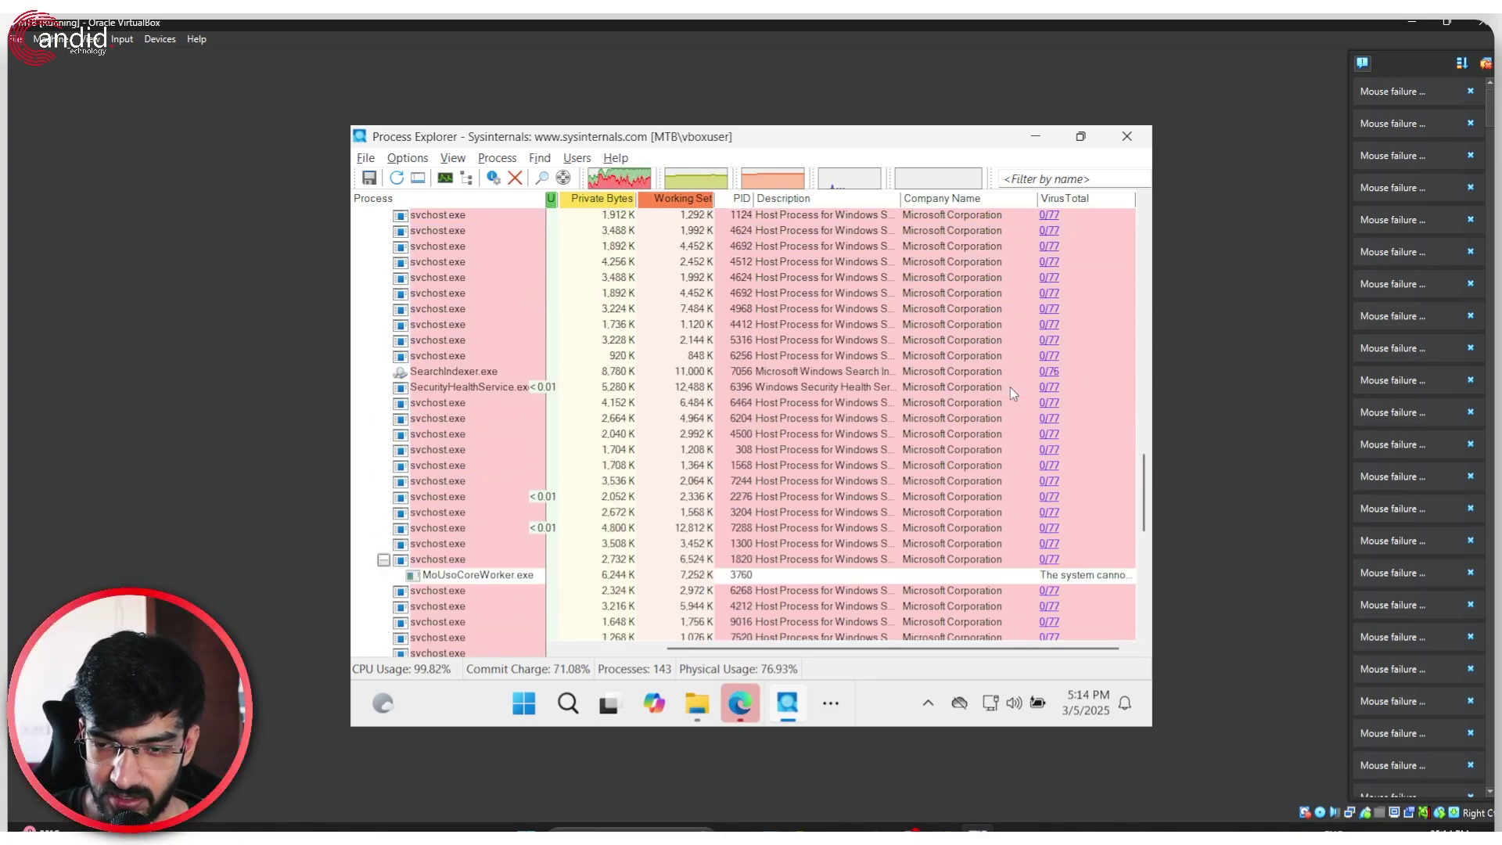
pyautogui.scroll(10, 1011, 387)
pyautogui.scroll(6, 1011, 388)
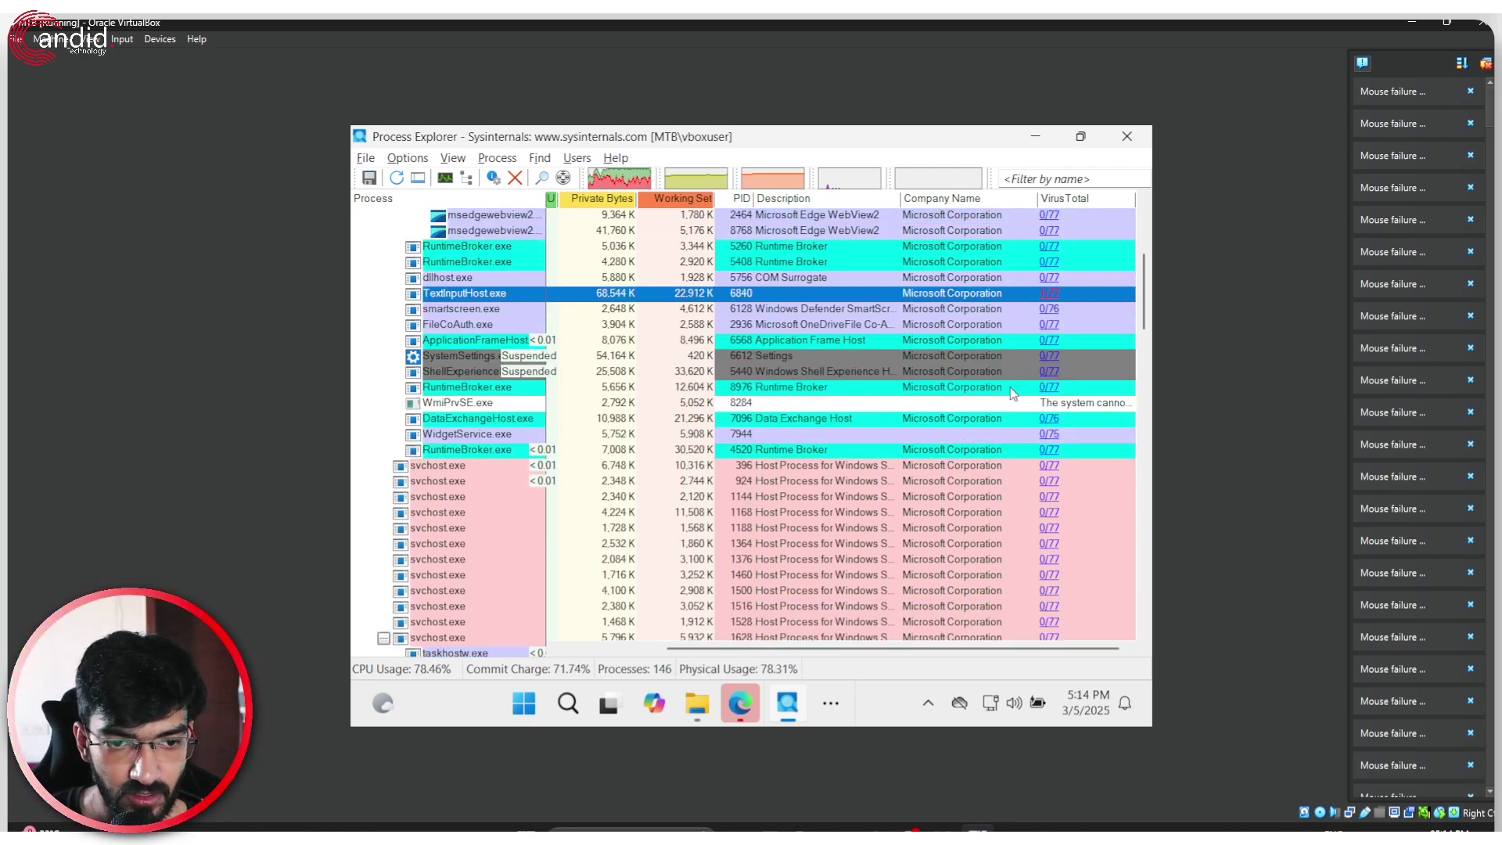
pyautogui.scroll(6, 1011, 392)
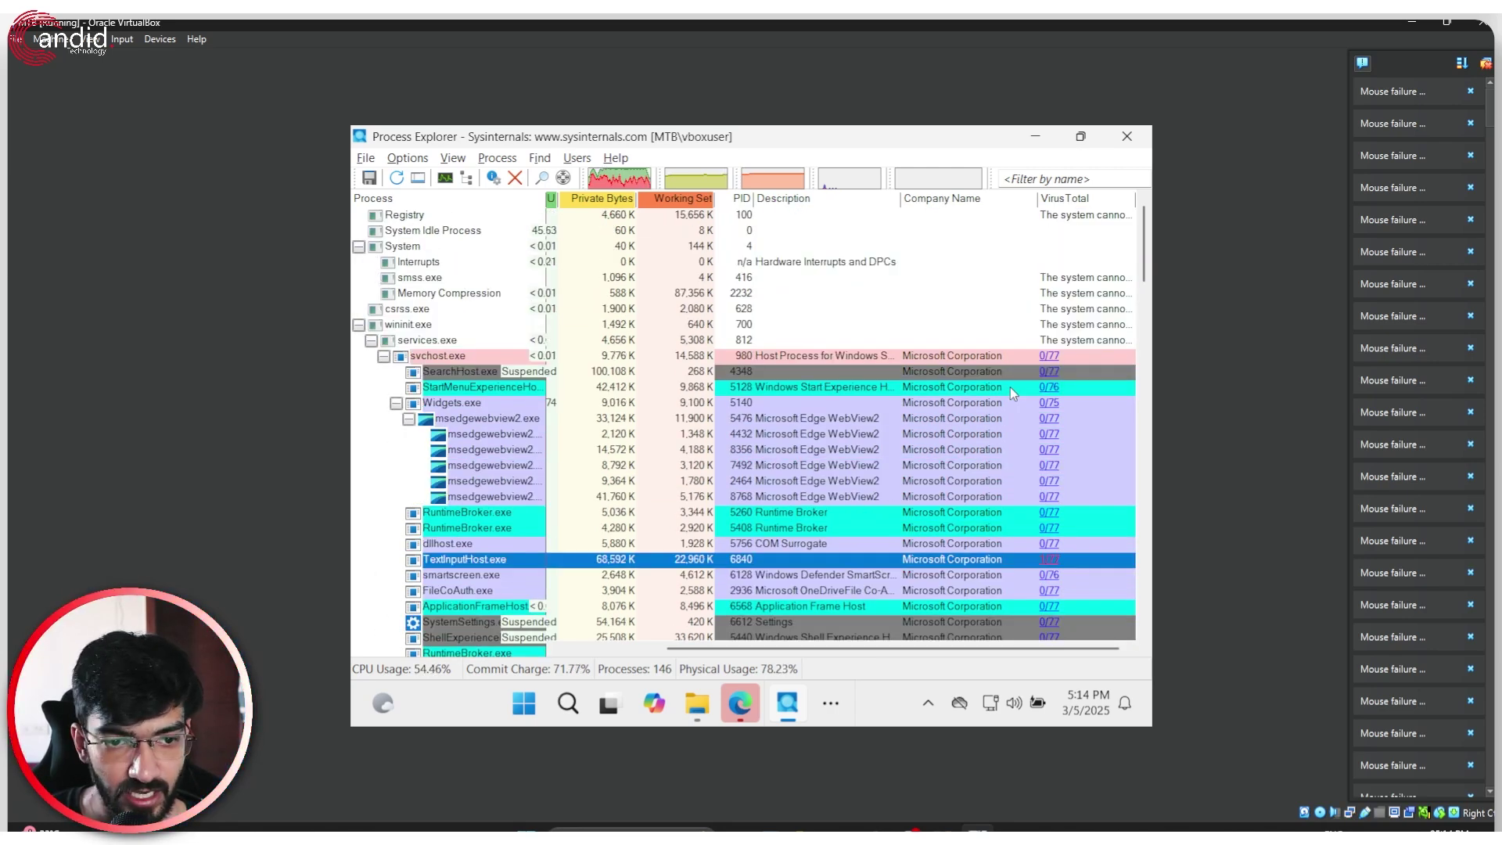
pyautogui.scroll(-6, 1011, 386)
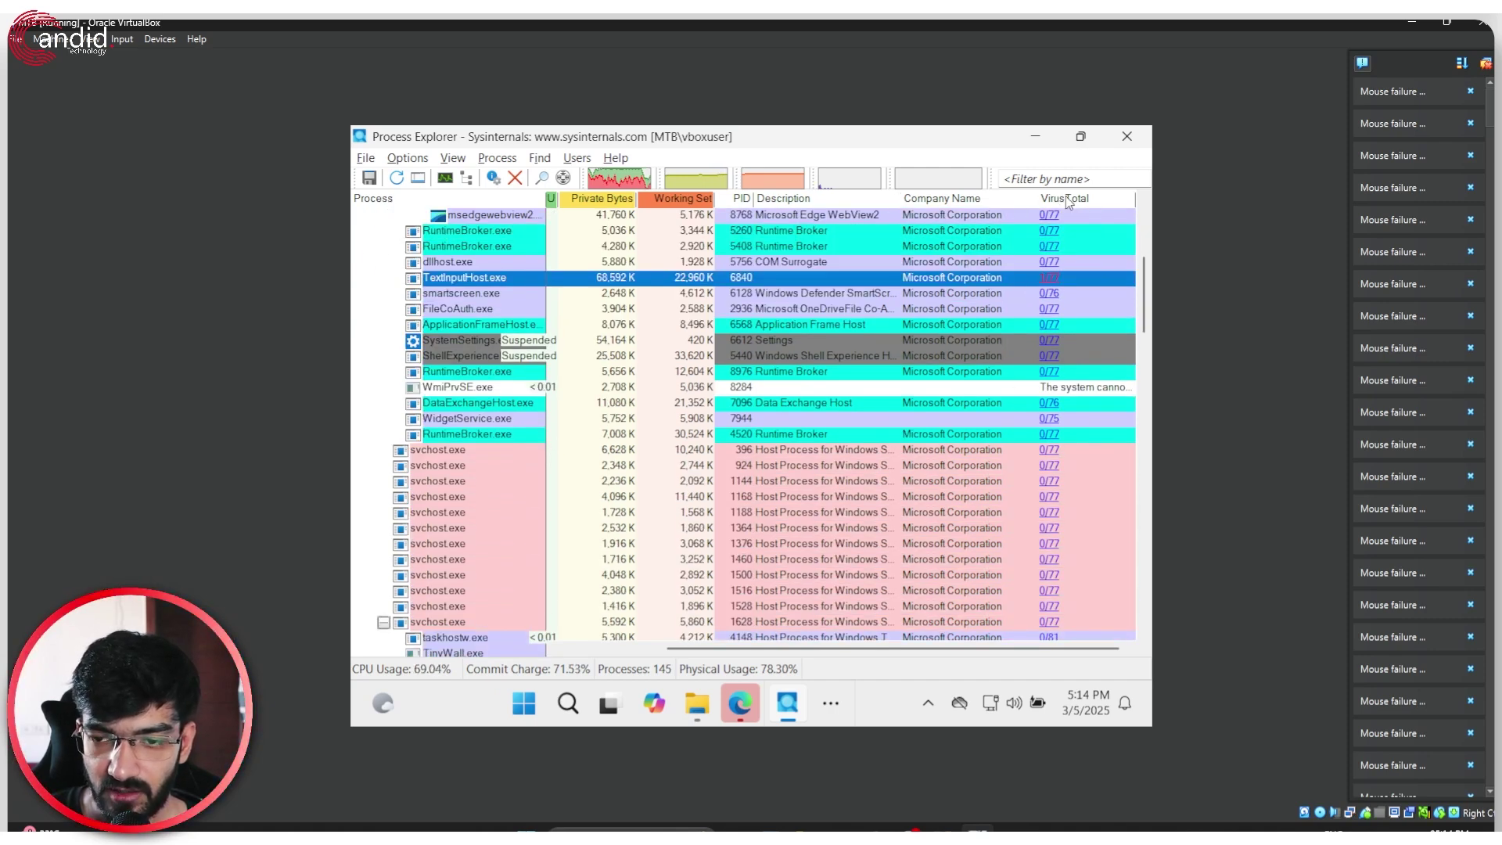
pyautogui.click(412, 160)
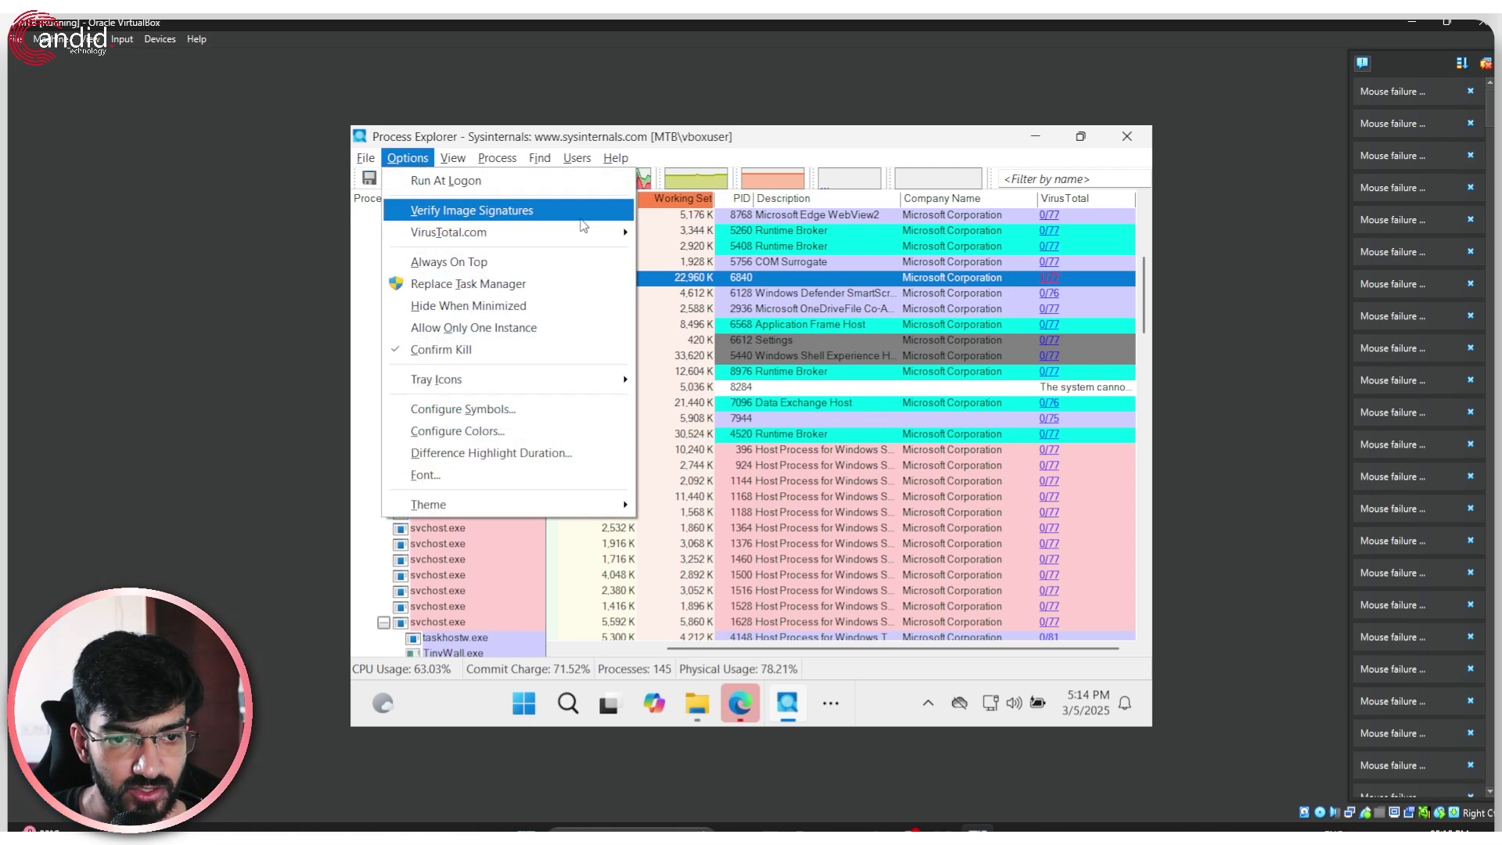
# - Toggle VirusTotal.com's Submit Unknown Executables option, then bring up the Dexter sample folder
pyautogui.moveTo(595, 233)
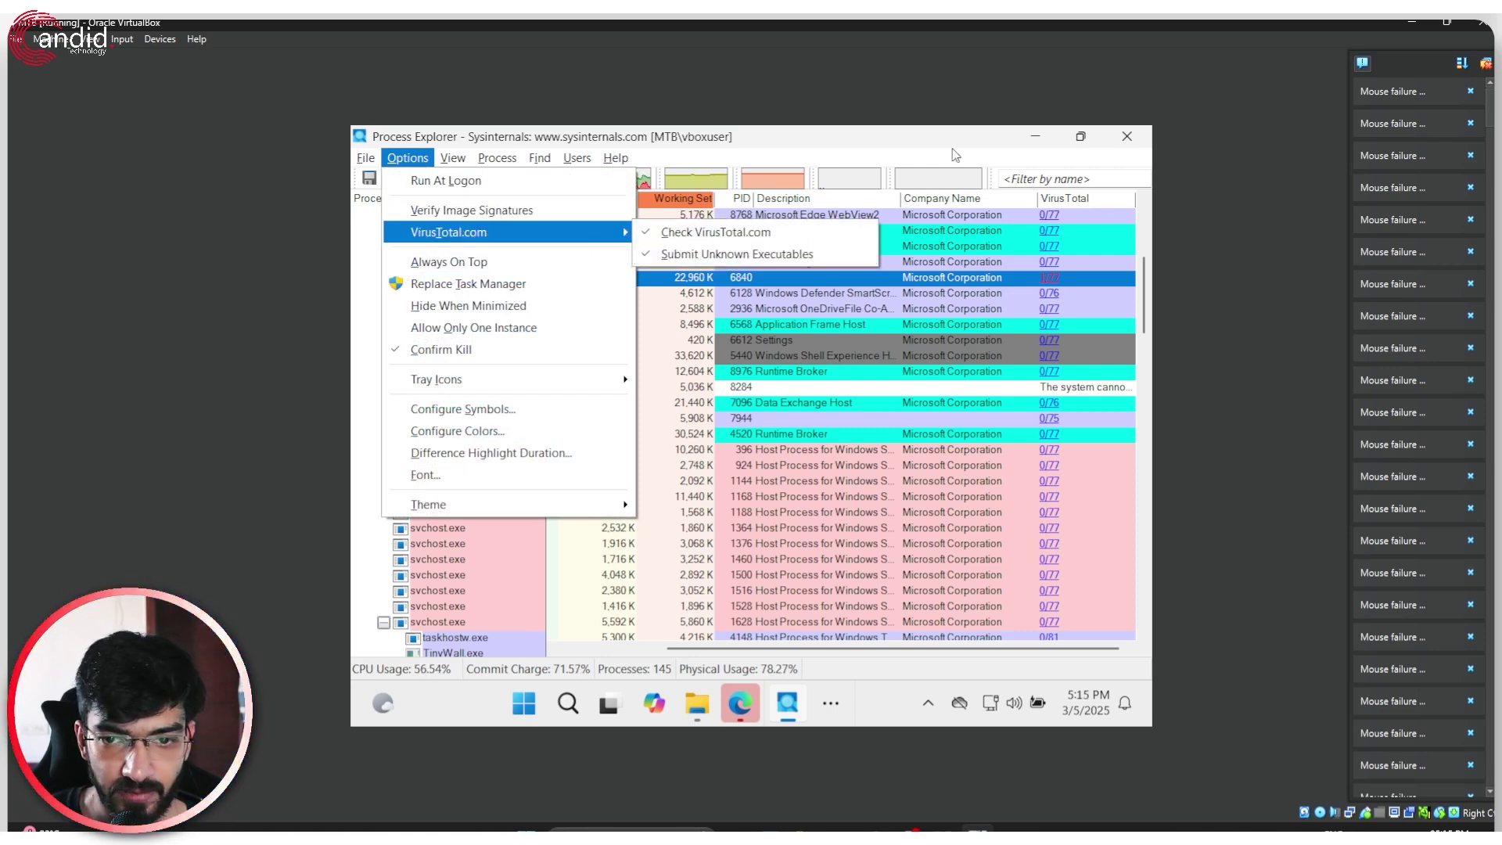
pyautogui.click(748, 254)
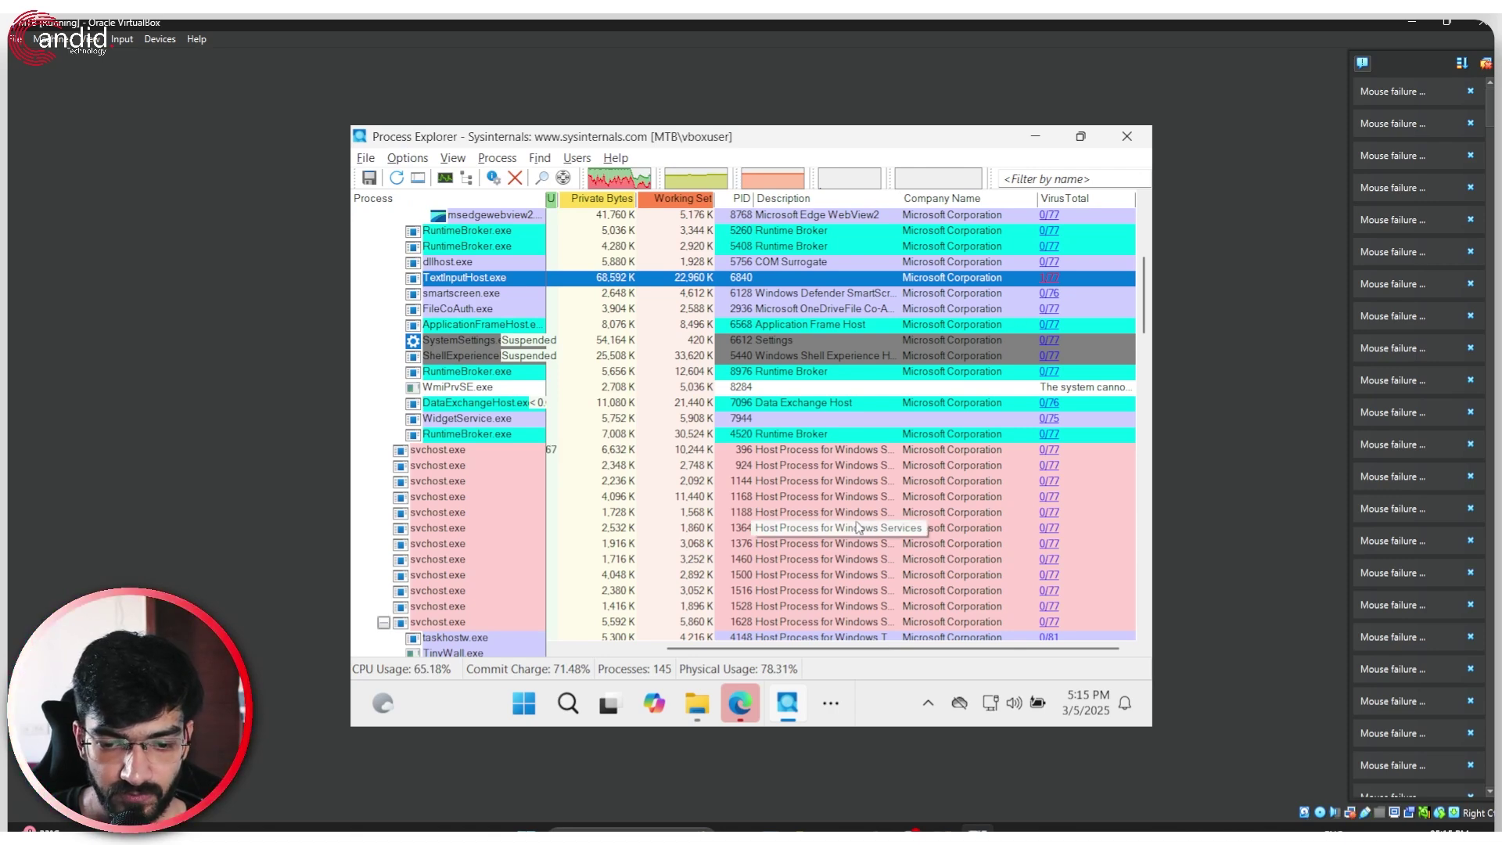
pyautogui.click(697, 703)
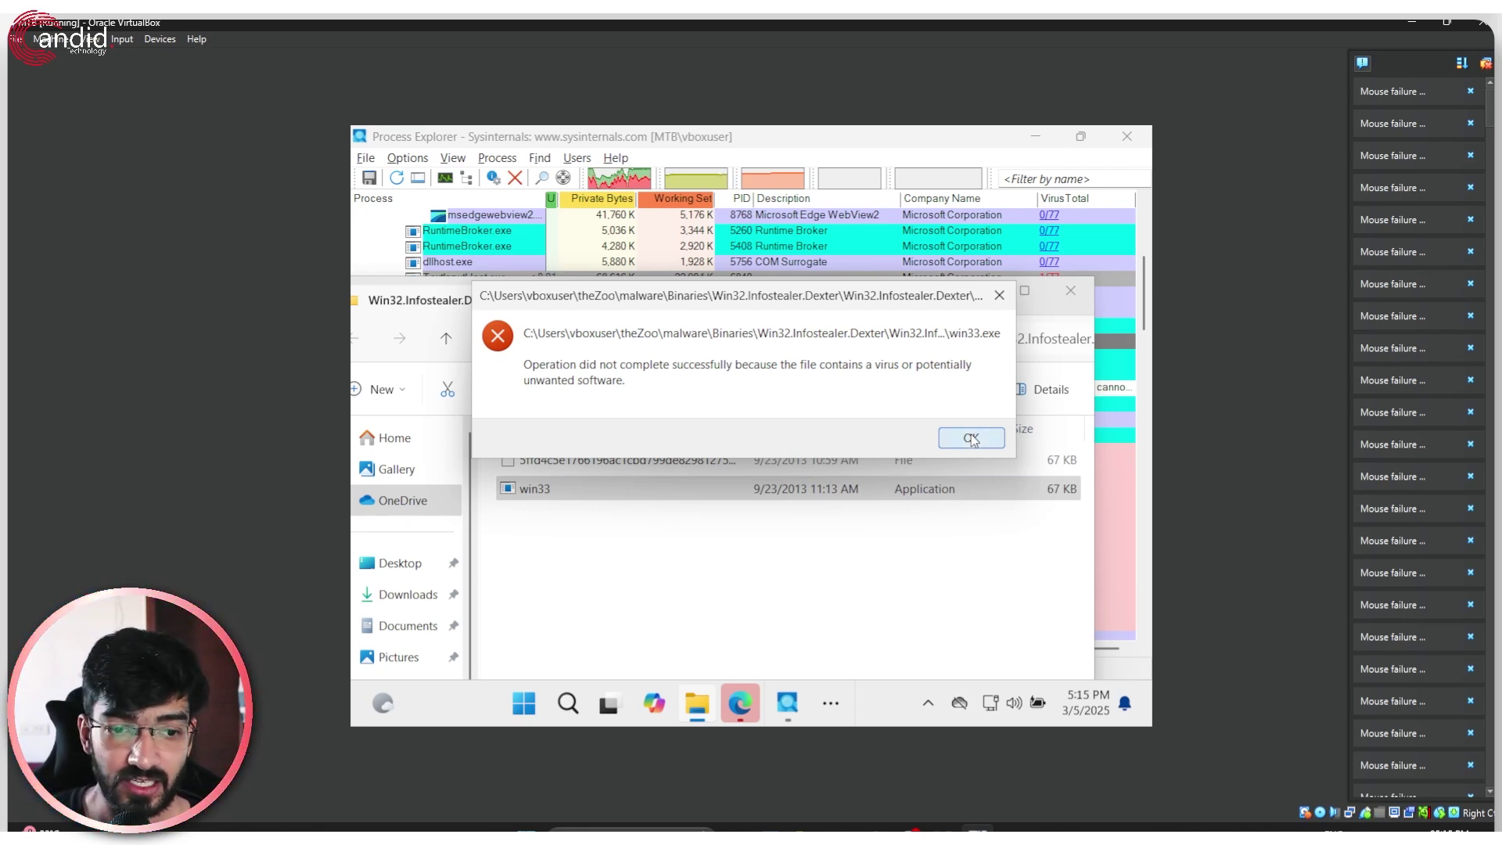
# - Acknowledge the file-contains-a-virus error, close the sample folder and dismiss the Defender notification
pyautogui.click(971, 439)
pyautogui.click(1070, 291)
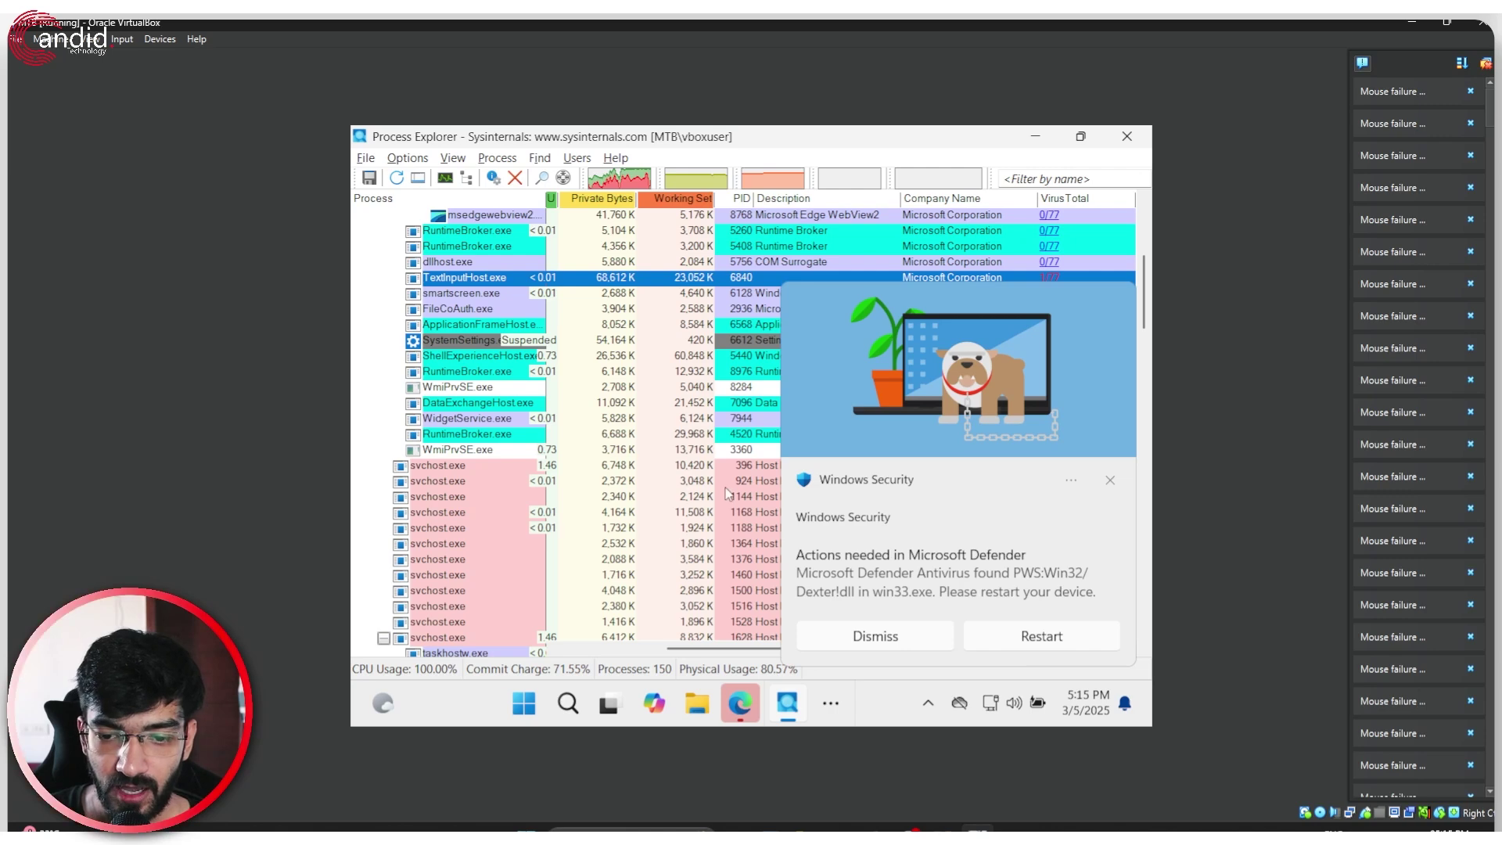
pyautogui.scroll(6, 727, 493)
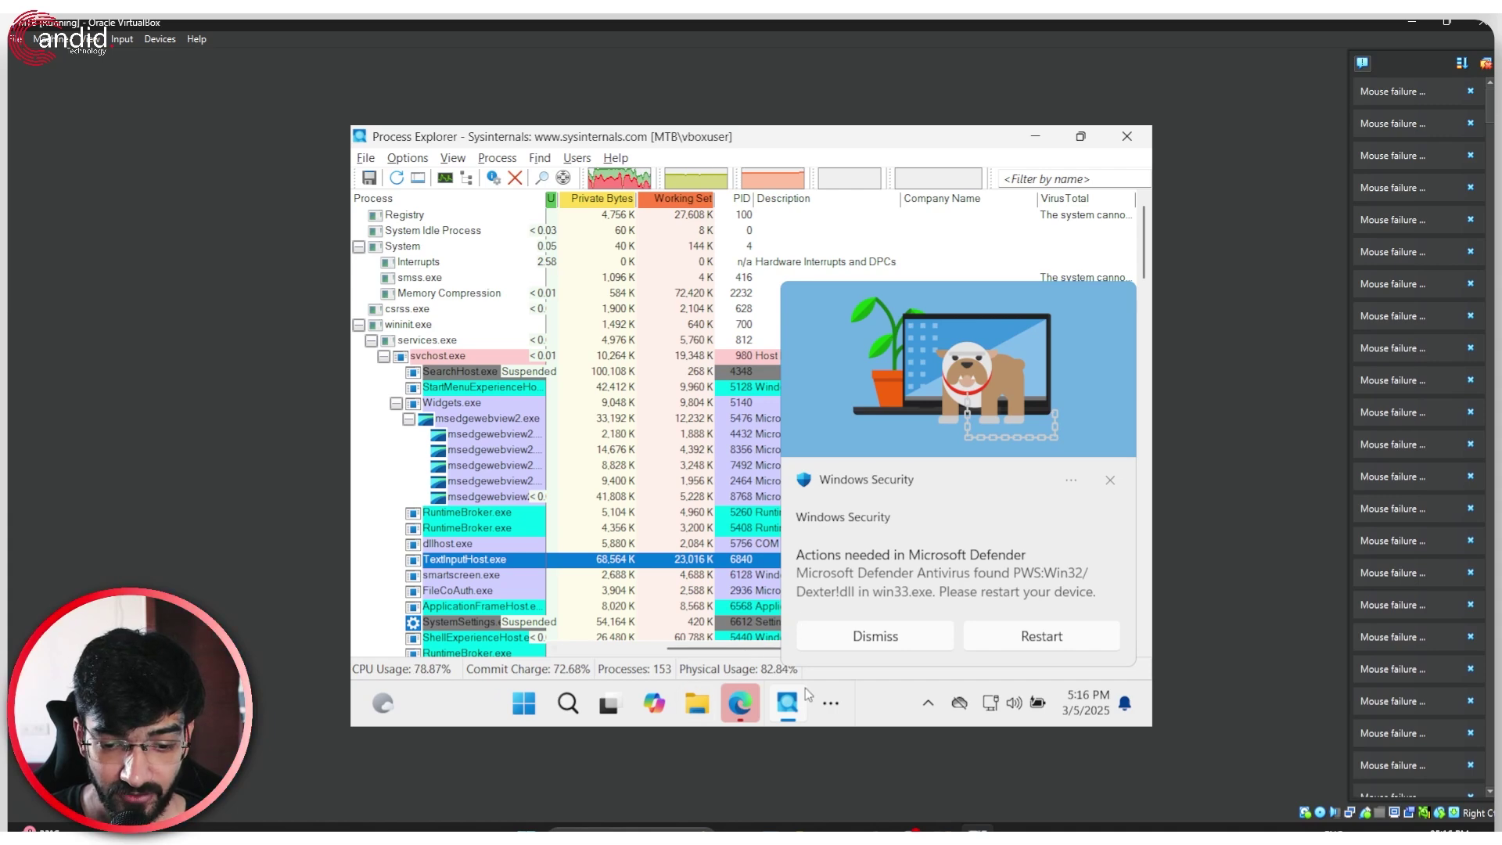
pyautogui.moveTo(800, 699)
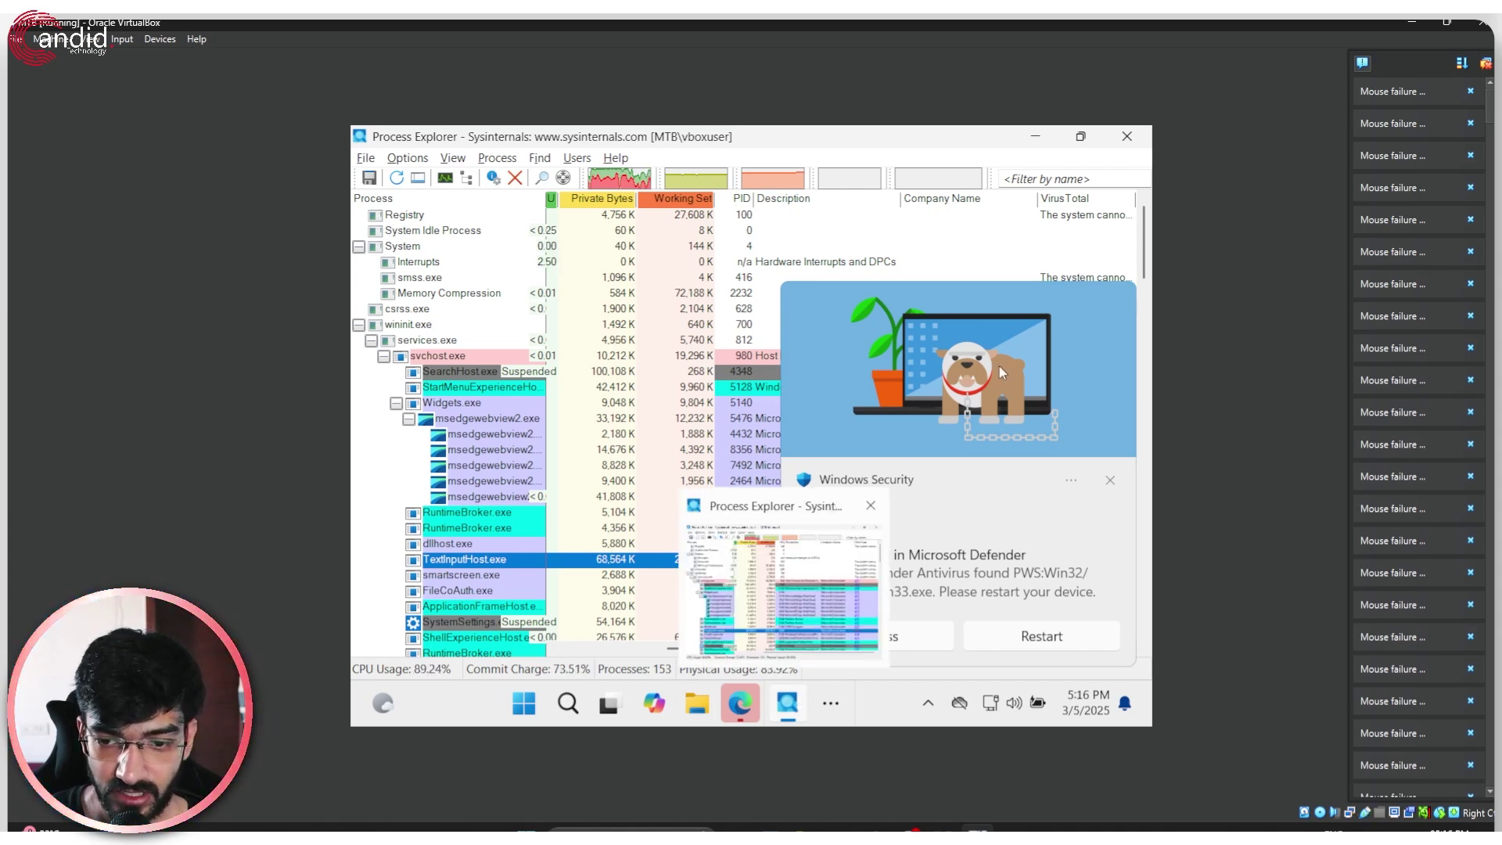
pyautogui.moveTo(932, 532); pyautogui.dragTo(843, 534)
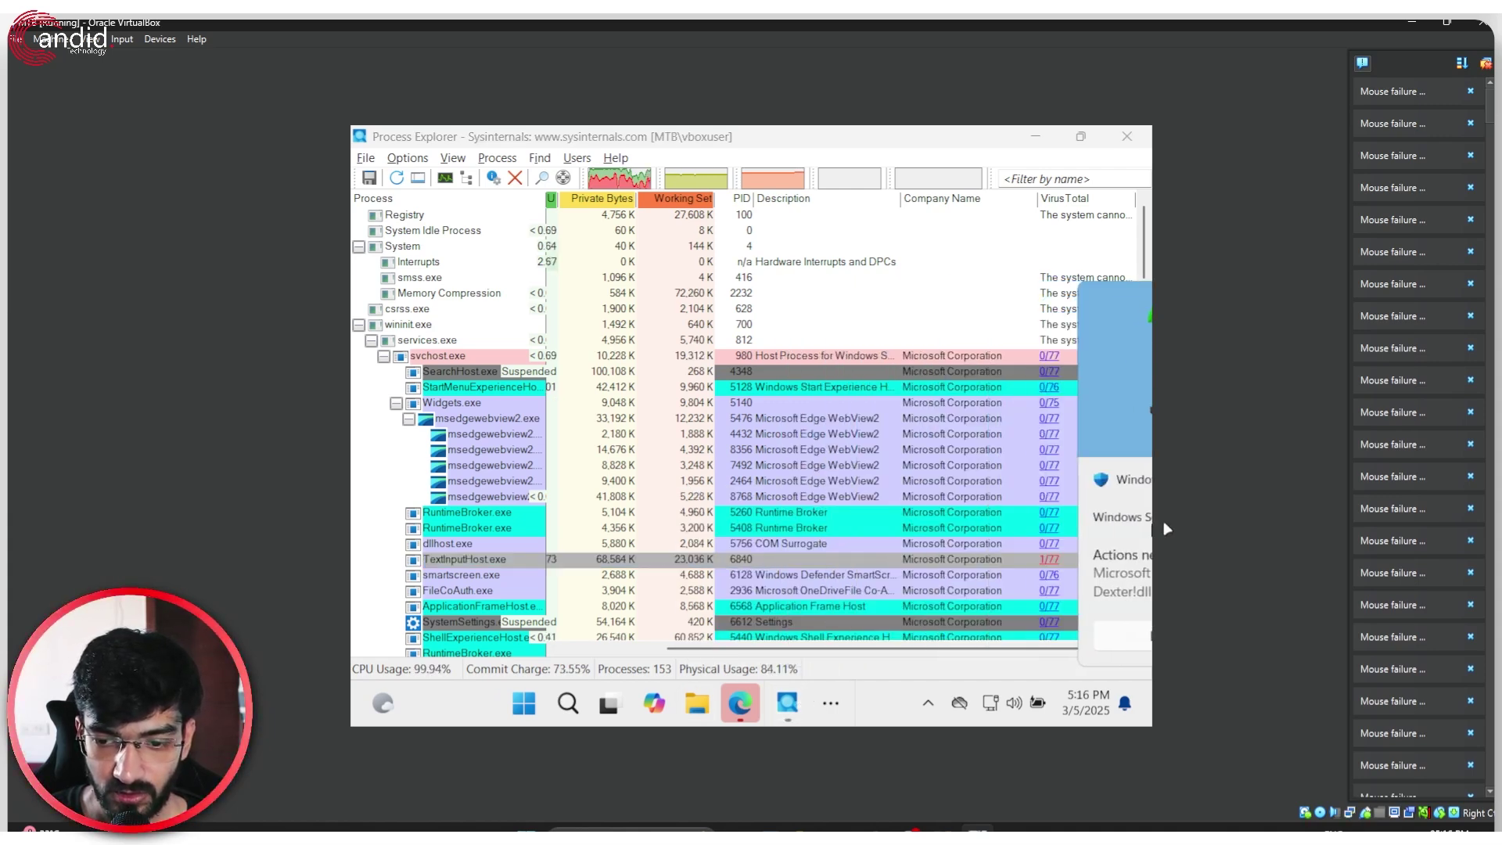
# - Open TextInputHost.exe's 1/77 VirusTotal report from Process Explorer in the browser
pyautogui.click(850, 559)
pyautogui.scroll(-3, 849, 556)
pyautogui.scroll(-3, 850, 556)
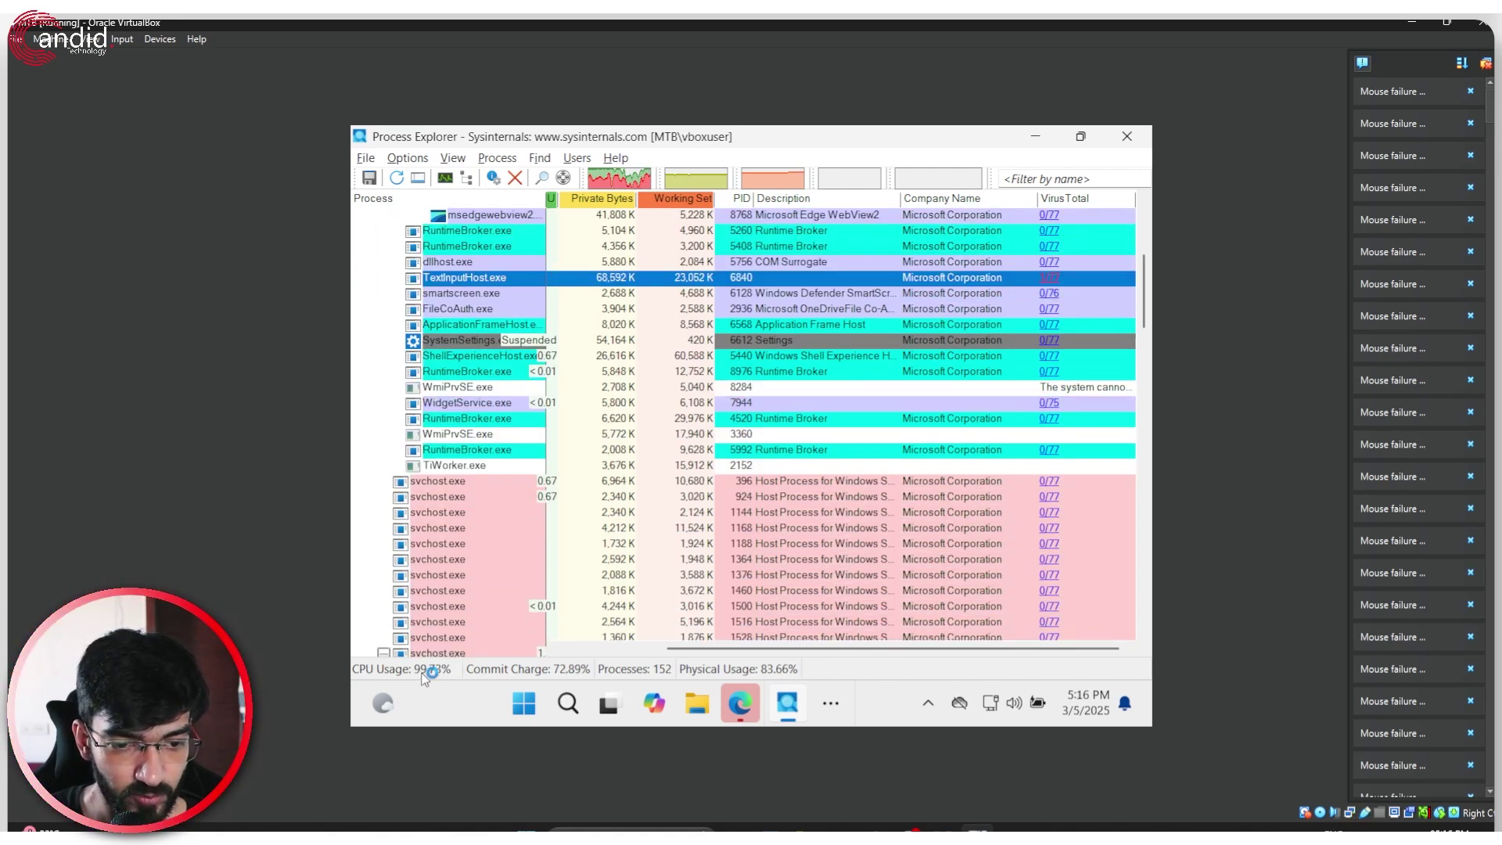
pyautogui.scroll(6, 673, 505)
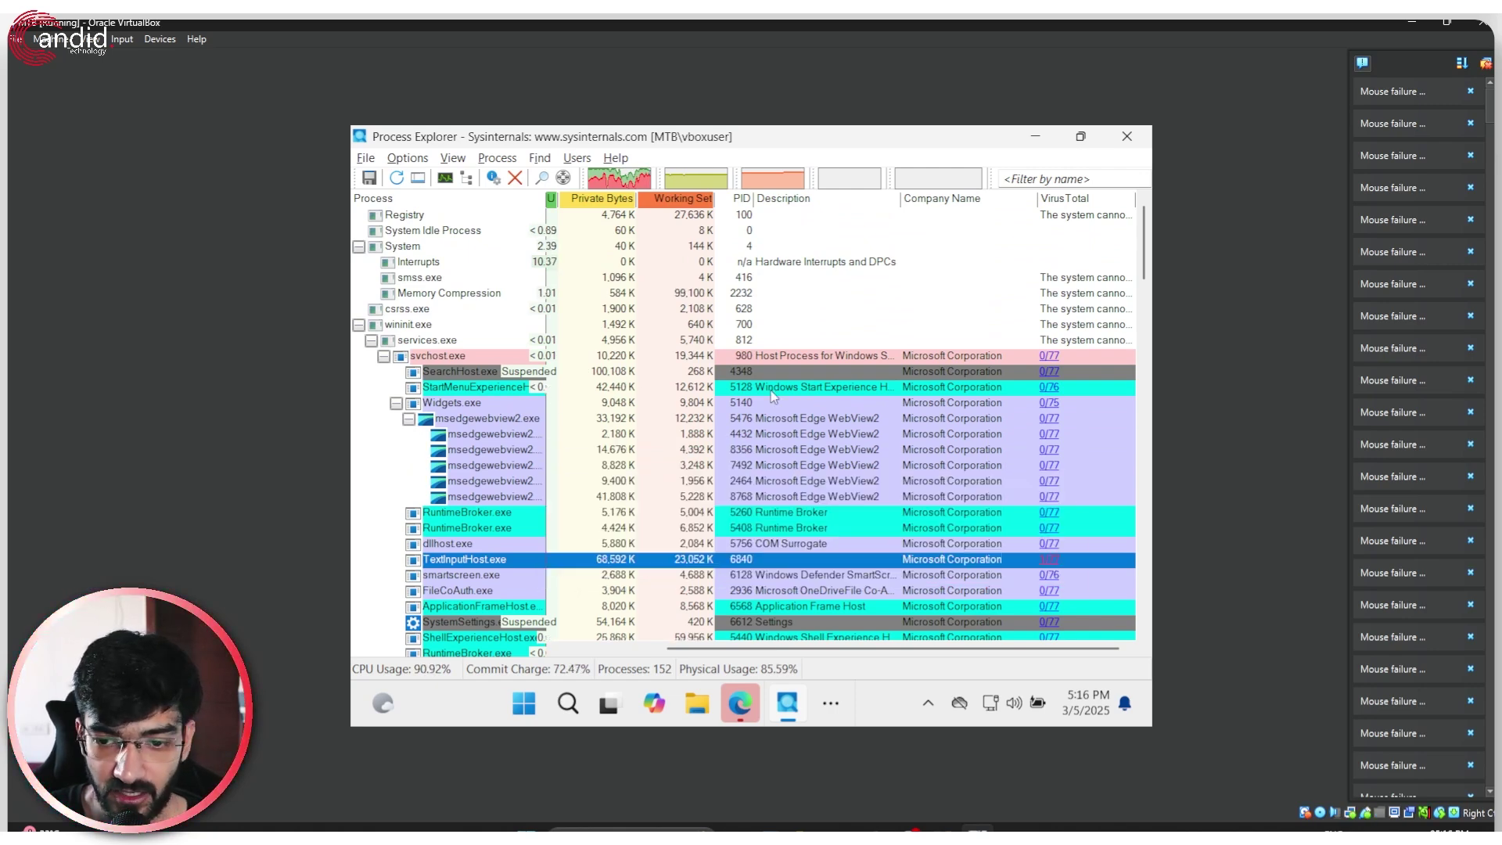
pyautogui.scroll(-3, 874, 455)
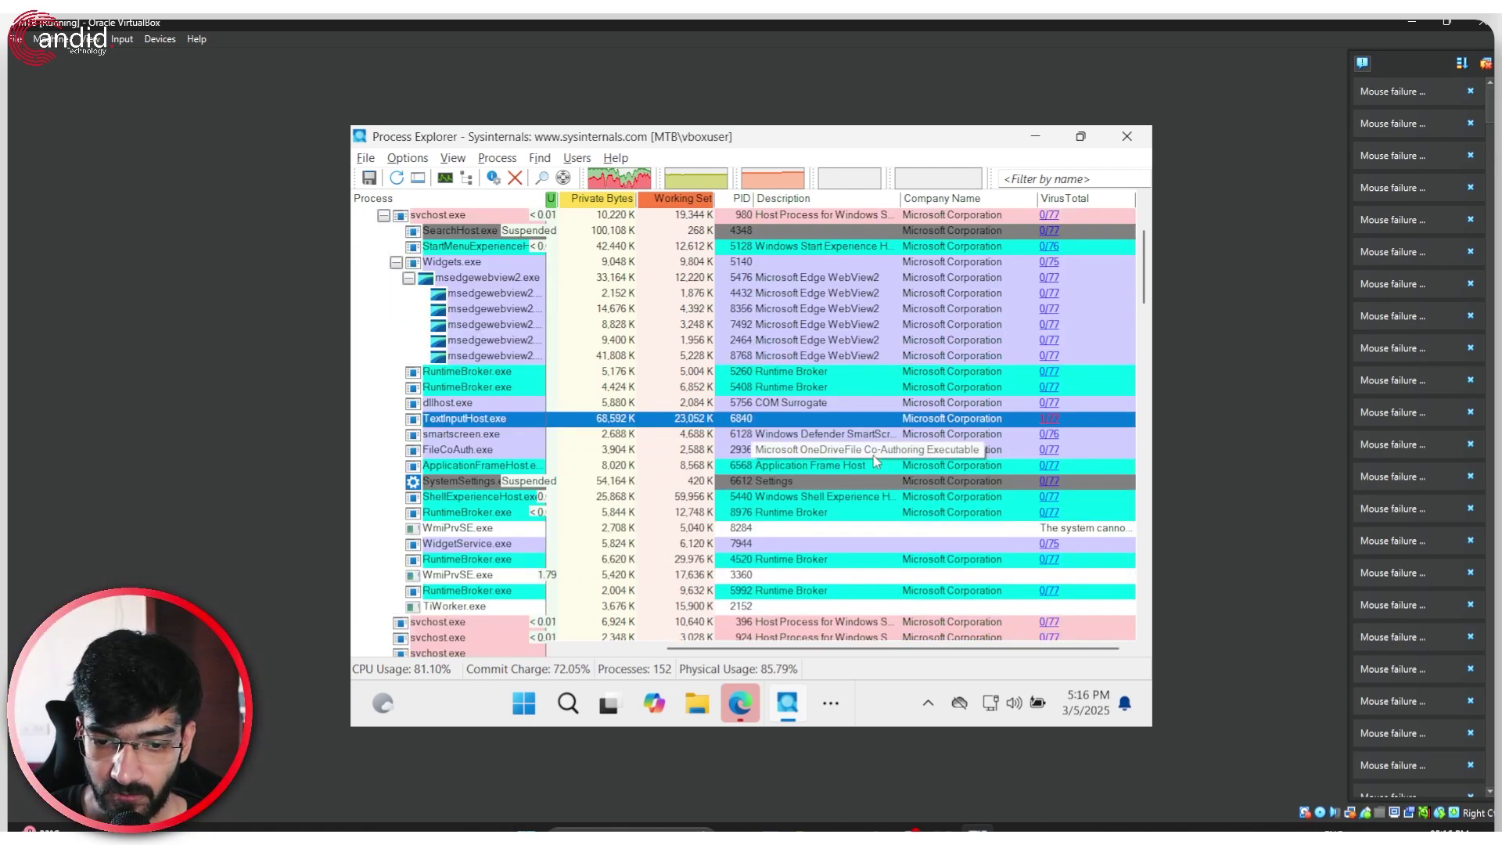
pyautogui.click(1056, 420)
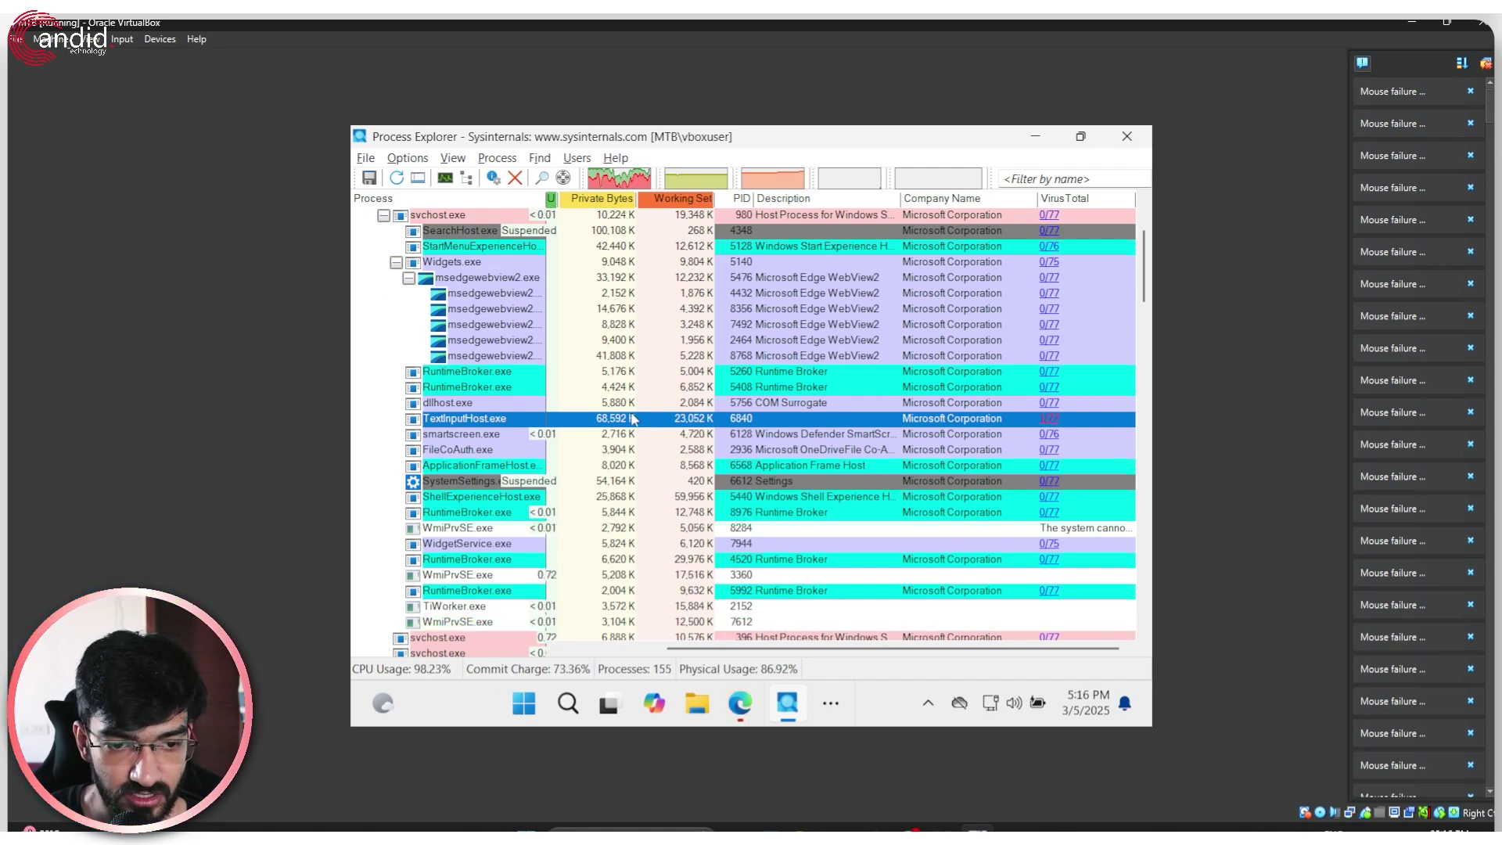
pyautogui.click(1053, 421)
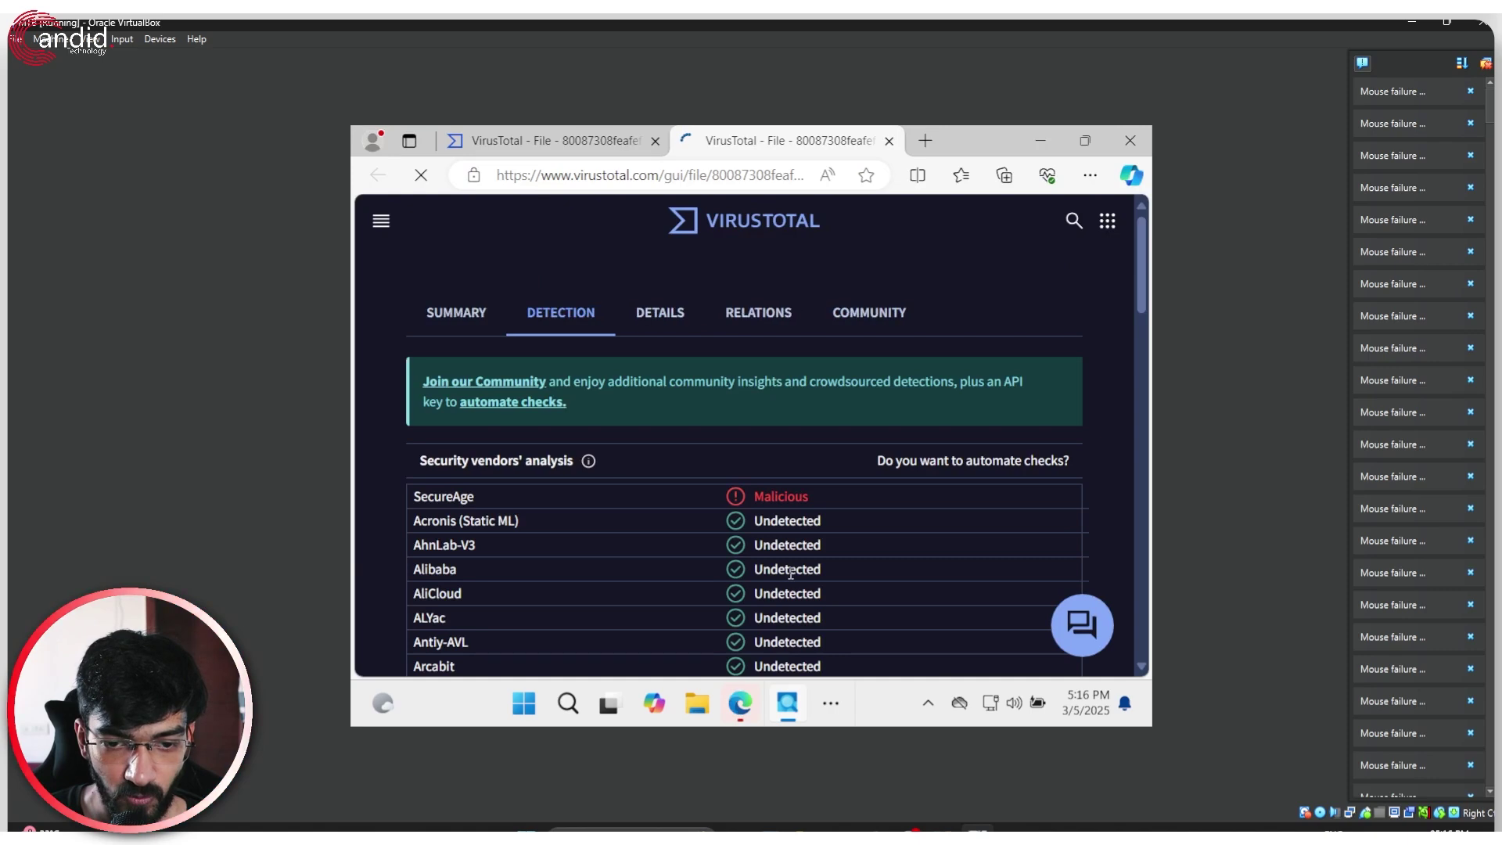
# - Scroll through TextInputHost.exe's per-vendor detection list on VirusTotal
pyautogui.scroll(-2, 711, 453)
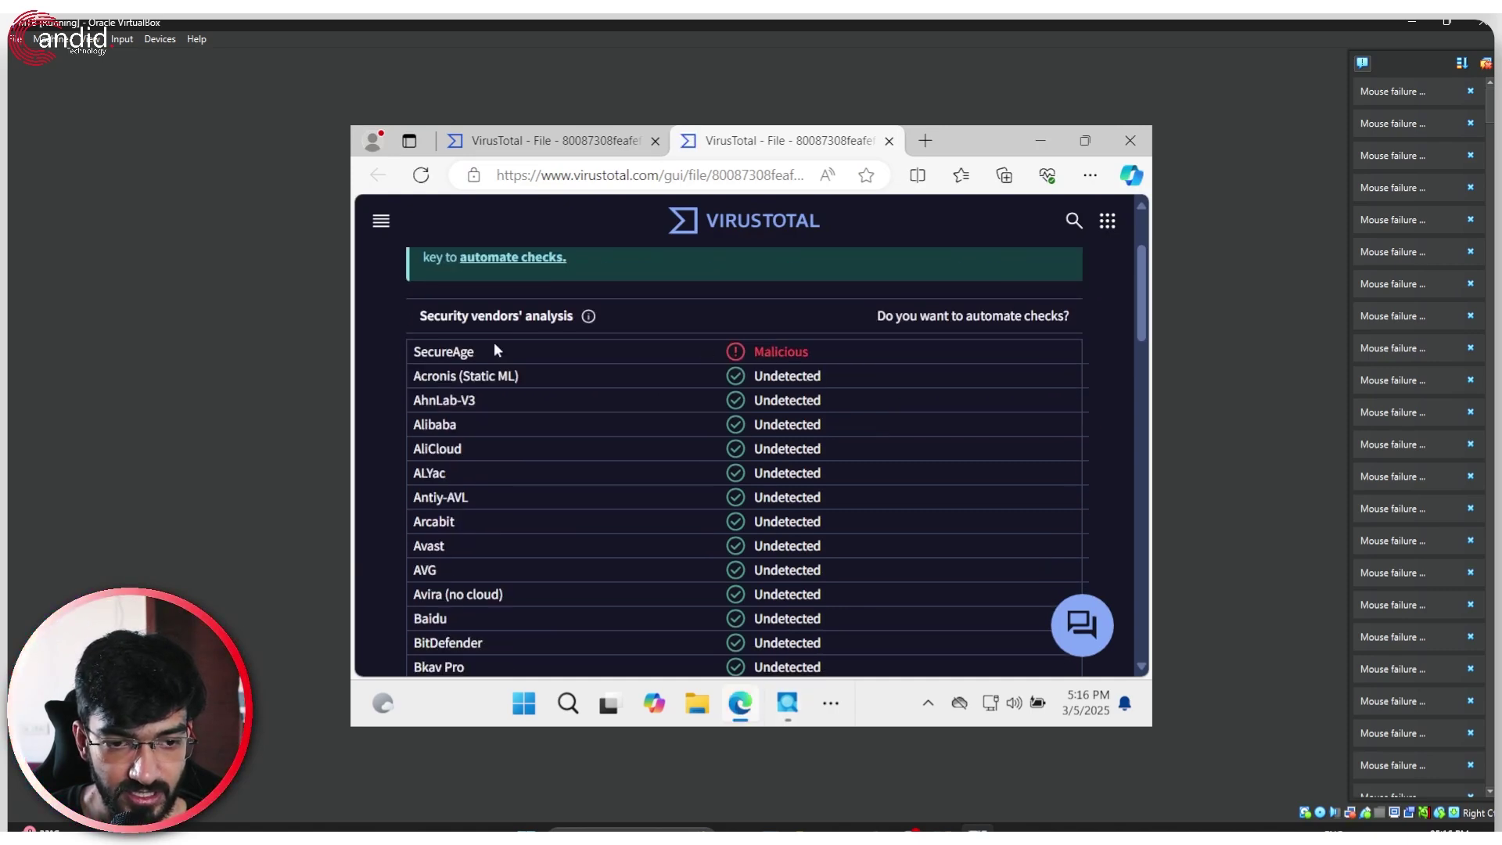
pyautogui.scroll(-15, 784, 346)
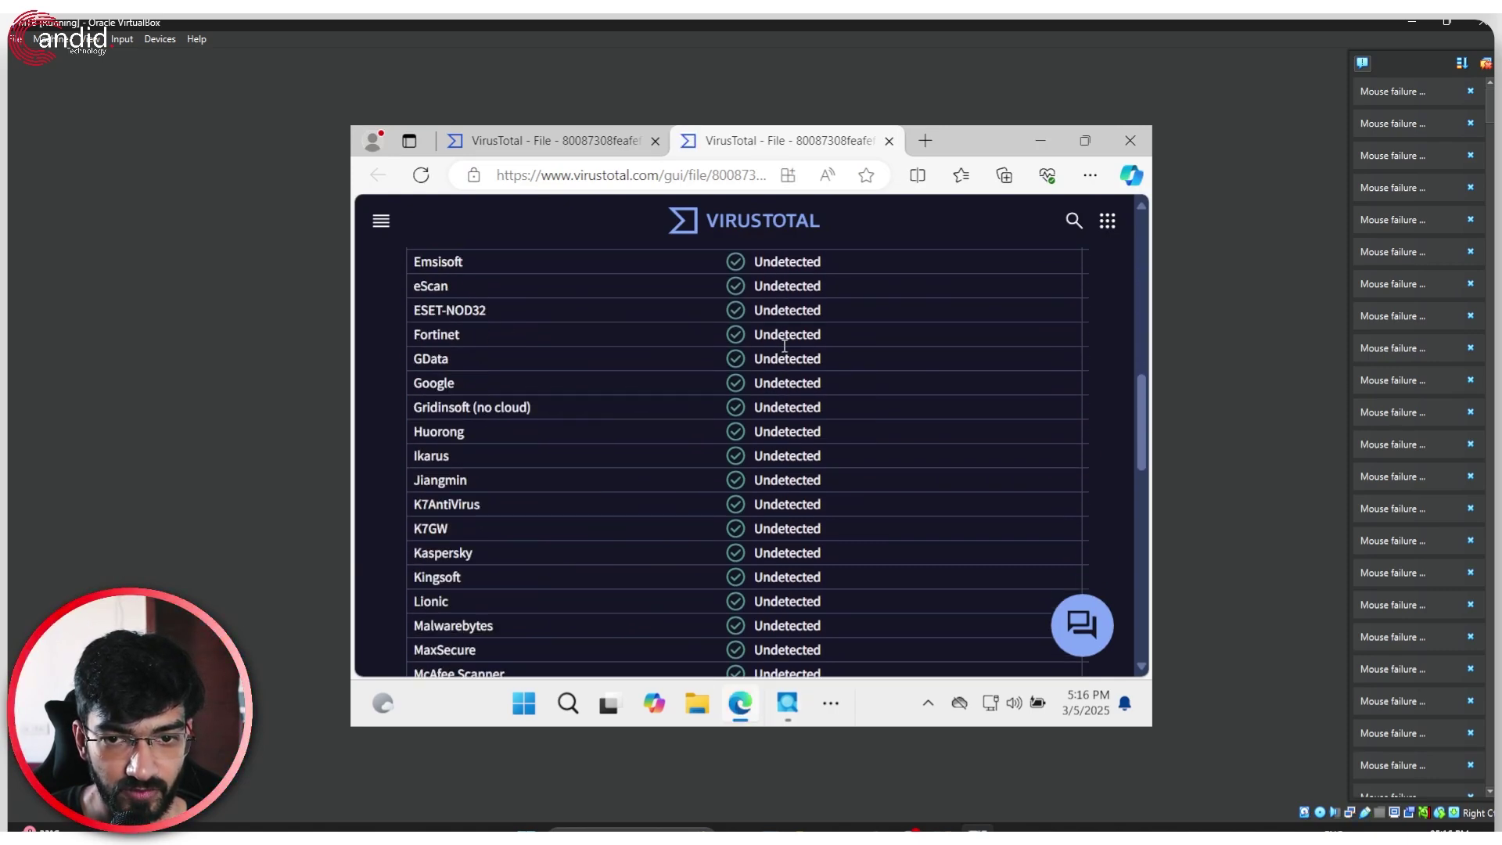
pyautogui.scroll(-6, 784, 346)
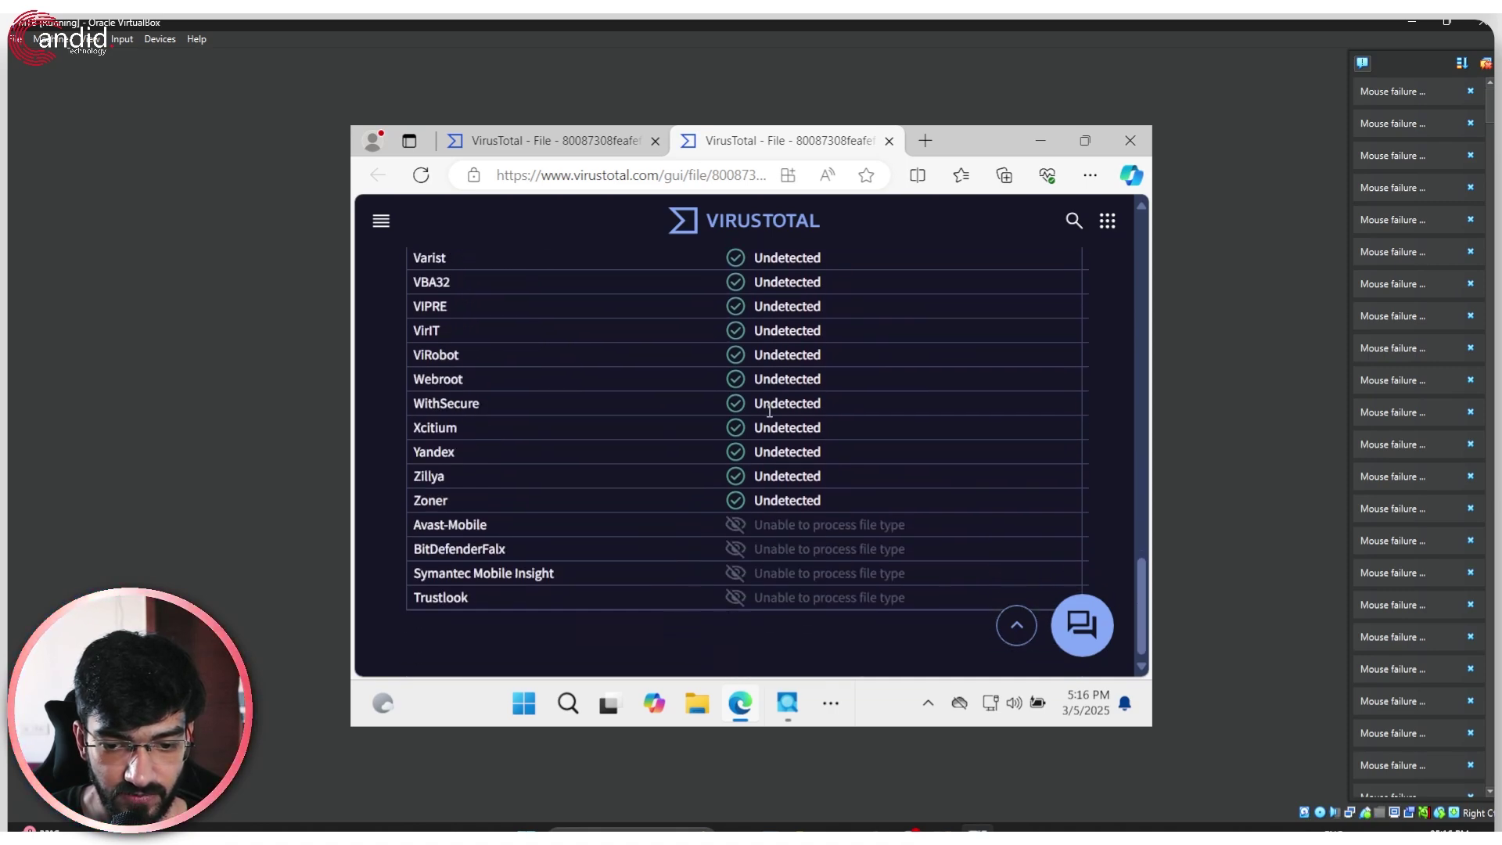
pyautogui.scroll(20, 771, 423)
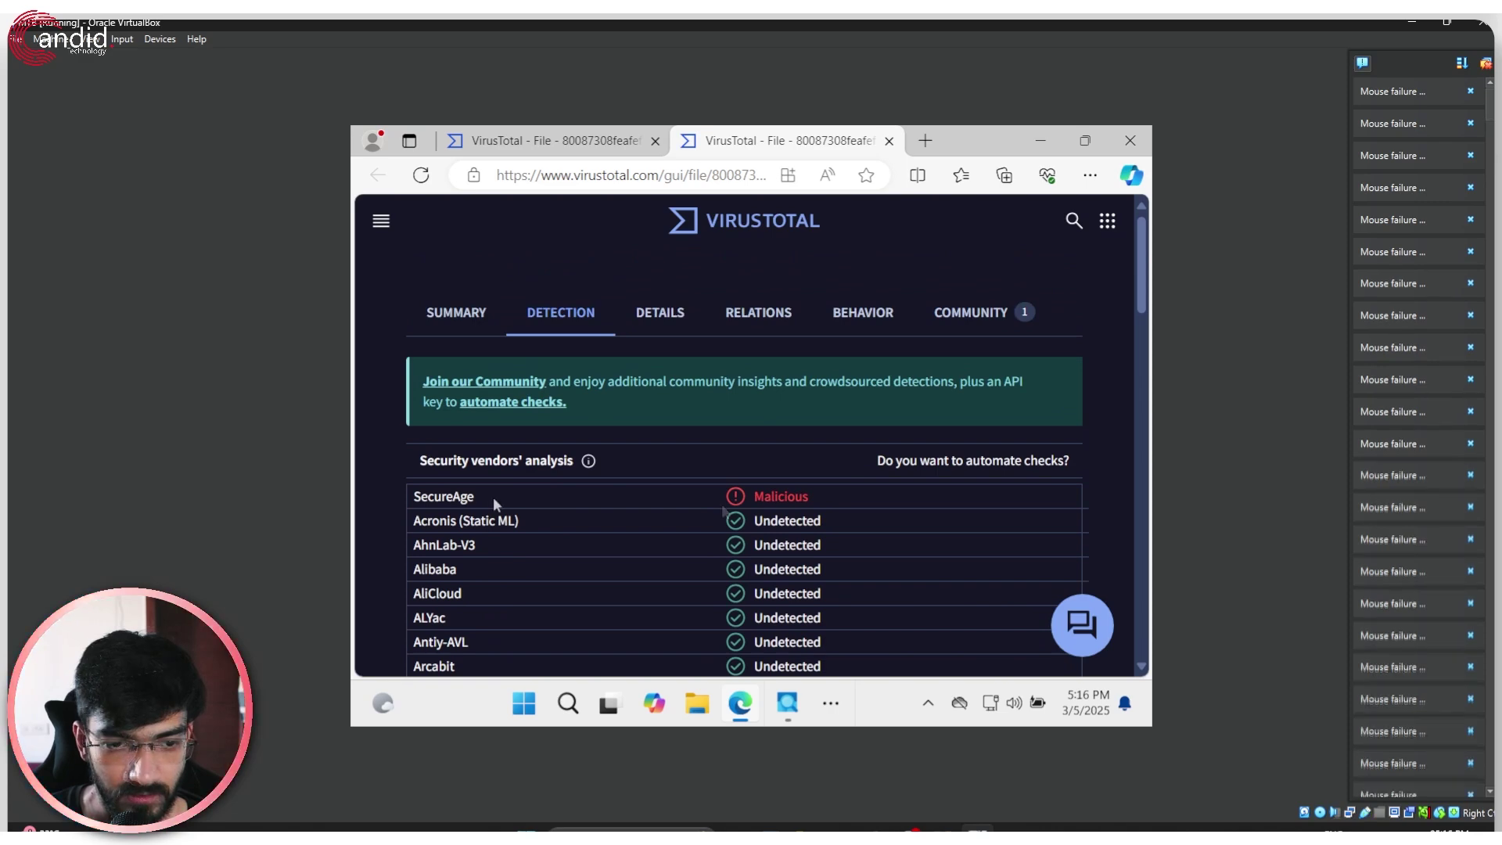
# - Review the 1/72 detection summary, then close both VirusTotal tabs and the browser
pyautogui.click(469, 319)
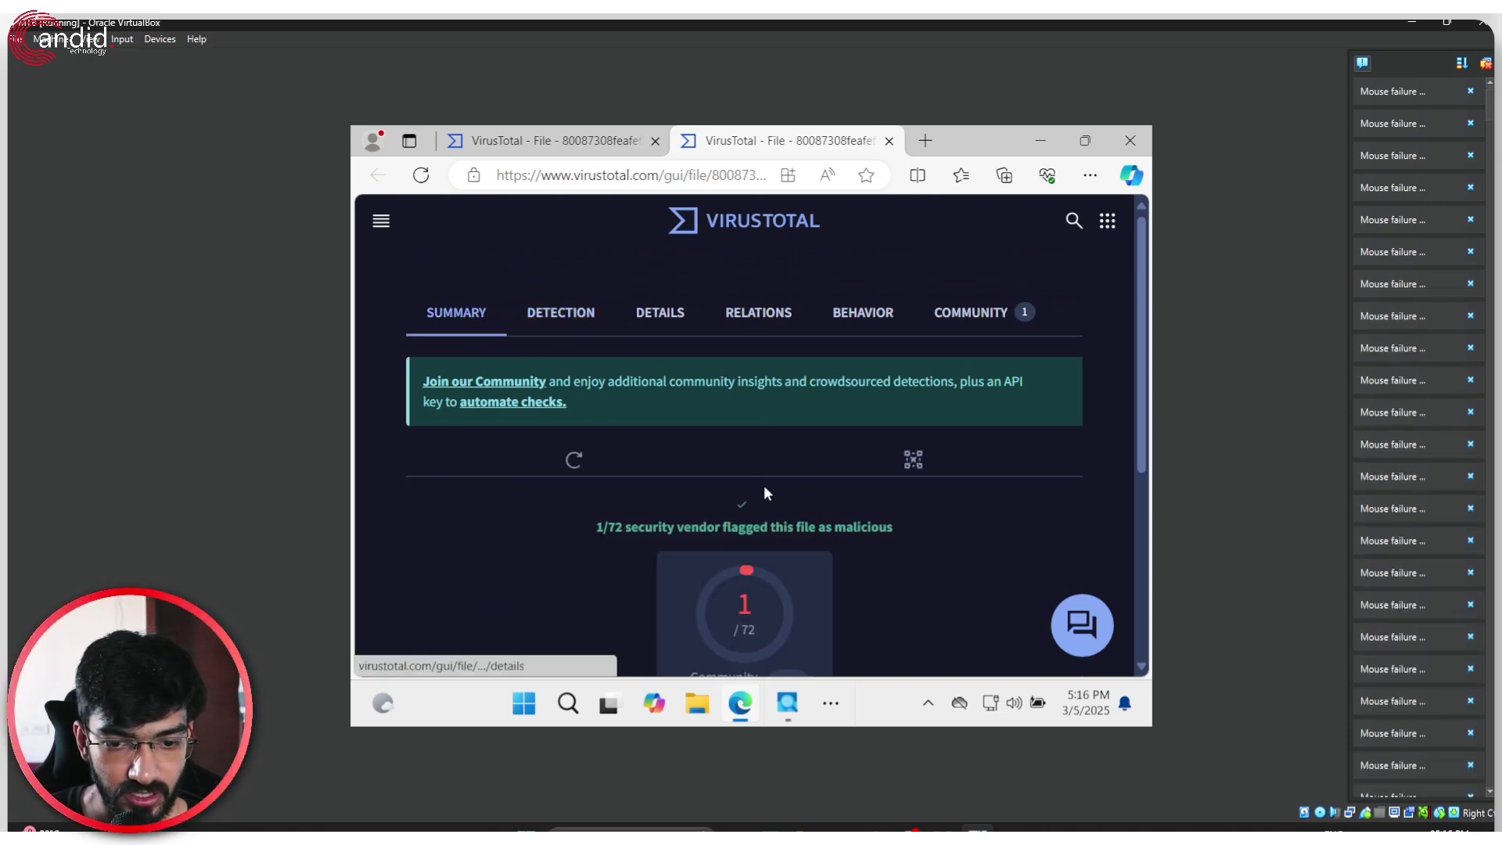
pyautogui.scroll(-2, 764, 485)
pyautogui.scroll(-3, 763, 486)
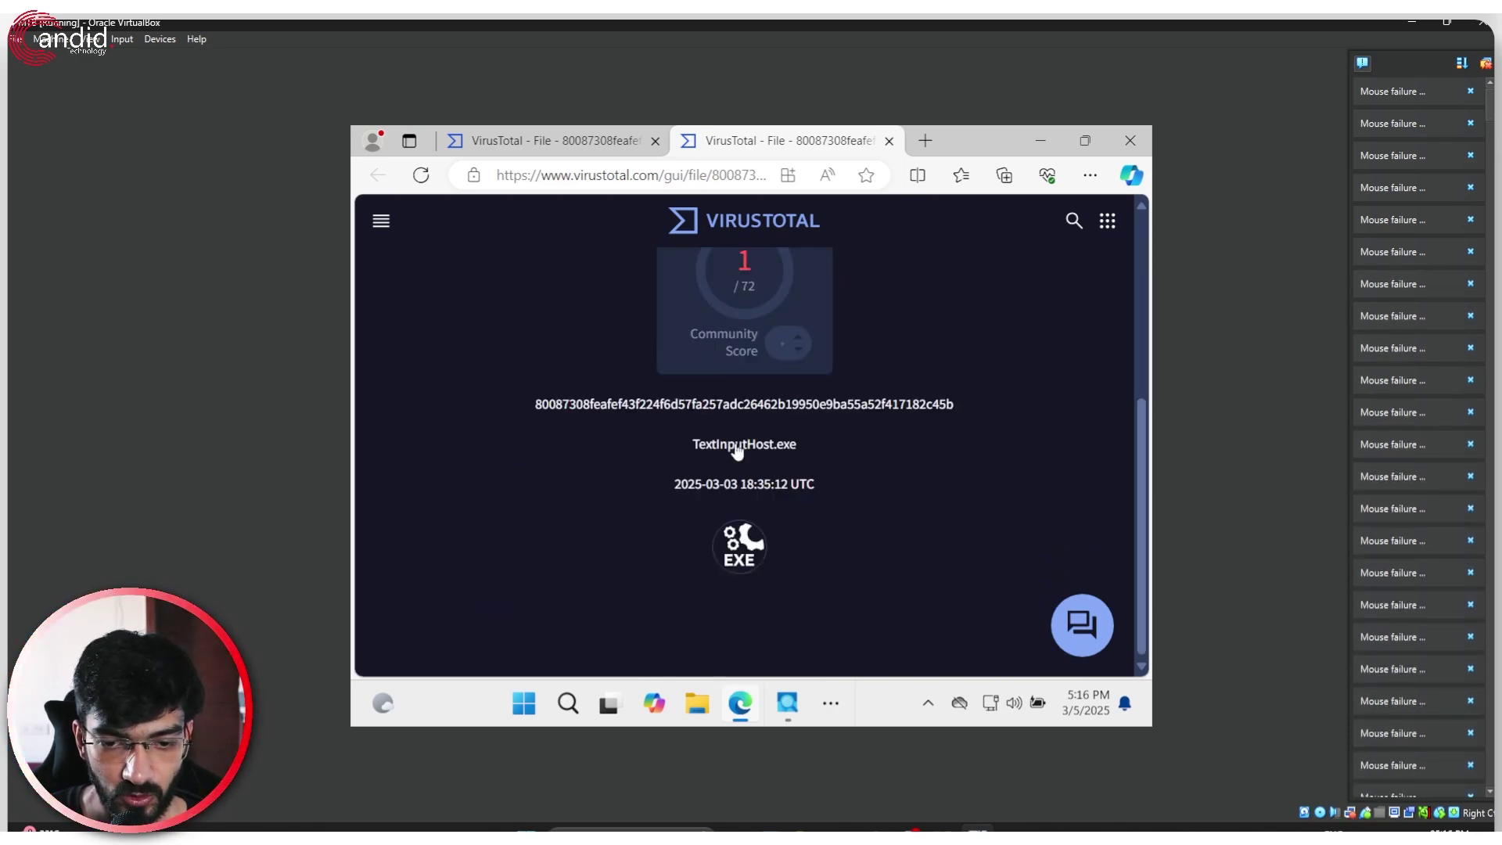
pyautogui.scroll(2, 785, 460)
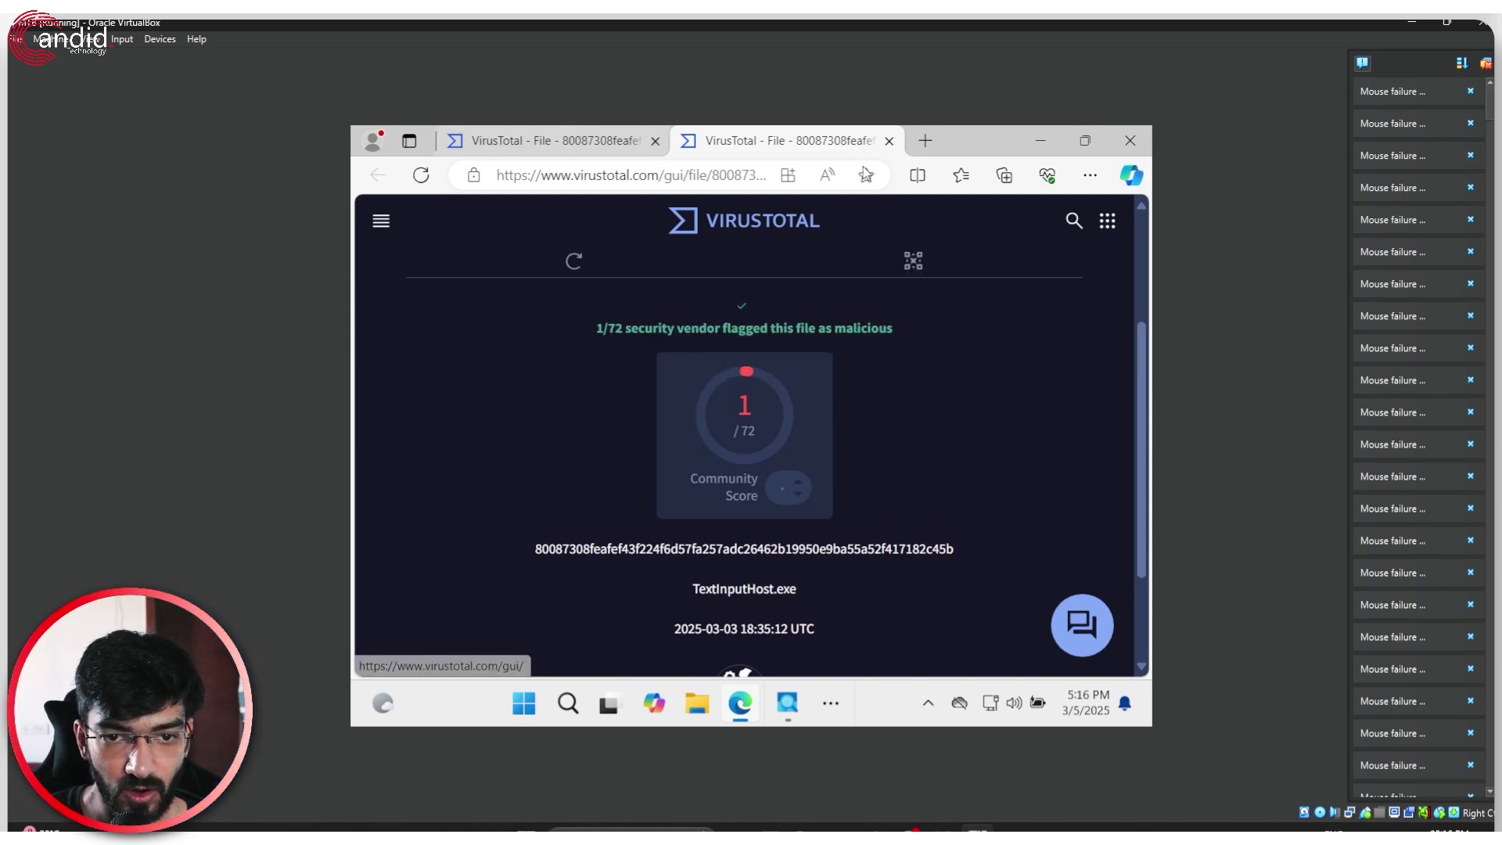
pyautogui.click(655, 142)
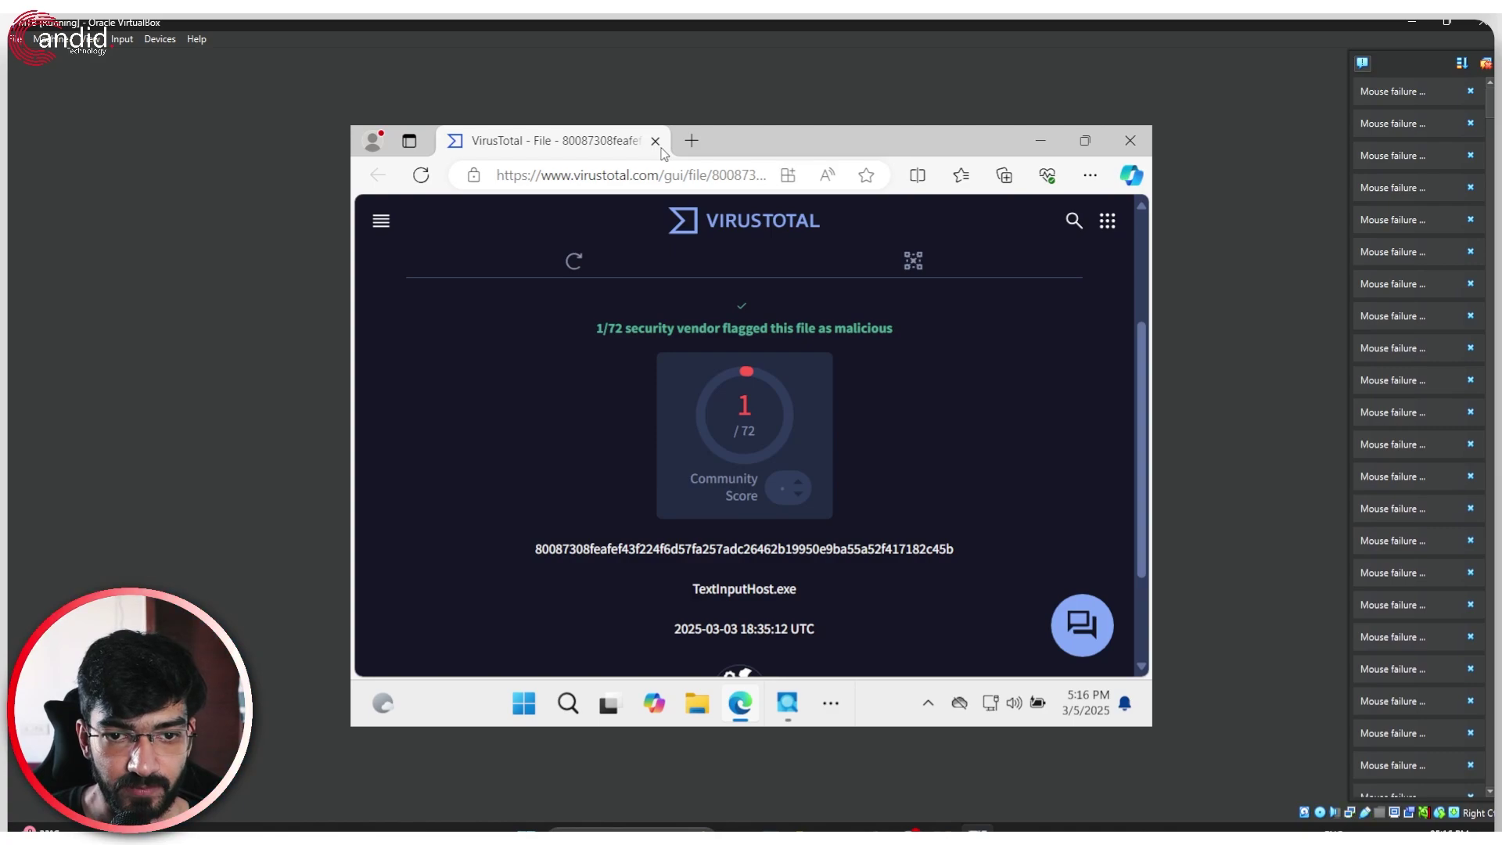
pyautogui.click(656, 142)
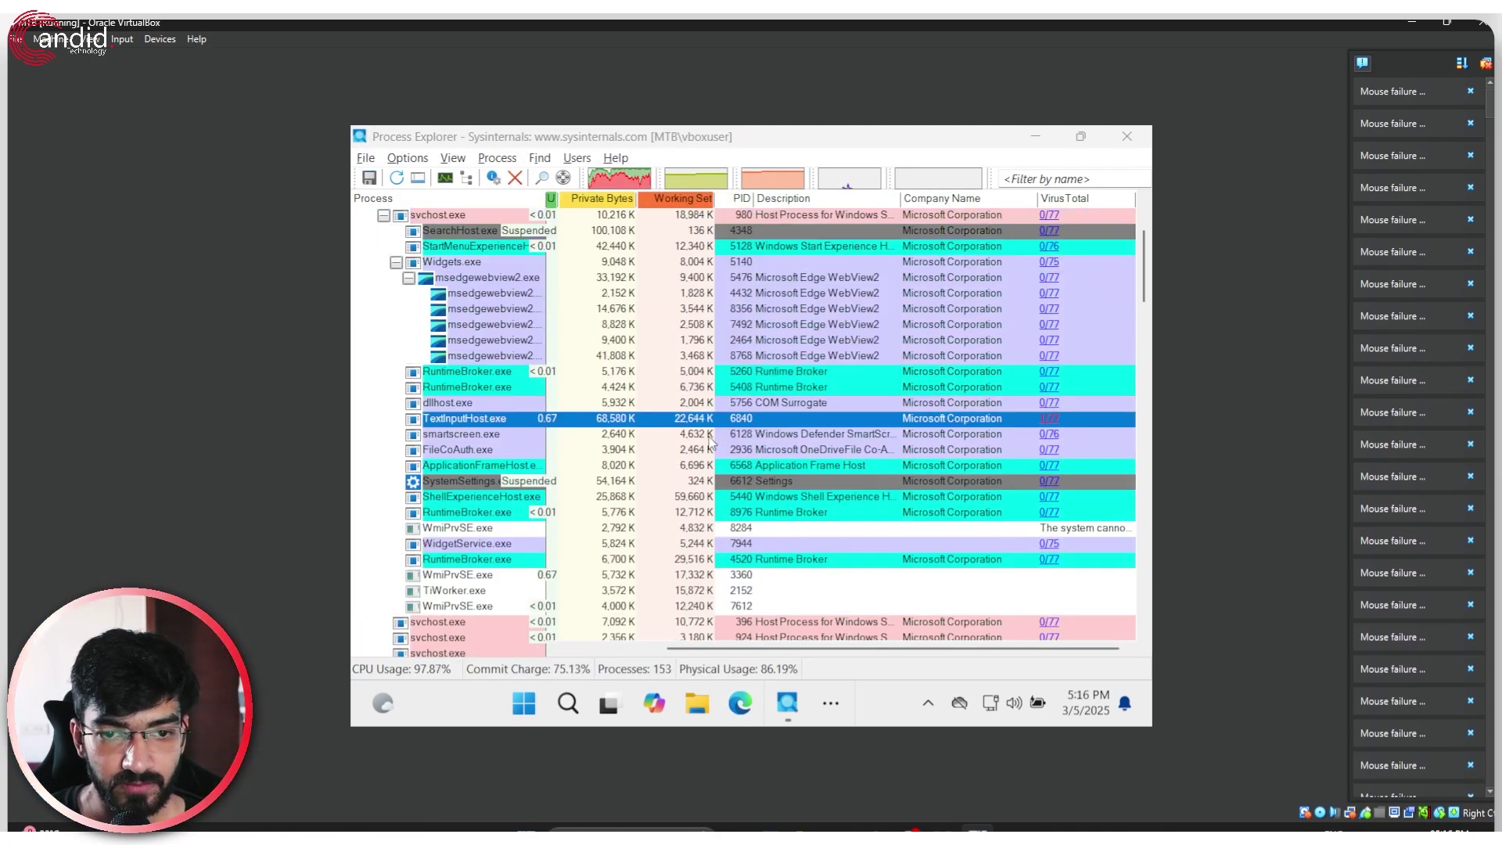
pyautogui.scroll(3, 711, 443)
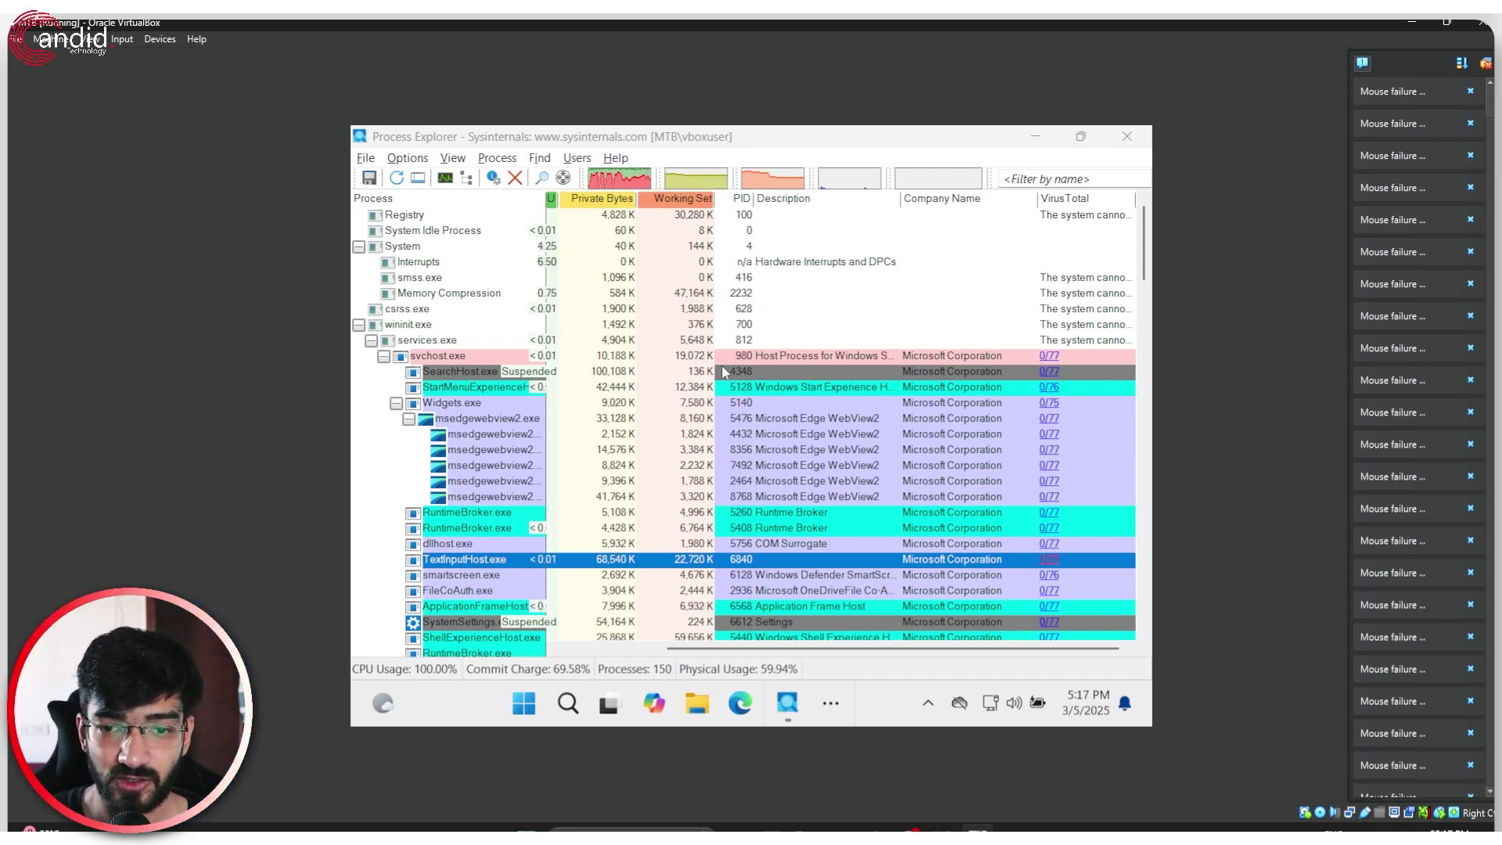
pyautogui.click(1127, 136)
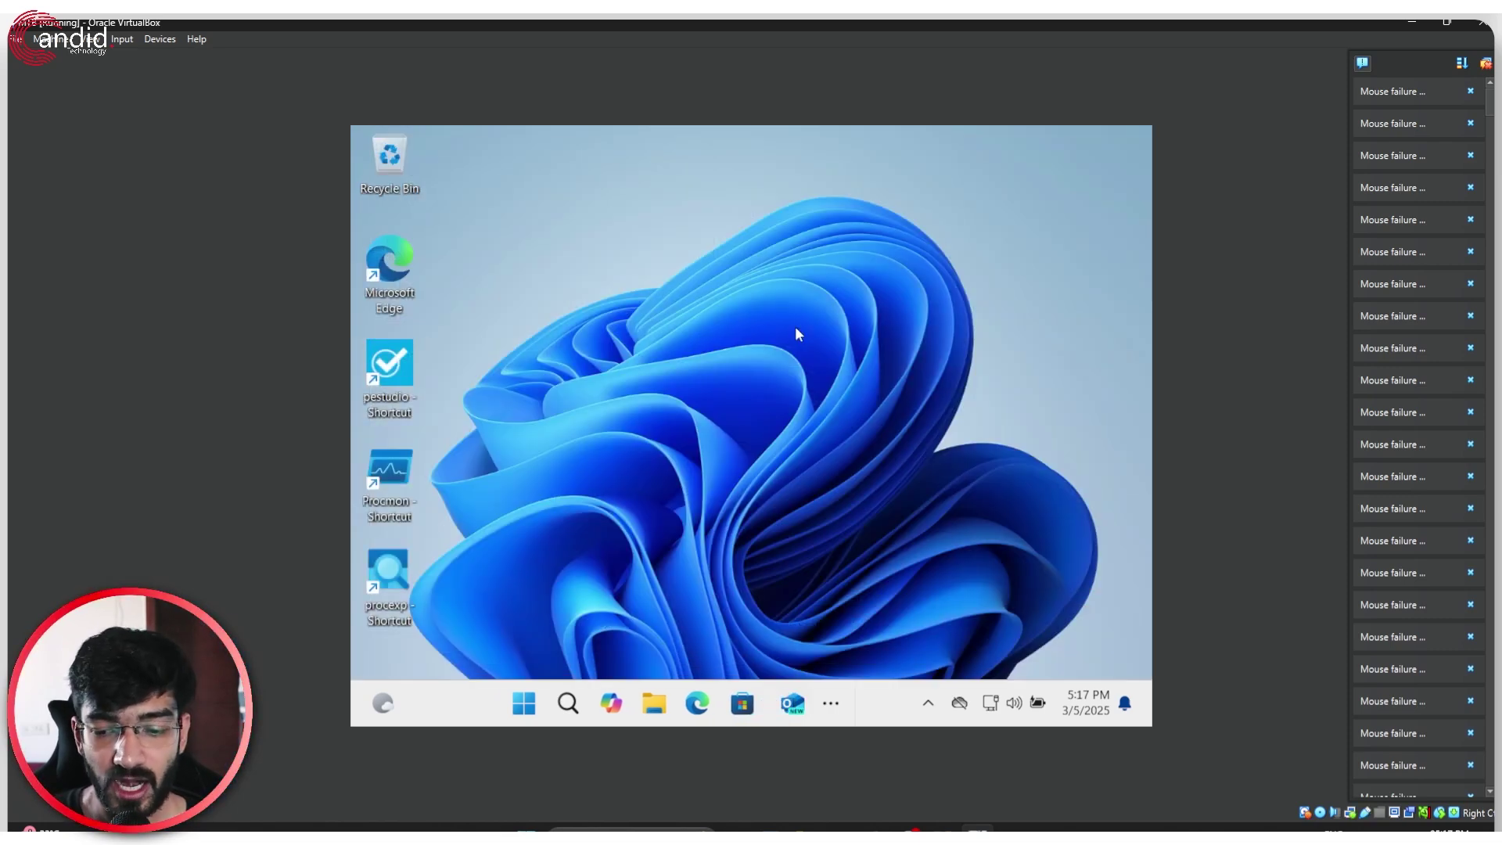